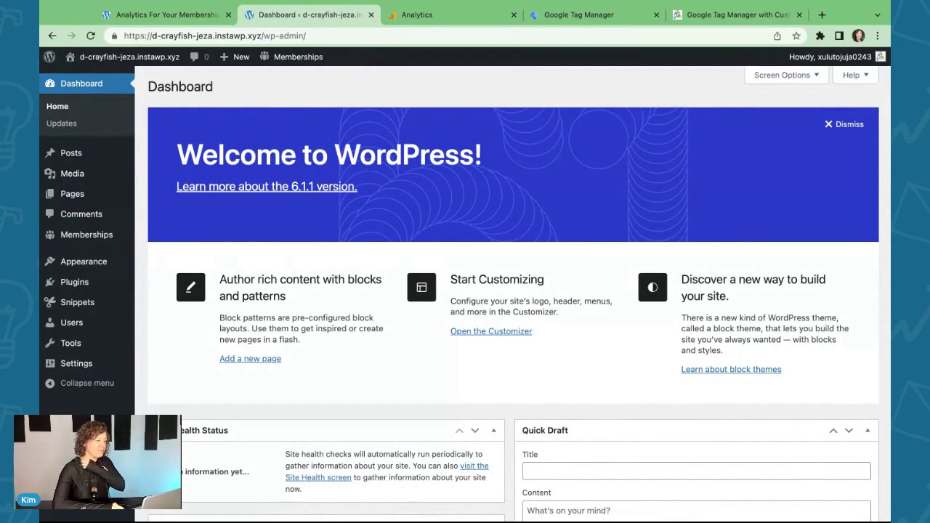
Step: Open the WordPress site's list of all code snippets
left_click(77, 302)
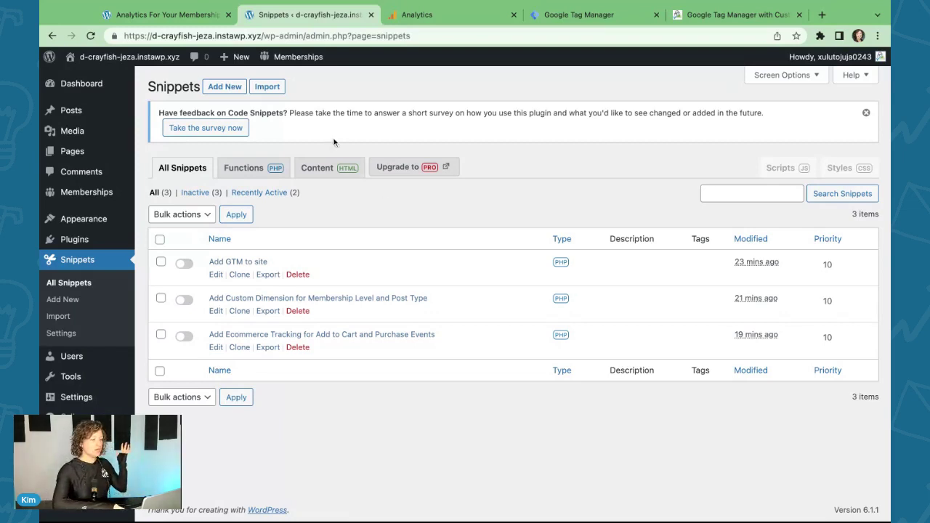
left_click(458, 15)
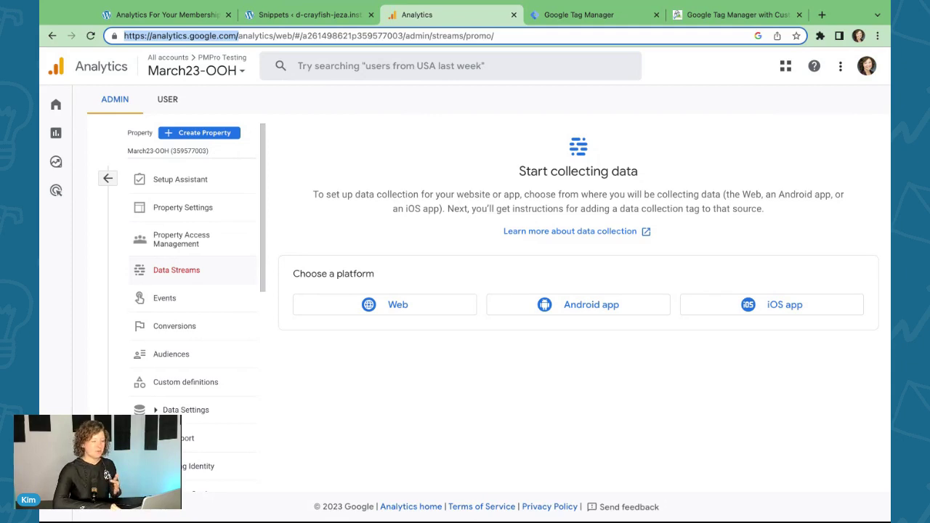
left_click(389, 306)
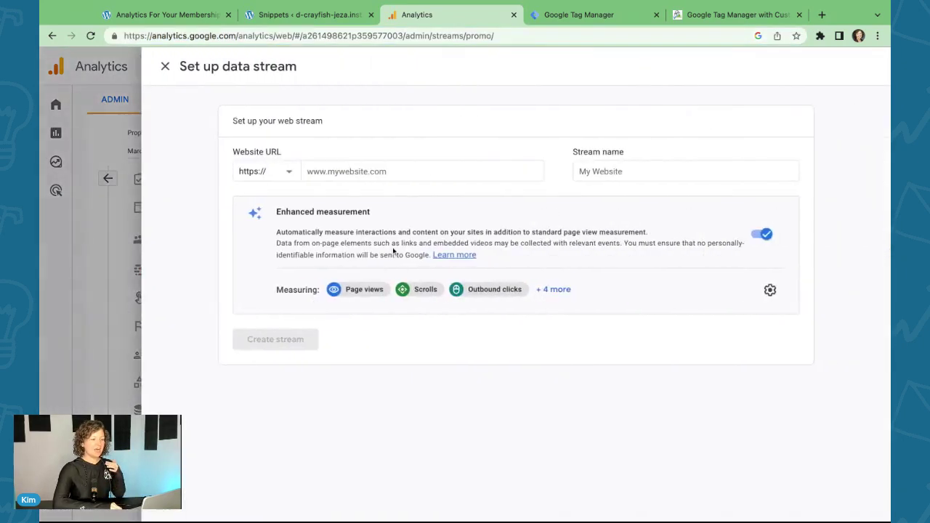
left_click(425, 171)
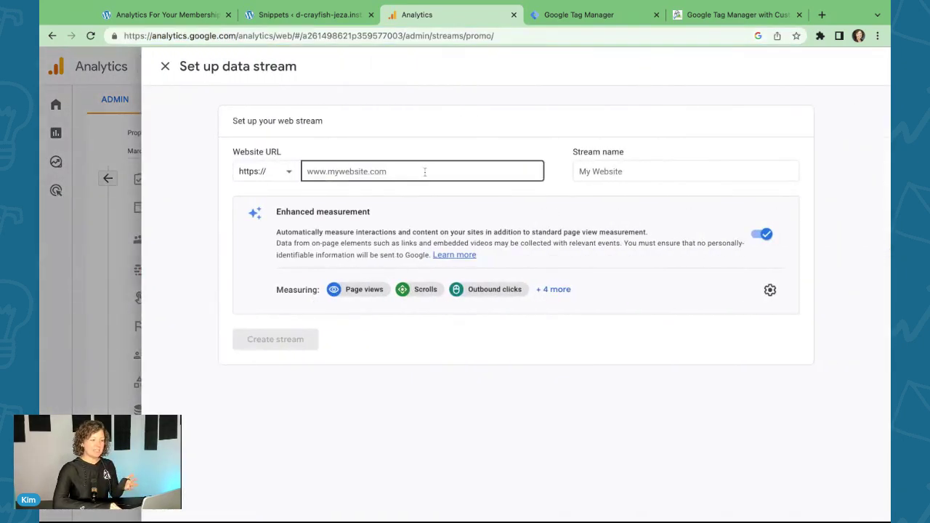
left_click(309, 14)
left_click_drag(123, 35, 260, 36)
key("ctrl+c")
left_click(462, 10)
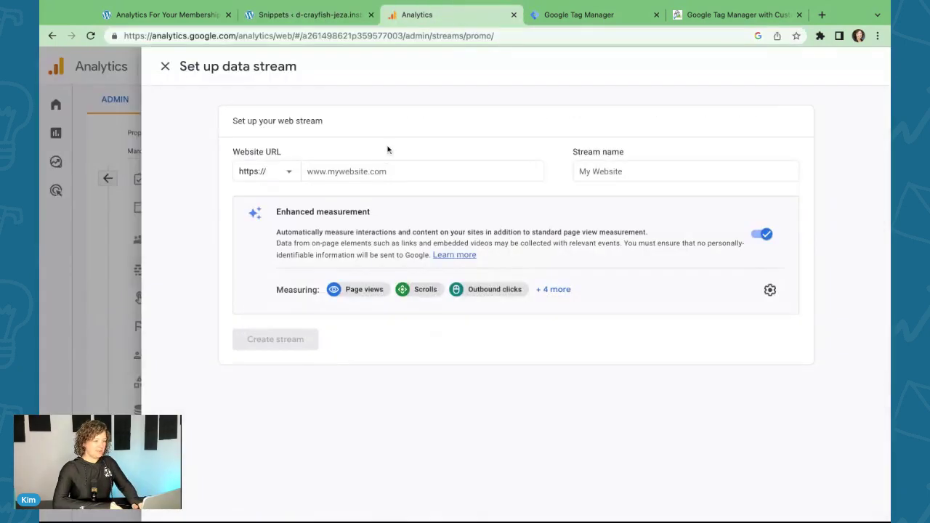
left_click(377, 170)
key("ctrl+v")
left_click_drag(306, 171, 335, 172)
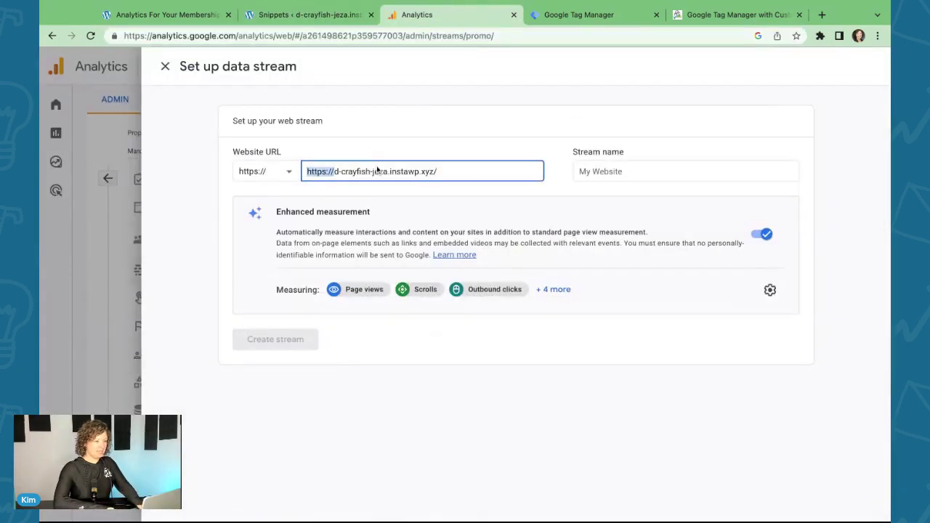
key("BackSpace")
Step: Name the web stream My Website and create it
left_click(599, 172)
type("My Website")
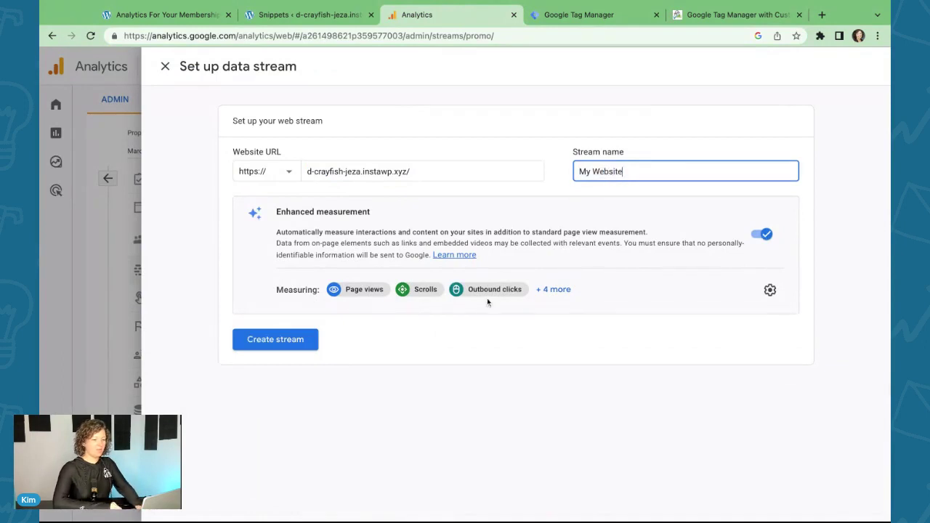
left_click(492, 336)
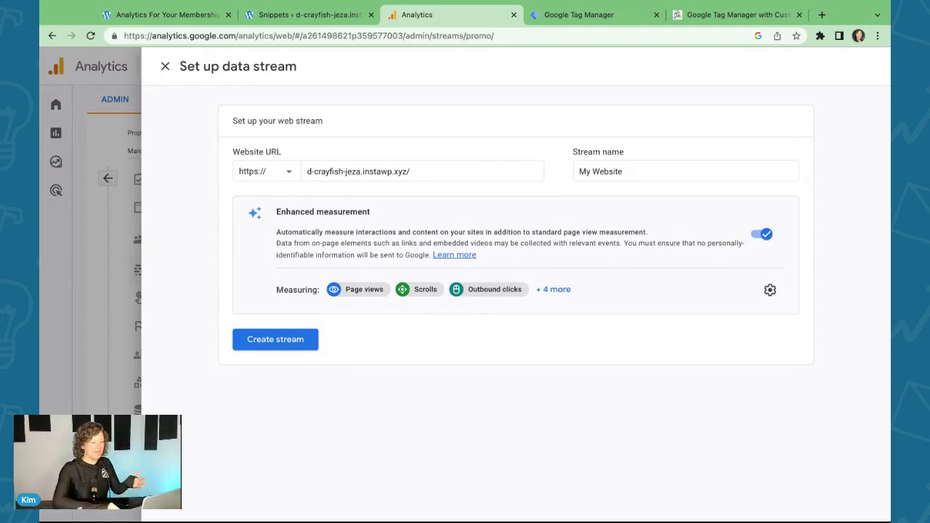
left_click(283, 342)
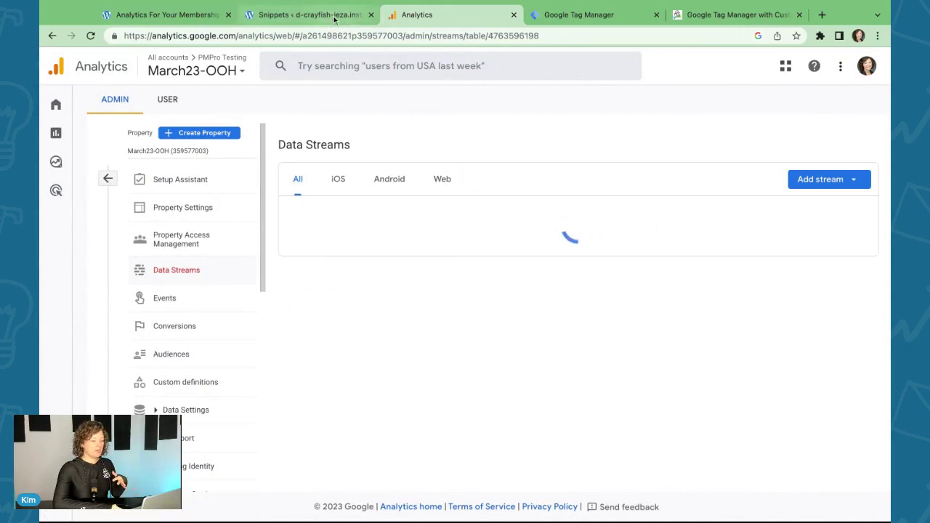
Step: Reload the Analytics data stream page and copy the measurement ID of the My Website stream
left_click(577, 15)
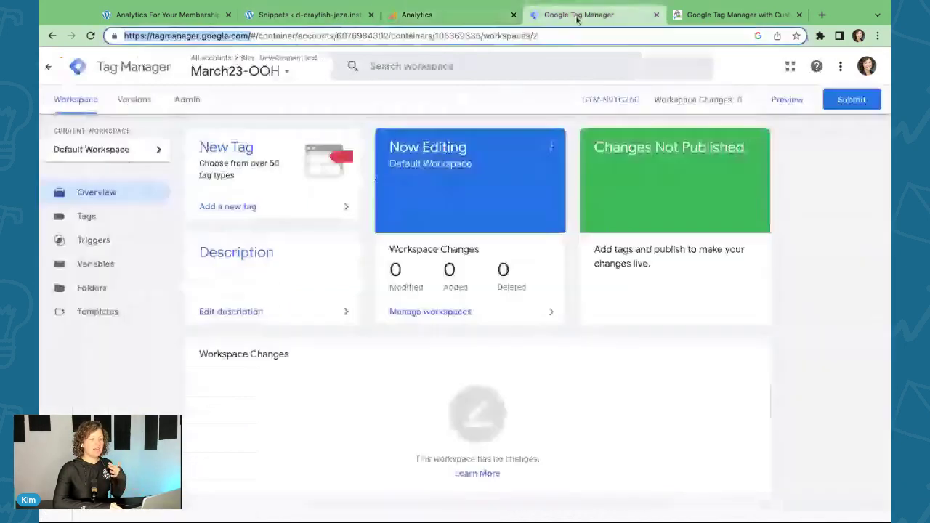
left_click(458, 18)
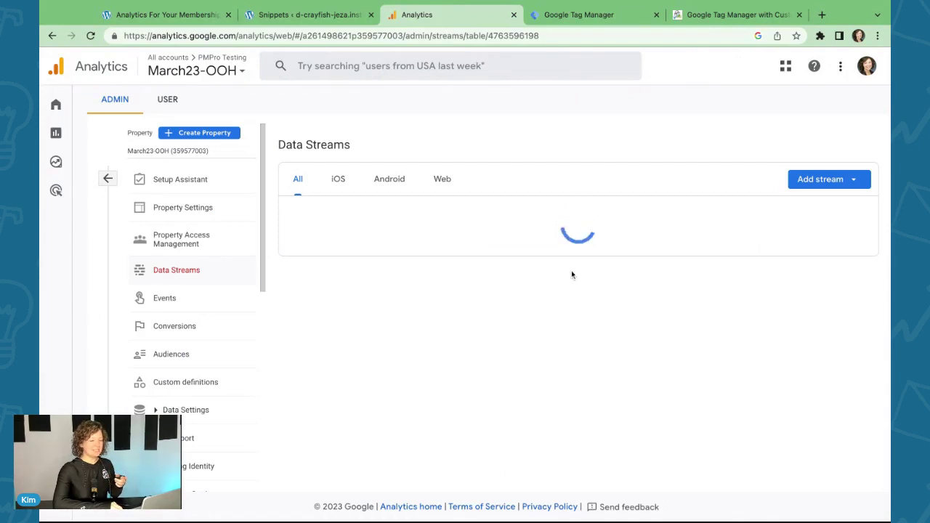
left_click(609, 35)
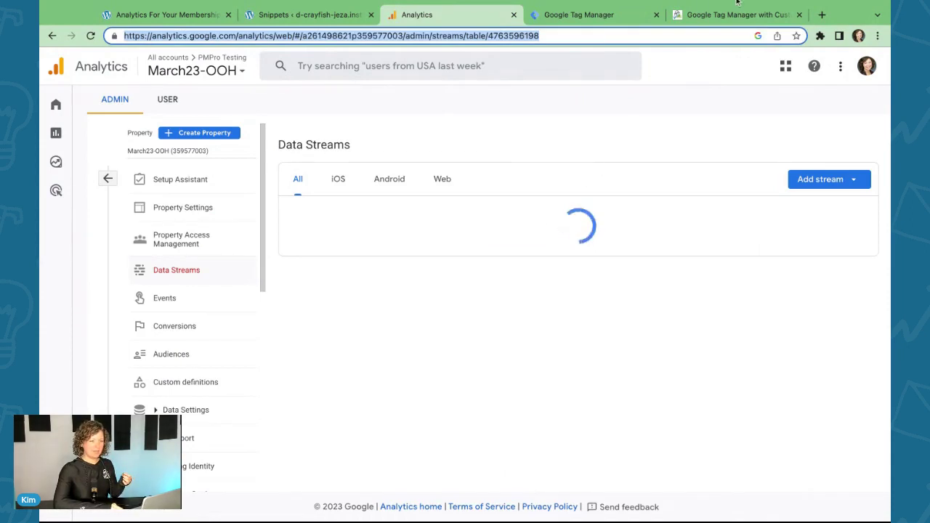
left_click(510, 126)
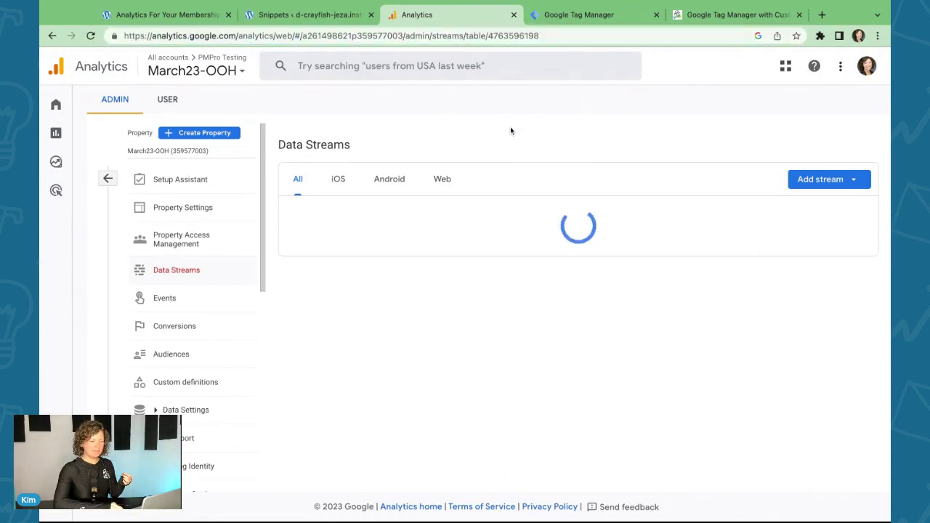
left_click(547, 34)
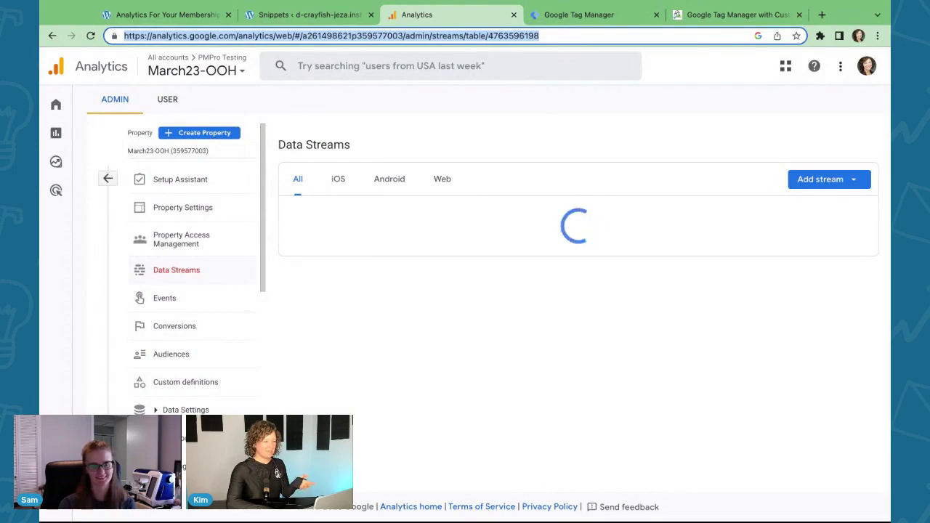
key("Return")
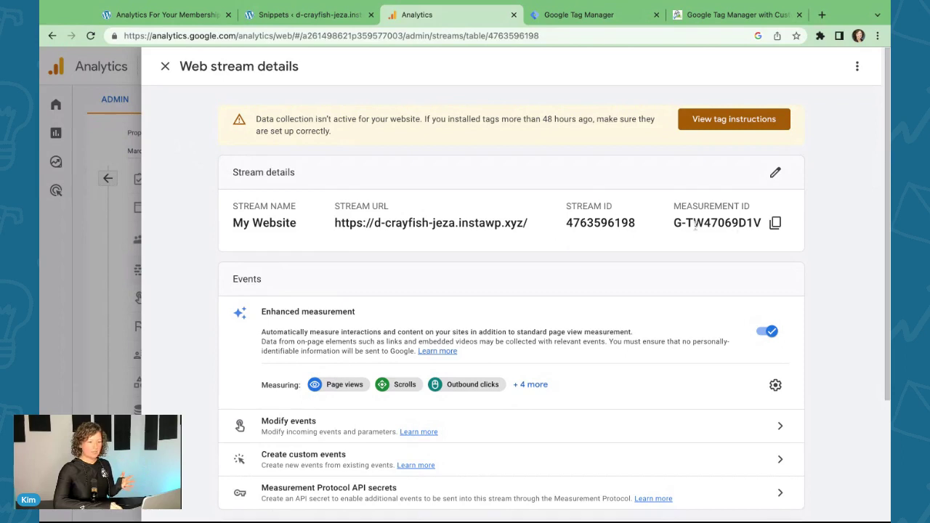
left_click(775, 224)
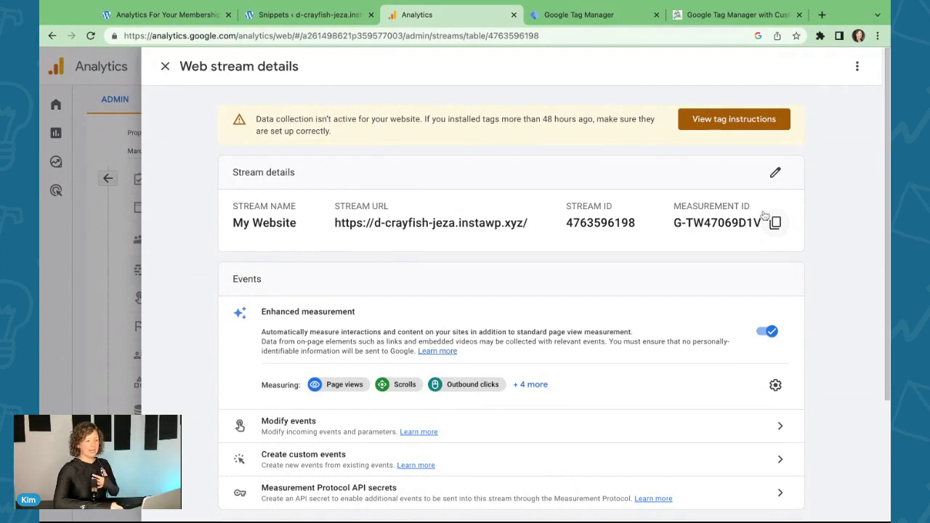
Step: Switch to Google Tag Manager and review the available accounts and containers, staying in the March23-OOH container
left_click(597, 20)
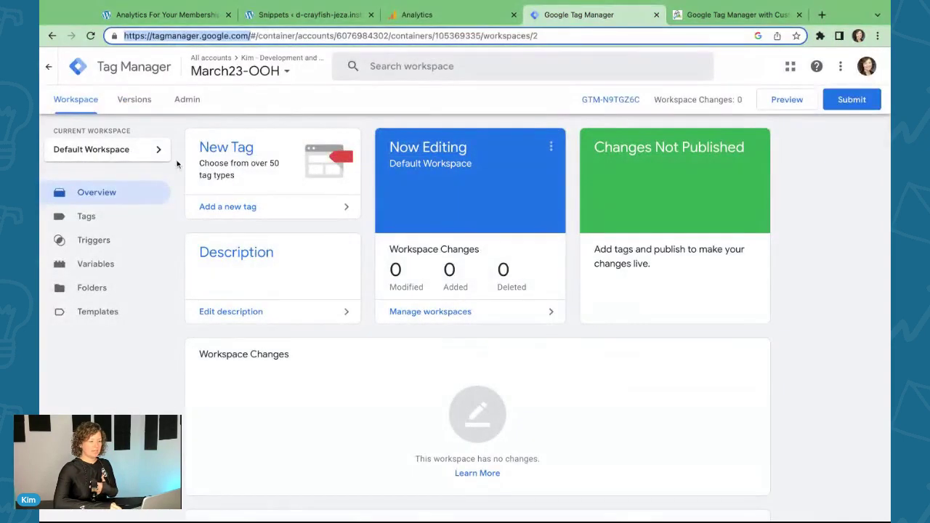
left_click(280, 73)
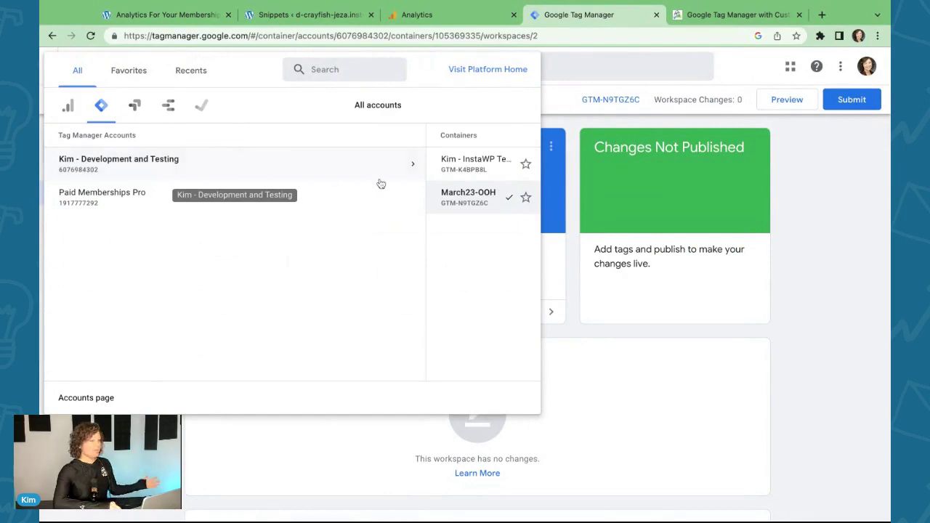
mouse_move(432, 199)
left_click(364, 205)
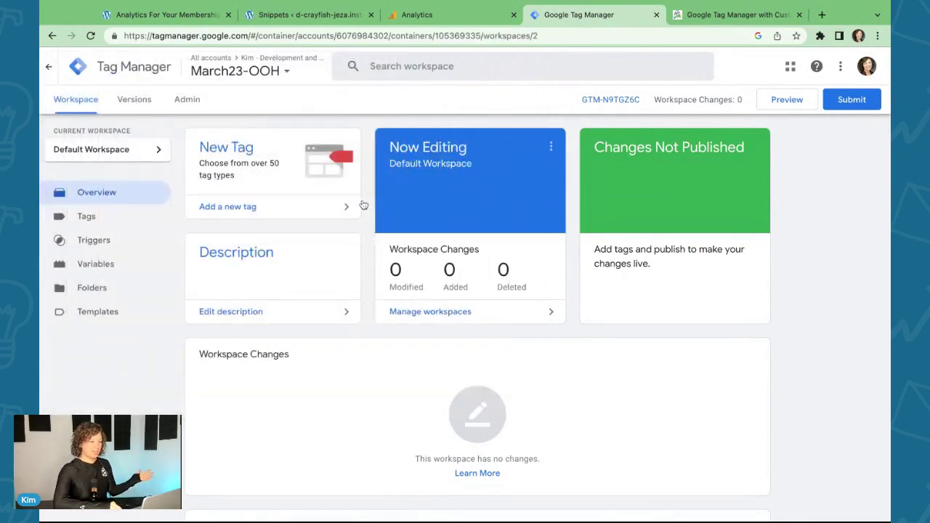
left_click(282, 73)
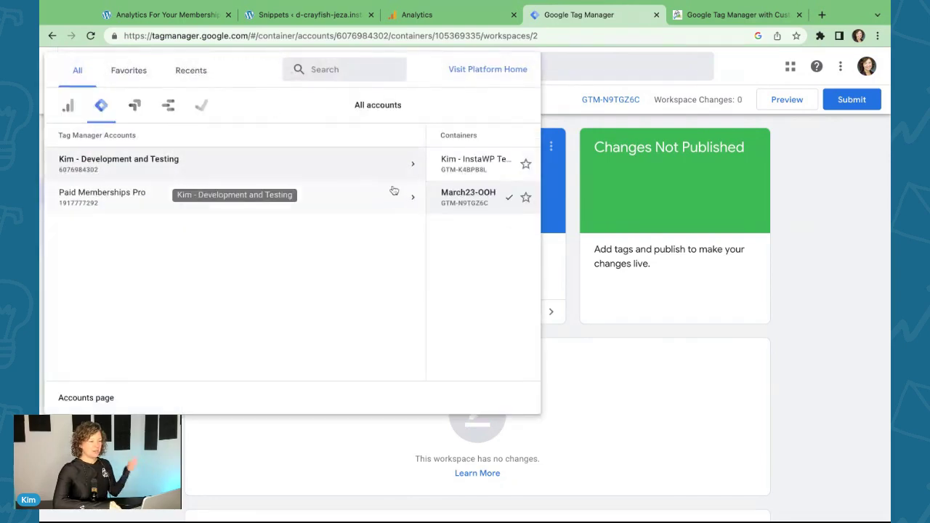
left_click(344, 199)
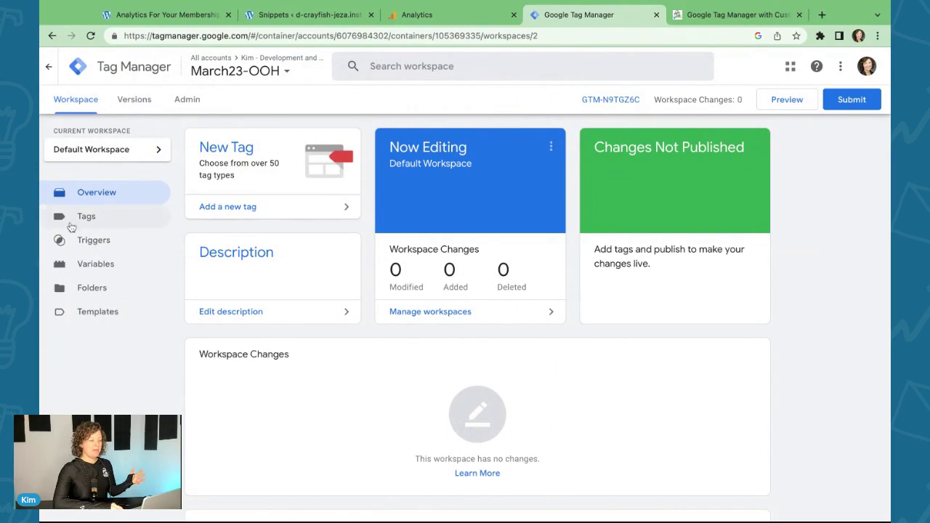
Step: Create a new tag named GA4 with the tag type Google Analytics: GA4 Configuration
left_click(85, 218)
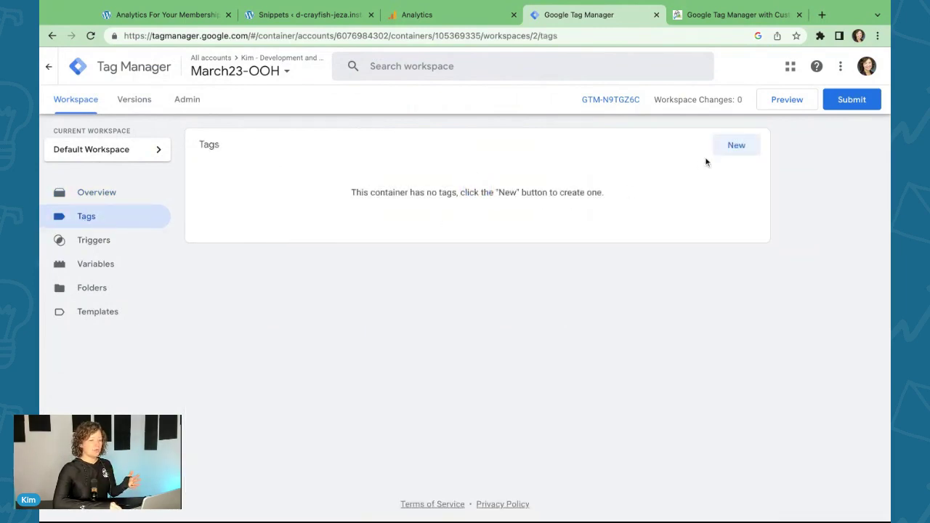
left_click(738, 146)
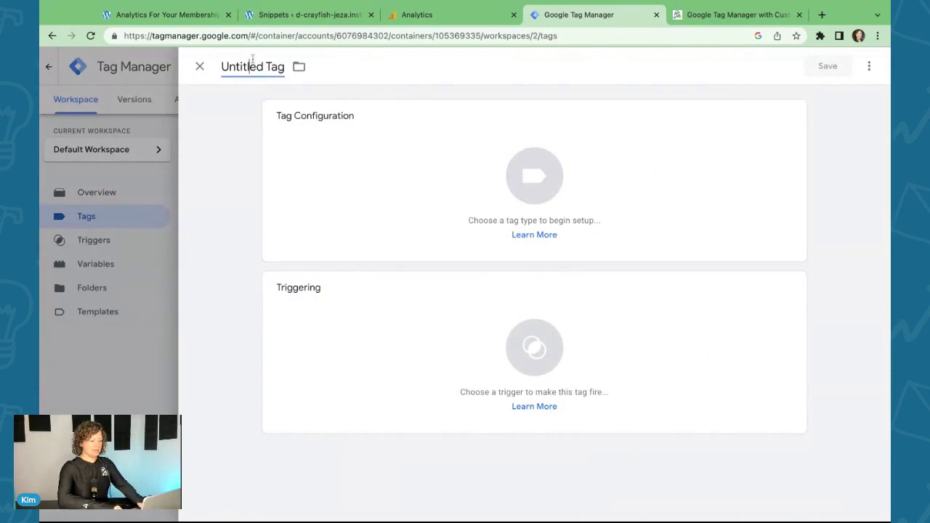
left_click(251, 64)
type("GA4")
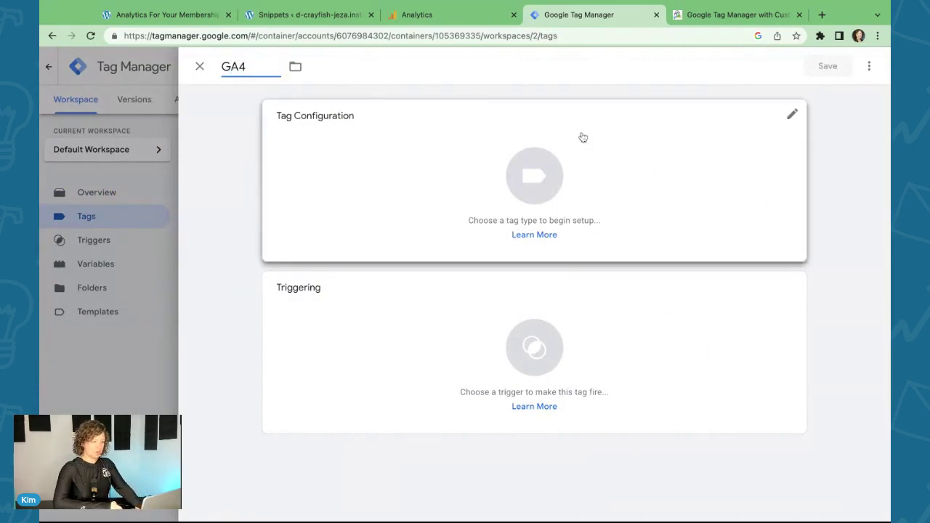
left_click(736, 123)
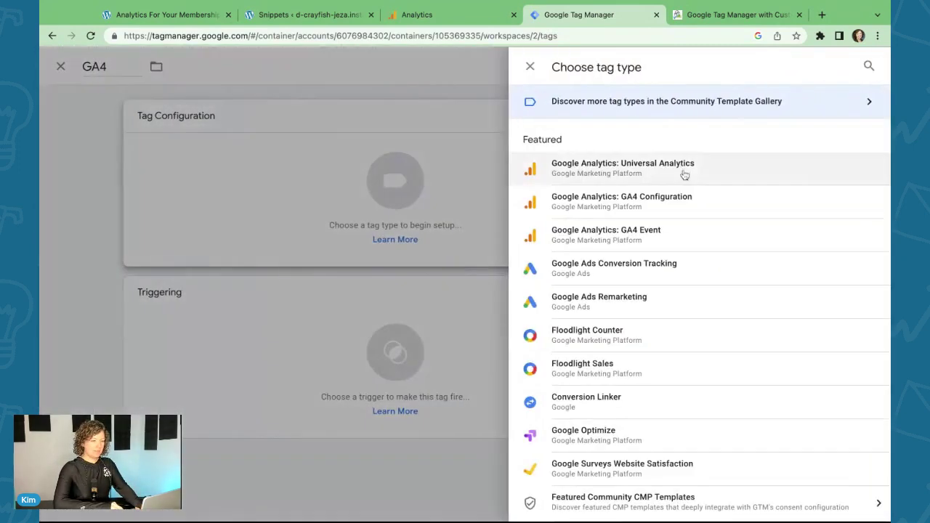
left_click(645, 204)
Step: Paste the copied measurement ID into the GA4 tag and check it against the stream details in Google Analytics
left_click(357, 233)
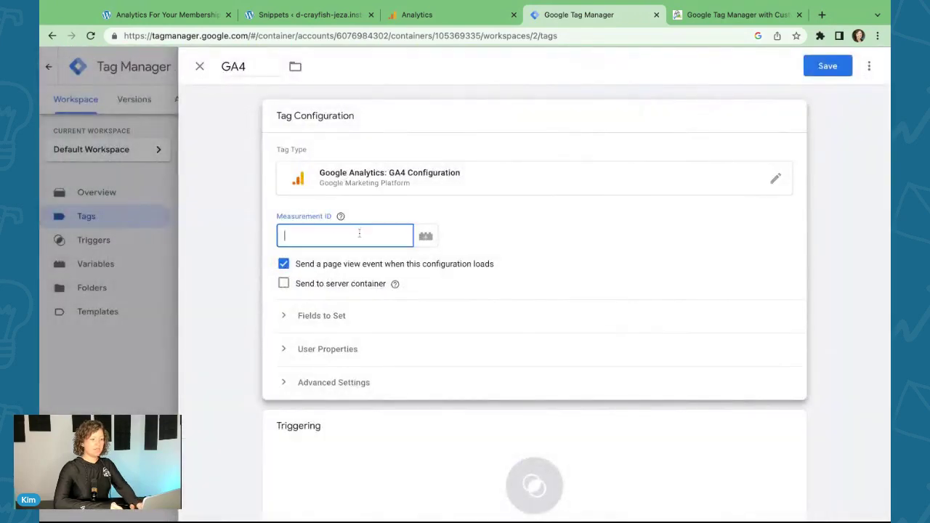
key("super+v")
left_click(417, 14)
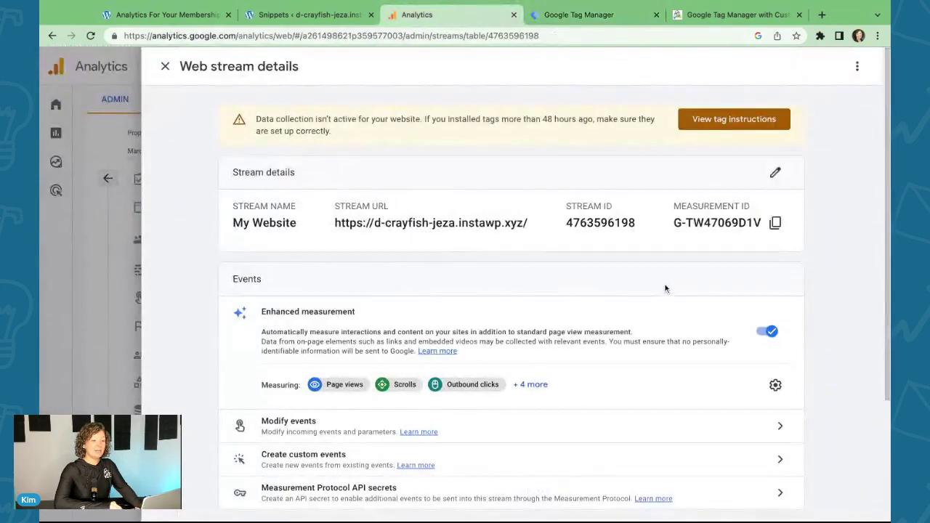
left_click(582, 16)
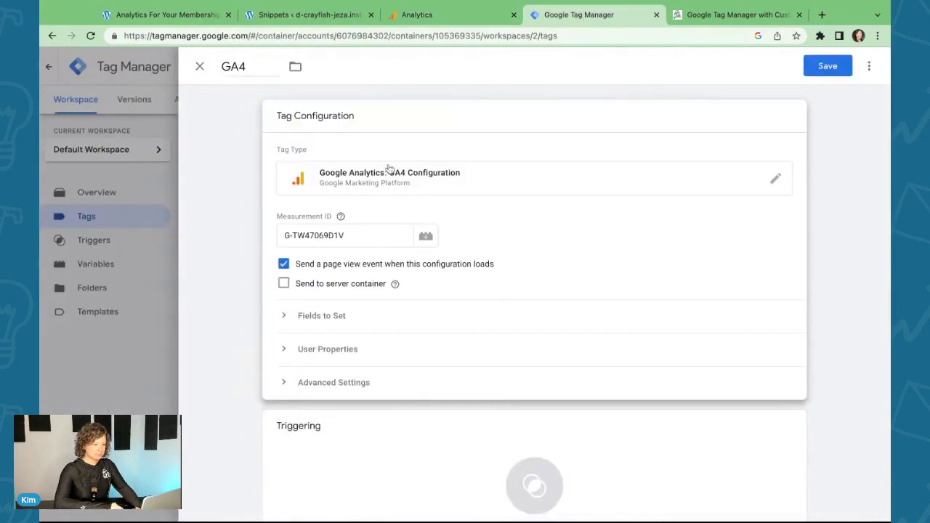
Step: Look through the GA4 tag's Fields to Set, User Properties and Advanced Settings sections
scroll(488, 256, "down", 1)
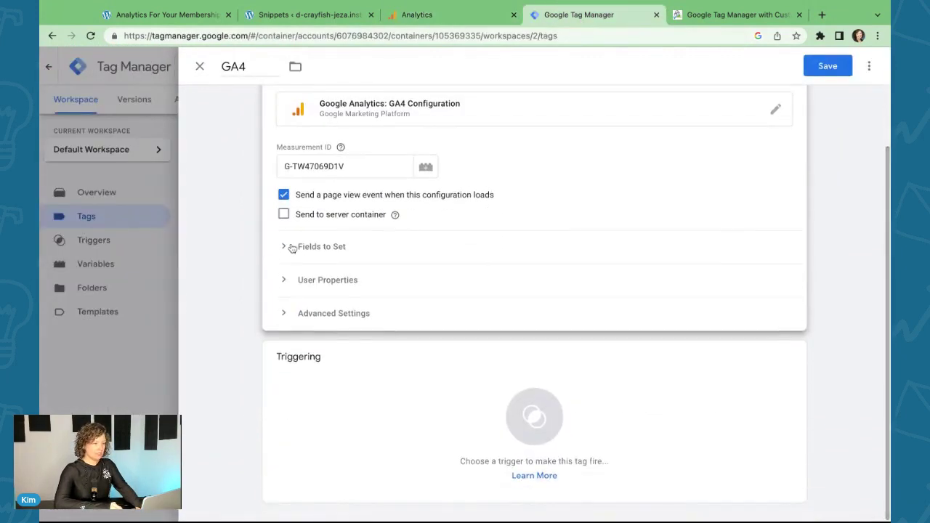
left_click(284, 247)
left_click(284, 247)
left_click(285, 282)
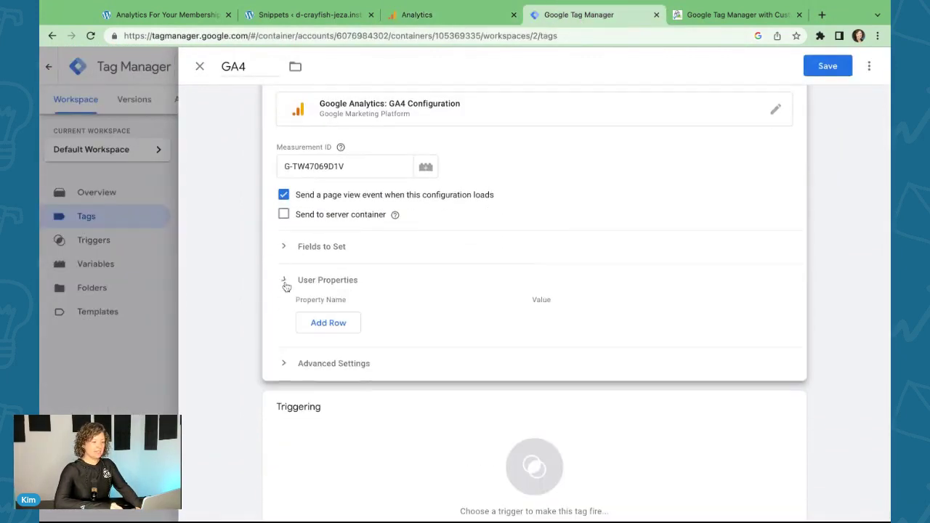
left_click(285, 283)
left_click(286, 314)
left_click(286, 314)
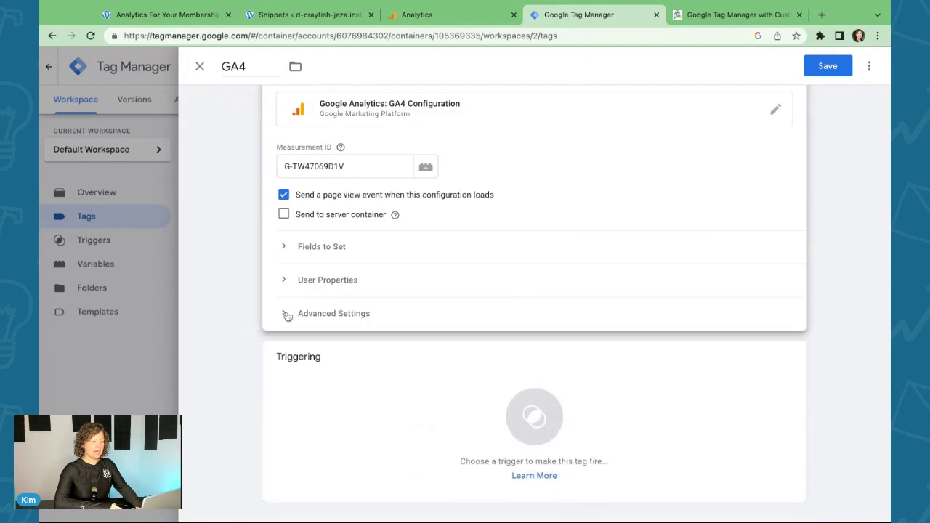
scroll(385, 269, "up", 1)
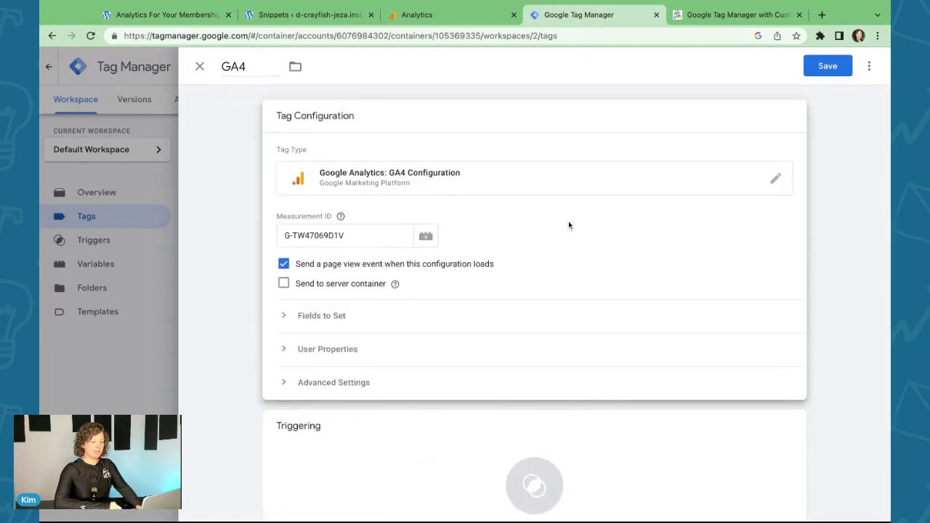
Step: Assign the All Pages page view trigger to the GA4 tag and save the tag
scroll(580, 249, "down", 1)
left_click(640, 407)
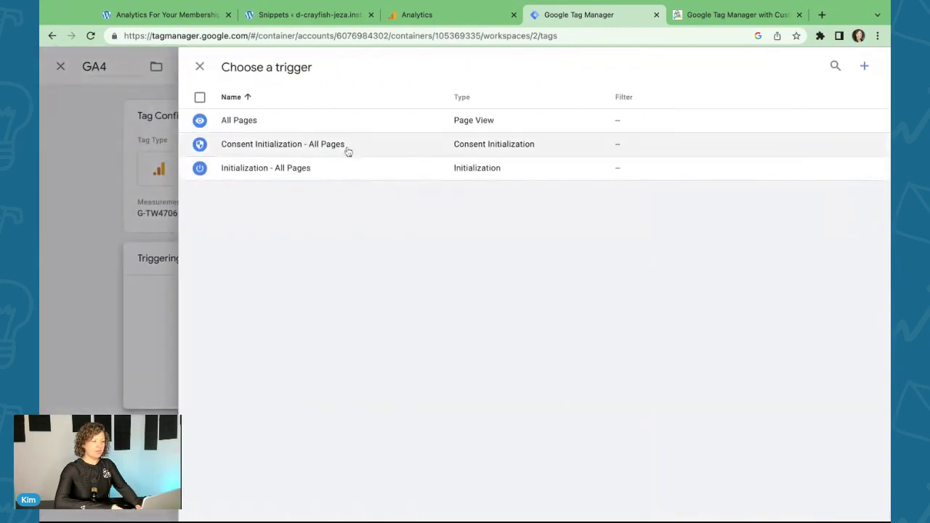
left_click(336, 128)
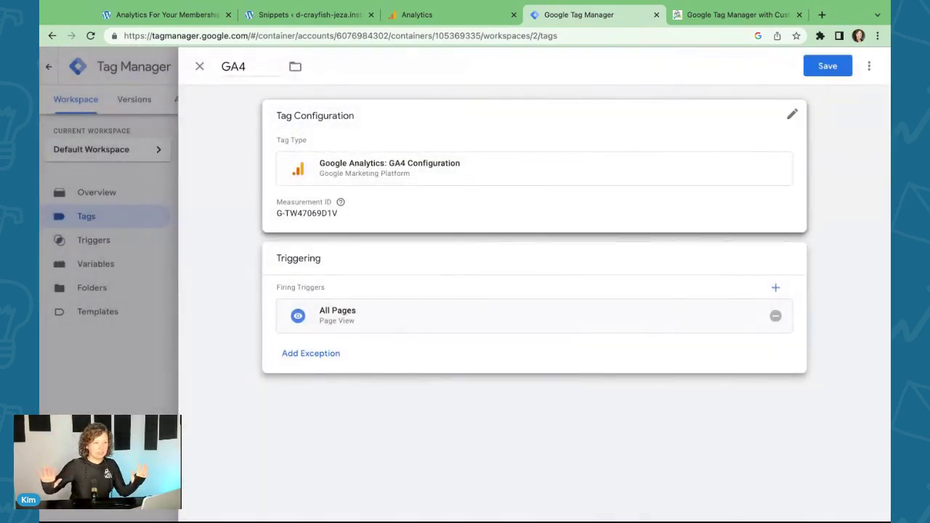
left_click(826, 67)
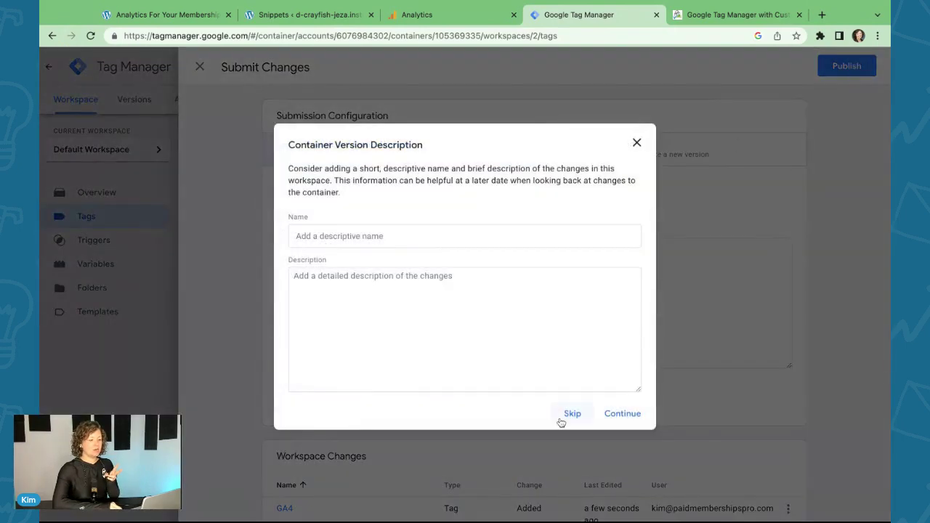
Step: Publish the container version without a name or description and return to the workspace overview
left_click(579, 419)
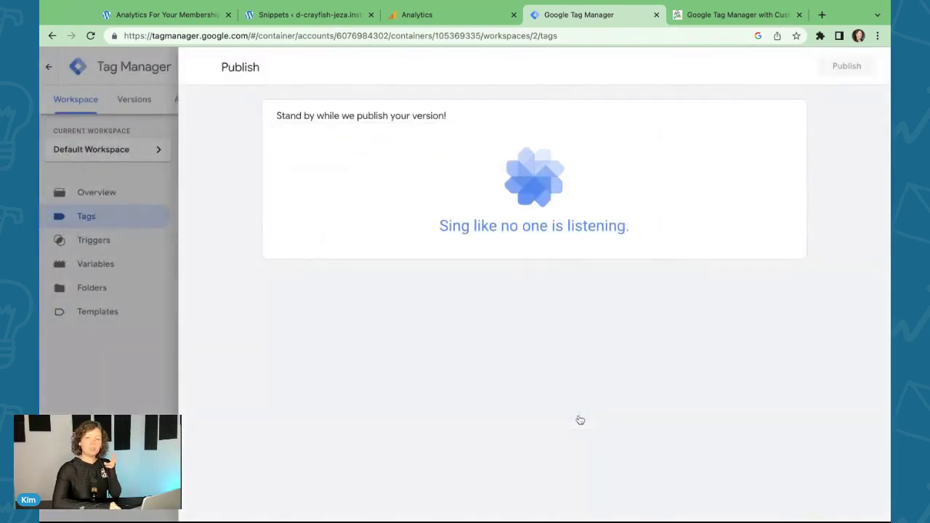
left_click(199, 64)
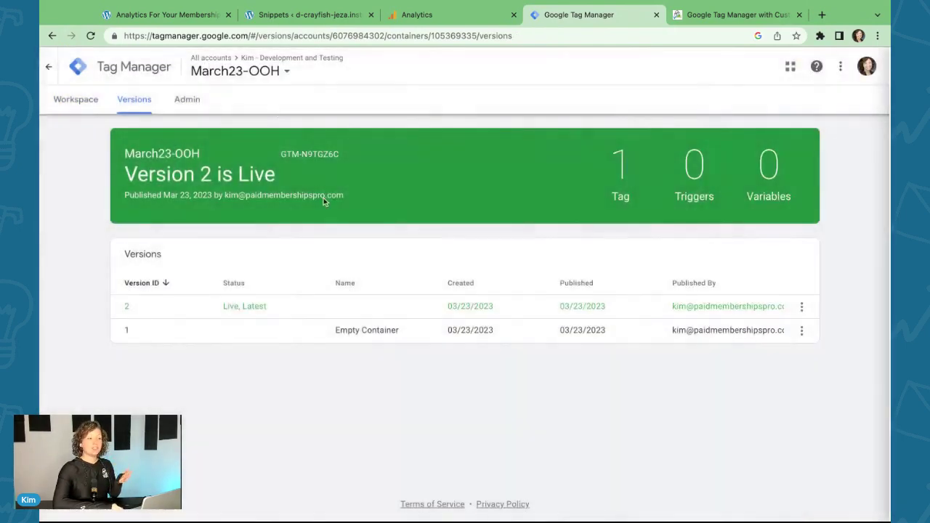
left_click(86, 99)
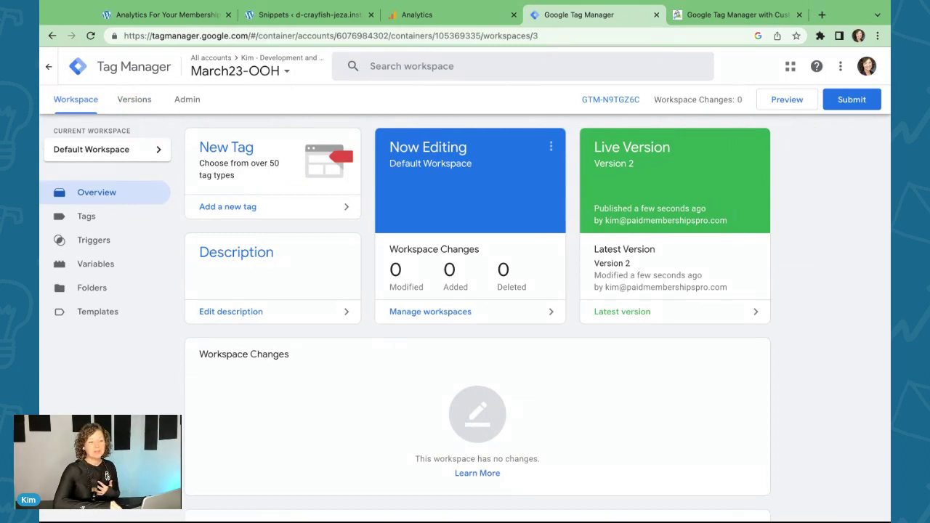
Step: Copy the container's GTM ID from the Tag Manager workspace
left_click_drag(641, 100, 581, 100)
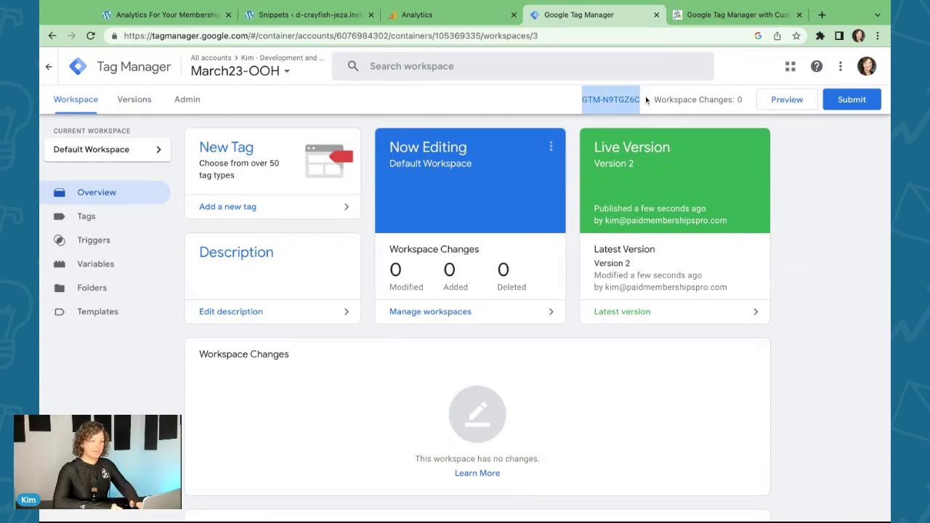
left_click(802, 197)
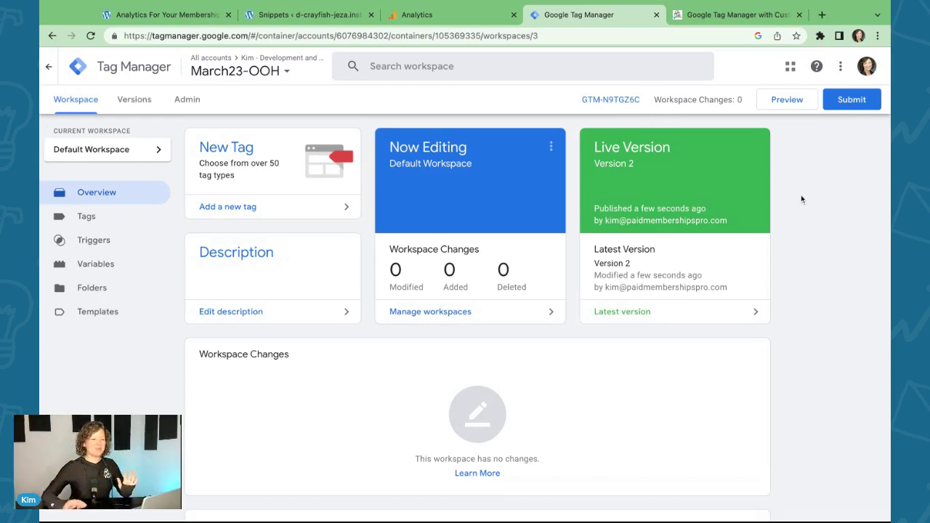
left_click_drag(585, 99, 647, 103)
key("super+c")
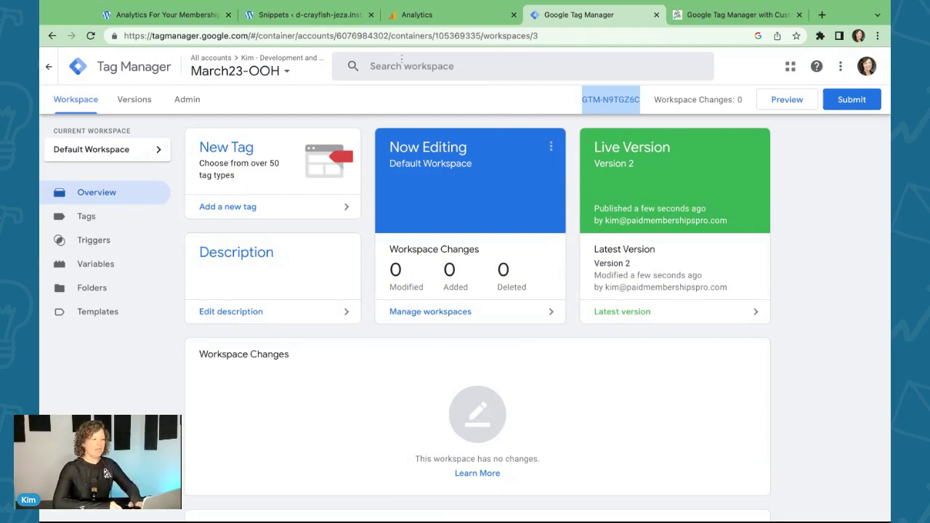
Step: In the WordPress snippet Add GTM to site, replace the placeholder ID with the copied container ID and save the snippet
left_click(328, 15)
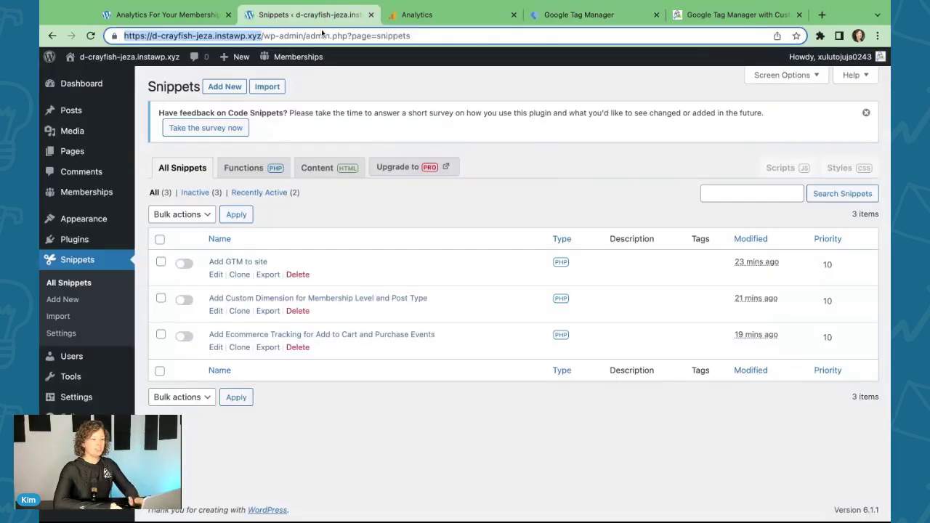
left_click(216, 274)
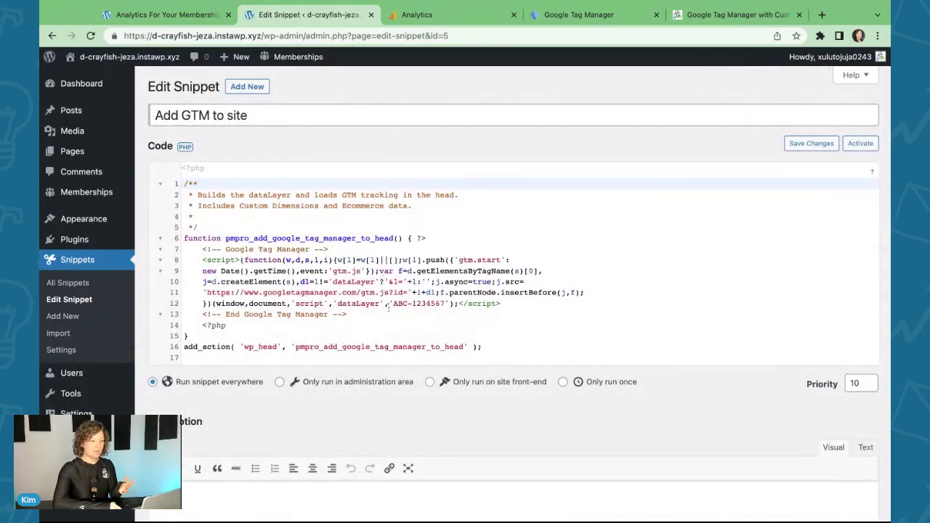
left_click_drag(391, 304, 444, 304)
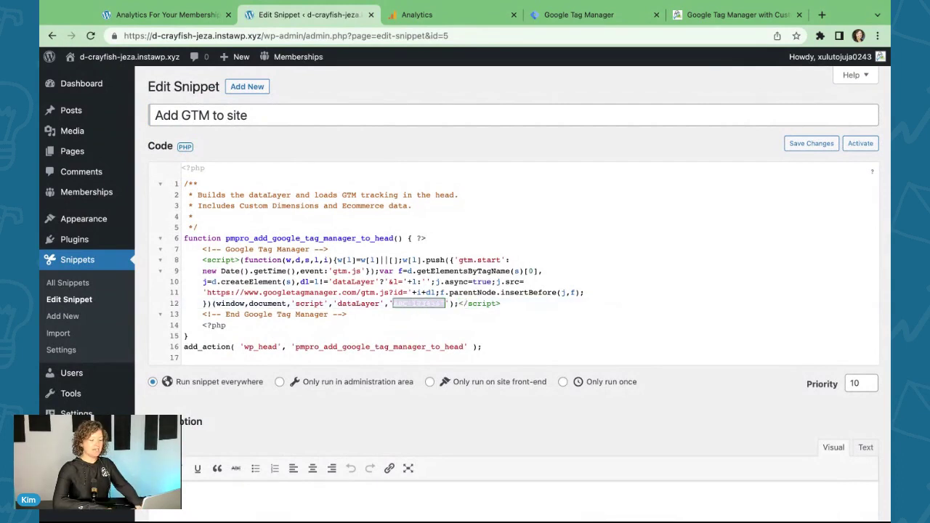
key("super+v")
left_click(631, 319)
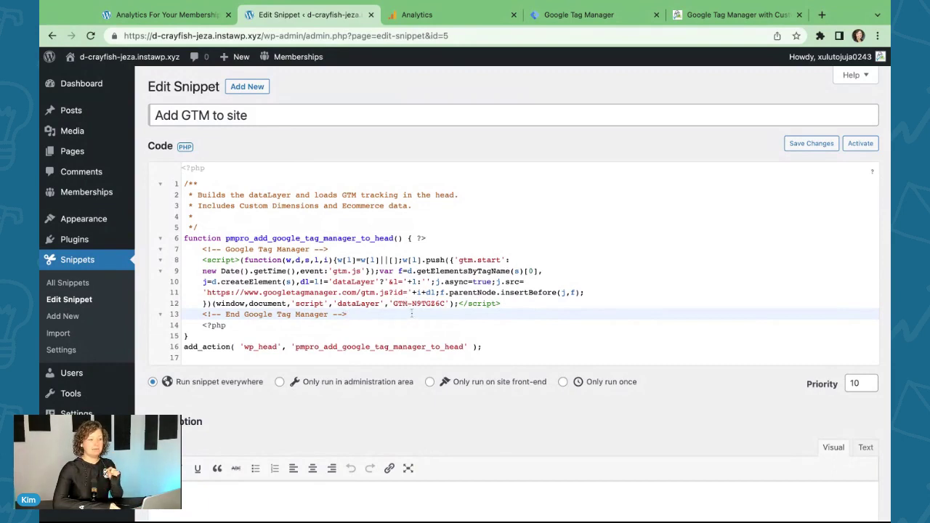
left_click(799, 144)
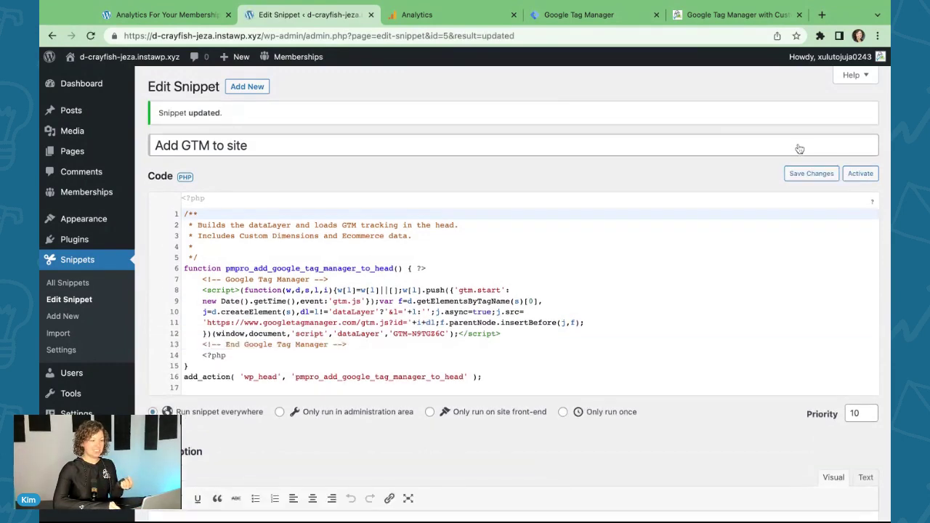
mouse_move(123, 56)
left_click(80, 78)
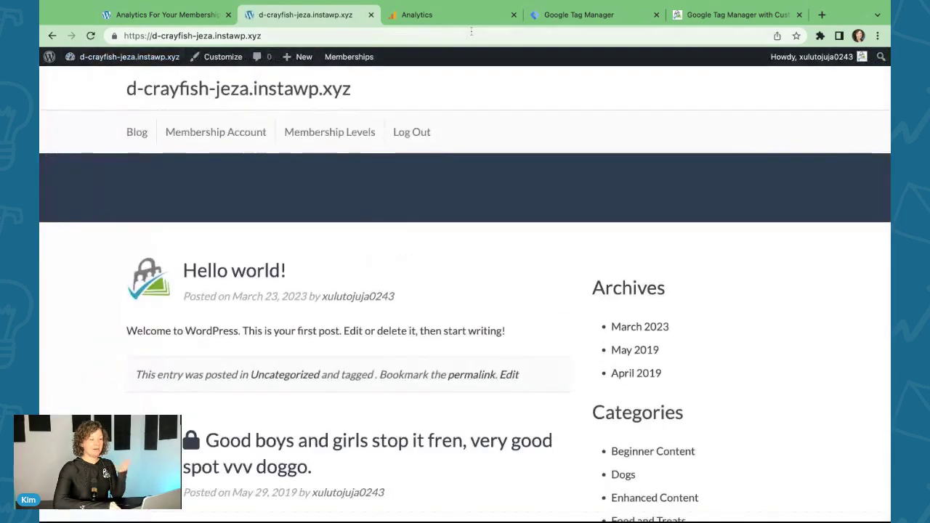
left_click(554, 14)
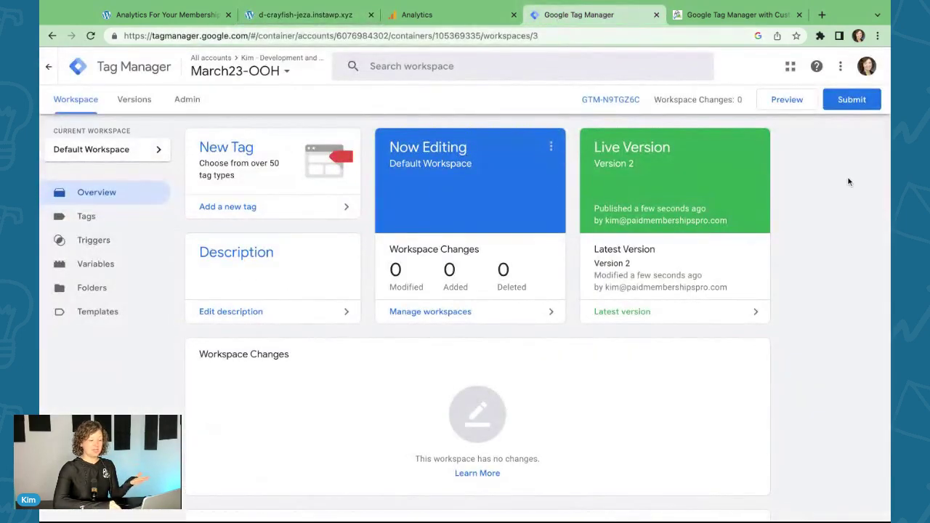
left_click(785, 99)
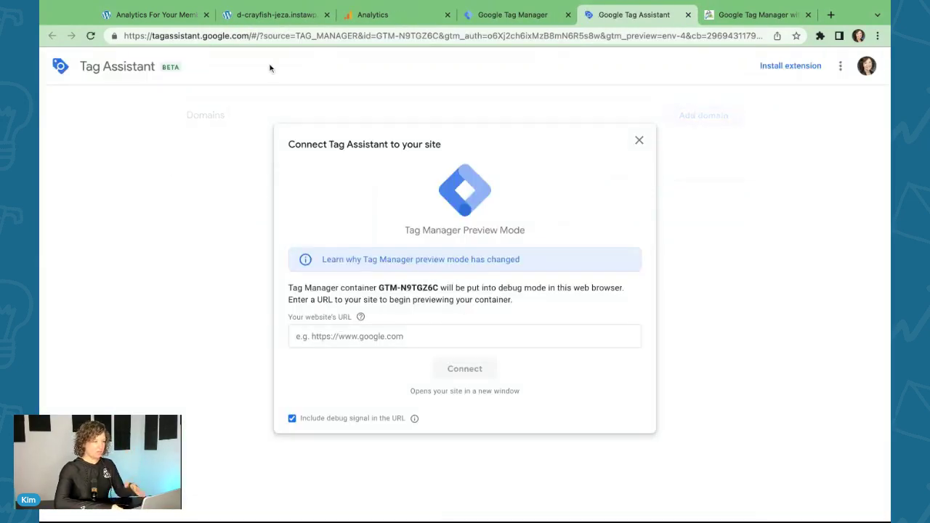
left_click(280, 10)
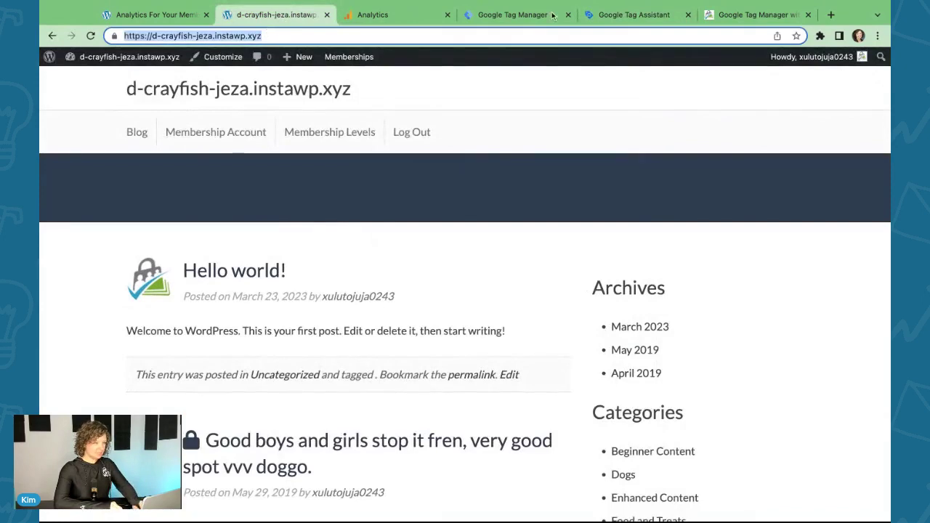
left_click(629, 15)
left_click(436, 336)
type("https://d-crayfish-jeza.instawp.xyz/")
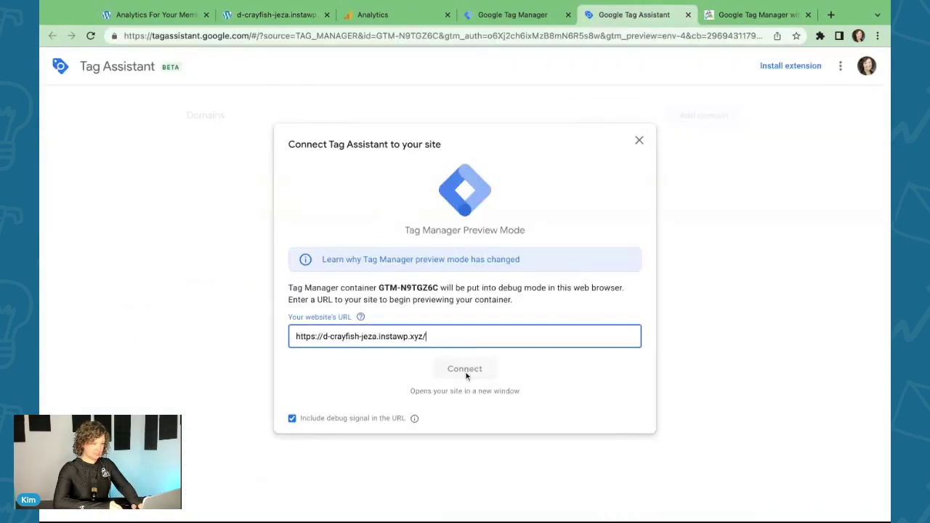
left_click(466, 368)
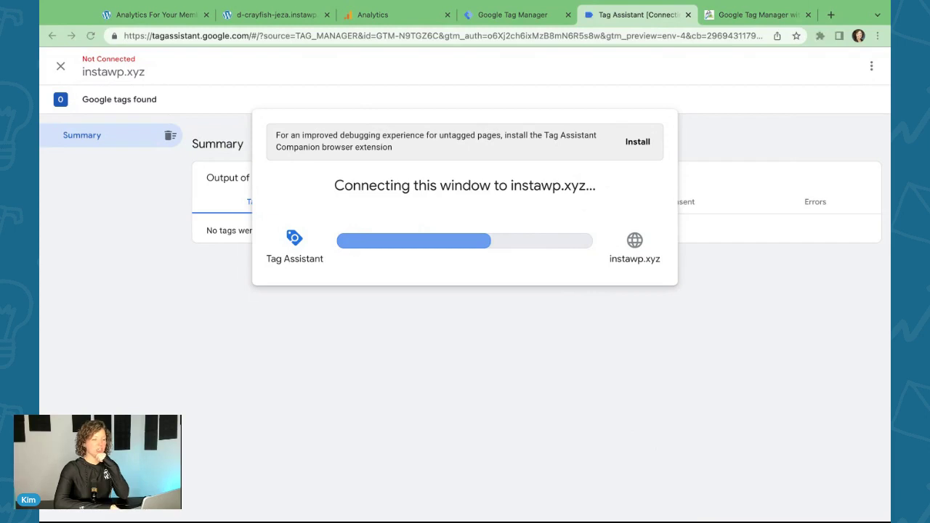
key("ctrl+w")
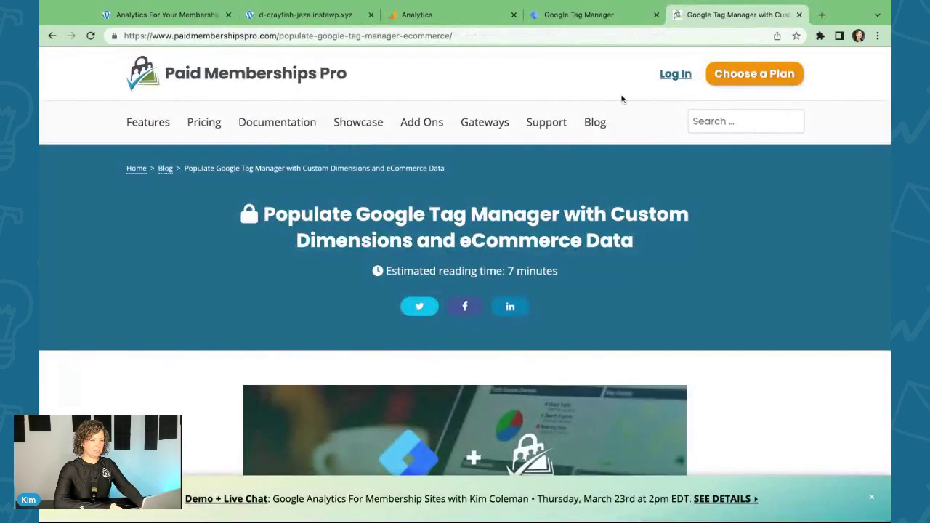
left_click(610, 16)
left_click(768, 108)
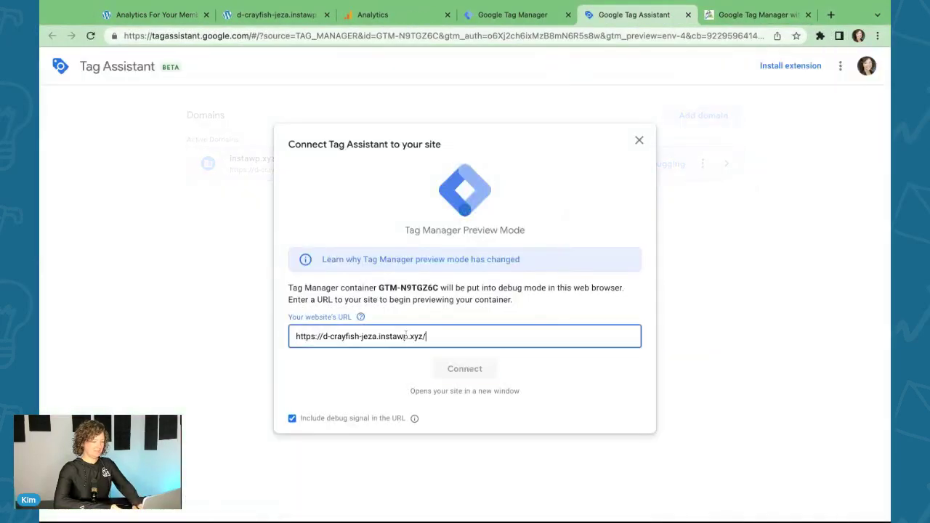
left_click(465, 371)
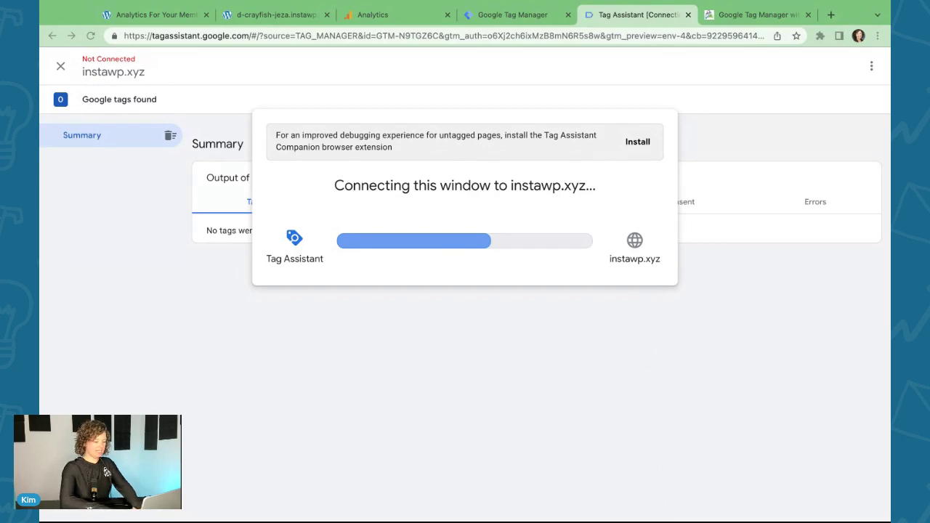
Step: Open the developer tools on the site's home page and reload it to inspect its code
left_click(276, 14)
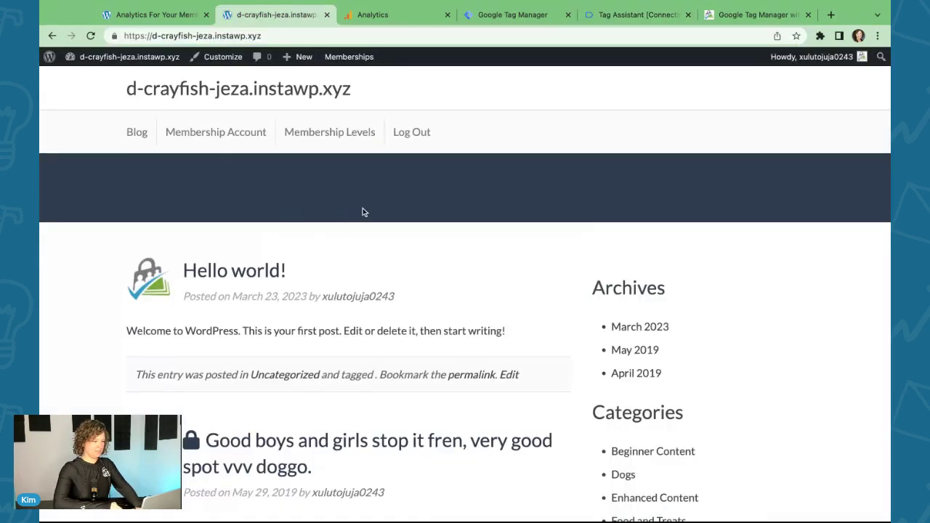
key("super+alt+i")
key("super+r")
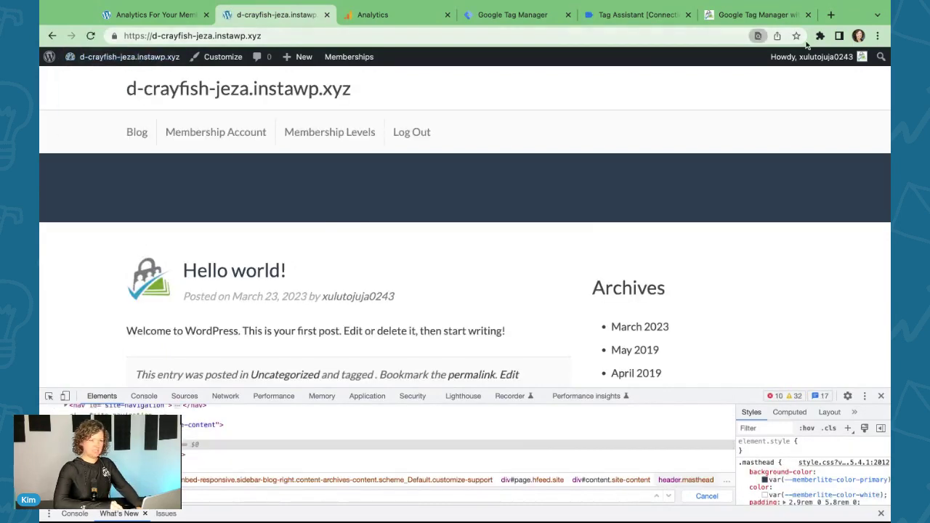
Step: Log out of WordPress and prepare a code search on the home page as a logged-out visitor
mouse_move(827, 63)
left_click(789, 116)
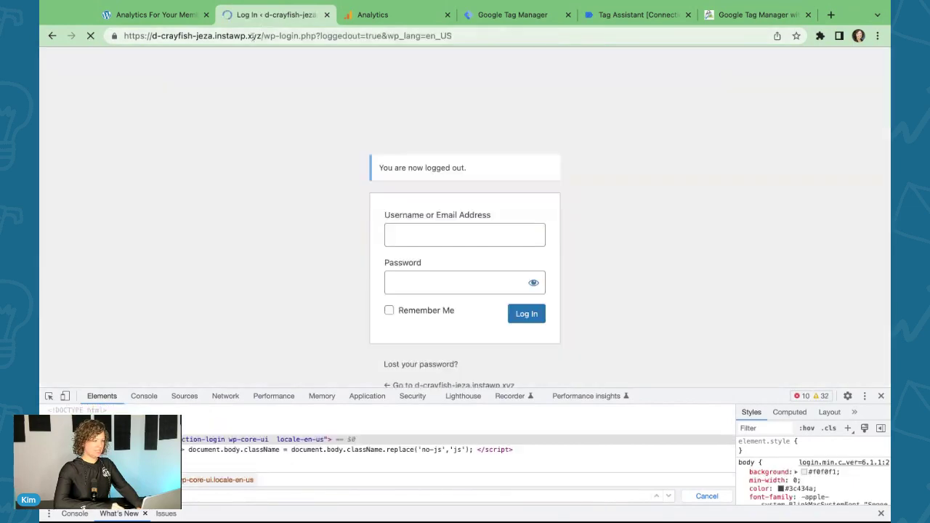
left_click(430, 383)
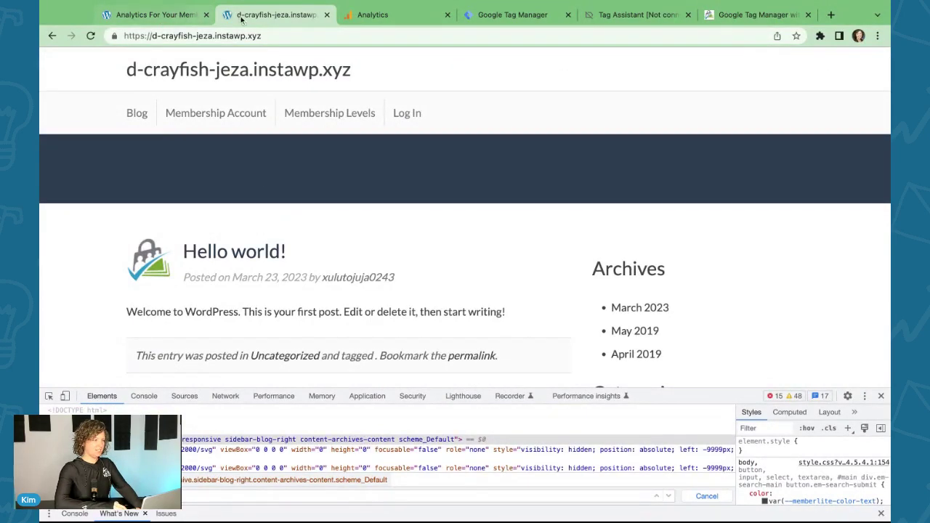
left_click(318, 497)
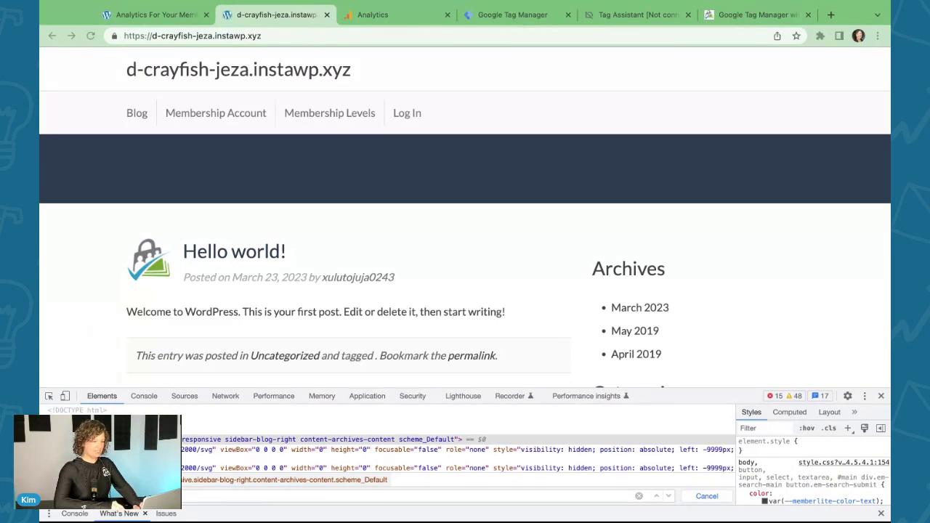
Step: Log back in to the membership site with the admin username and account password
left_click(411, 115)
left_click(218, 291)
key("ctrl+v")
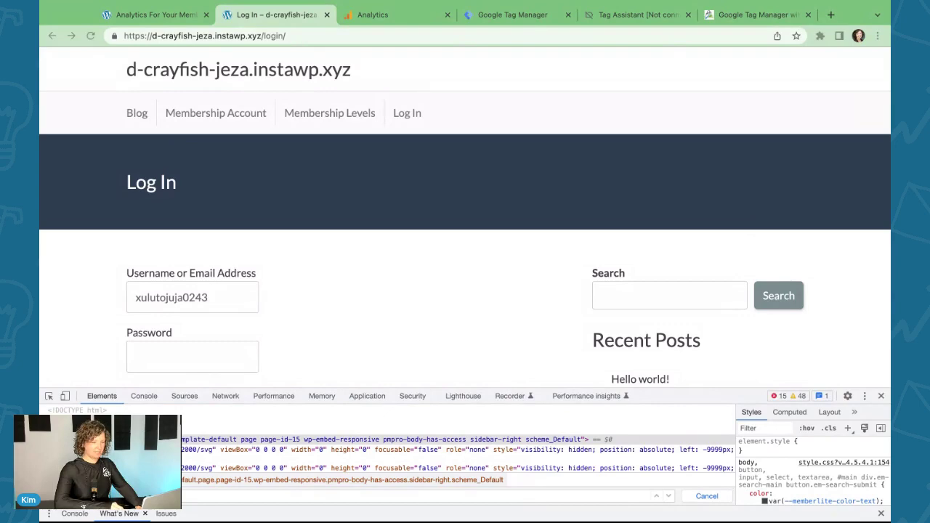
key("ctrl+v")
scroll(283, 288, "down", 4)
left_click(158, 184)
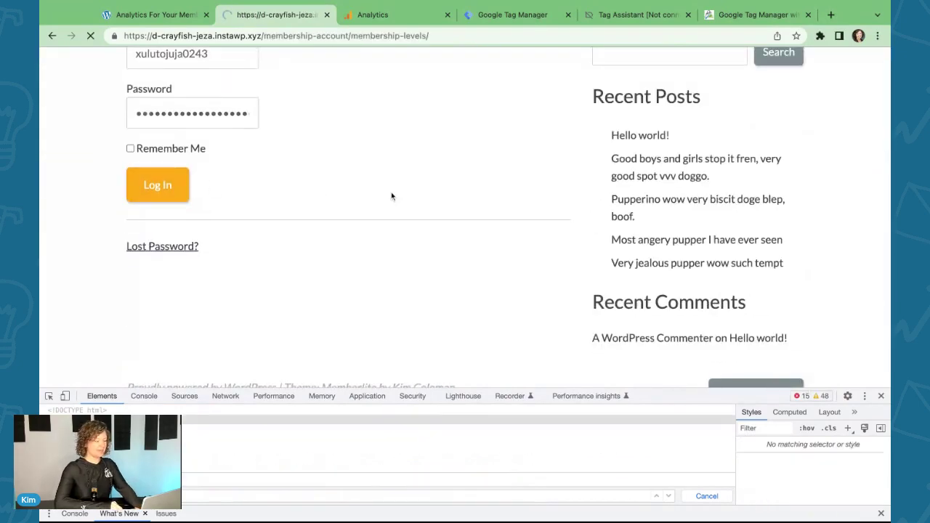
Step: Open the list of all snippets from the WordPress dashboard and activate the Add GTM to site snippet
left_click(146, 62)
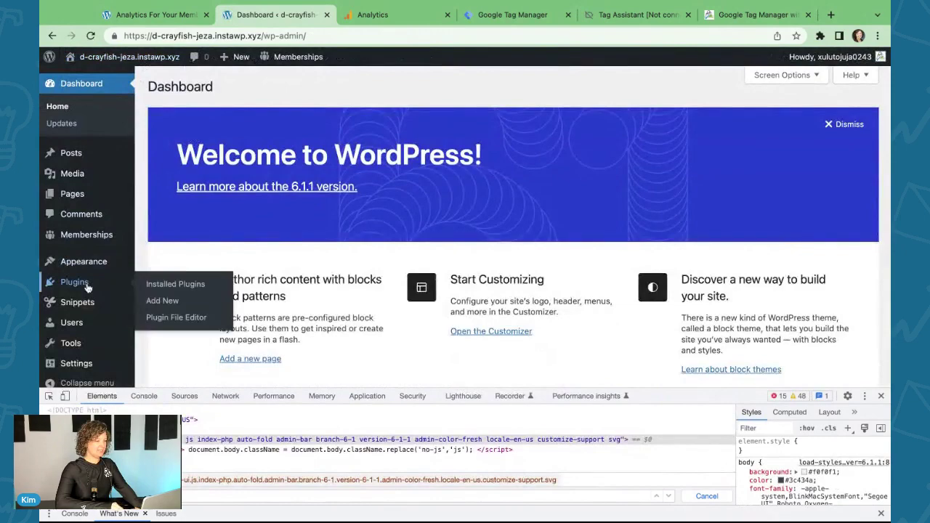
scroll(77, 276, "down", 3)
mouse_move(80, 289)
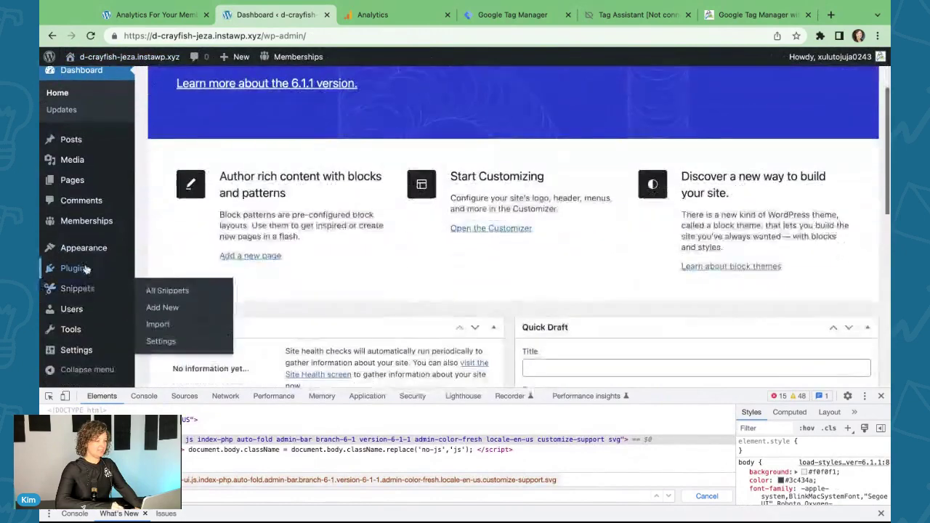
left_click(169, 291)
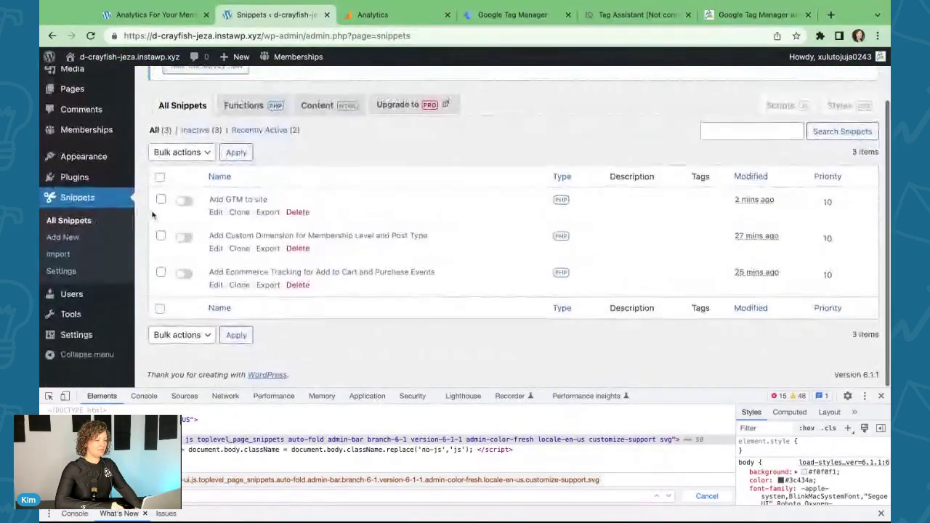
left_click(184, 201)
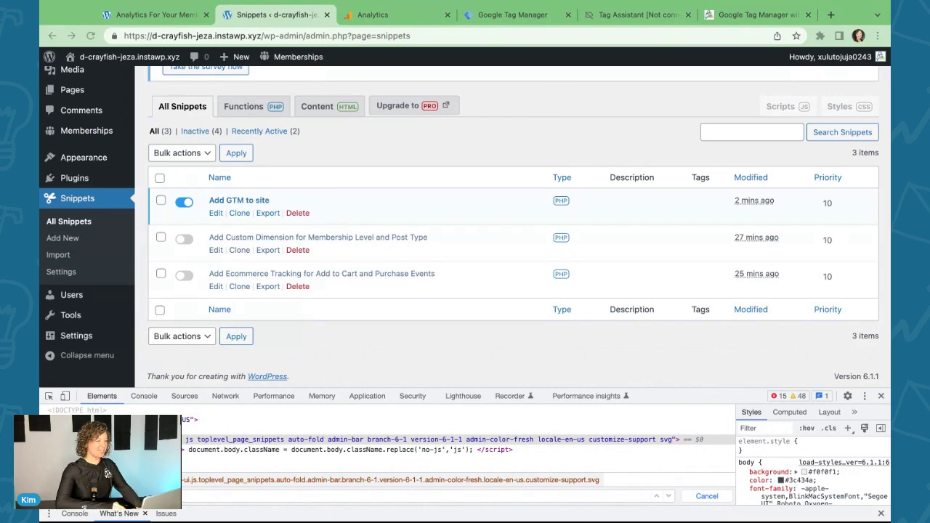
Step: Switch to Google Tag Manager and start a new preview of the March23-OOH container
mouse_move(72, 70)
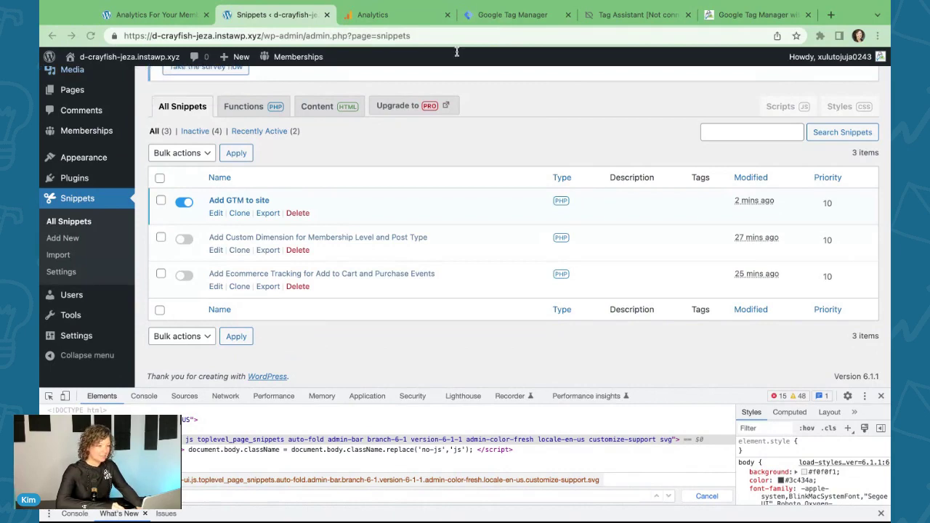
left_click(516, 14)
left_click(752, 15)
left_click(561, 22)
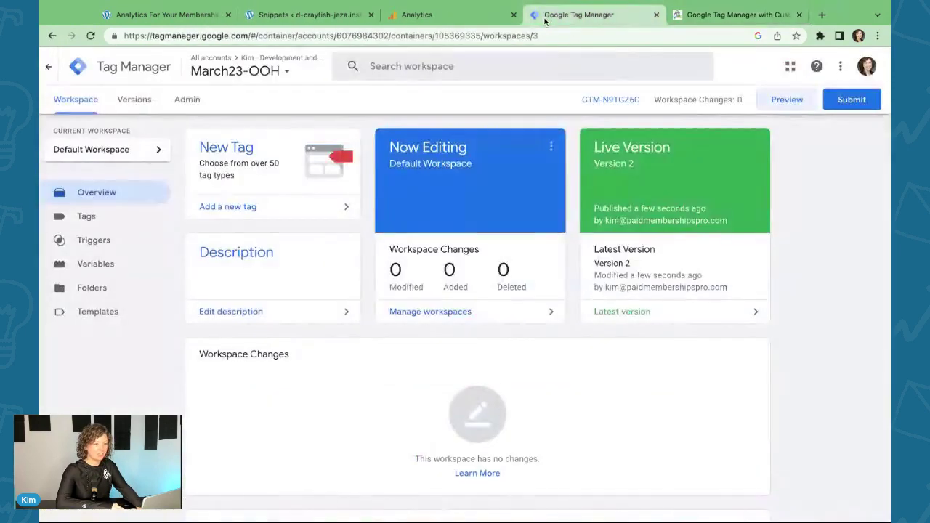
left_click(778, 102)
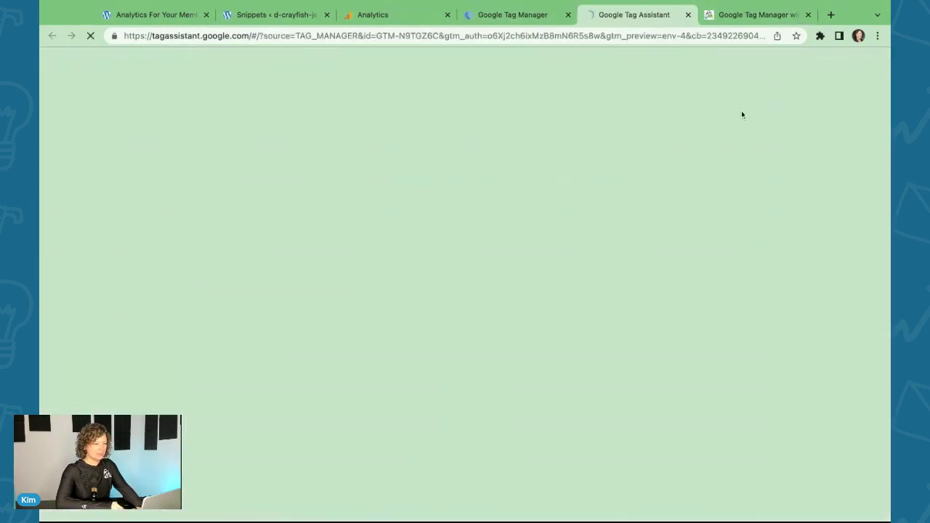
left_click(448, 328)
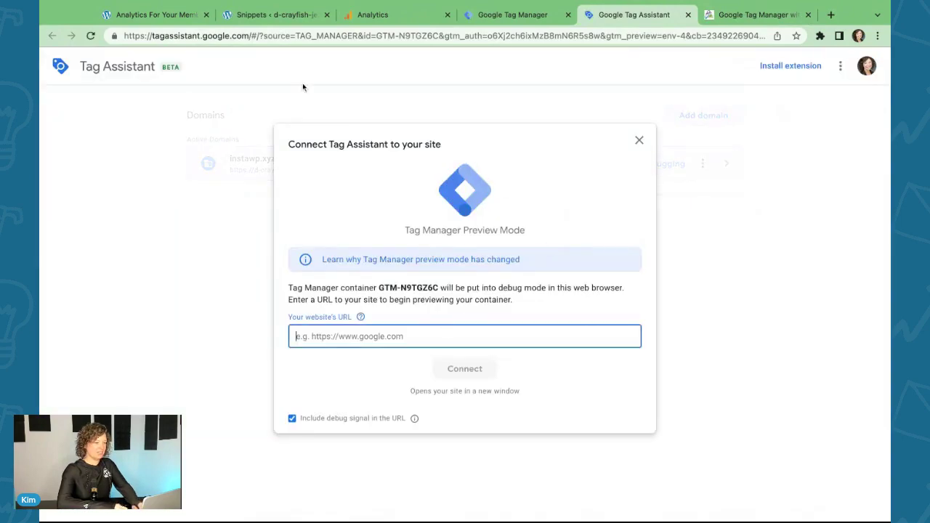
left_click(275, 15)
left_click(260, 35)
left_click(260, 36)
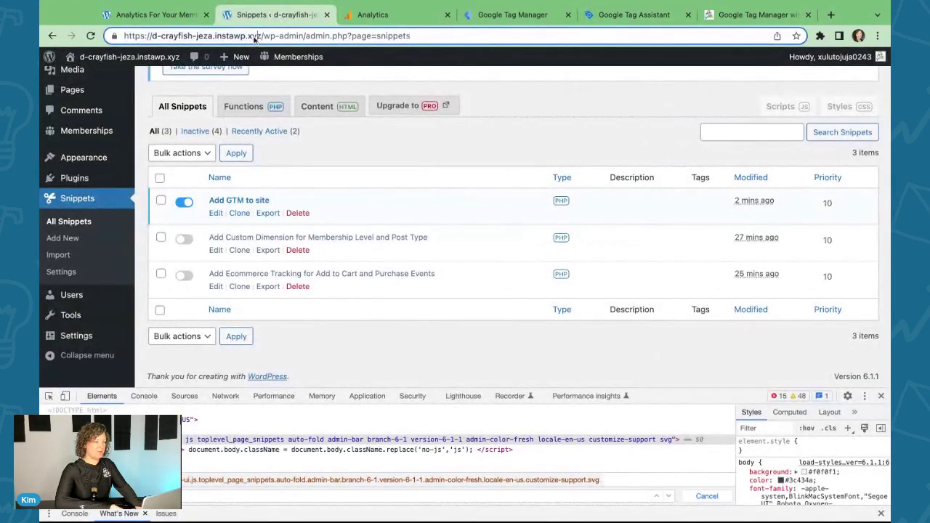
key("shift+Home")
key("ctrl+c")
left_click(632, 15)
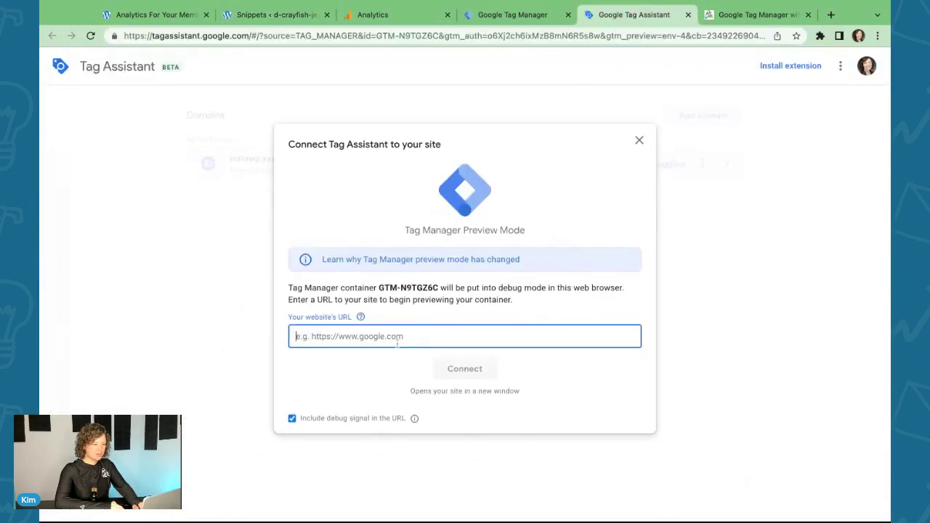
key("ctrl+v")
left_click(458, 371)
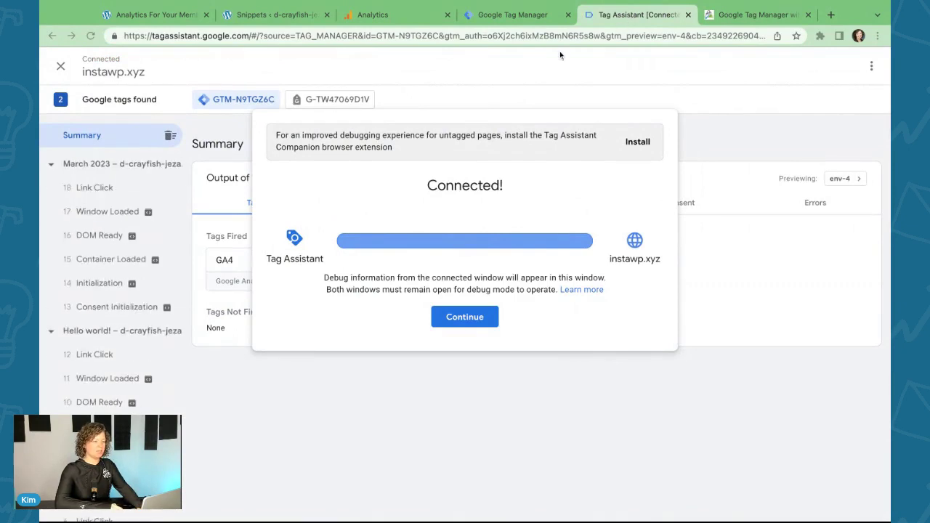
Step: Dismiss the connection dialog and inspect the details of the fired GA4 tag in Tag Assistant
left_click(715, 242)
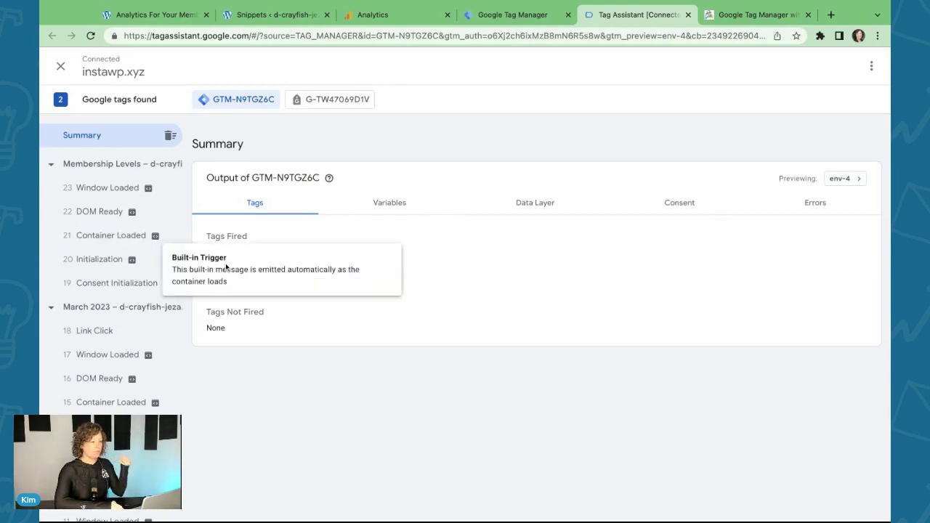
left_click(298, 267)
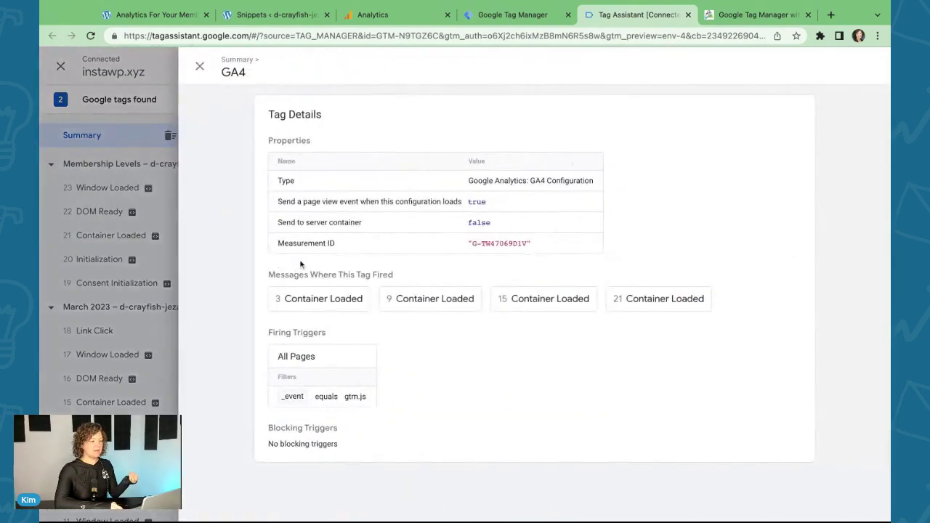
left_click(199, 66)
Step: Switch to Google Analytics, leave the web stream details and check the property's Home overview for recent users
left_click(431, 20)
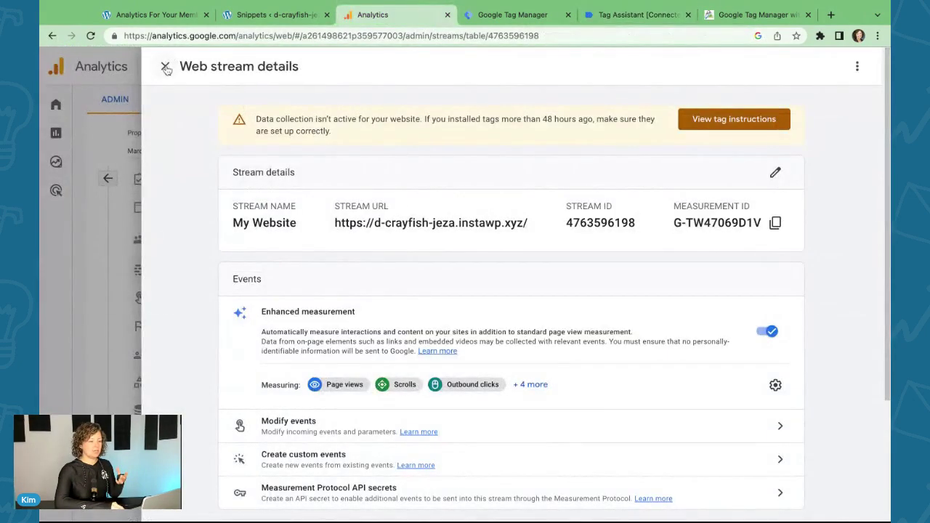
left_click(166, 67)
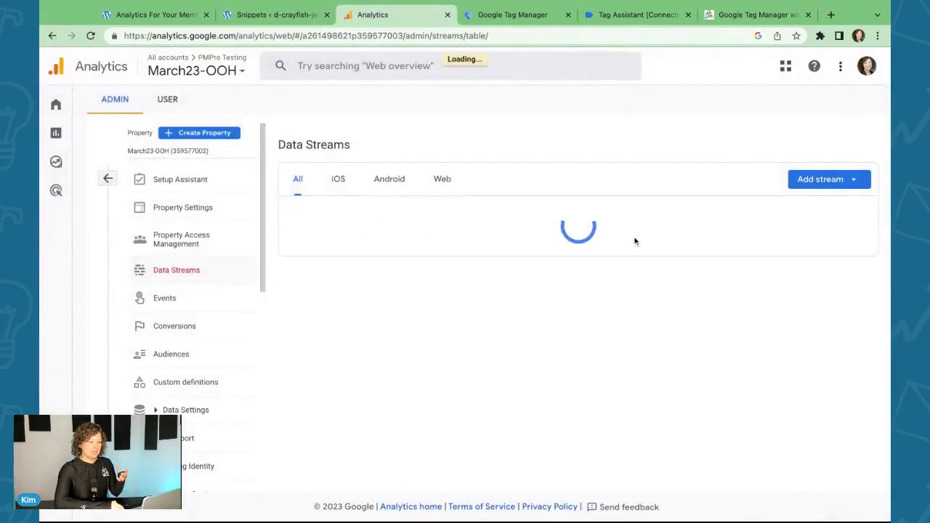
mouse_move(83, 133)
left_click(83, 106)
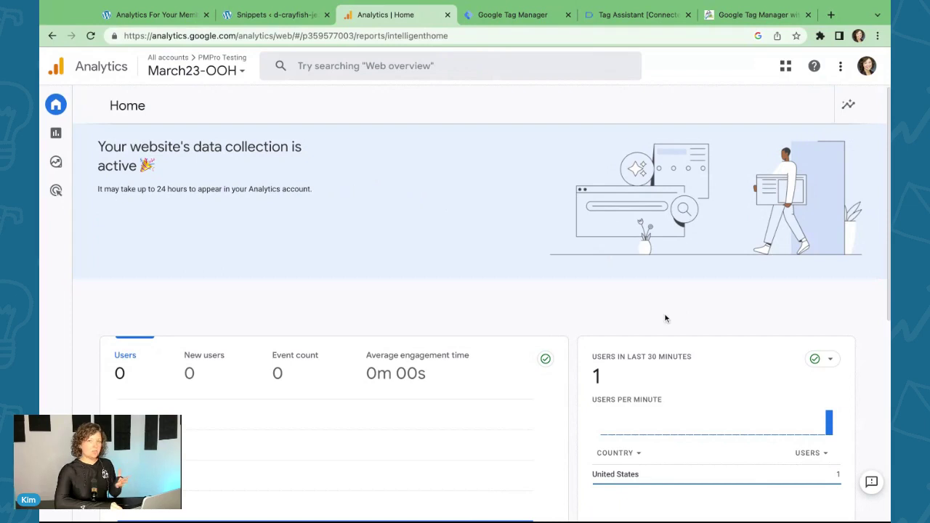
scroll(665, 318, "down", 3)
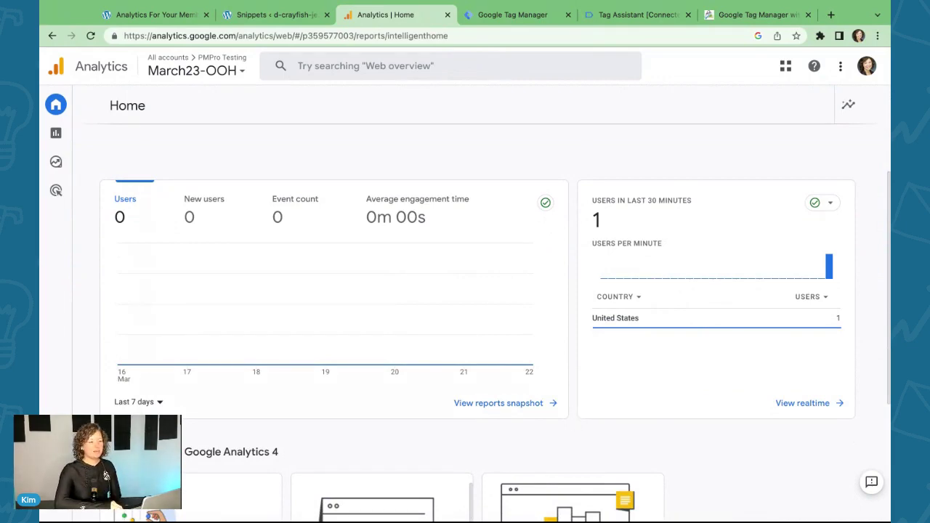
Step: Close the Tag Assistant page and return to the Tag Manager workspace
left_click(519, 16)
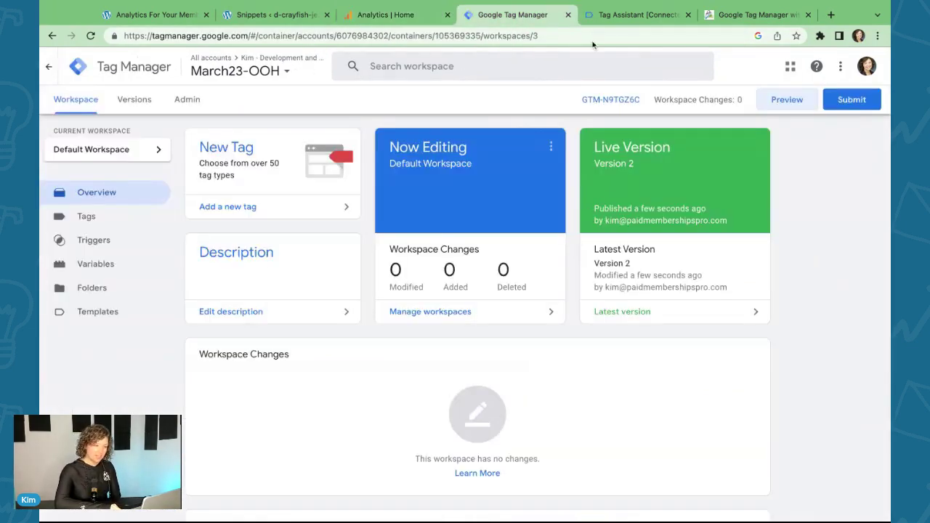
left_click(620, 15)
left_click(687, 14)
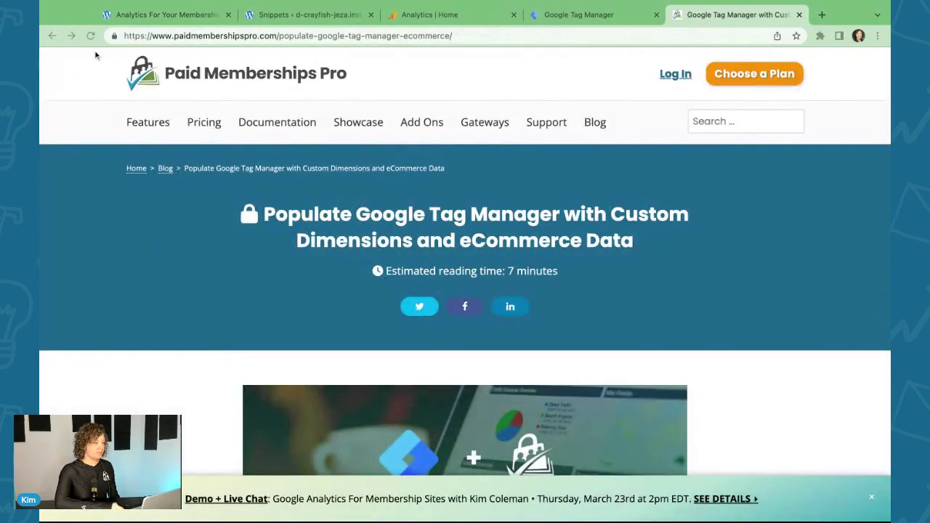
left_click(614, 16)
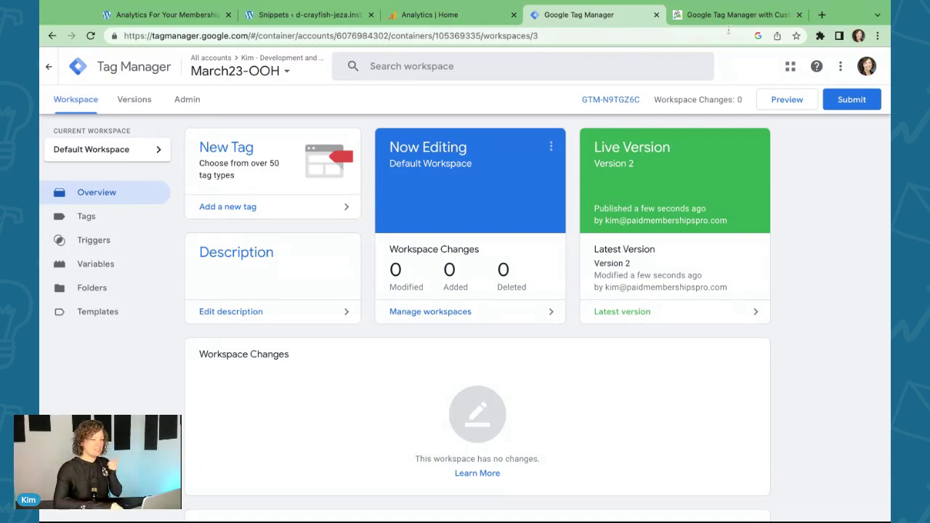
Step: Switch to Google Analytics and open the custom definitions in the March23-OOH property's admin settings
left_click(475, 22)
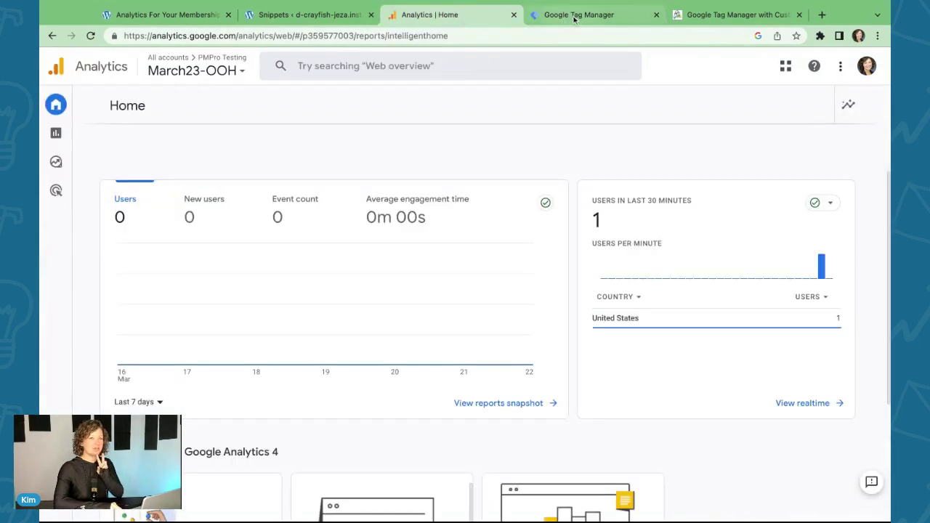
mouse_move(56, 161)
left_click(56, 502)
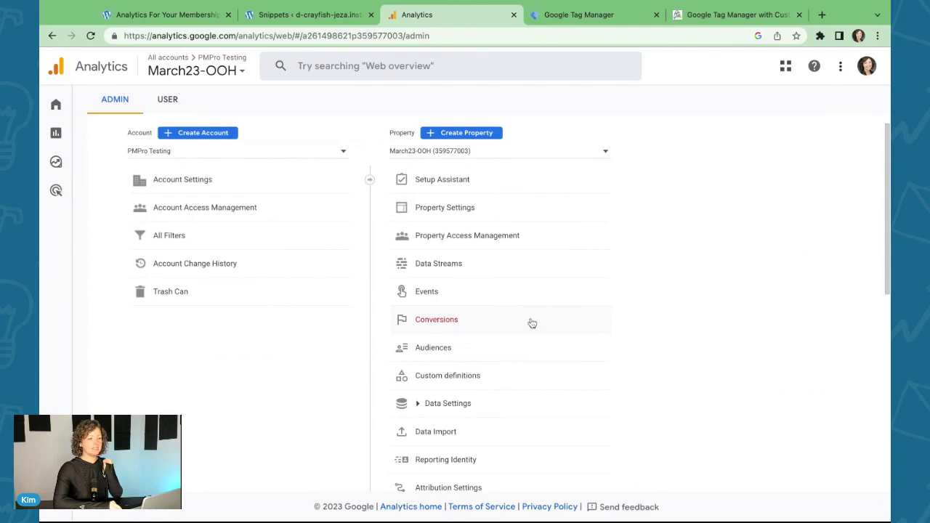
left_click(504, 382)
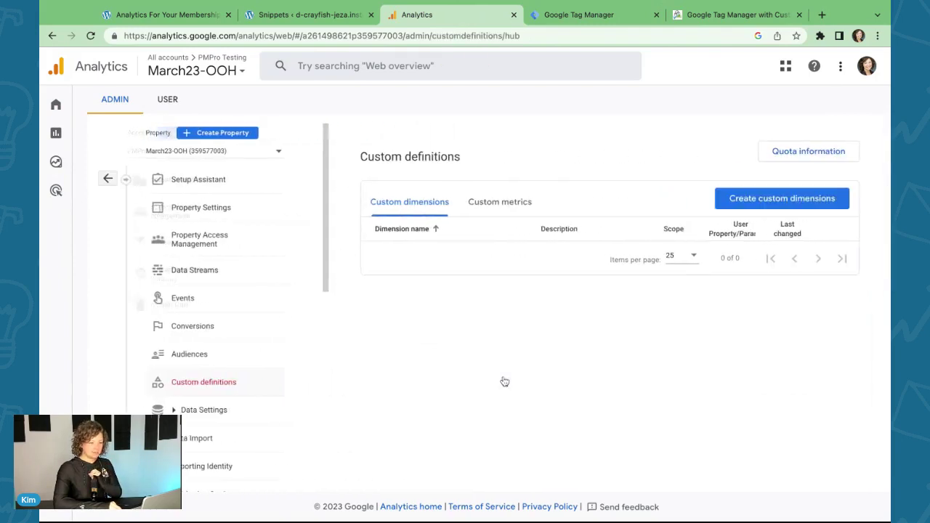
left_click(803, 199)
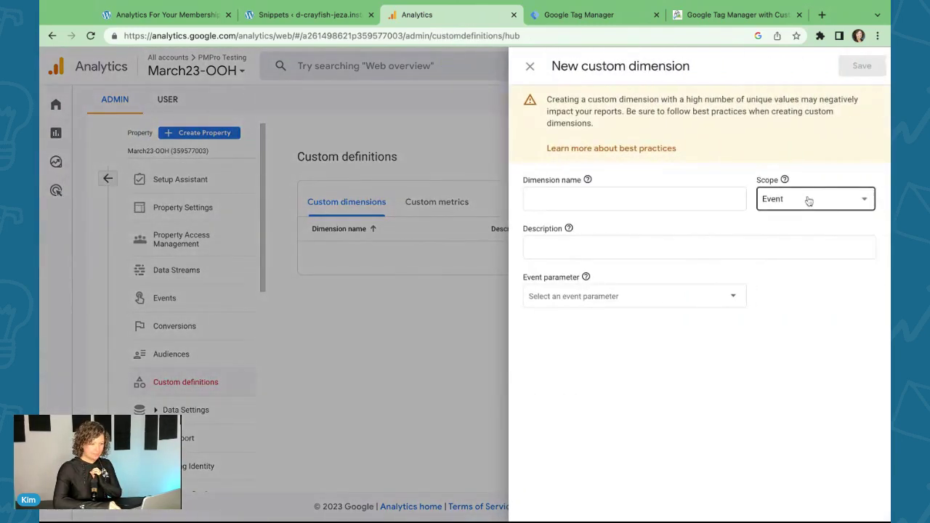
left_click(437, 327)
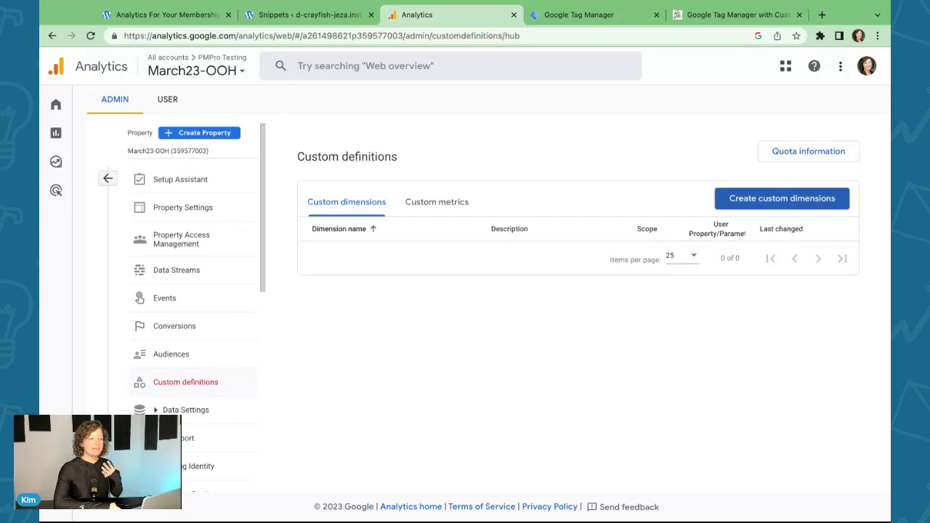
Step: Start a new custom dimension named membership_level and set its scope to User
left_click(782, 198)
left_click(558, 199)
type("me")
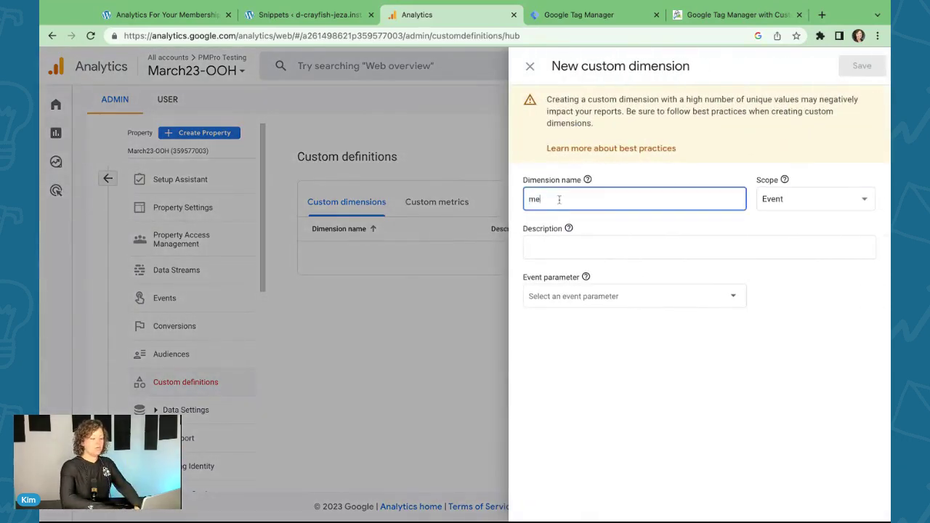
type("mbership_level")
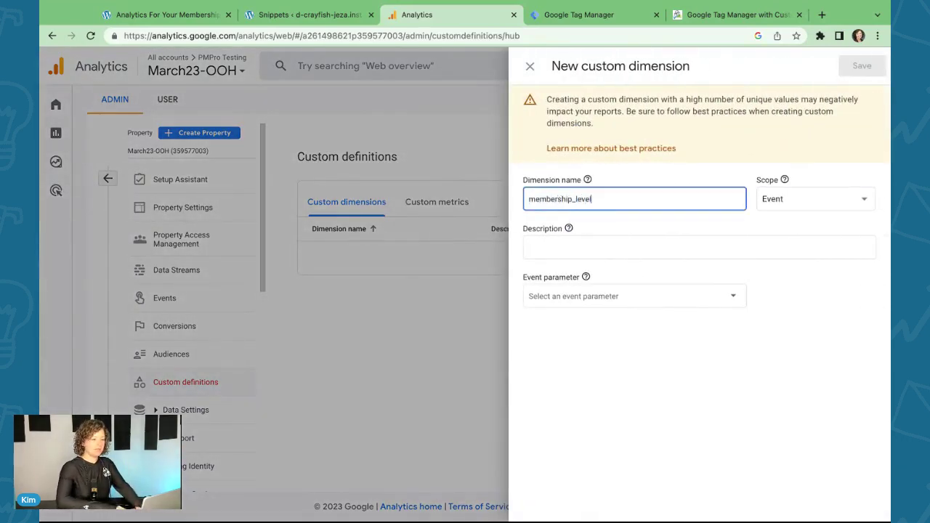
left_click(763, 199)
left_click(790, 227)
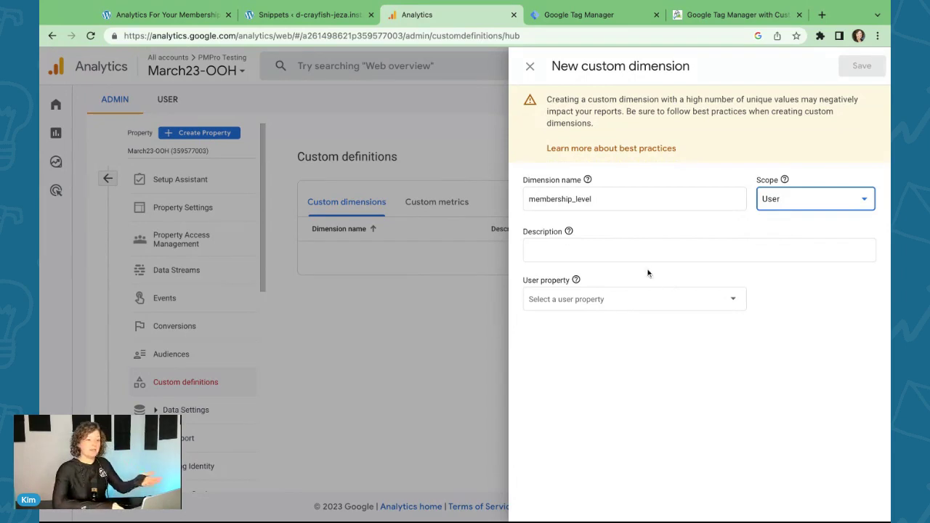
Step: Describe the custom dimension as "Membership level of the person viewing the site."
left_click(660, 251)
type("Membershi")
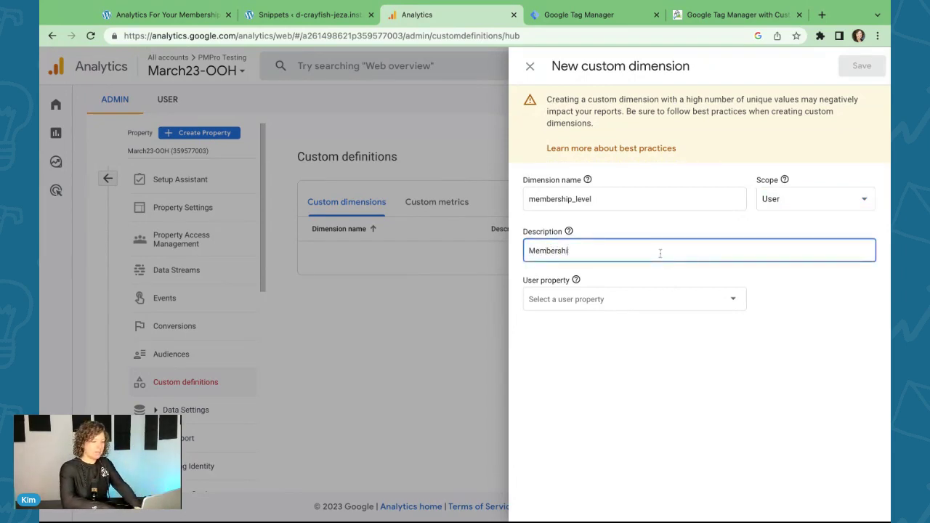
type("p leve")
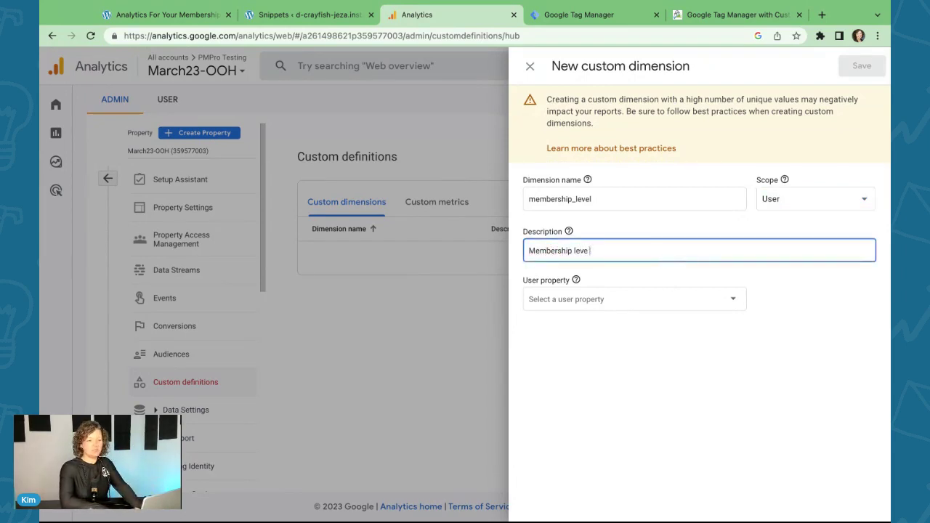
type("l of the per")
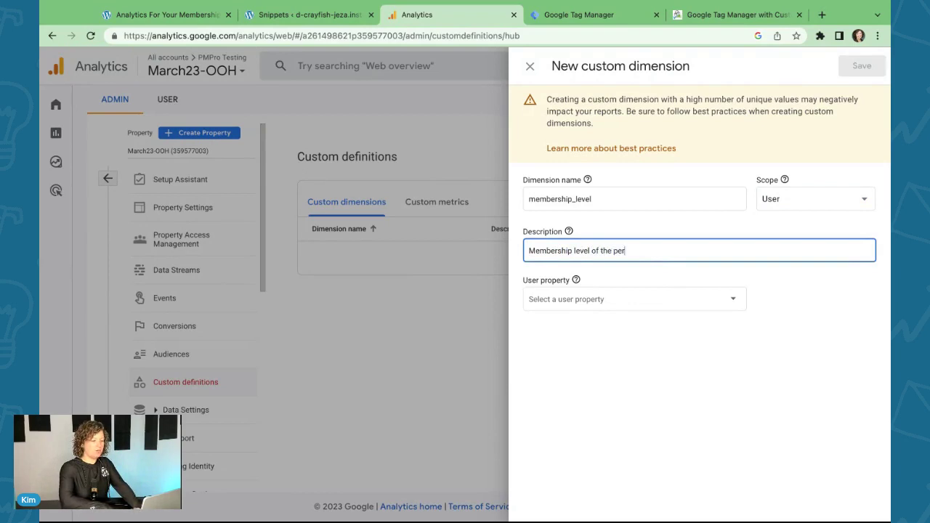
type("son viewing the ")
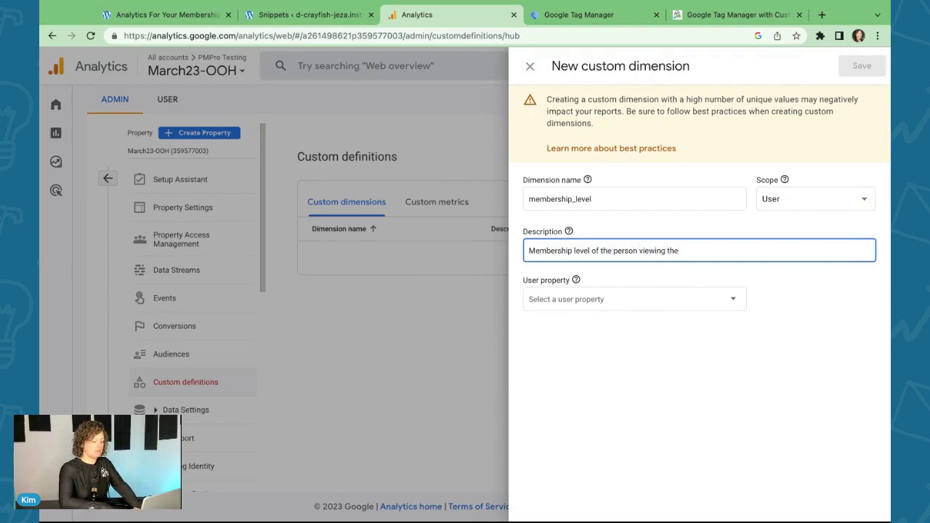
type("site.")
key("Tab")
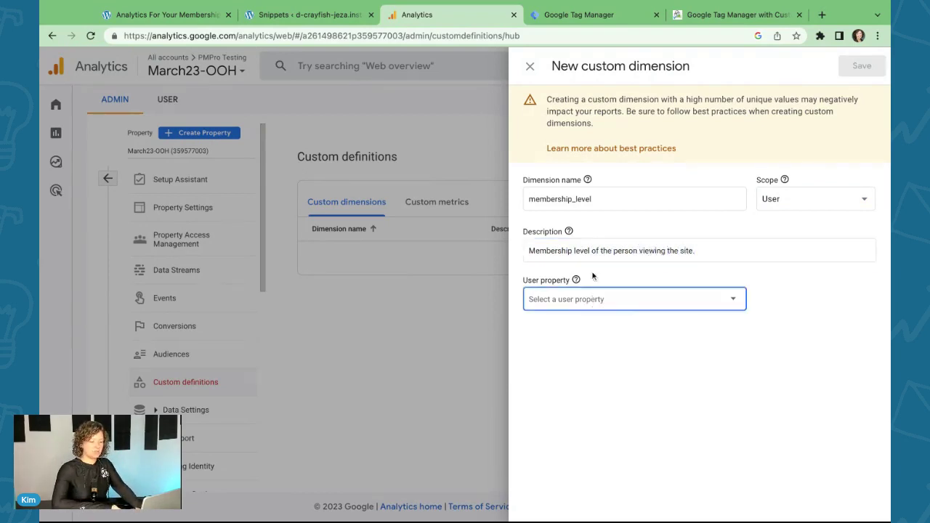
Step: Assign membership_level as the dimension's user property and save the new custom dimension
key("Down")
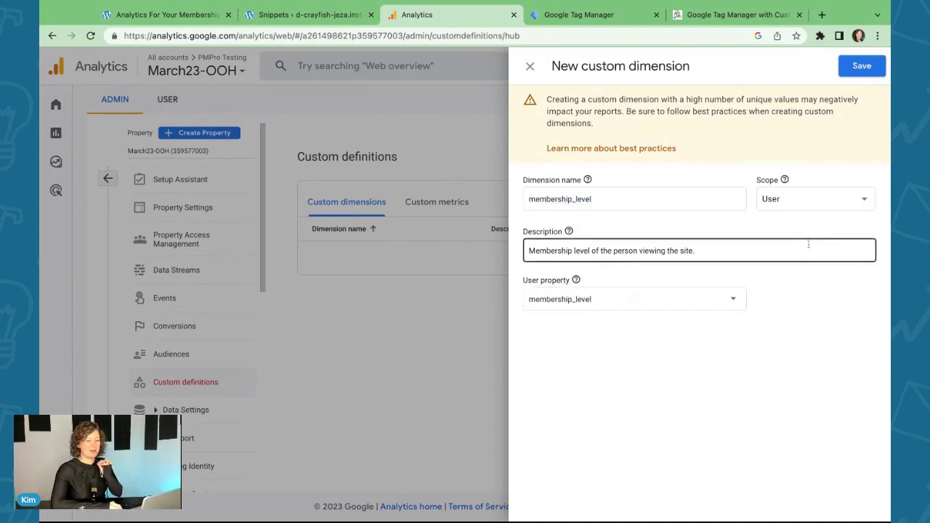
left_click(596, 199)
double_click(597, 199)
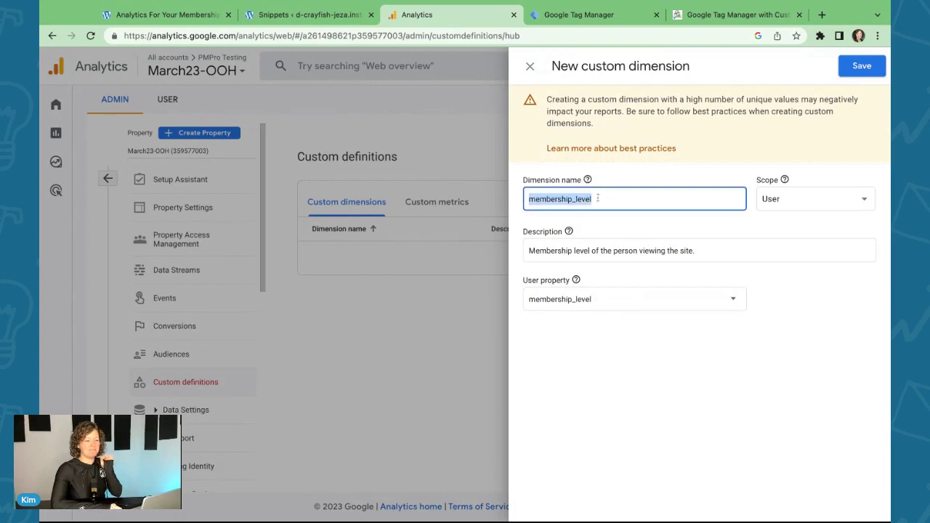
left_click(807, 323)
left_click(870, 68)
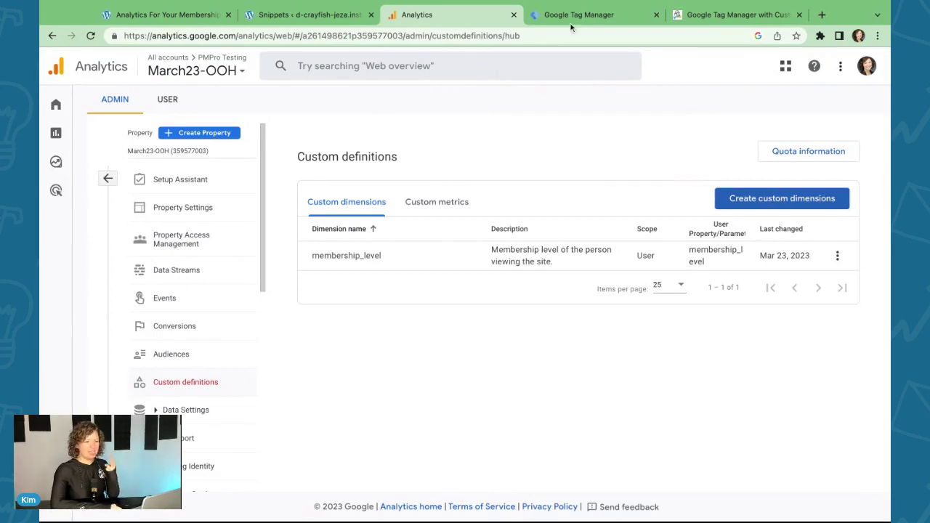
Step: Review the opening of the Paid Memberships Pro article on populating Google Tag Manager, and return to Google Analytics
left_click(719, 14)
scroll(392, 256, "down", 2)
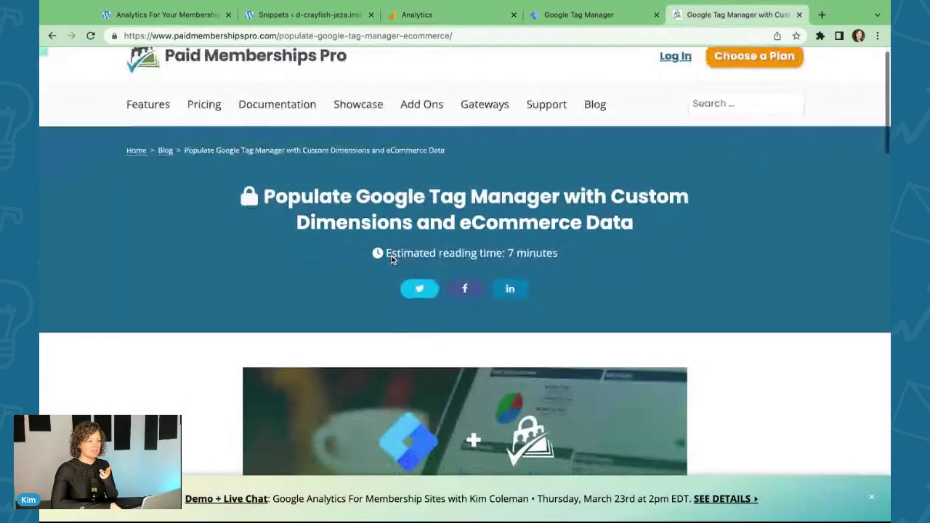
scroll(392, 256, "down", 8)
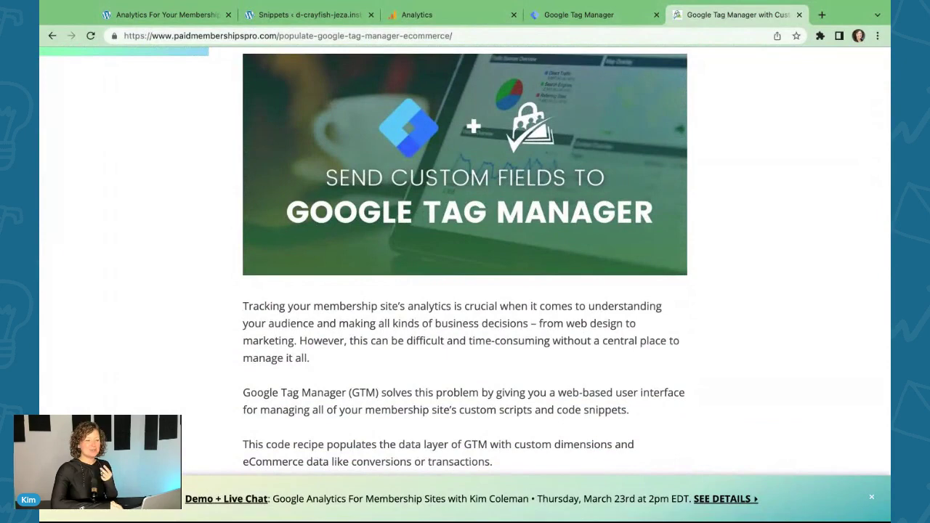
left_click(443, 14)
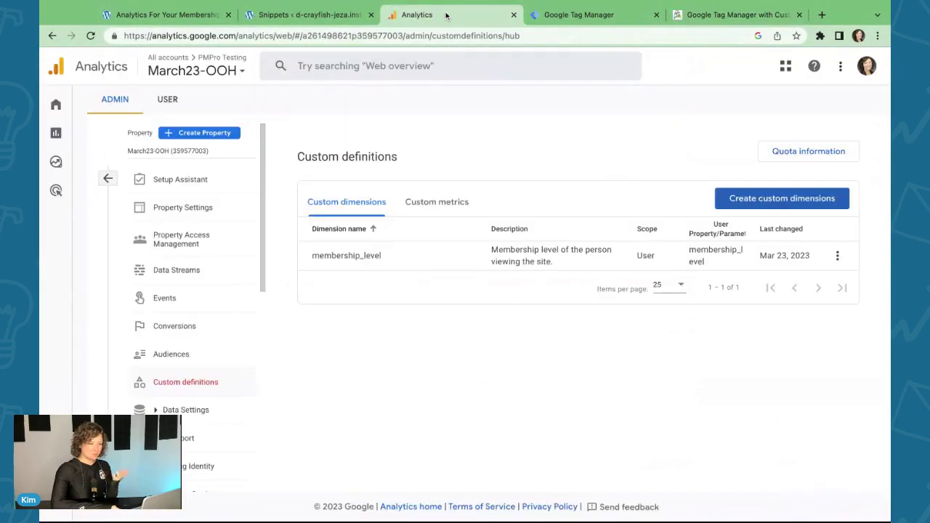
Step: Start a new custom dimension named post_type and keep its scope as Event
left_click(782, 198)
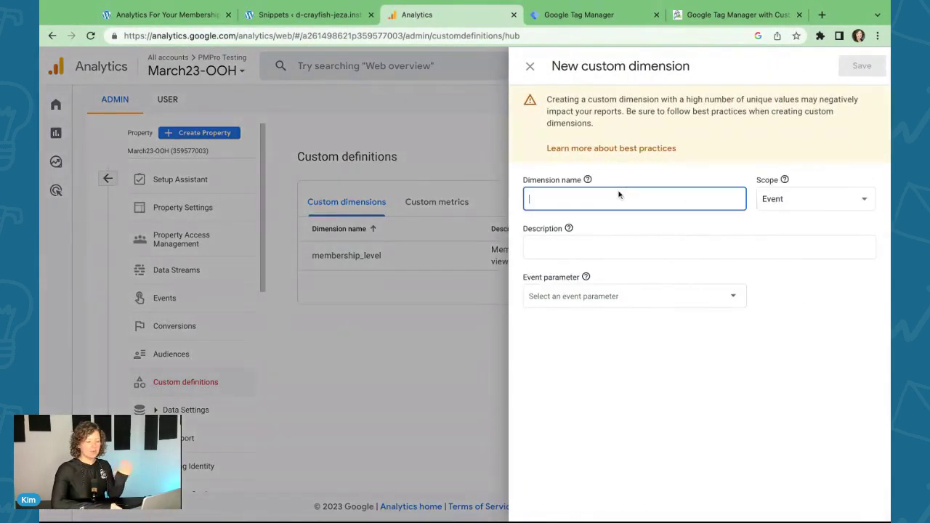
type("post_t")
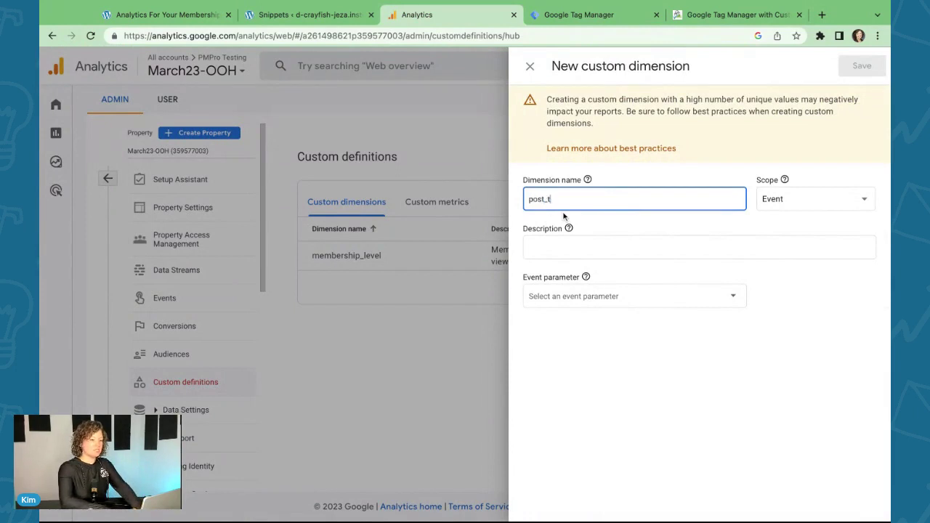
type("ype")
left_click(794, 201)
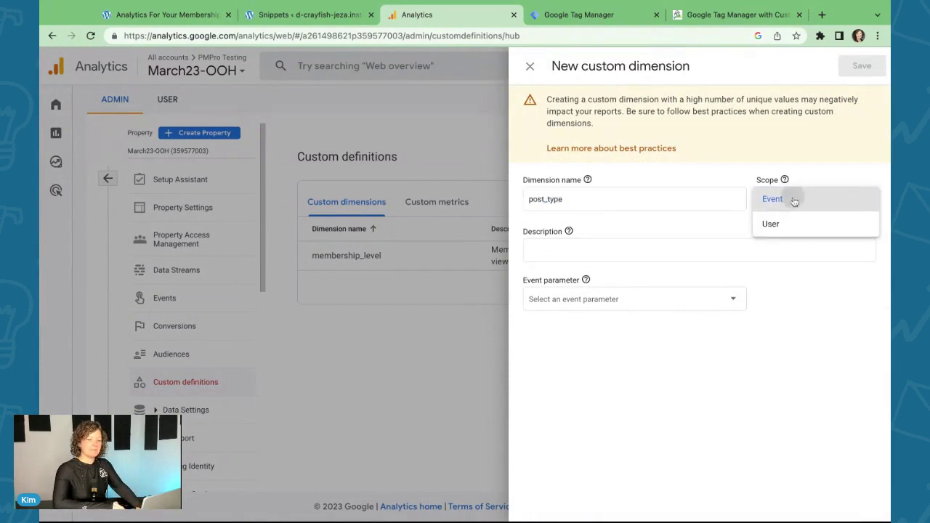
left_click(794, 201)
Step: Describe the post_type dimension as "The post type of the content being view"
left_click(705, 248)
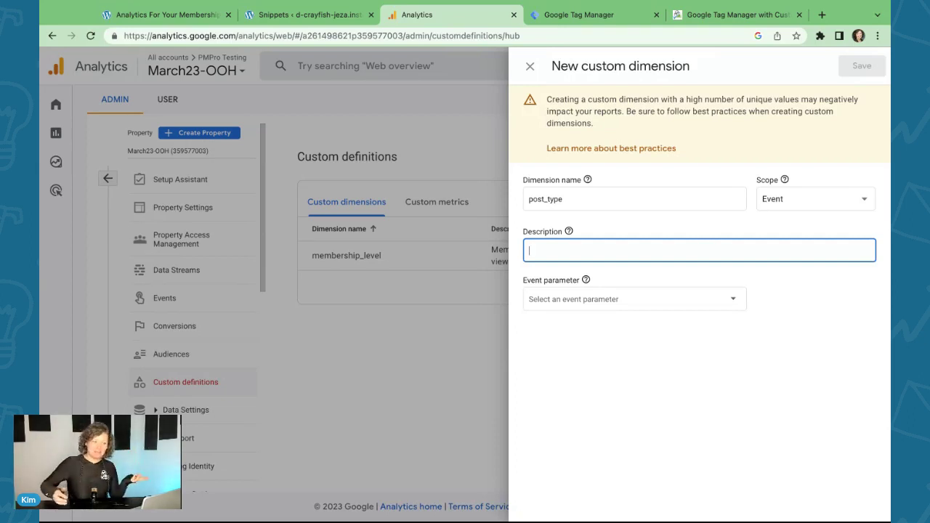
type("The pos")
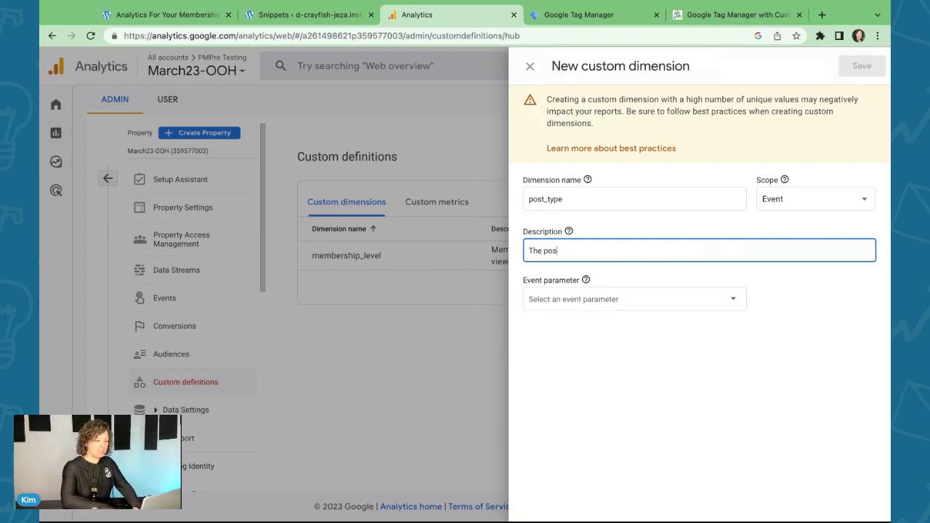
type("t type of the content")
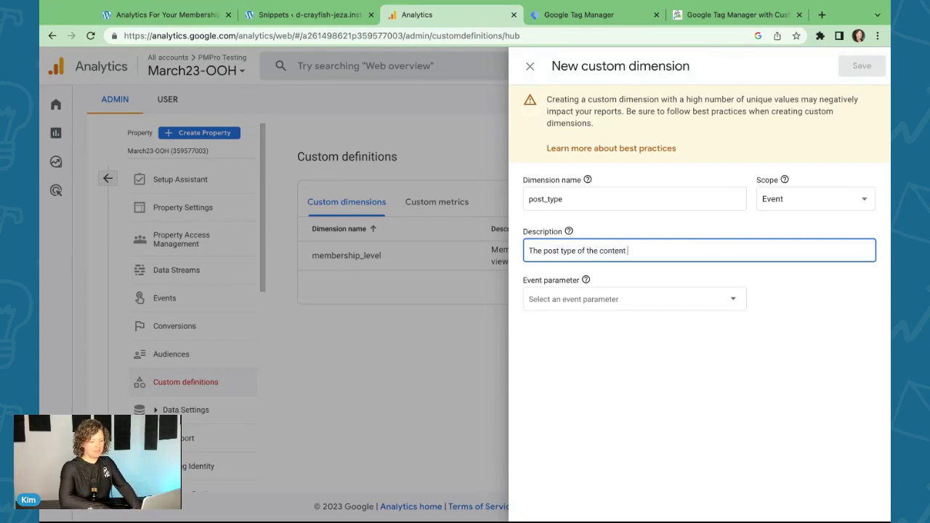
type(" being view")
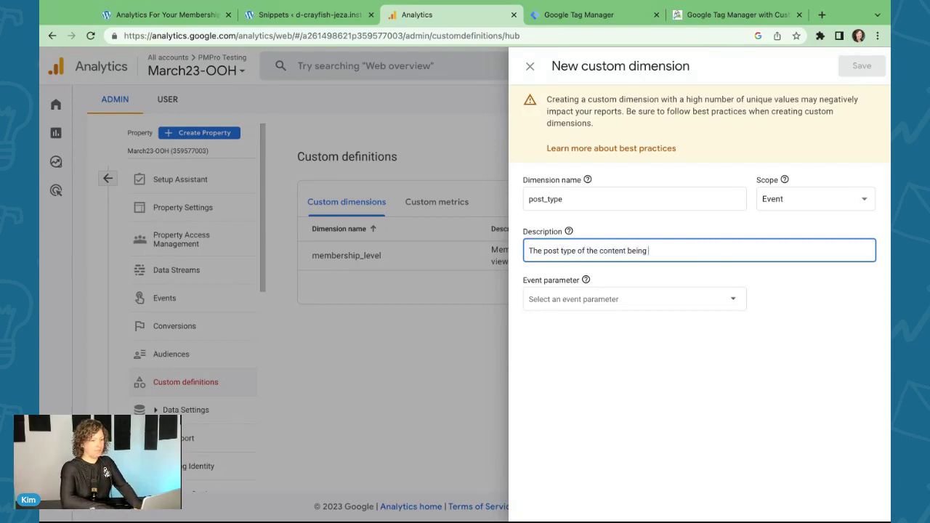
Step: Assign post_type as the dimension's event parameter and save the new custom dimension
left_click(661, 193)
key("ctrl+a")
key("ctrl+c")
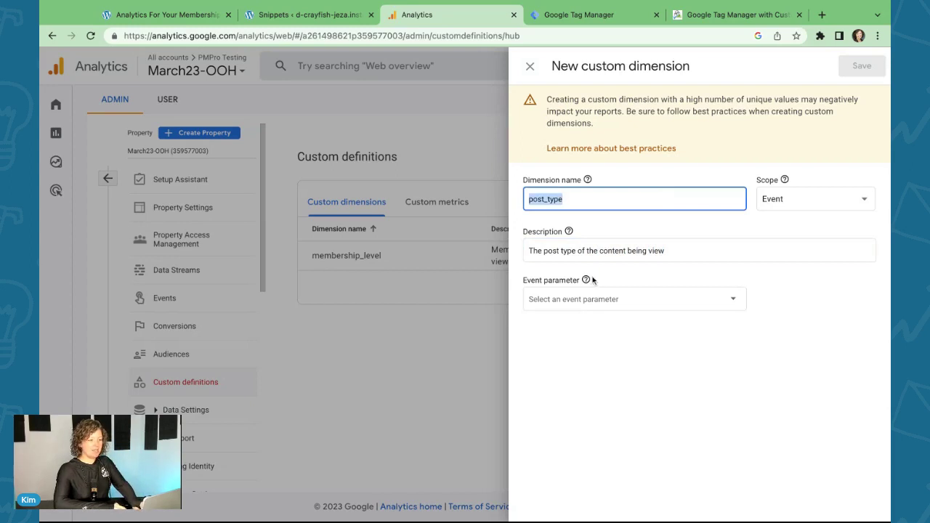
left_click(648, 297)
key("ctrl+v")
left_click(752, 317)
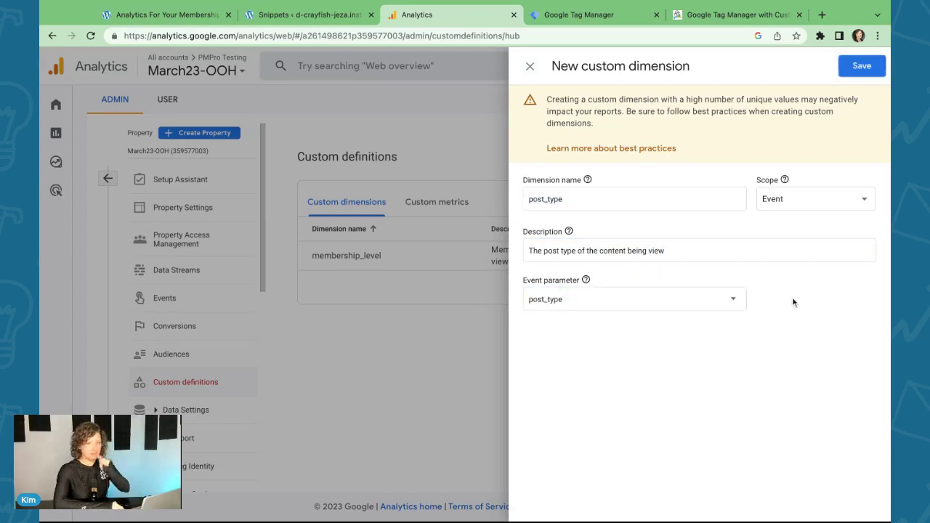
left_click(863, 67)
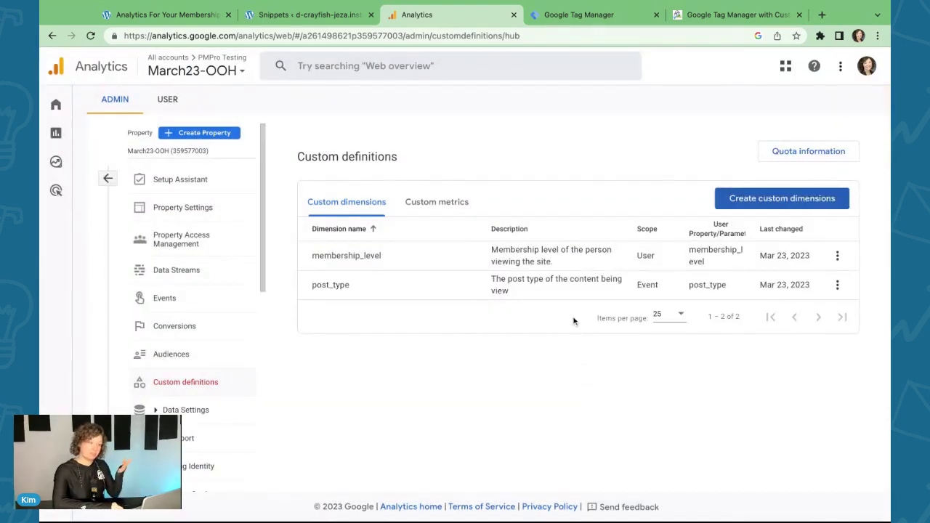
Step: Switch to Google Tag Manager and start a new user-defined variable named Membership Level
left_click(603, 18)
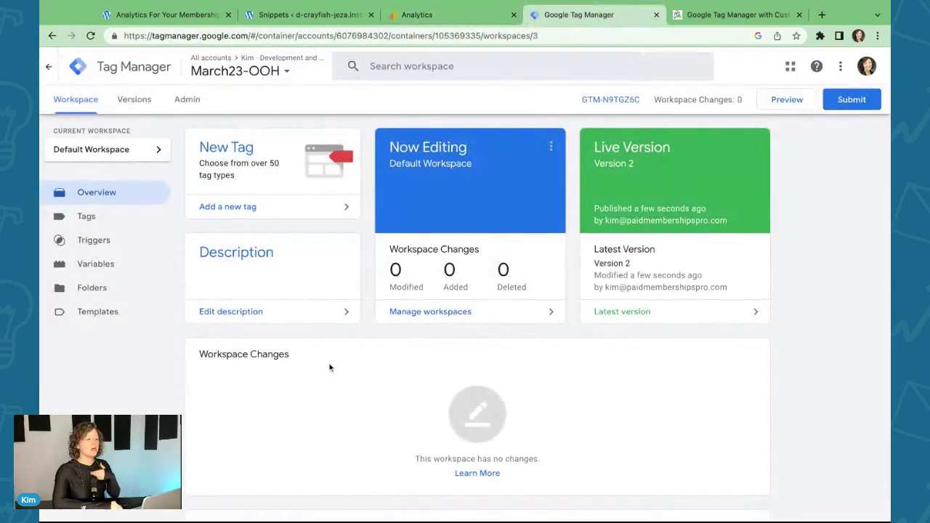
left_click(95, 264)
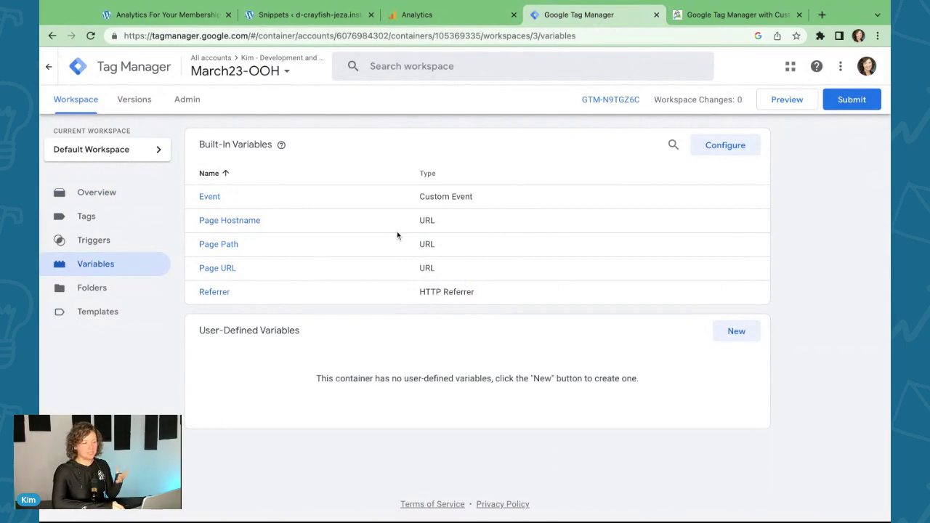
left_click(736, 332)
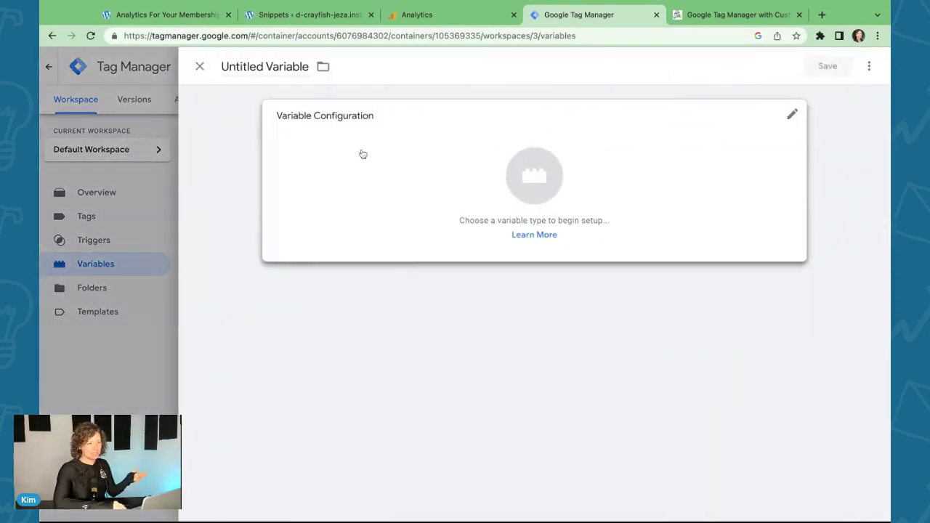
left_click(249, 67)
type("Memb")
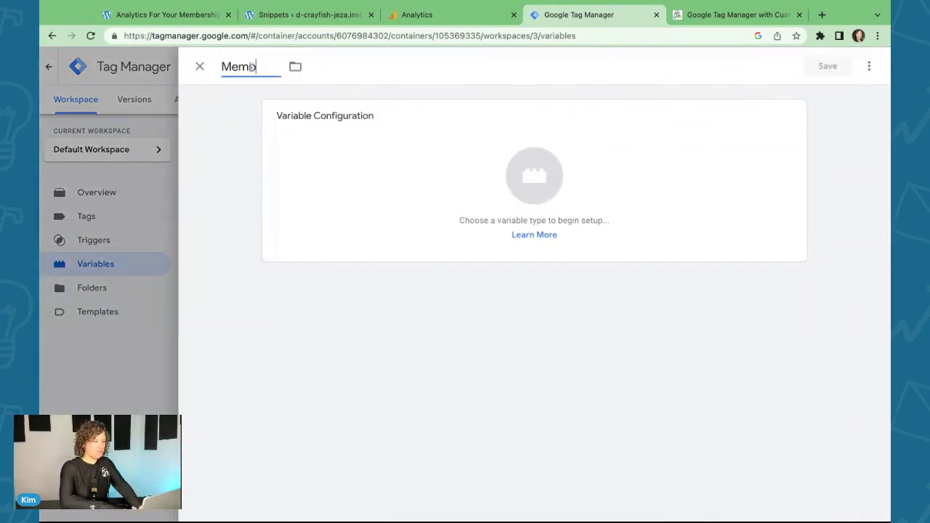
type("ership Level")
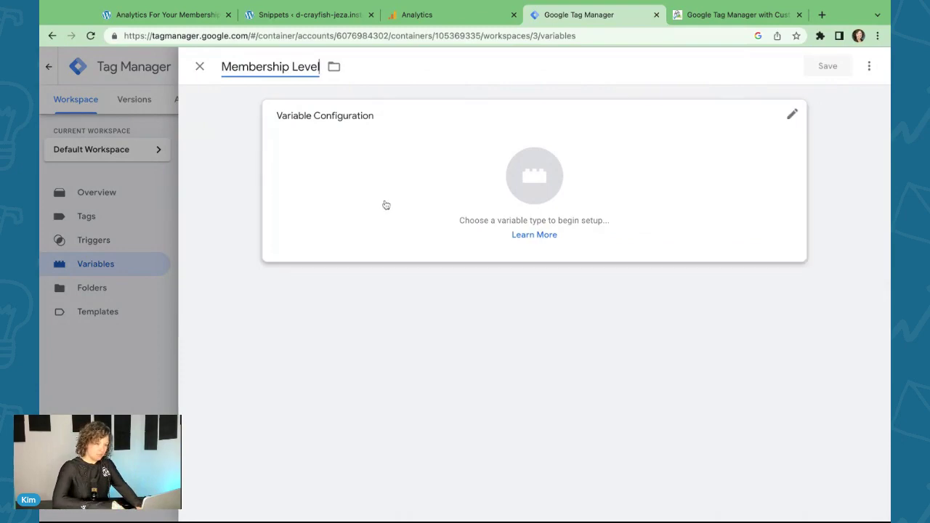
Step: Set the type of the Membership Level variable to Data Layer Variable
left_click(701, 125)
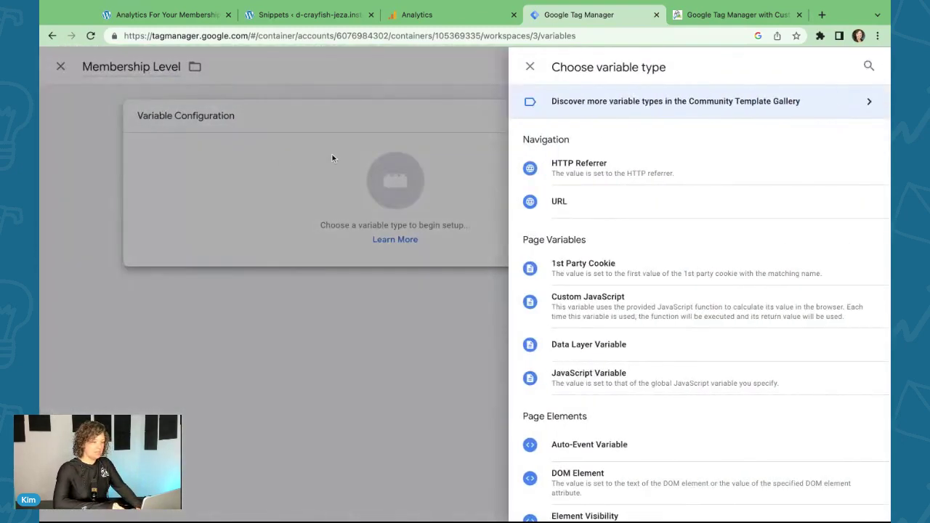
left_click(363, 153)
left_click(650, 135)
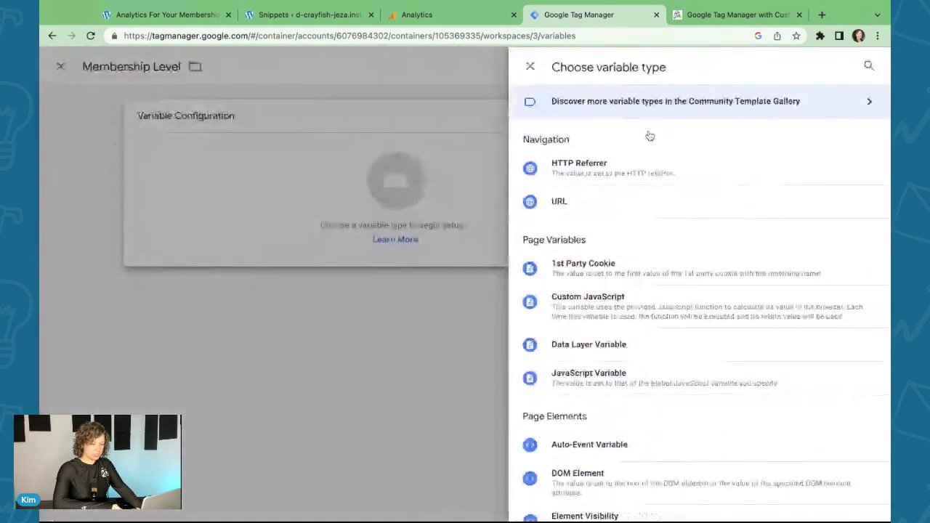
scroll(598, 264, "down", 2)
left_click(598, 263)
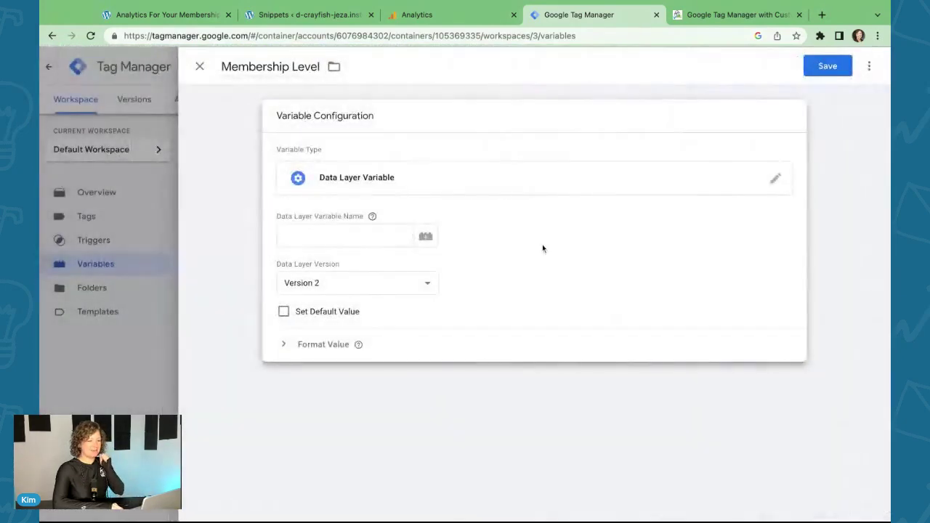
Step: Set the data layer variable name to membership_level and save the Membership Level variable
left_click(342, 239)
type("membership_level")
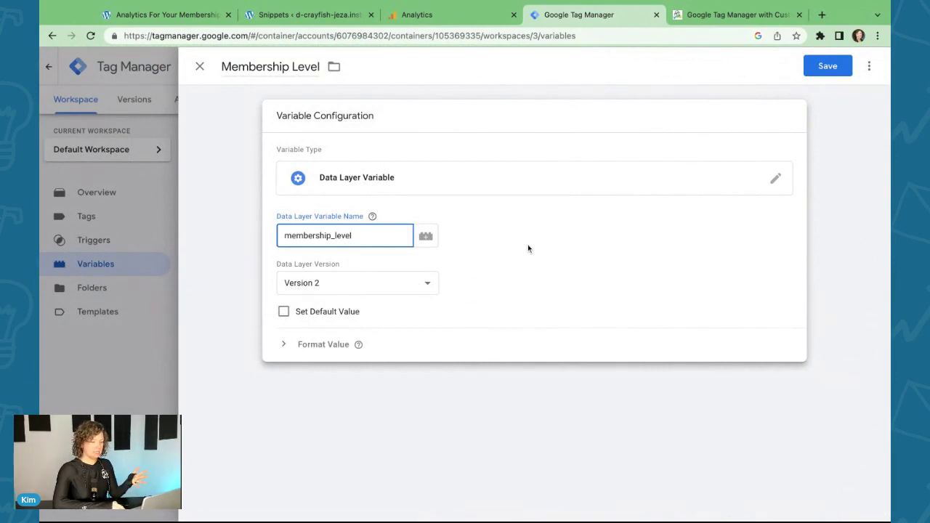
left_click(826, 66)
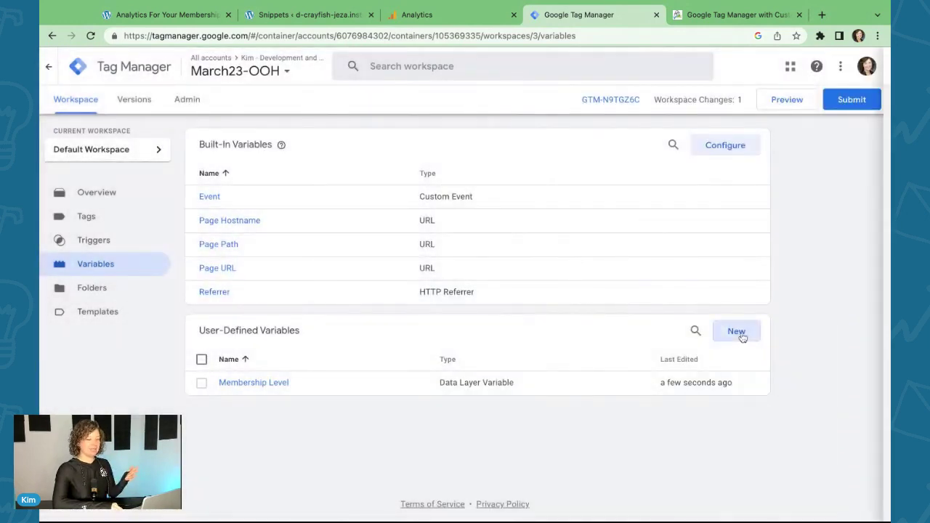
Step: Start a second user-defined variable and name it Post Types
left_click(740, 333)
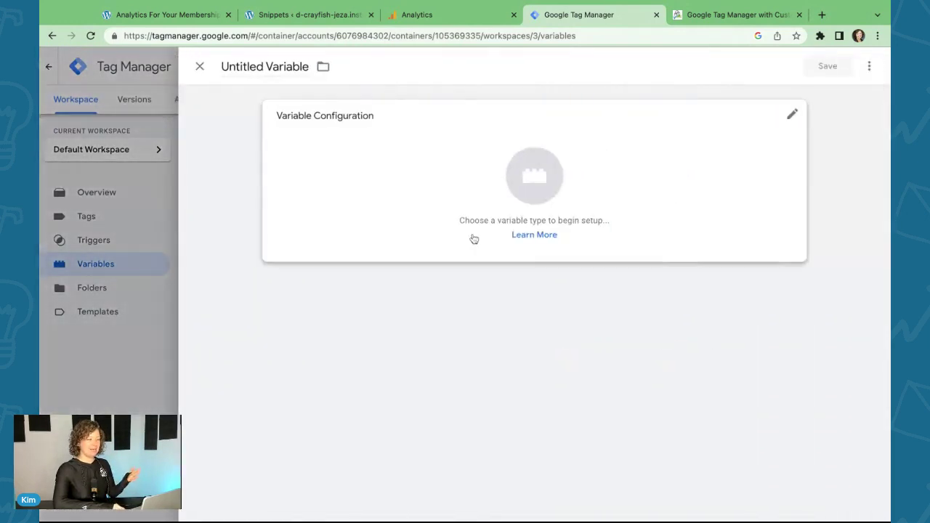
left_click(255, 66)
type("post")
key("BackSpace")
key("BackSpace")
key("BackSpace")
key("BackSpace")
key("BackSpace")
type("Post Tyes")
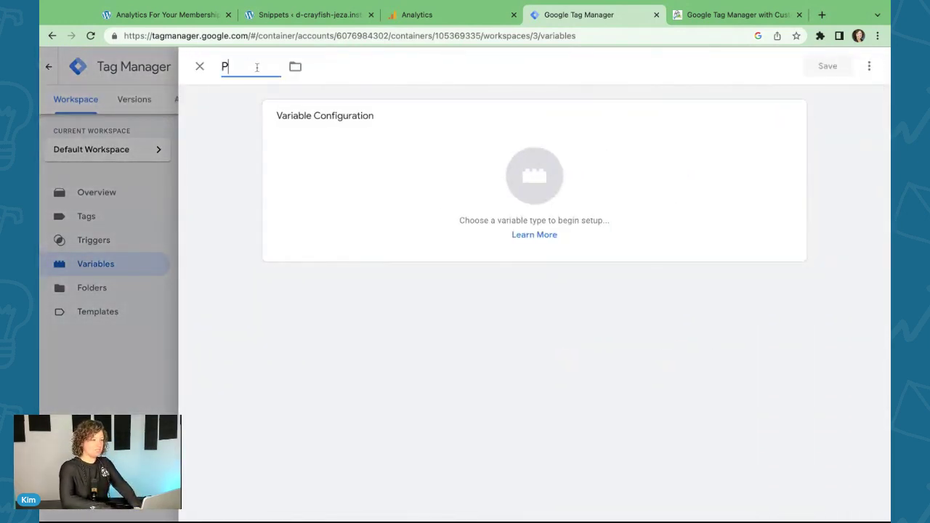
key("BackSpace")
key("BackSpace")
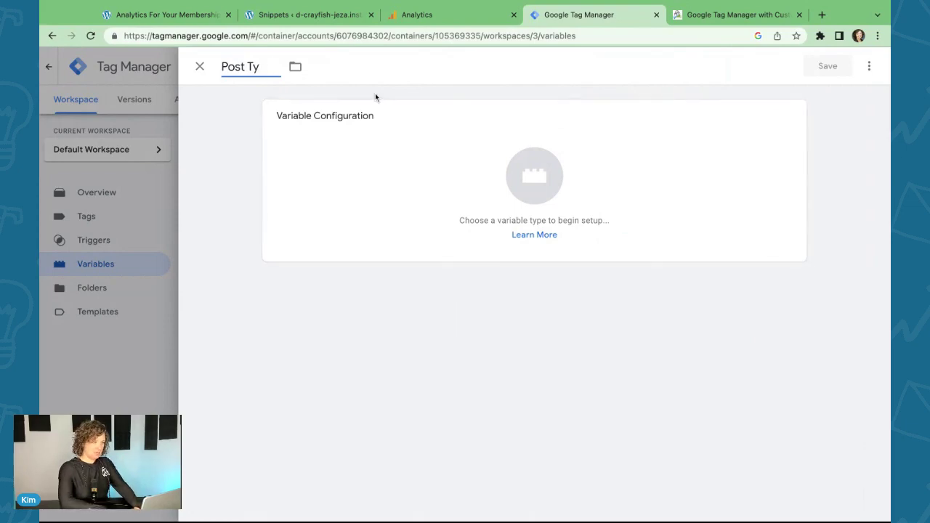
type("pes")
Step: Make the new variable a Data Layer Variable with the data layer variable name post_type
left_click(700, 173)
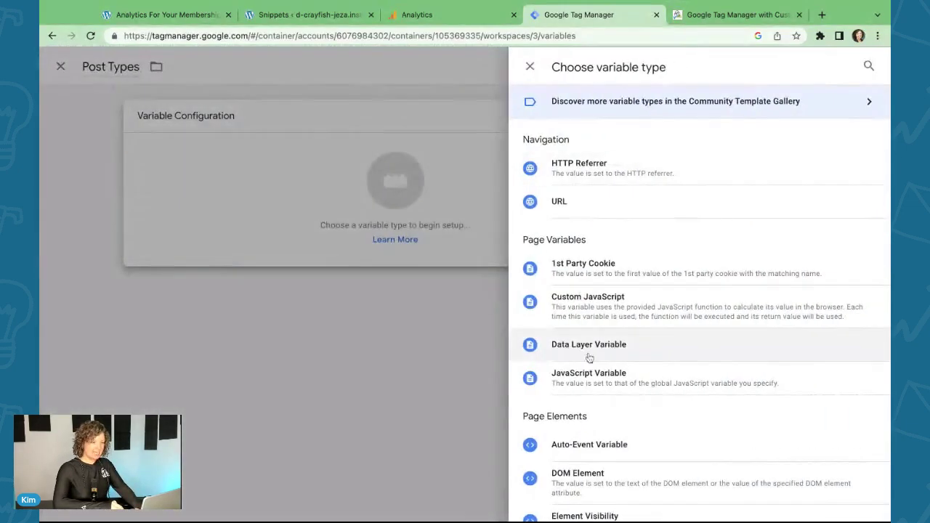
left_click(591, 347)
left_click(329, 233)
type("post_type")
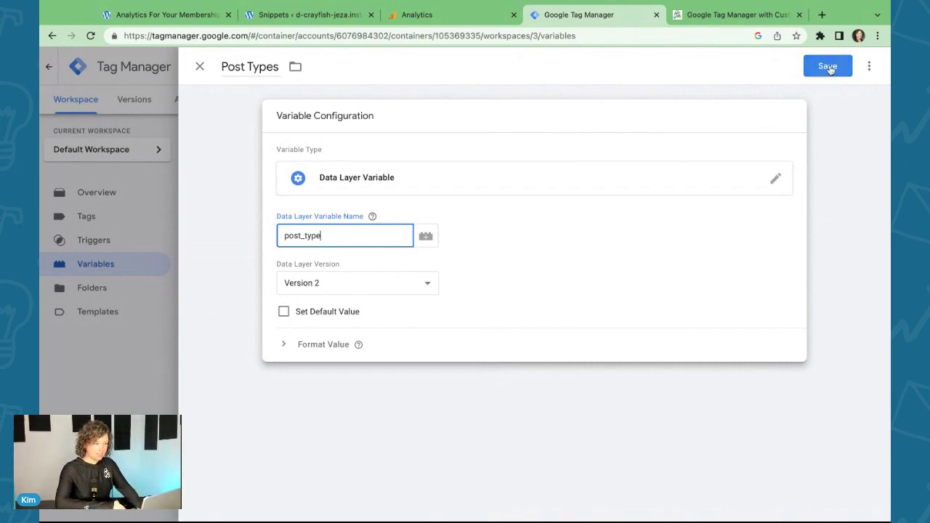
Step: Correct the variable's title to Post Type and save it
left_click(279, 66)
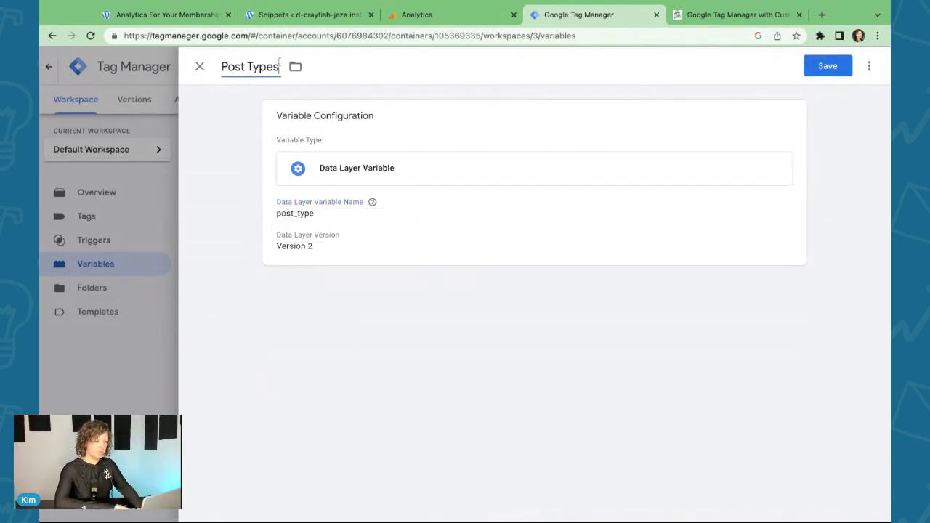
key("BackSpace")
left_click(827, 66)
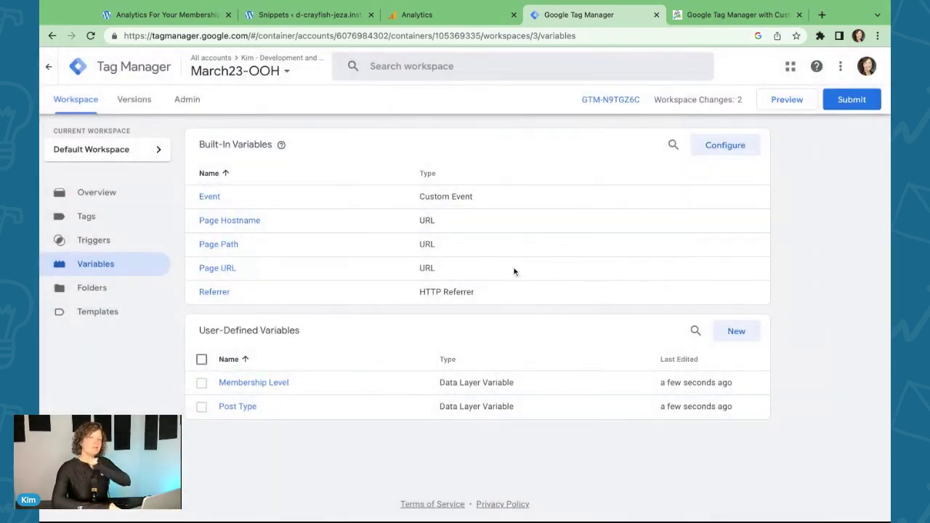
Step: Activate the "Add Custom Dimension for Membership Level and Post Type" snippet in WordPress and open it for editing
left_click(313, 14)
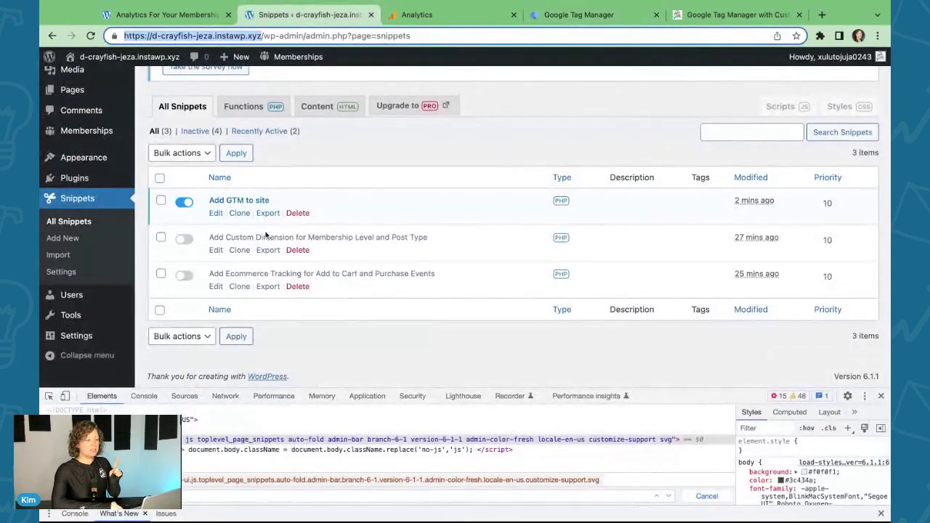
left_click(183, 238)
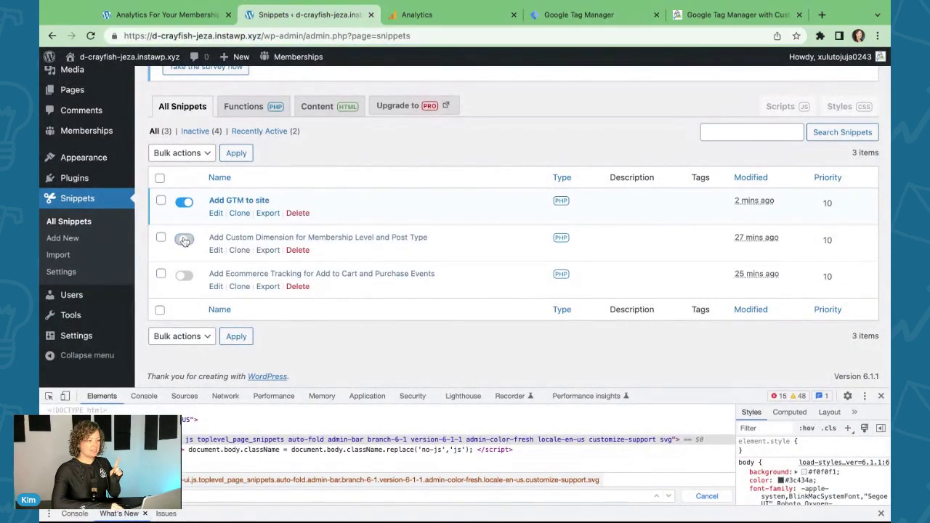
left_click(287, 238)
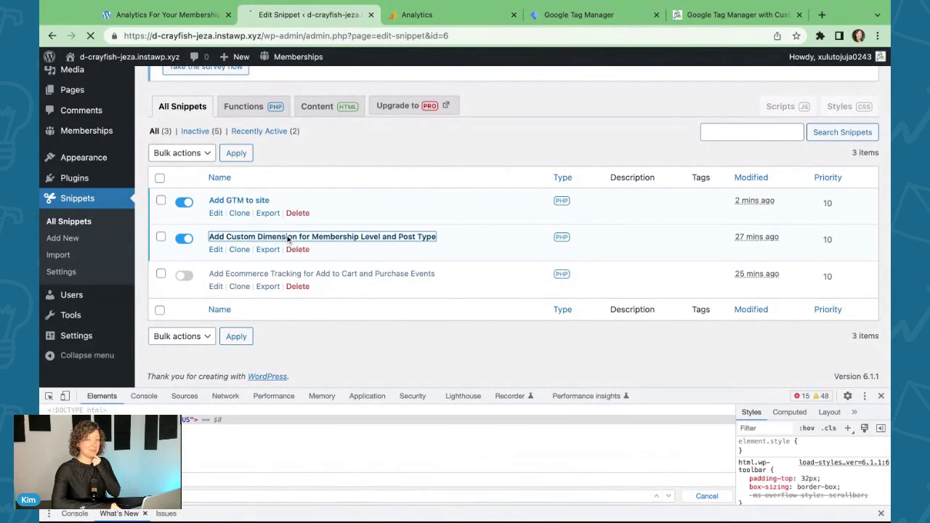
Step: Close the developer tools and examine how the snippet's code passes post type and membership level to the data layer
left_click(304, 249)
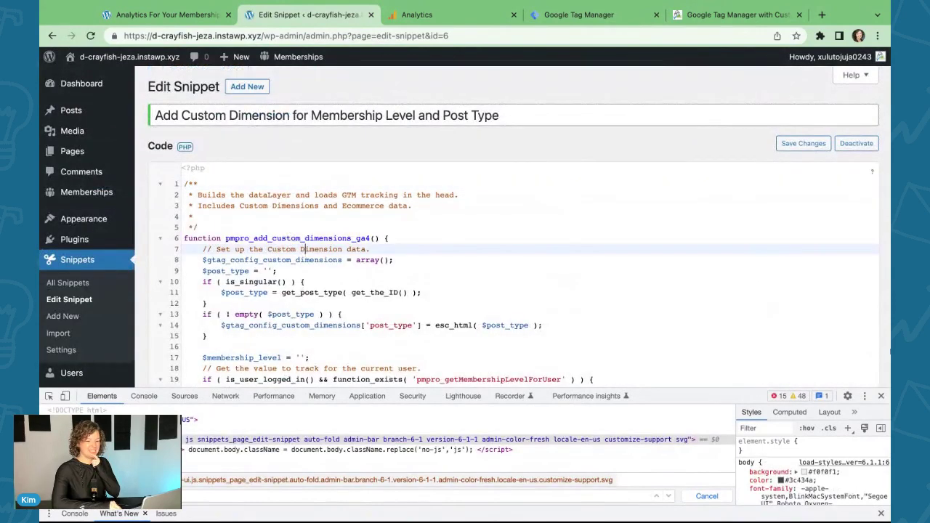
left_click(880, 395)
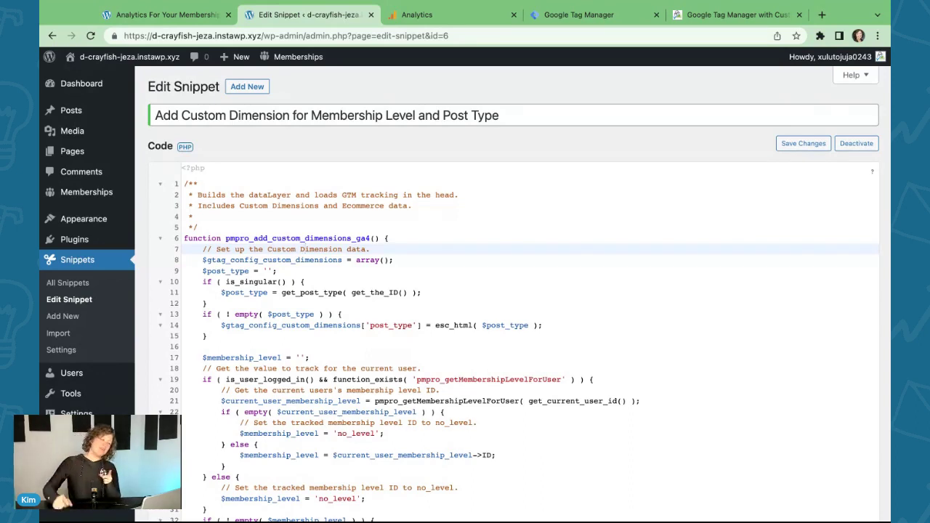
left_click(430, 284)
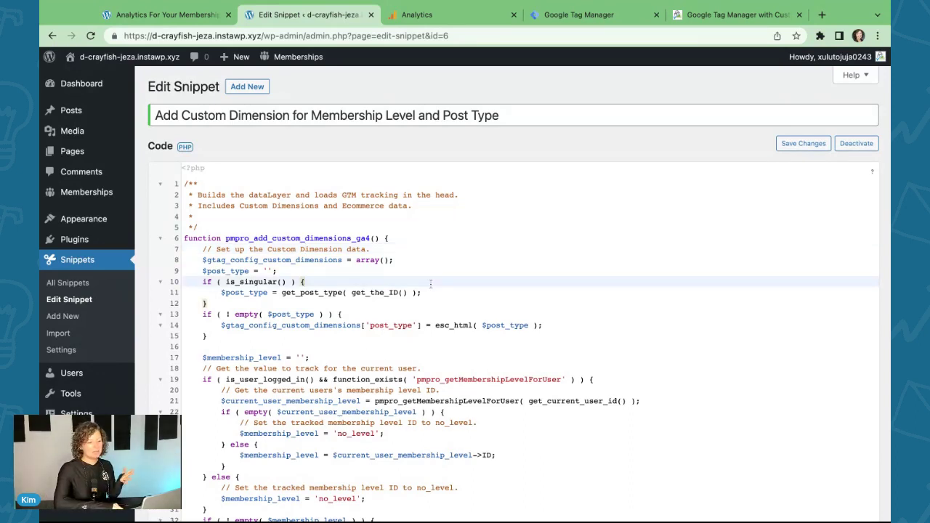
scroll(430, 284, "down", 1)
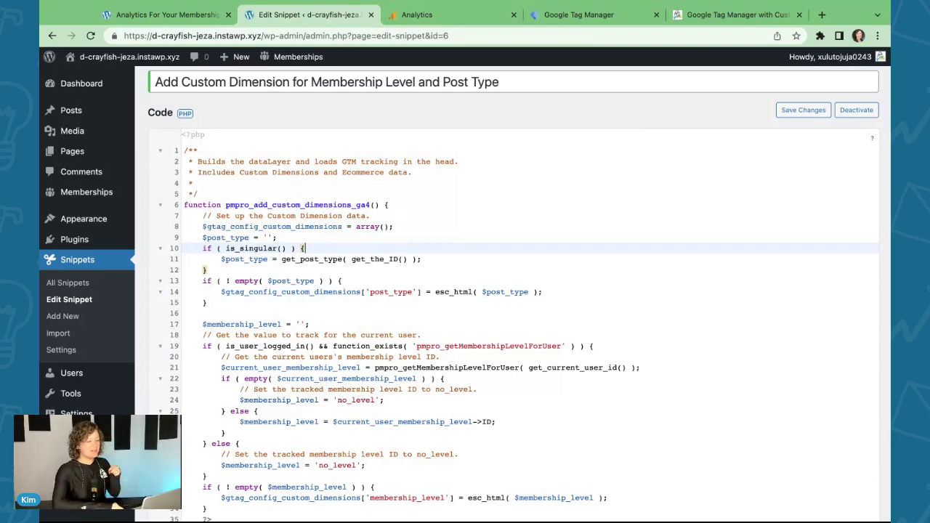
scroll(520, 290, "down", 3)
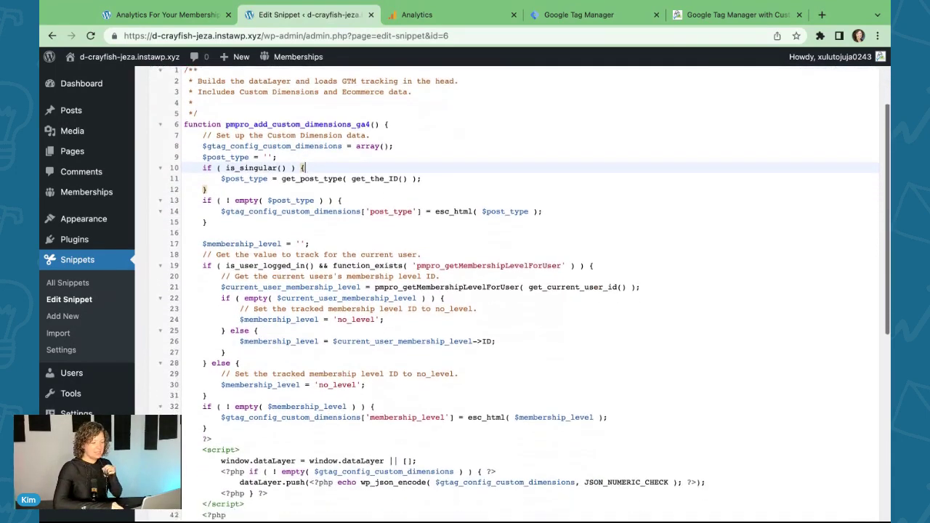
Step: Examine the part of the snippet's code that gets the post type and stores it as the post_type custom dimension
scroll(388, 272, "down", 2)
scroll(388, 272, "up", 3)
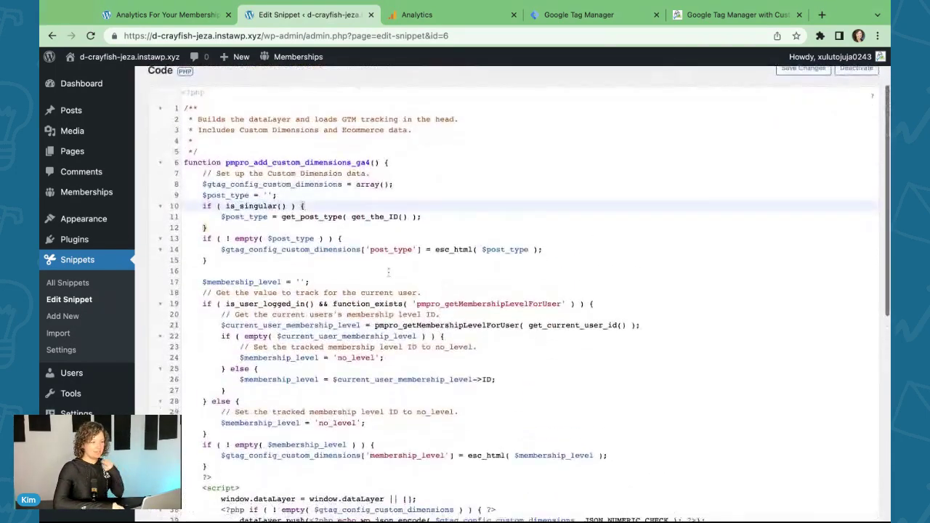
left_click_drag(201, 195, 207, 260)
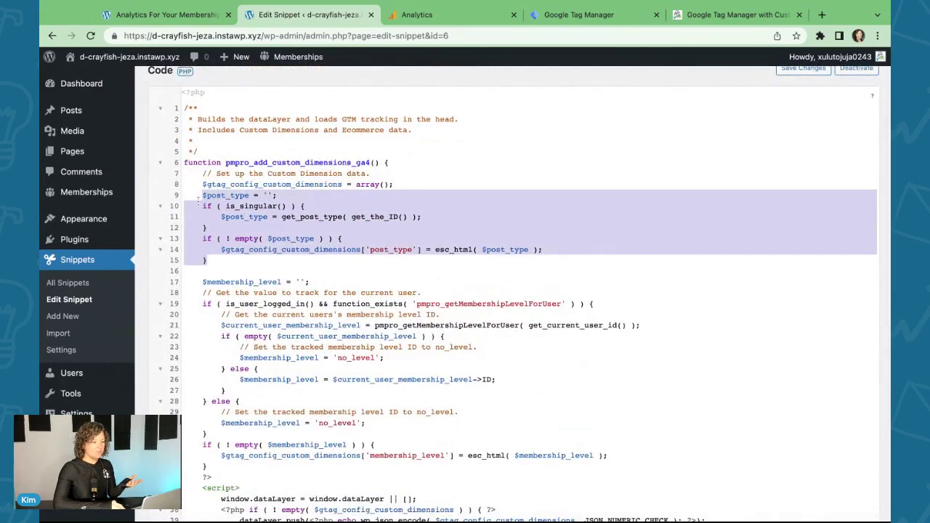
left_click(250, 252)
double_click(250, 252)
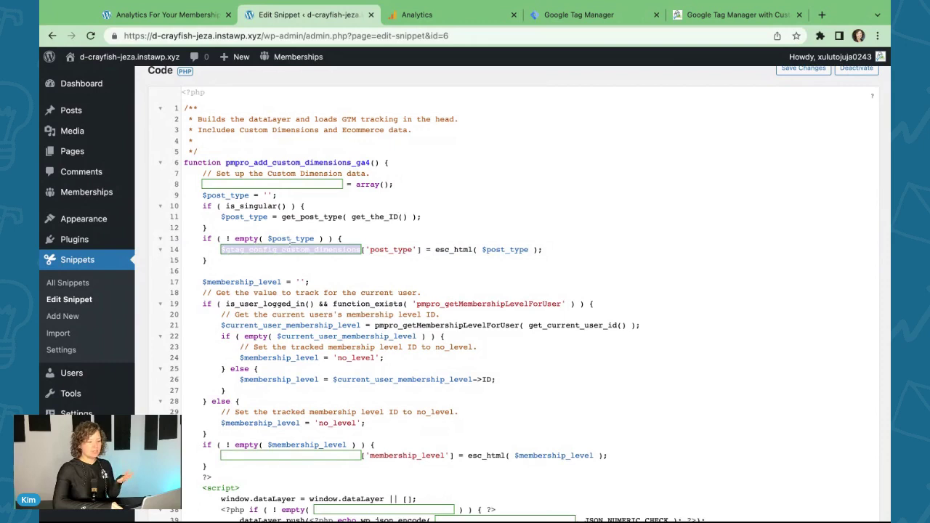
double_click(391, 249)
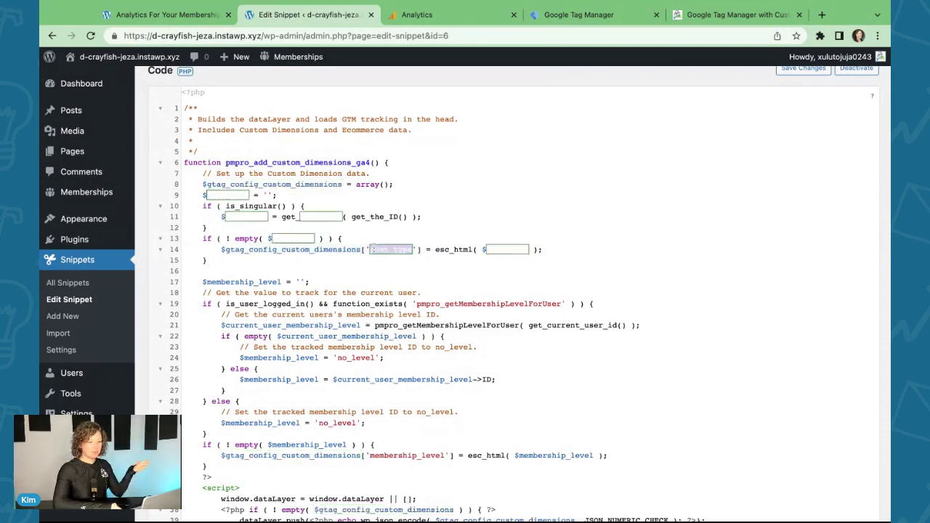
left_click(360, 268)
scroll(360, 267, "down", 1)
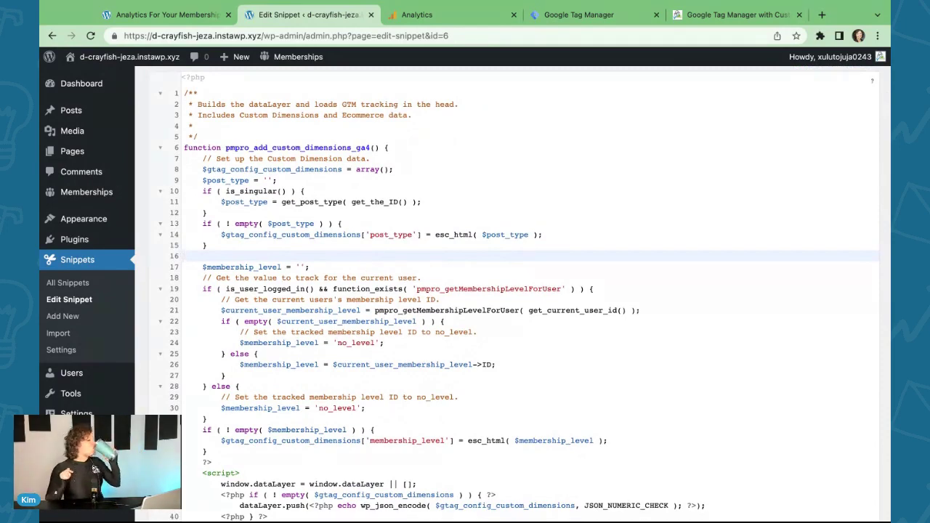
Step: Examine the code that sets membership_level to the current user's level ID or no_level, and its dataLayer push script
scroll(384, 343, "down", 5)
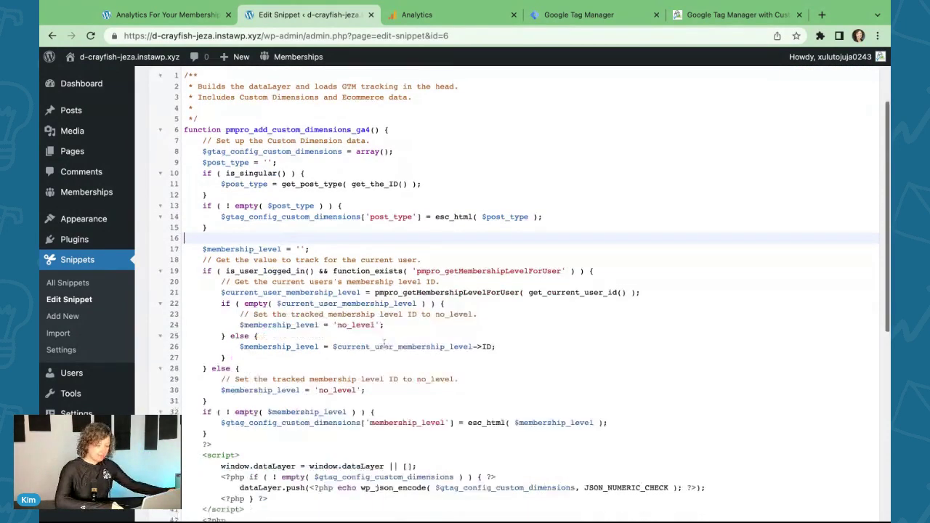
scroll(383, 343, "down", 3)
double_click(407, 317)
left_click(388, 276)
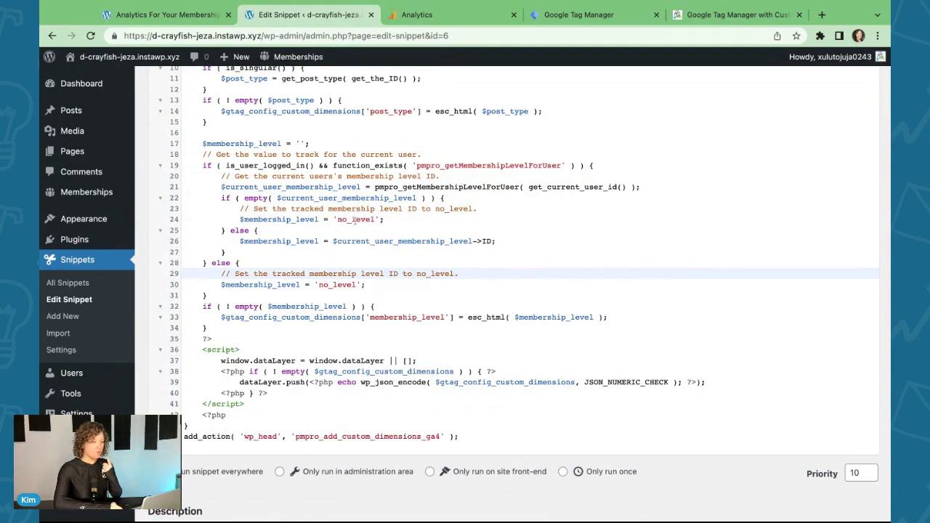
left_click(362, 229)
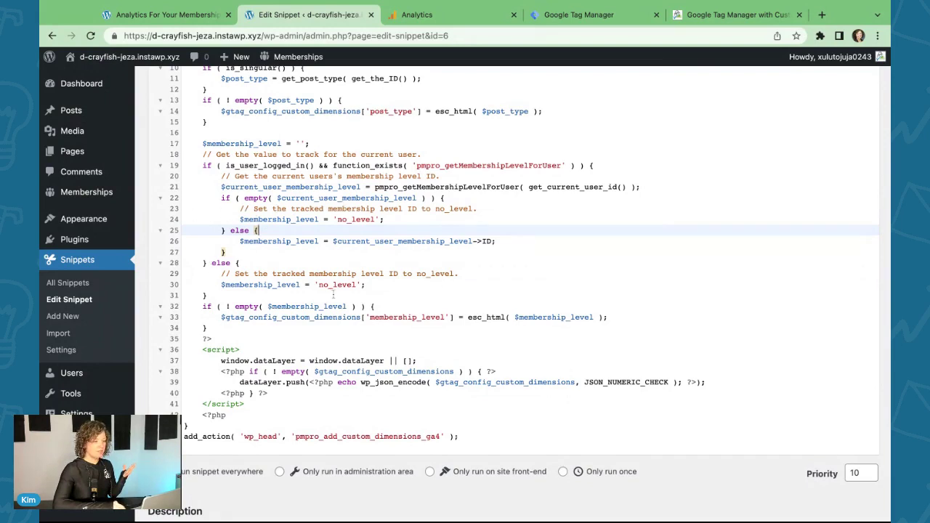
left_click(313, 296)
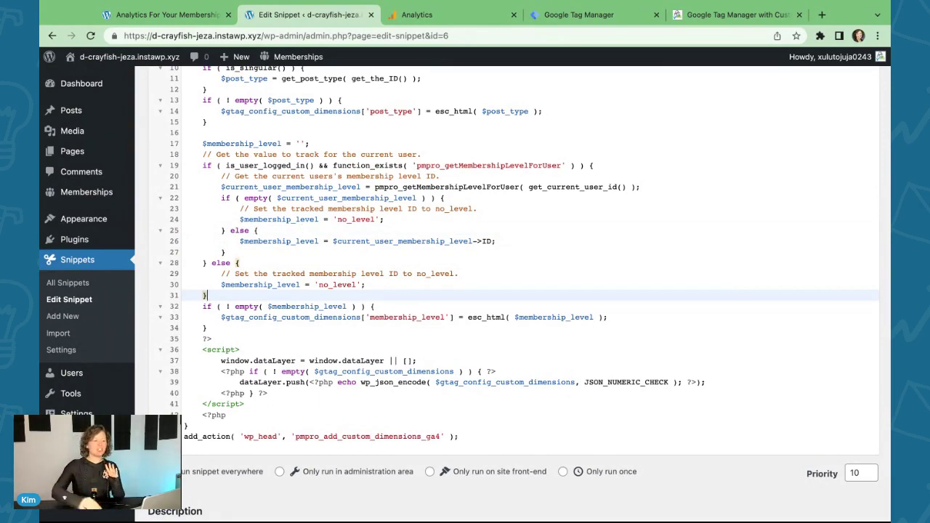
double_click(347, 218)
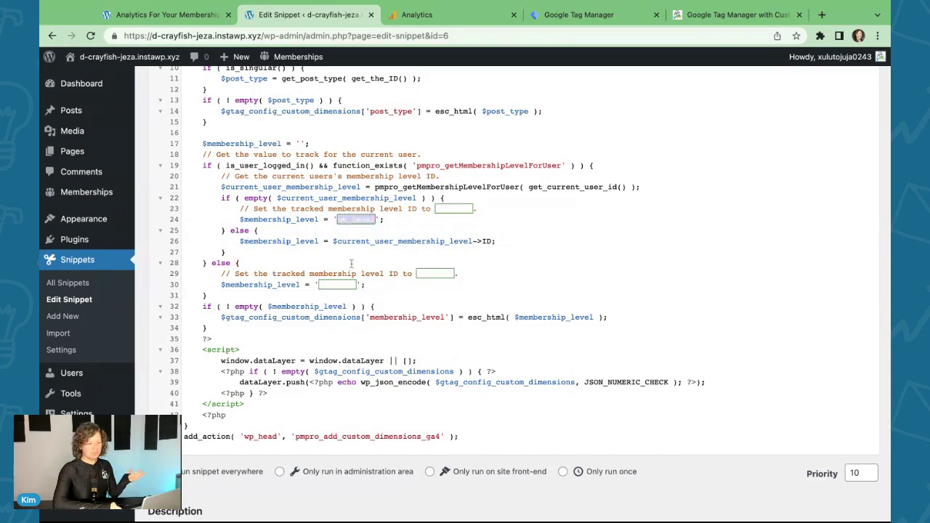
left_click(334, 294)
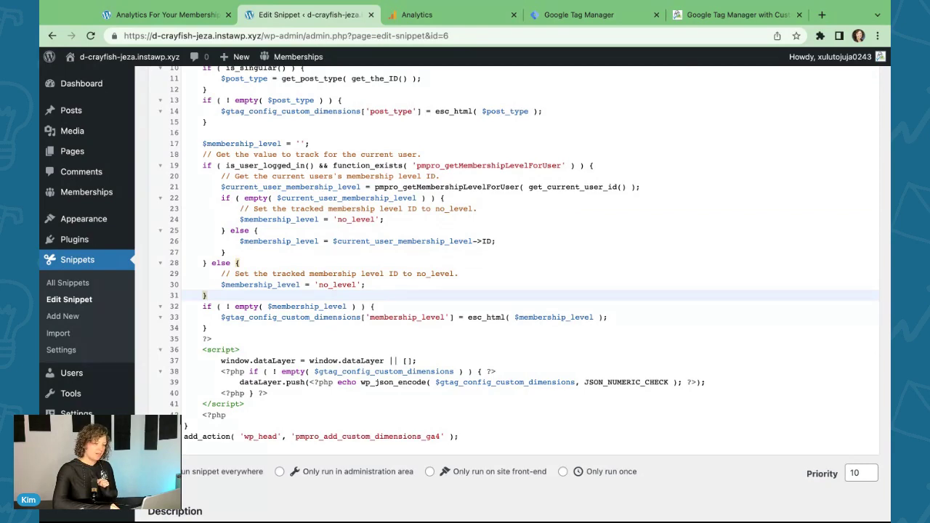
scroll(465, 290, "down", 3)
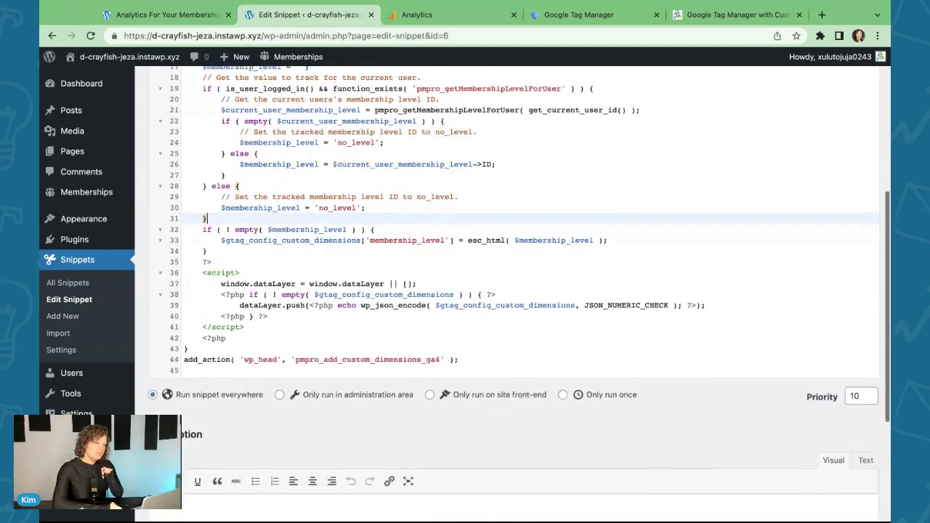
Step: Save the "Add Custom Dimension for Membership Level and Post Type" snippet
left_click(379, 330)
scroll(379, 330, "up", 10)
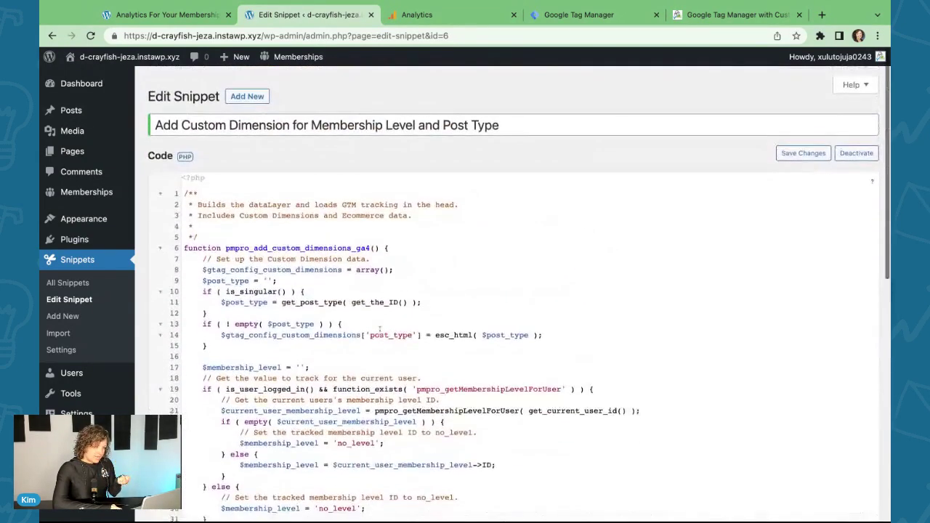
left_click(803, 143)
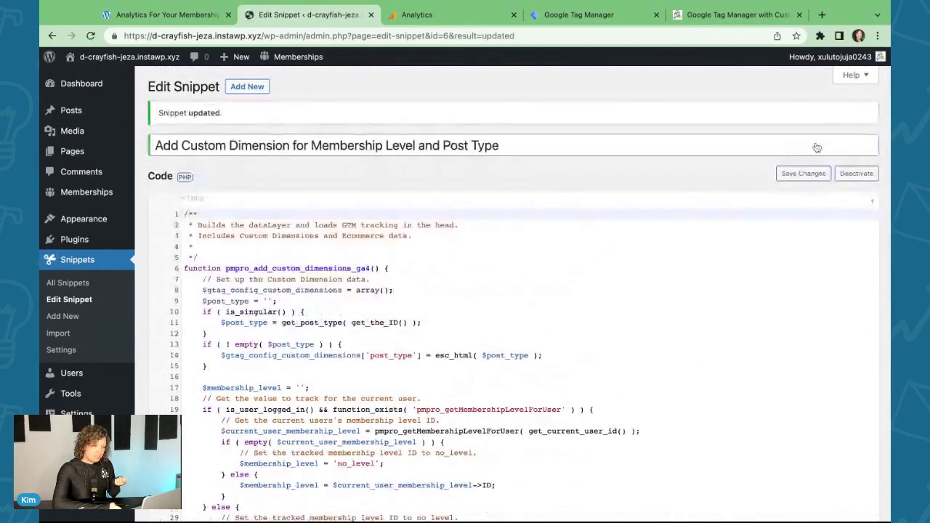
Step: Visit the membership site's front end and finish the Tag Assistant debugging session
left_click(141, 56)
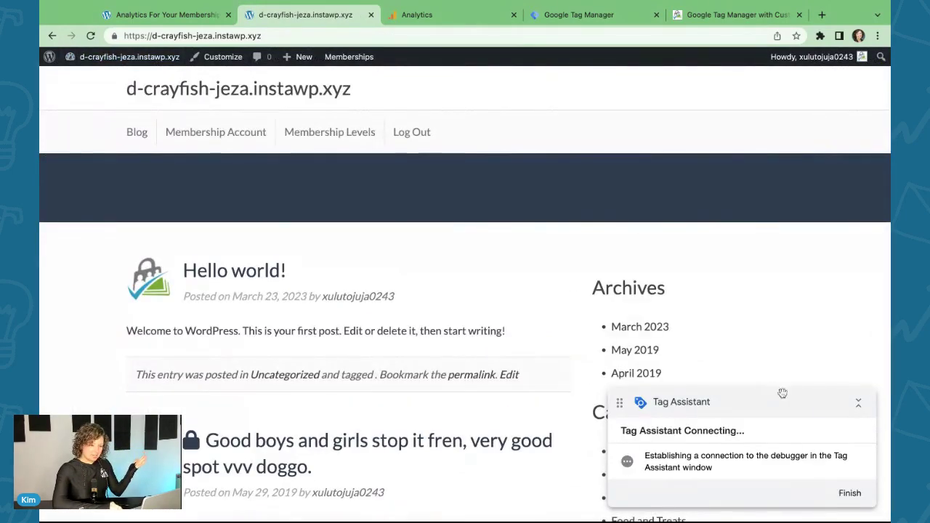
left_click(850, 494)
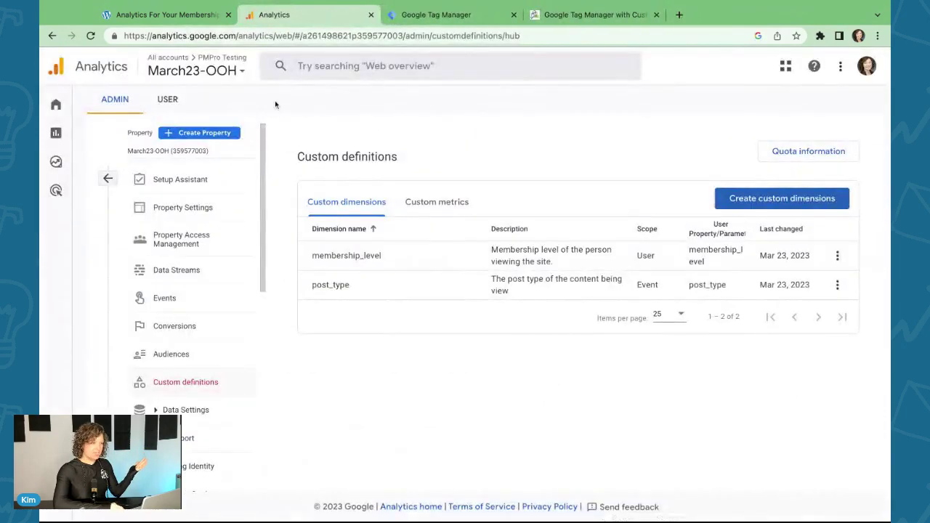
left_click(156, 16)
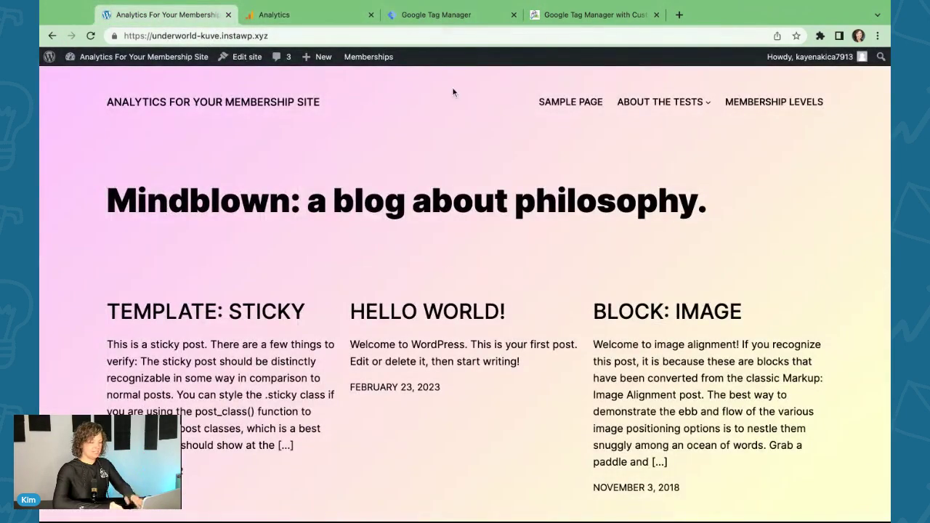
key("super+t")
type("u")
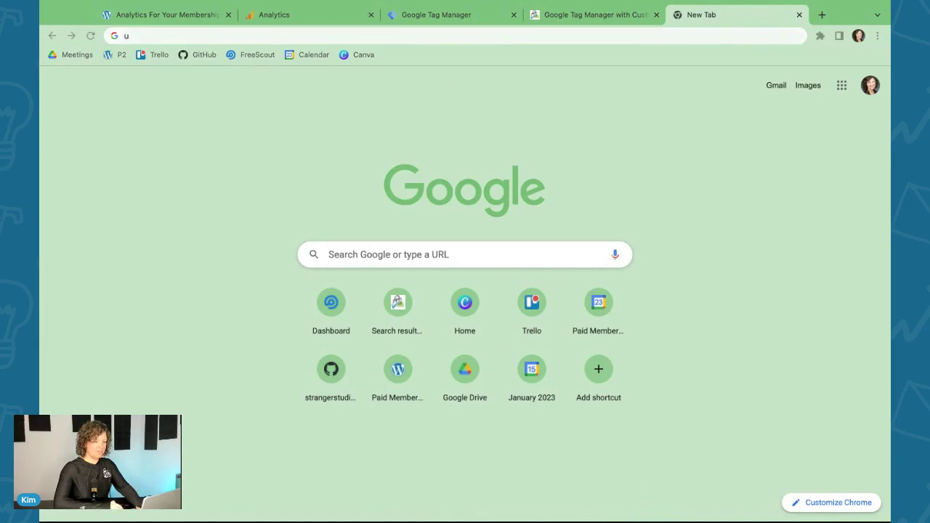
left_click(544, 32)
key("super+a")
type("https://d-crayfish-jeza.instawp.xyz/wp-admin/")
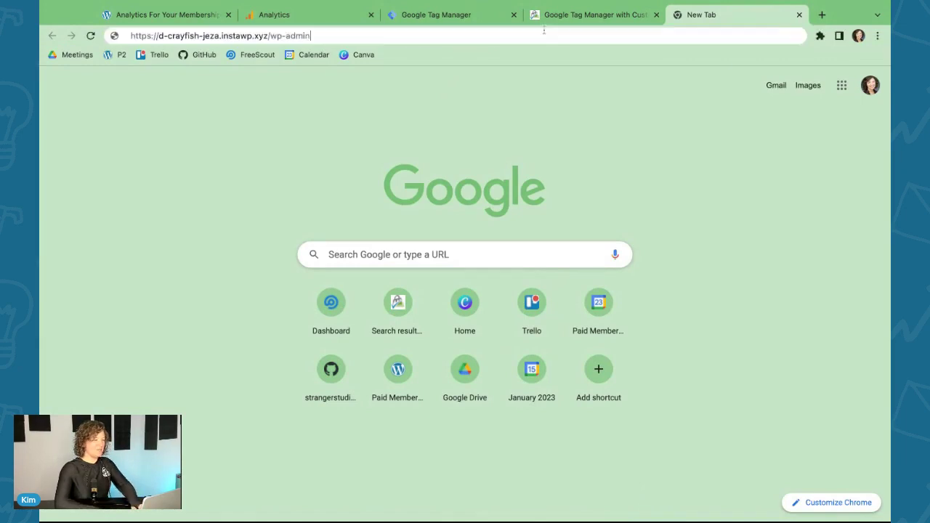
key("Return")
left_click_drag(720, 15, 256, 15)
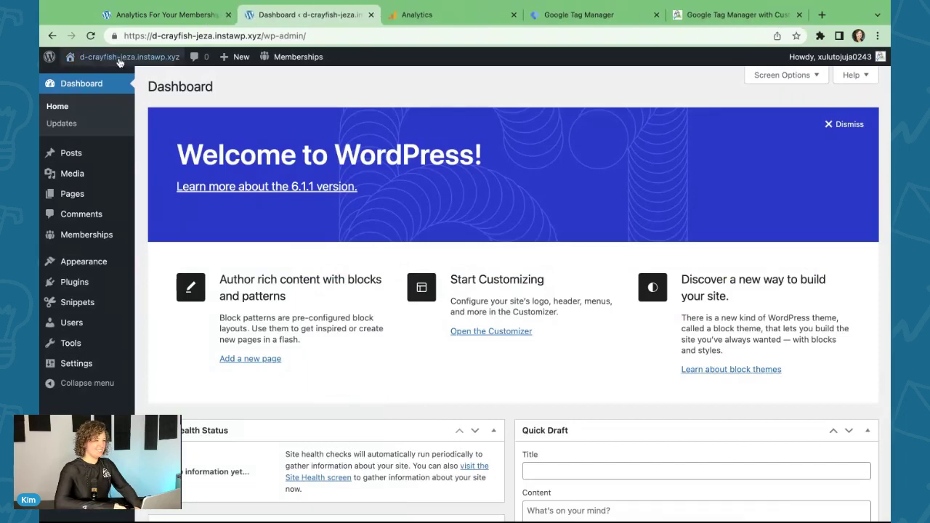
Step: Visit the site's homepage and inspect its page code in an enlarged developer tools area
mouse_move(119, 58)
left_click(120, 77)
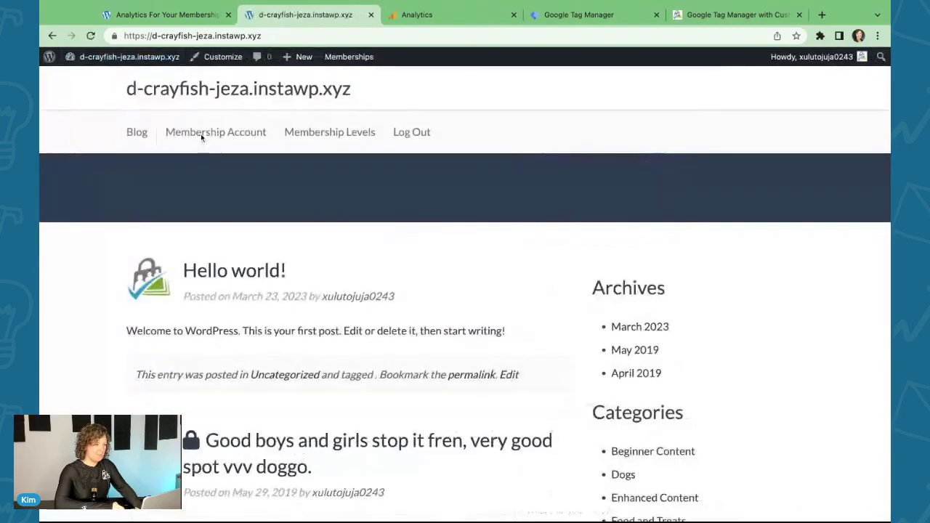
right_click(112, 169)
left_click(142, 358)
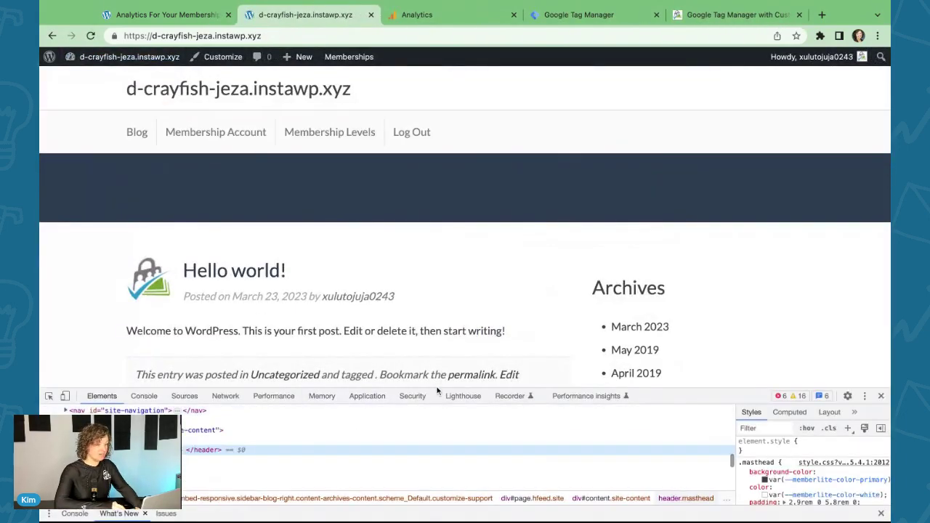
left_click_drag(439, 390, 443, 162)
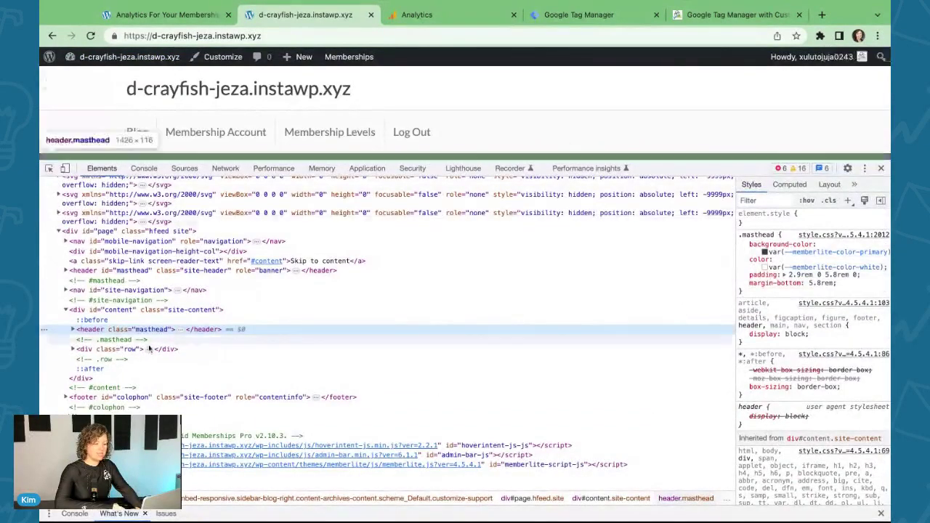
Step: Search the homepage's code for "push" and examine the Google Tag Manager script and the dataLayer push of membership_level
key("super+f")
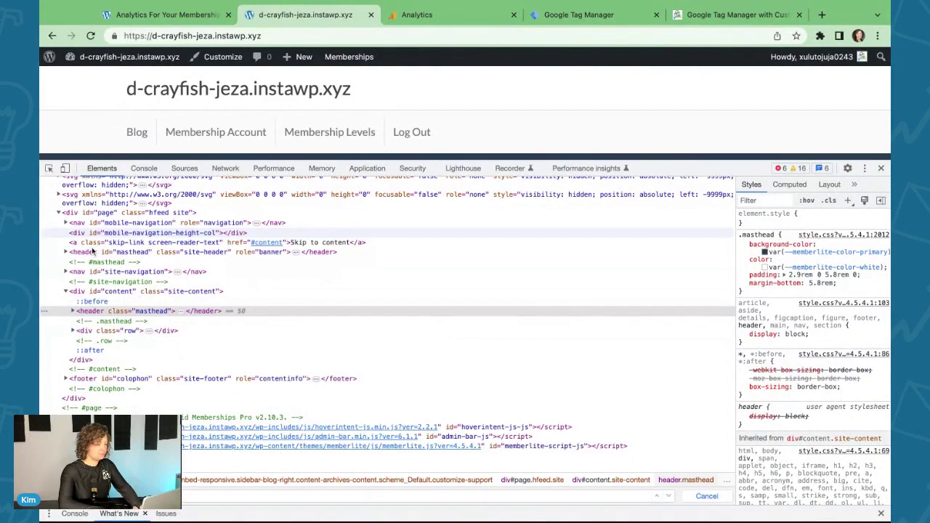
type("push")
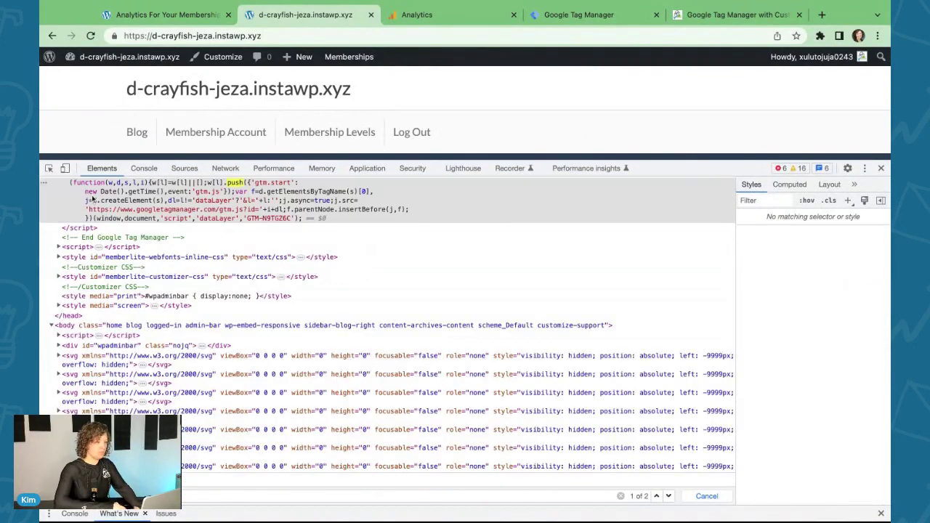
key("Return")
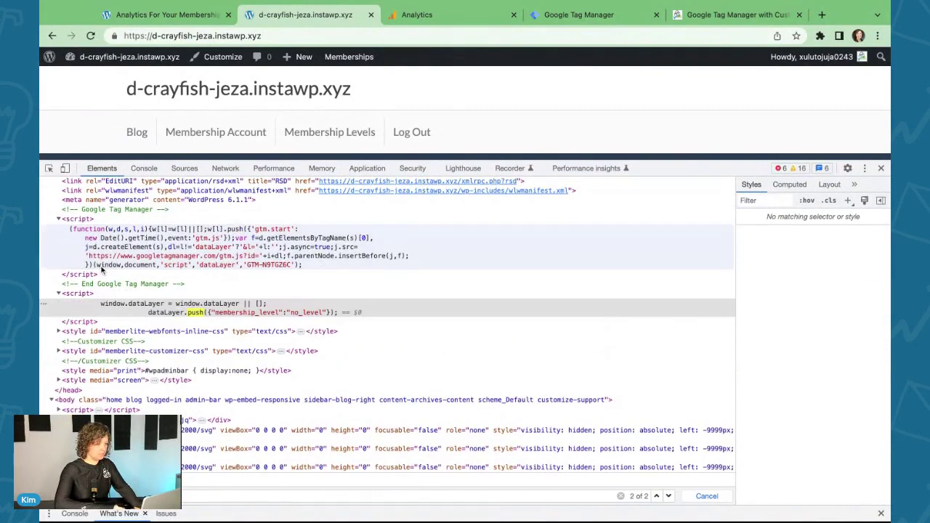
left_click(77, 294)
left_click(116, 231)
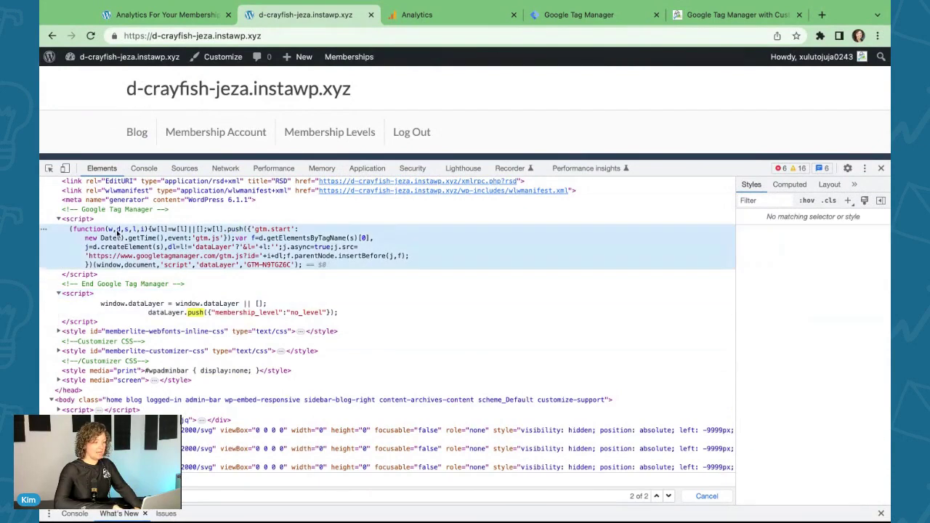
left_click(160, 311)
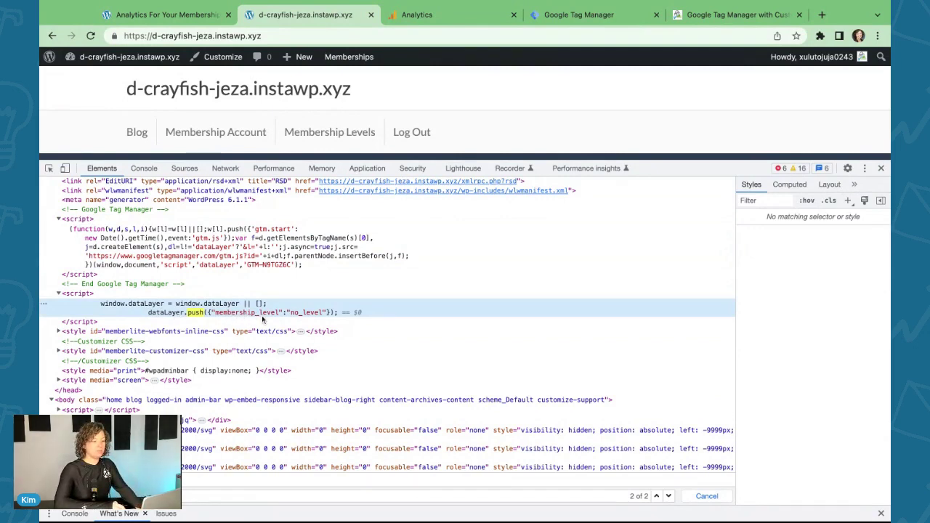
Step: Open the "Hello world!" post from the blog and search its code for "push" to examine the data layer values
left_click(135, 138)
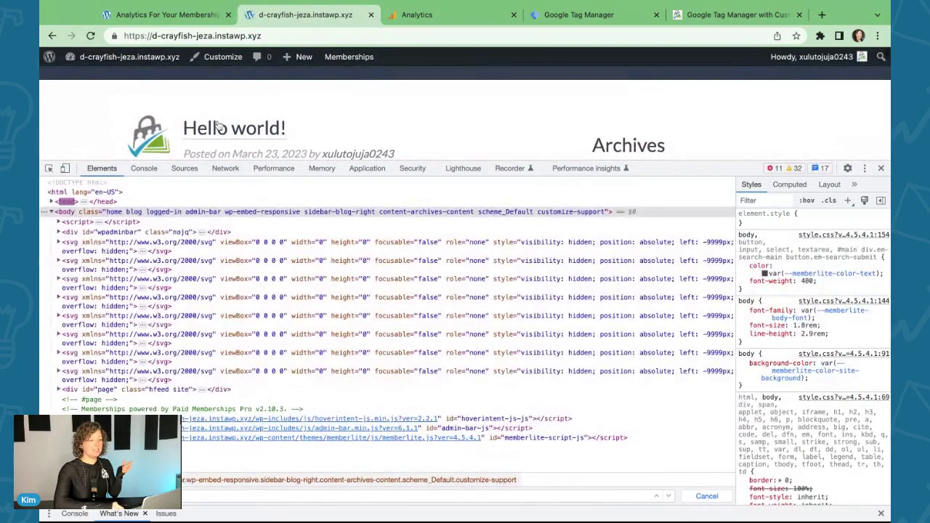
left_click(218, 128)
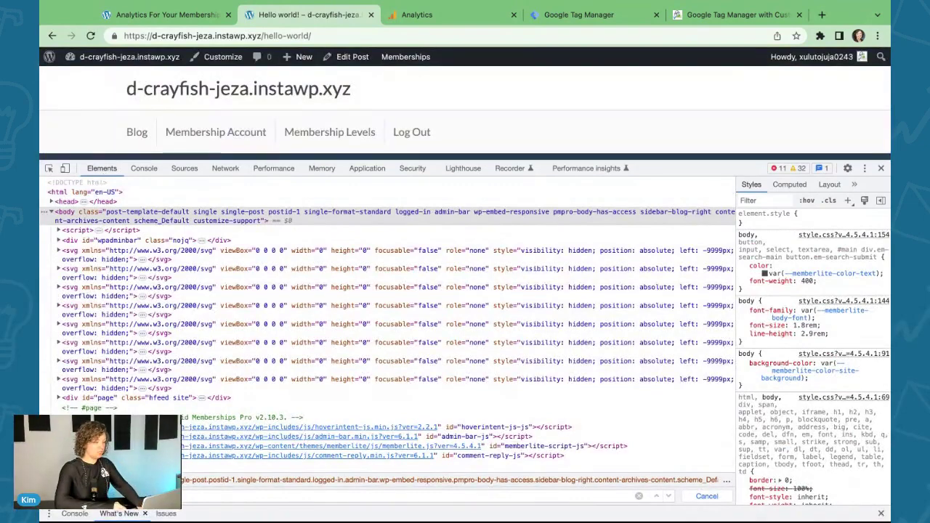
type("push")
key("Return")
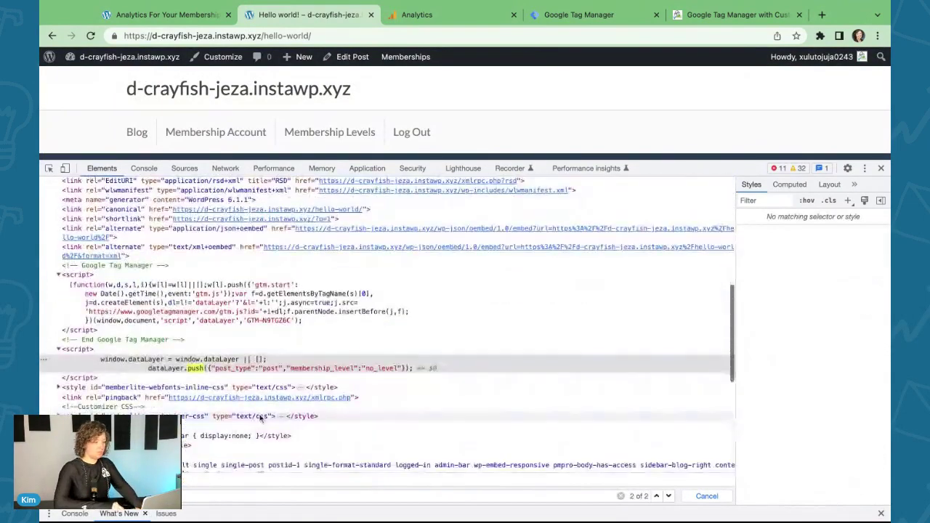
double_click(269, 369)
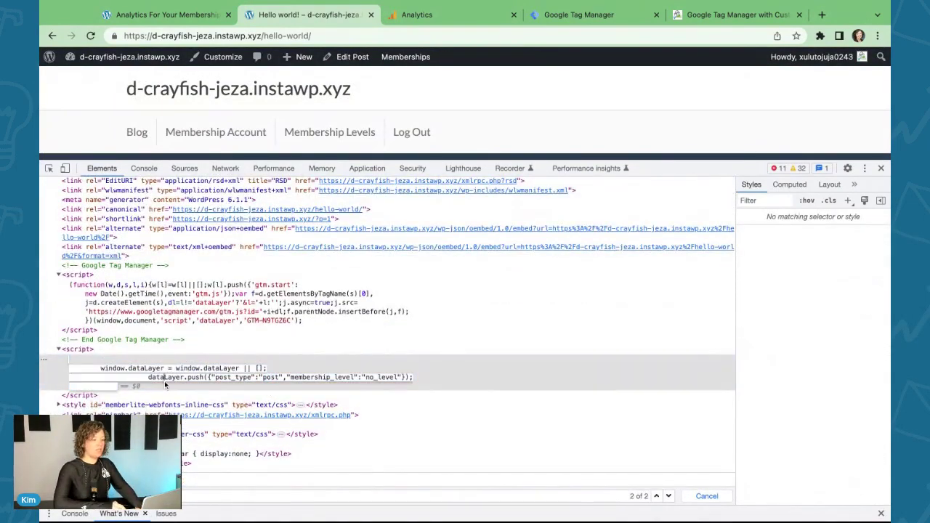
left_click(107, 351)
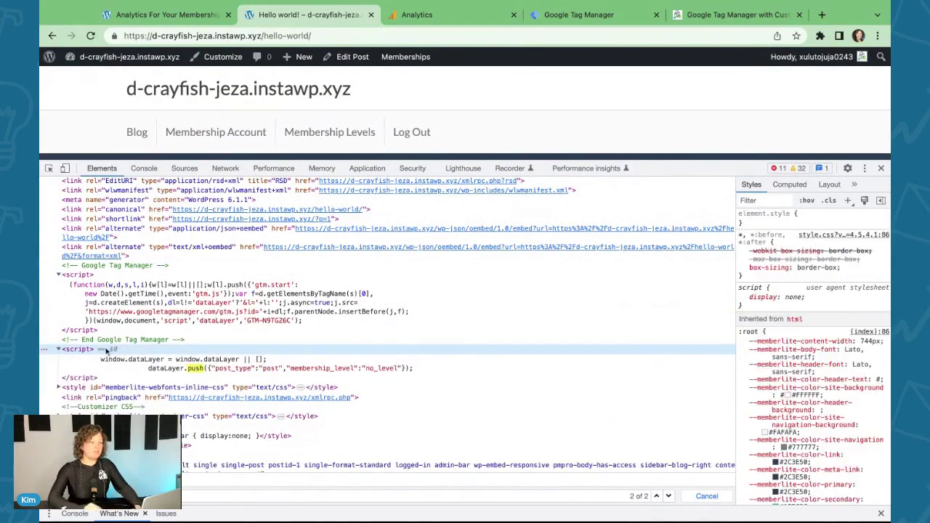
Step: Open the WordPress dashboard in a new browser tab and open the "Add GTM to site" snippet for editing
left_click(140, 55, "super")
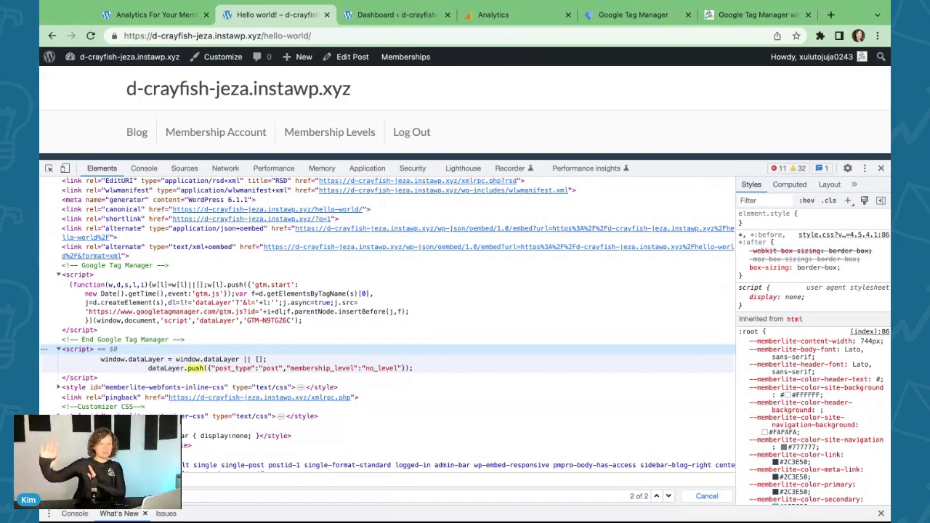
left_click(392, 15)
mouse_move(86, 310)
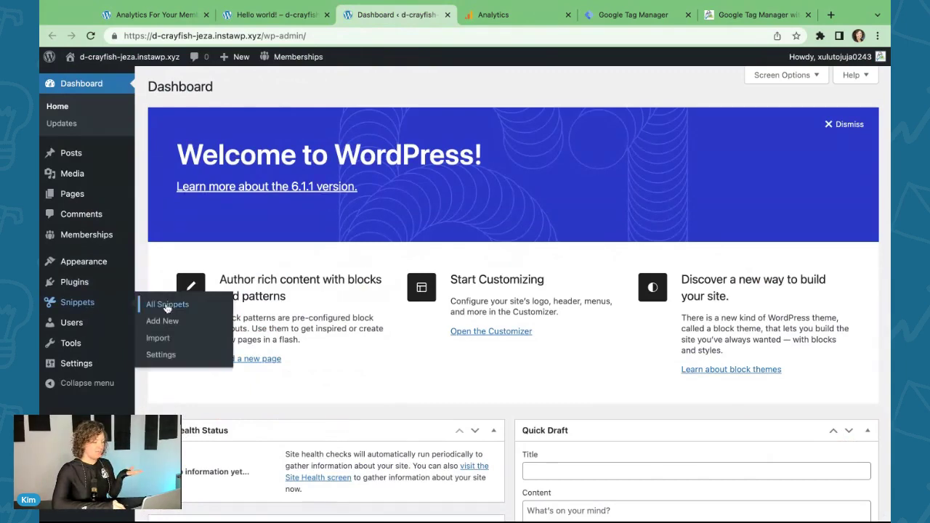
left_click(164, 305)
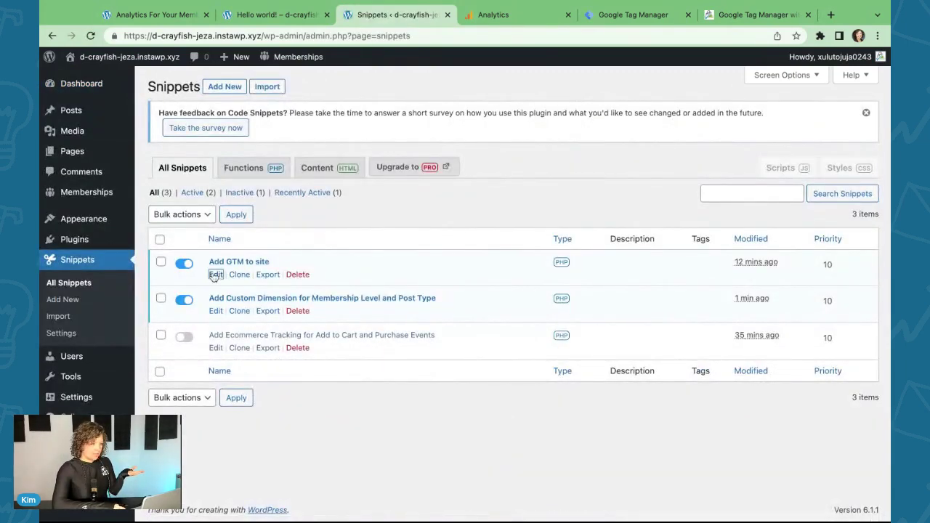
left_click(216, 275)
Step: Set the "Add GTM to site" snippet's priority to 99 and save the change
scroll(861, 210, "down", 5)
double_click(857, 199)
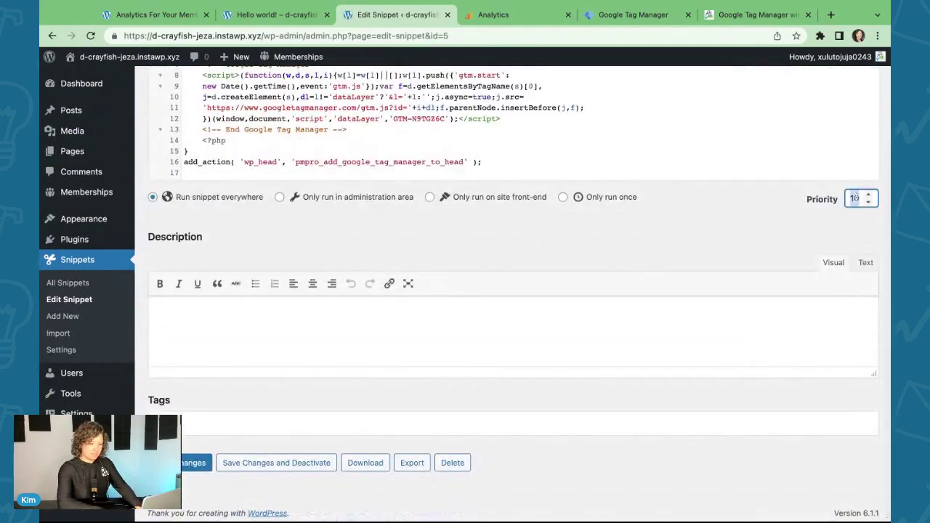
type("99")
key("Return")
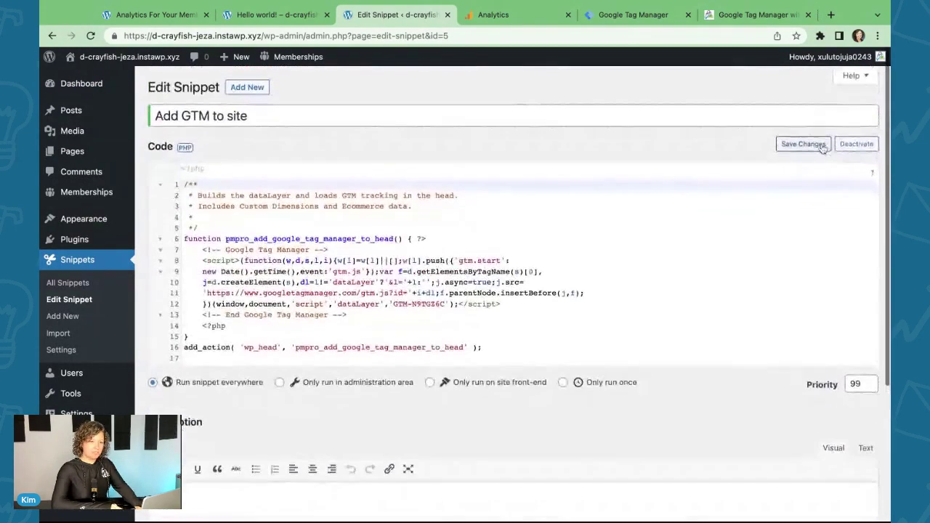
Step: Reload the "Hello world!" post and examine the order of the dataLayer push and Google Tag Manager scripts in its code
left_click(279, 12)
key("super+r")
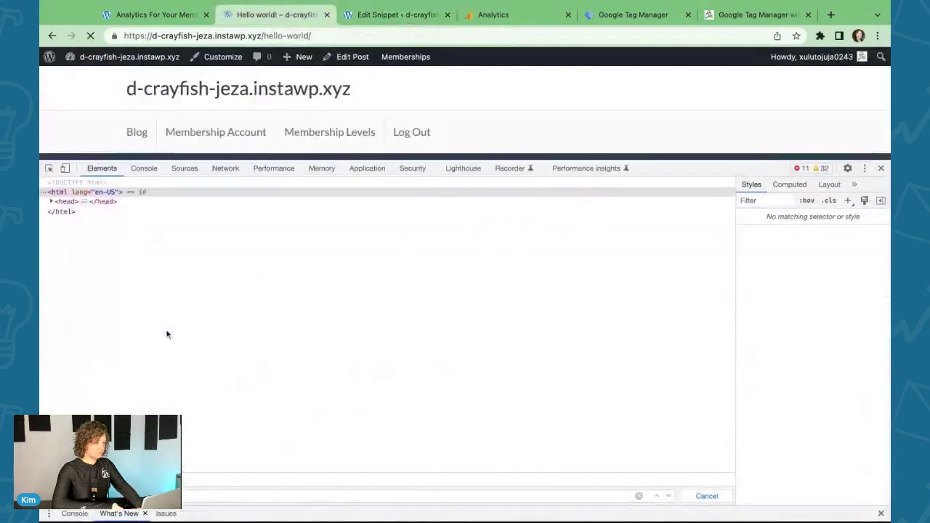
key("Return")
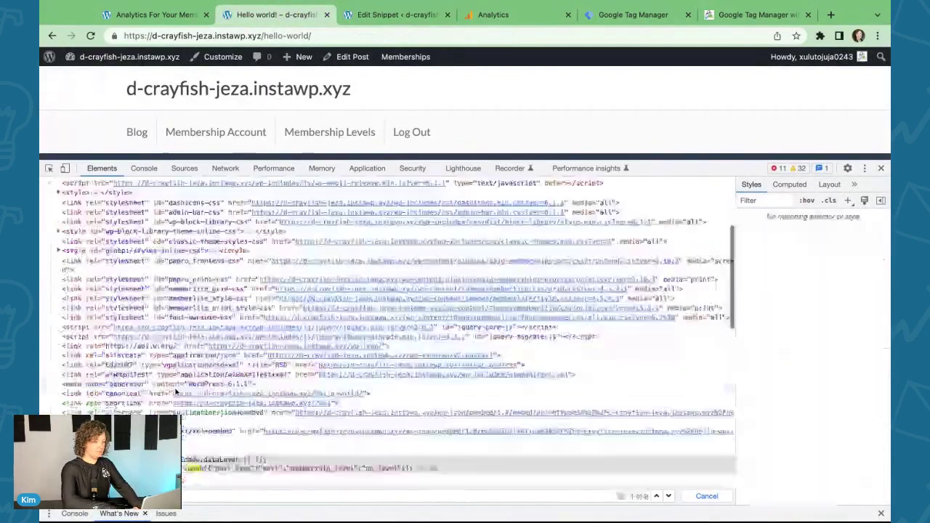
left_click(143, 268)
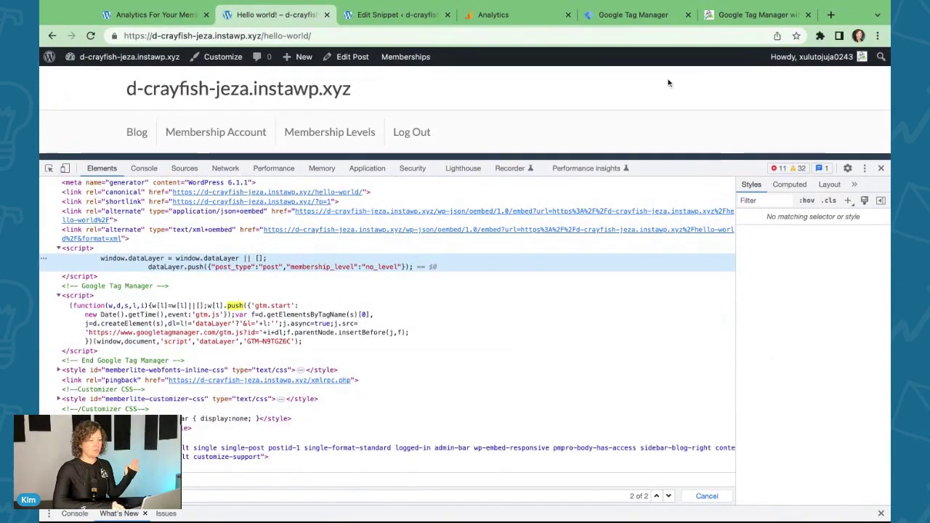
Step: Switch to Google Tag Manager, open the GA4 tag and add a row to its Fields to Set
left_click(629, 15)
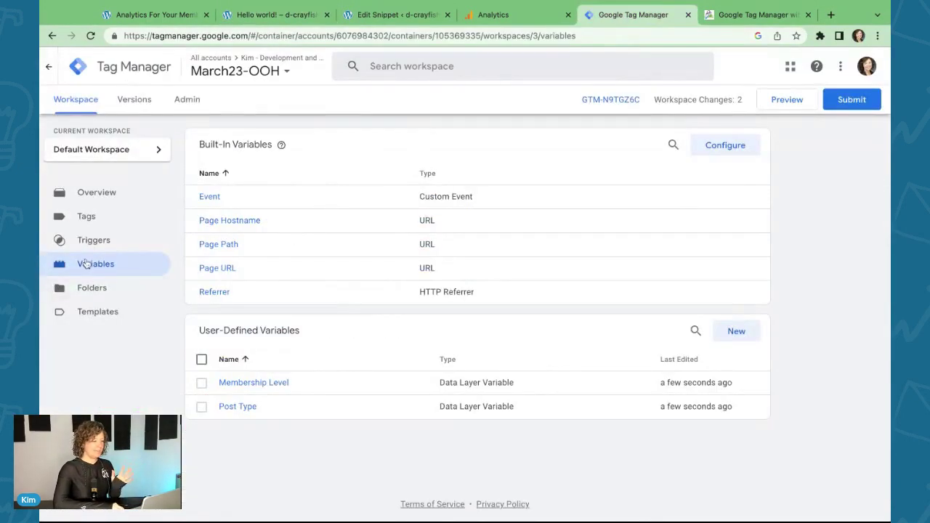
left_click(89, 218)
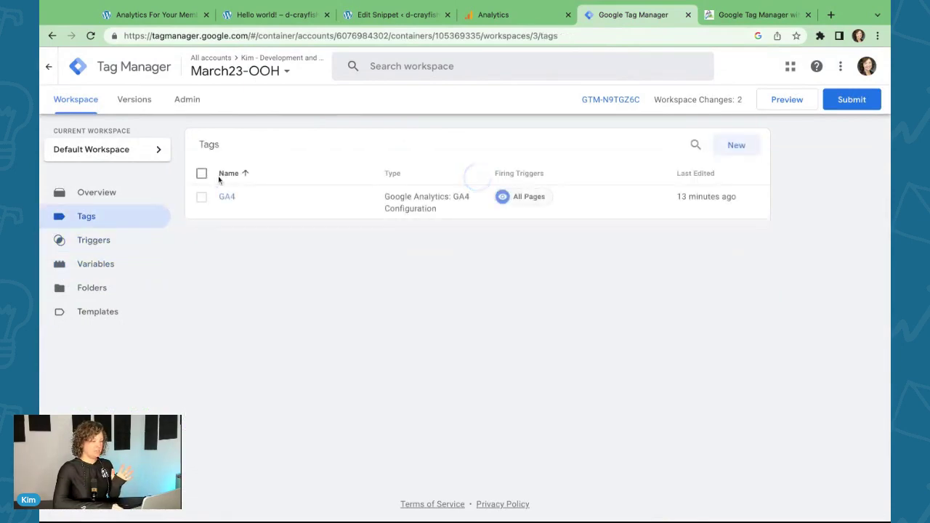
left_click(227, 197)
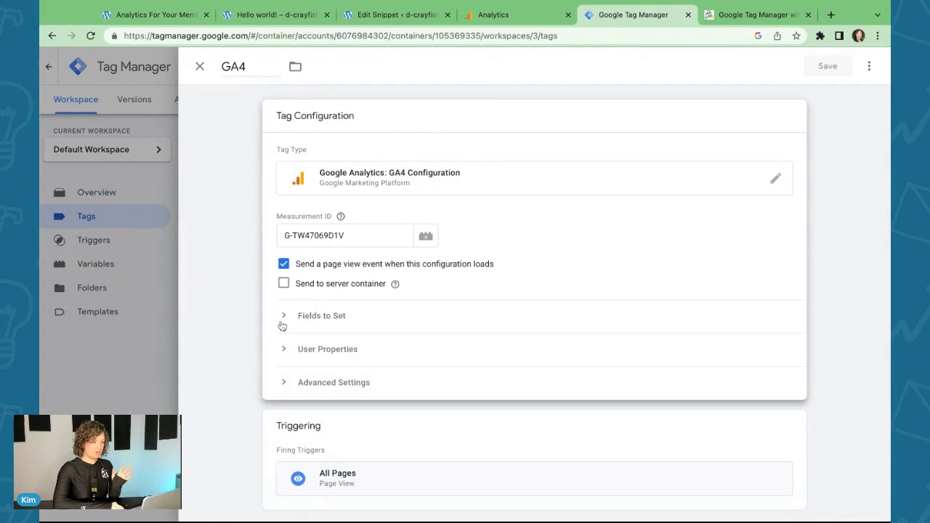
left_click(282, 324)
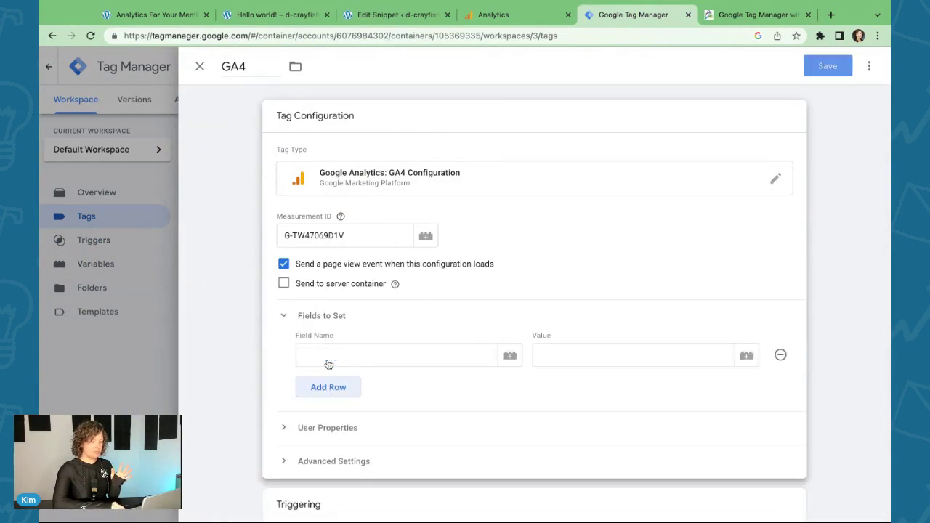
left_click(329, 363)
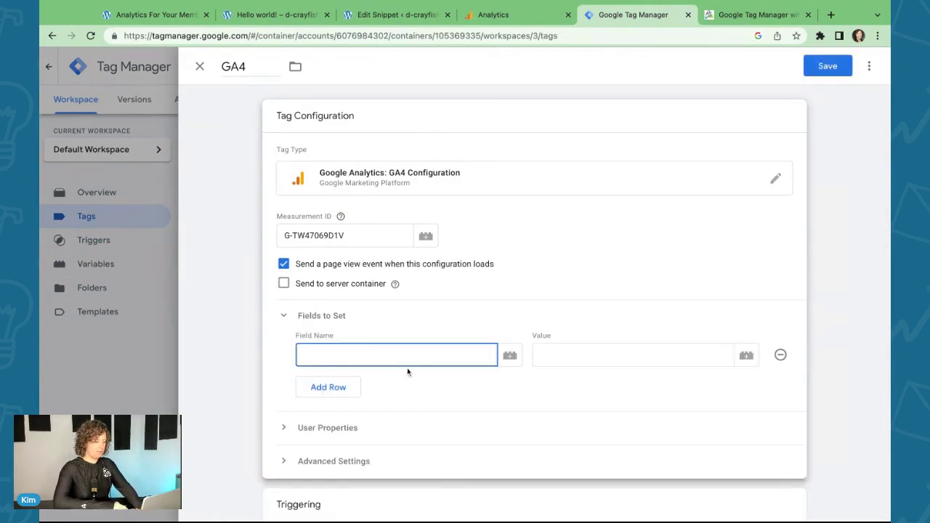
Step: Fill the first row with the Membership Level variable as field name and membership_level as value
left_click(509, 356)
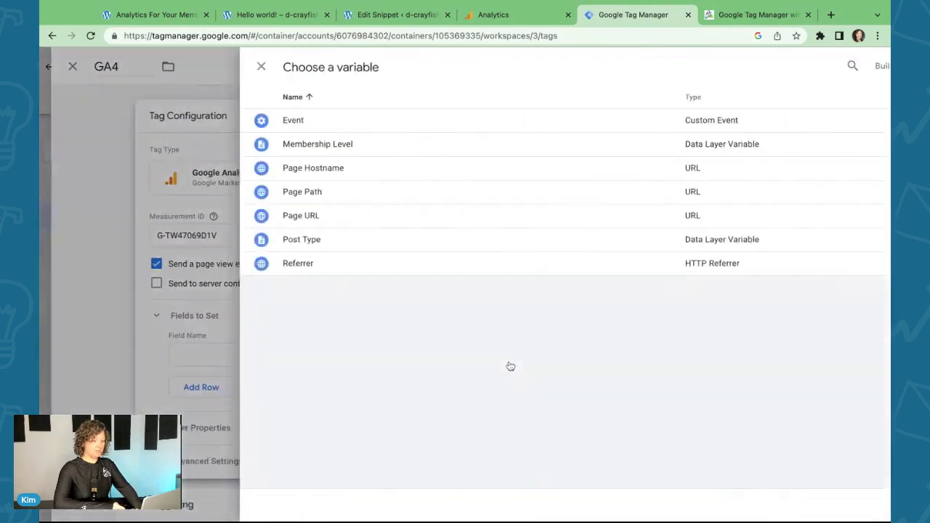
left_click(277, 145)
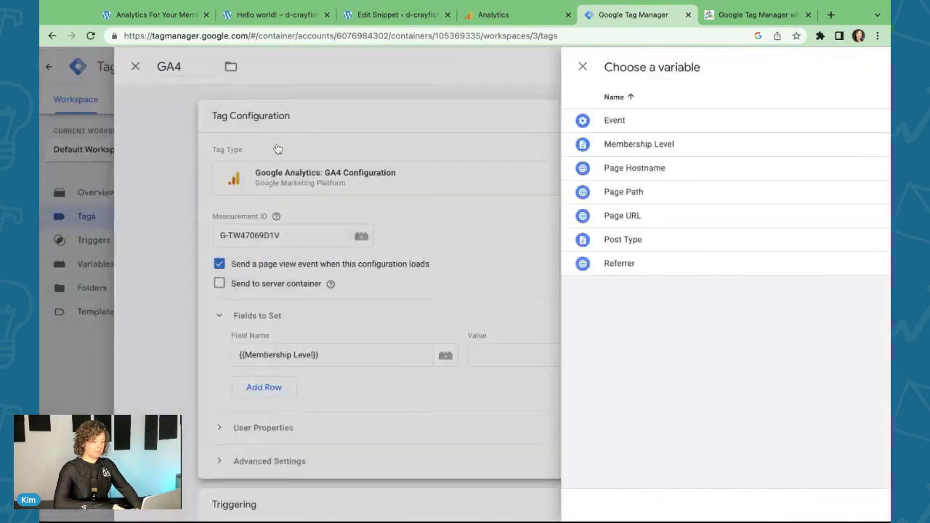
left_click(559, 353)
type("membershi")
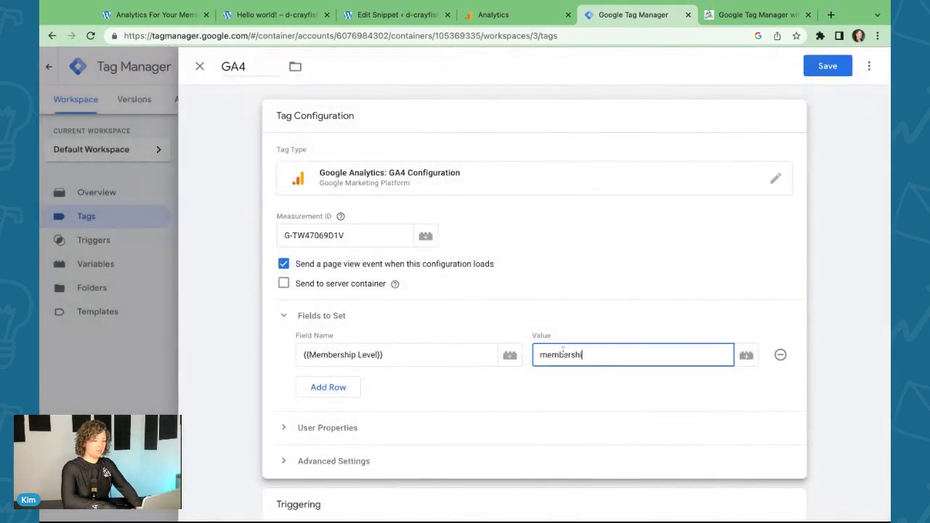
type("p_level")
key("ctrl+a")
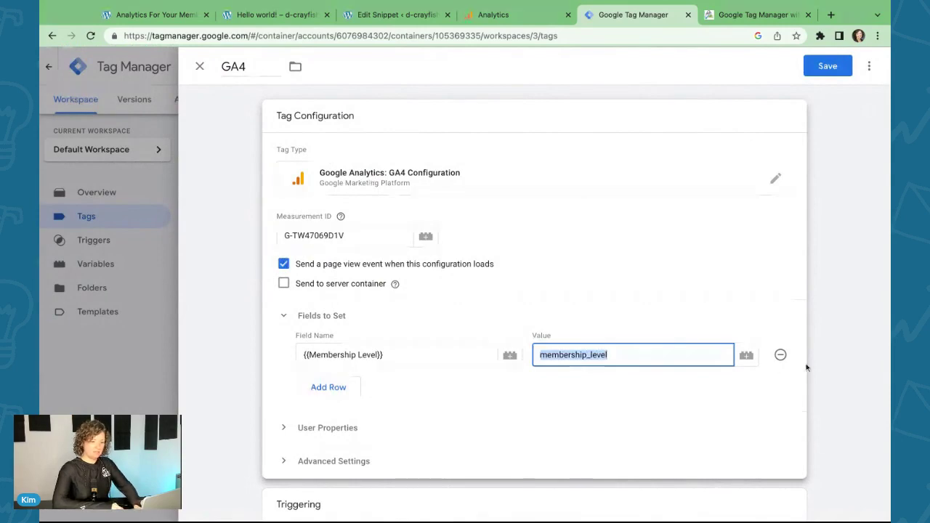
left_click(746, 355)
left_click(200, 66)
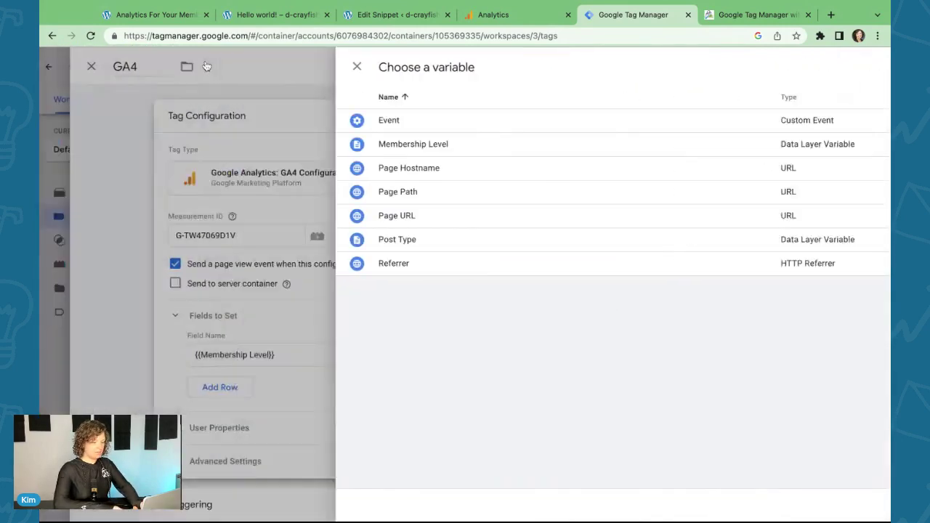
Step: Add a second row with the Post Type variable as field name and post_type as value, and save the GA4 tag
left_click(329, 387)
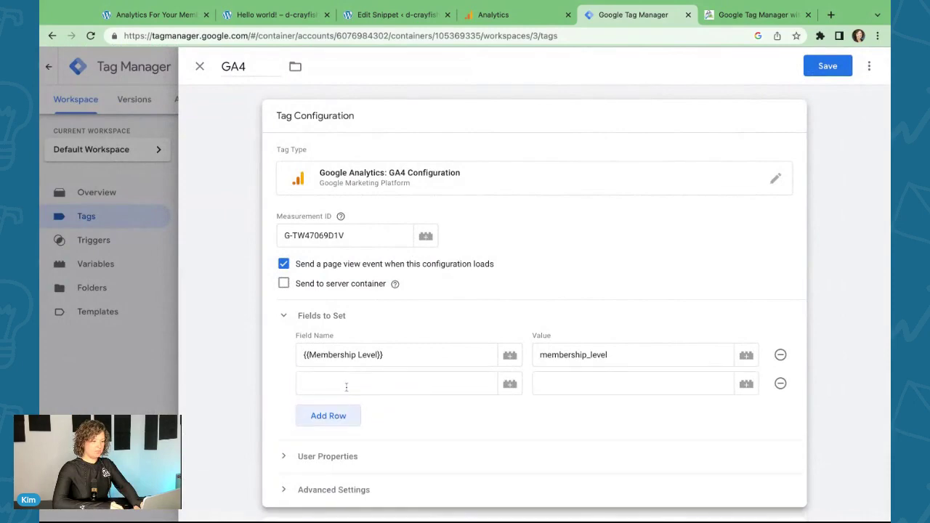
left_click(510, 384)
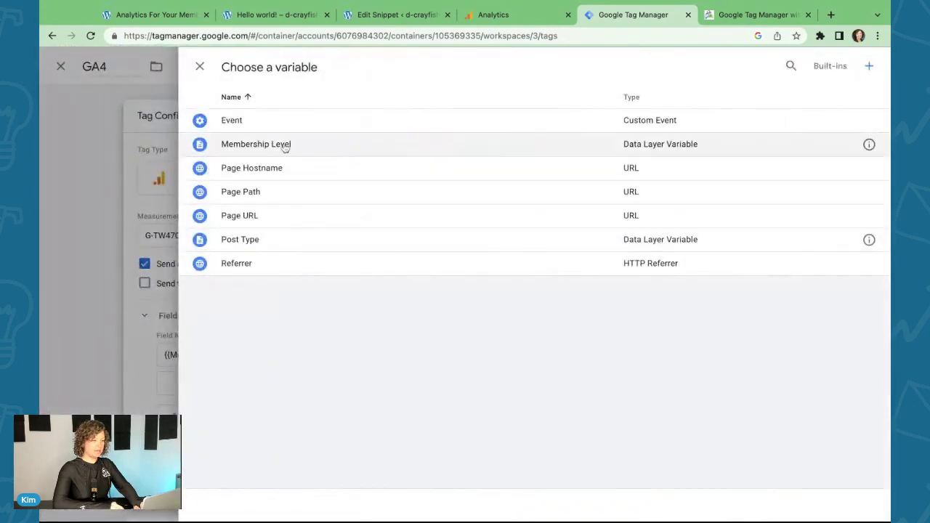
left_click(251, 241)
left_click(558, 383)
type("post_type")
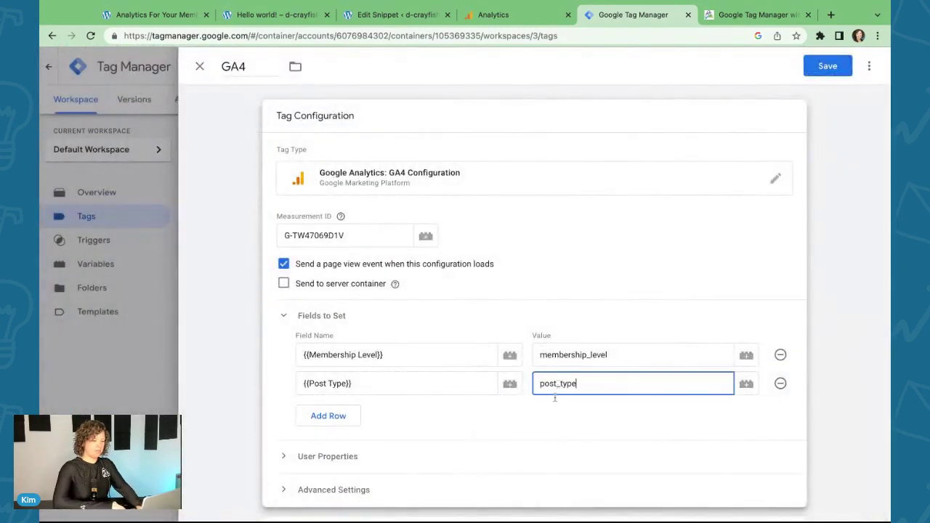
left_click(574, 425)
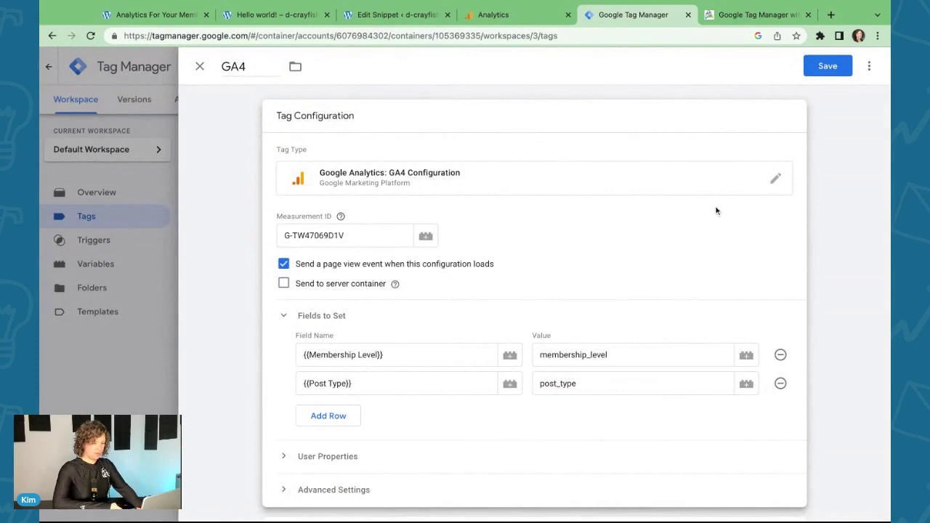
left_click(826, 69)
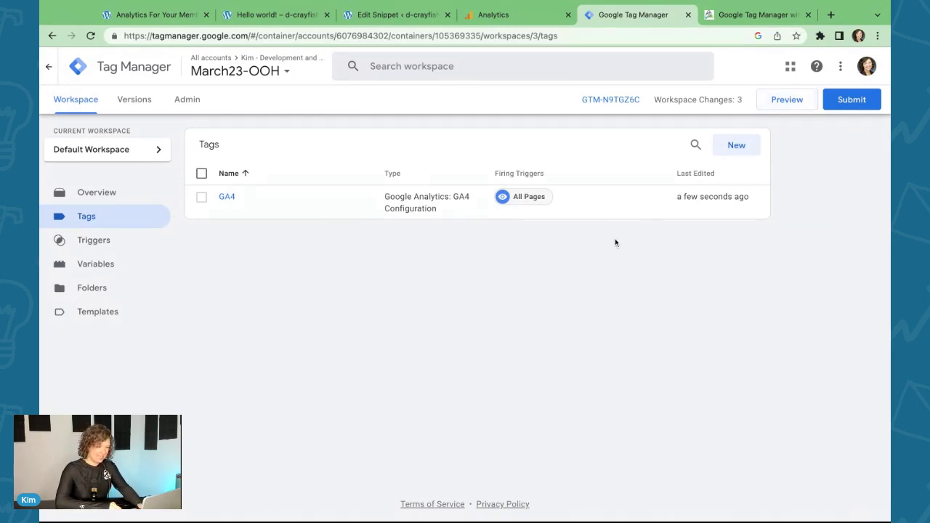
Step: Submit and publish the workspace changes without a version name or description, and return to the workspace overview
left_click(845, 102)
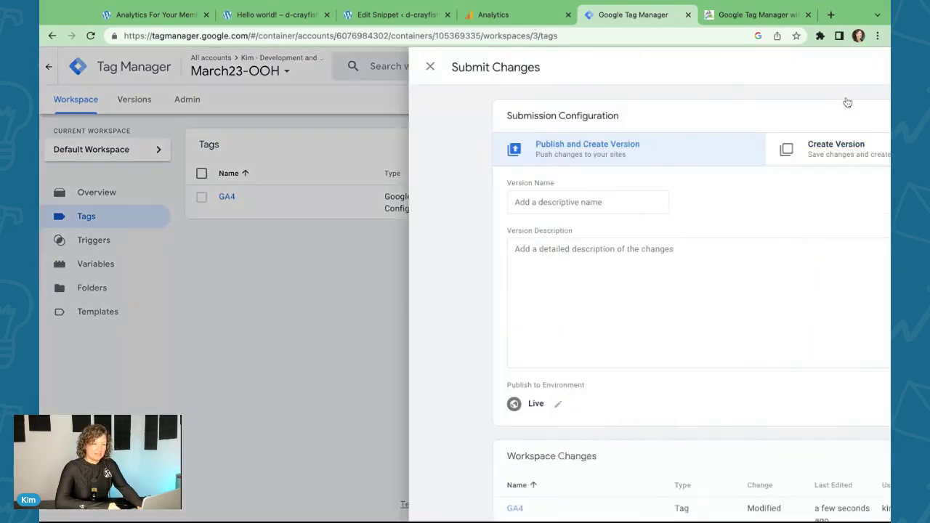
left_click(847, 66)
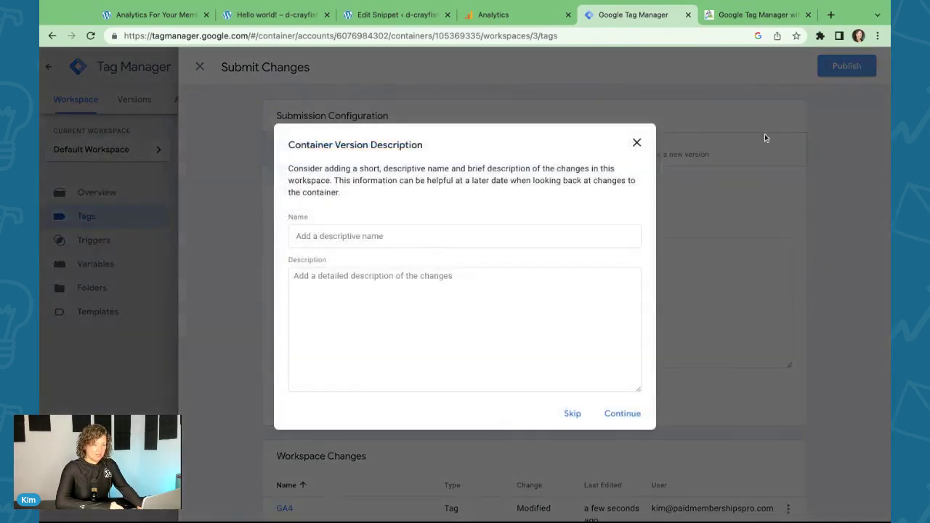
left_click(573, 413)
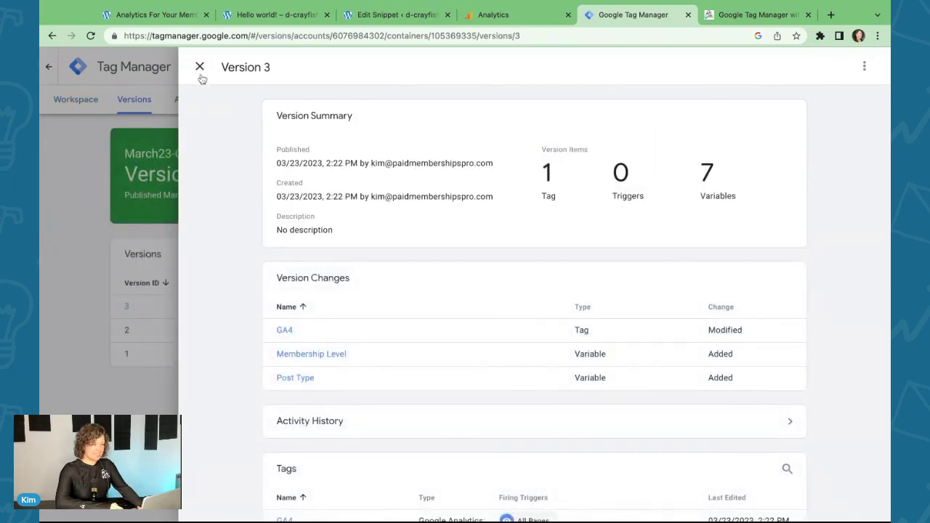
left_click(199, 67)
left_click(69, 101)
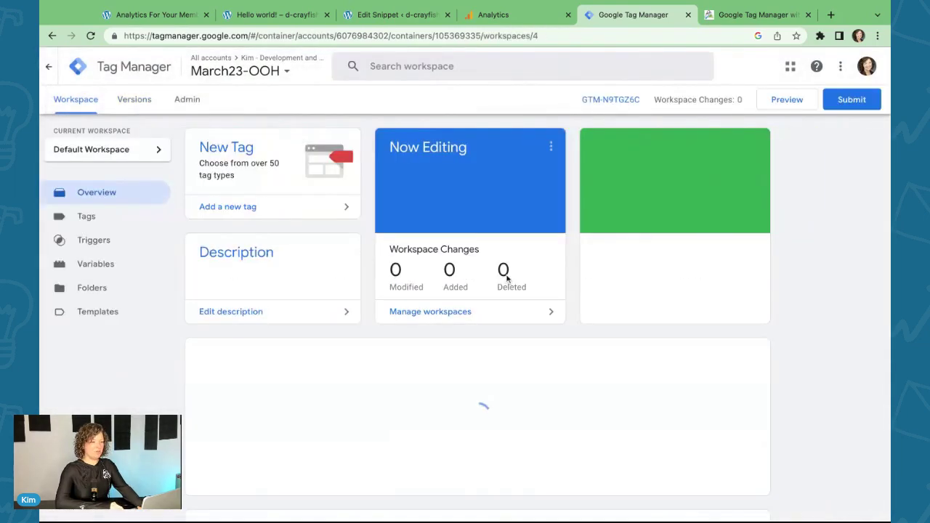
Step: Preview the container on the site in Tag Assistant and examine the data layer values of the "Pupperino wow very biscit" post
left_click(782, 106)
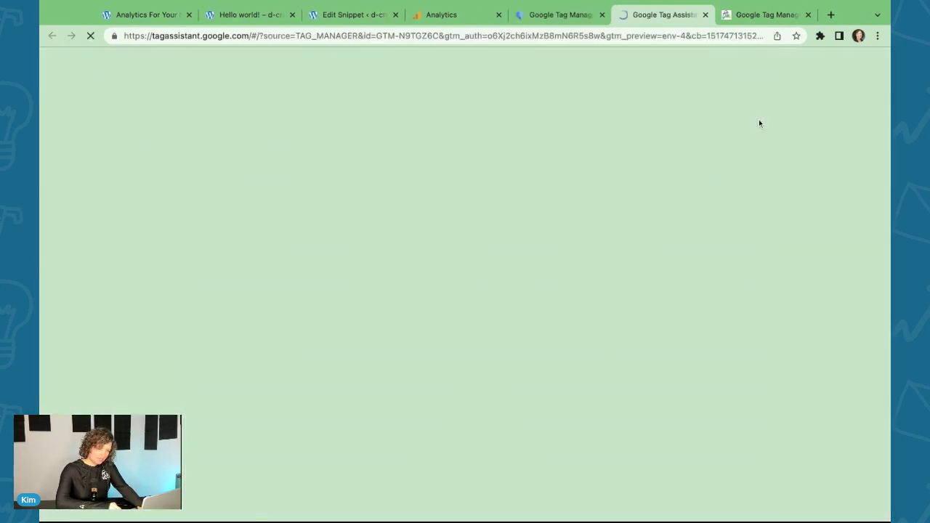
left_click(452, 367)
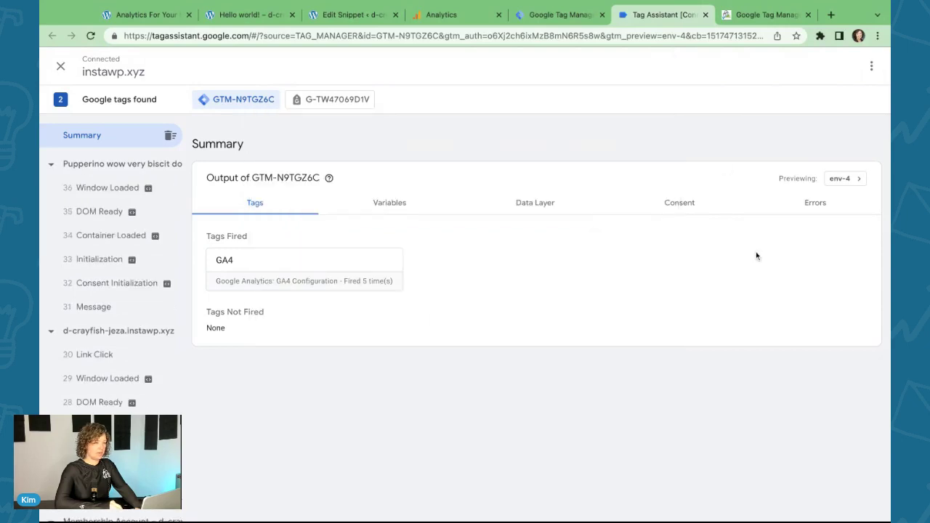
left_click(96, 165)
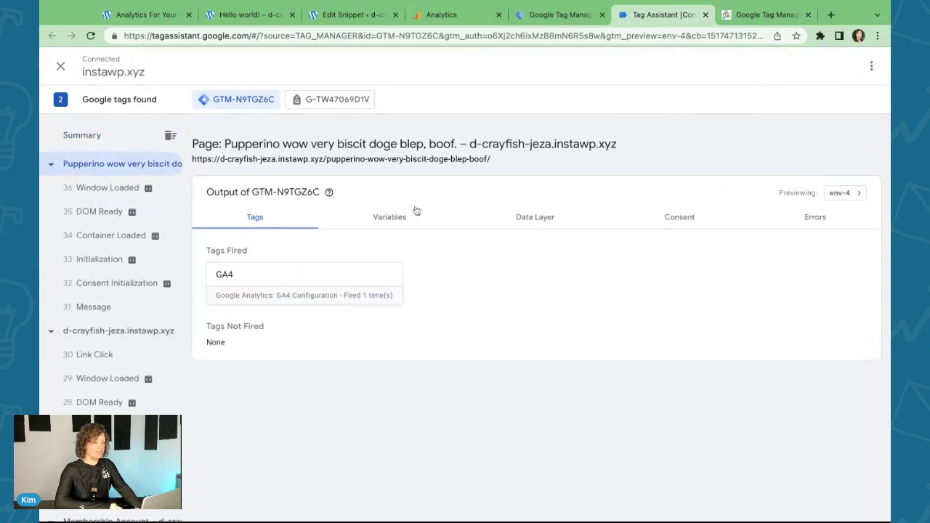
left_click(396, 220)
left_click(531, 226)
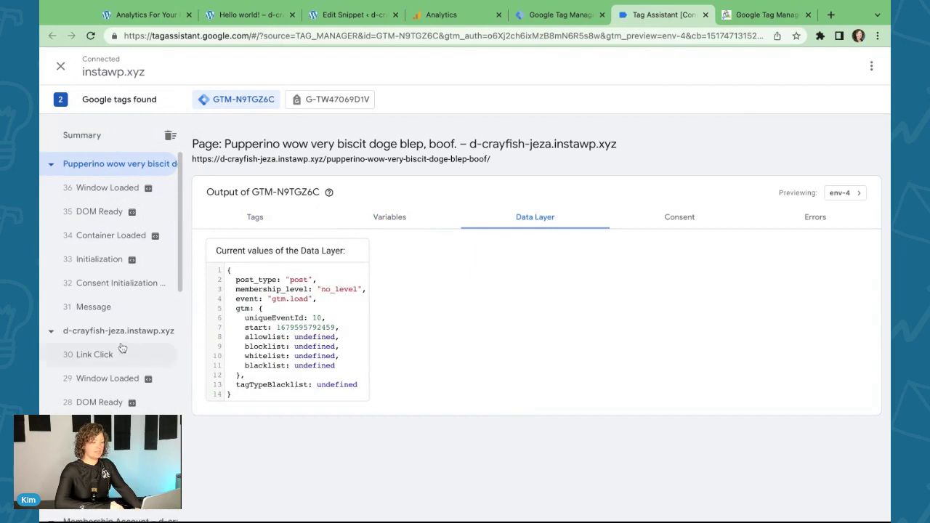
scroll(101, 406, "down", 5)
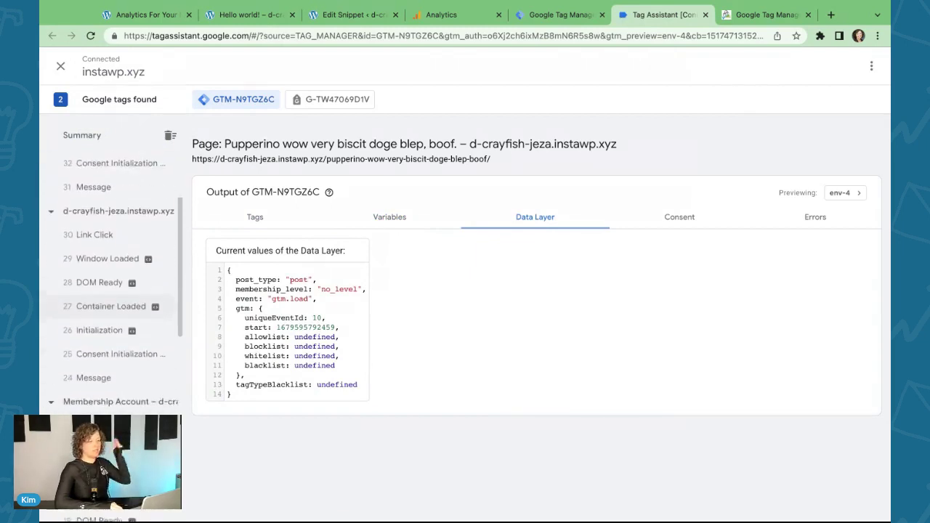
scroll(119, 341, "up", 6)
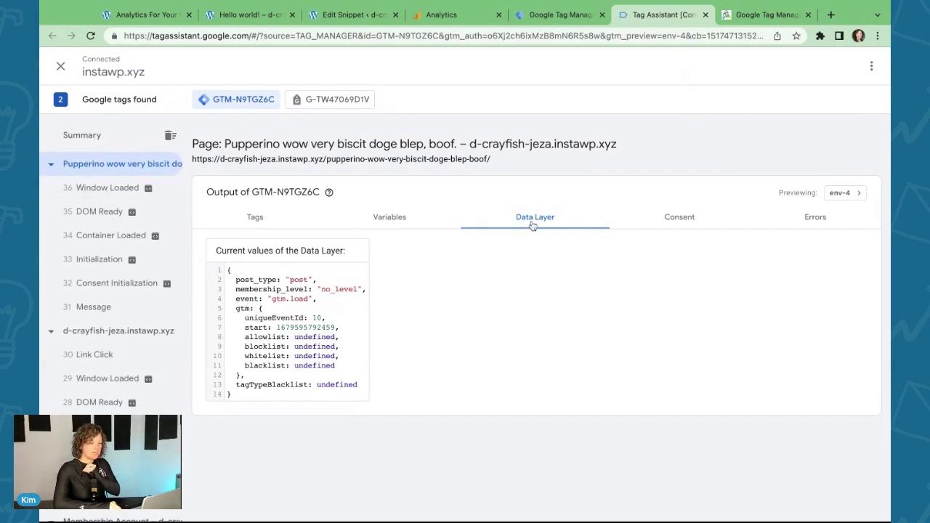
left_click_drag(236, 279, 303, 386)
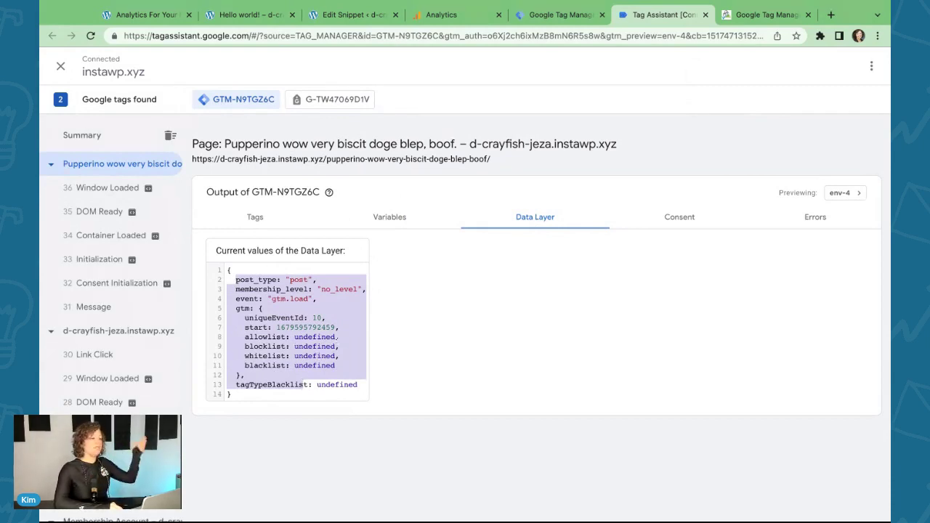
Step: Examine the data layer values recorded for the homepage and the Membership Account page
left_click(109, 331)
scroll(118, 320, "down", 3)
left_click(119, 315)
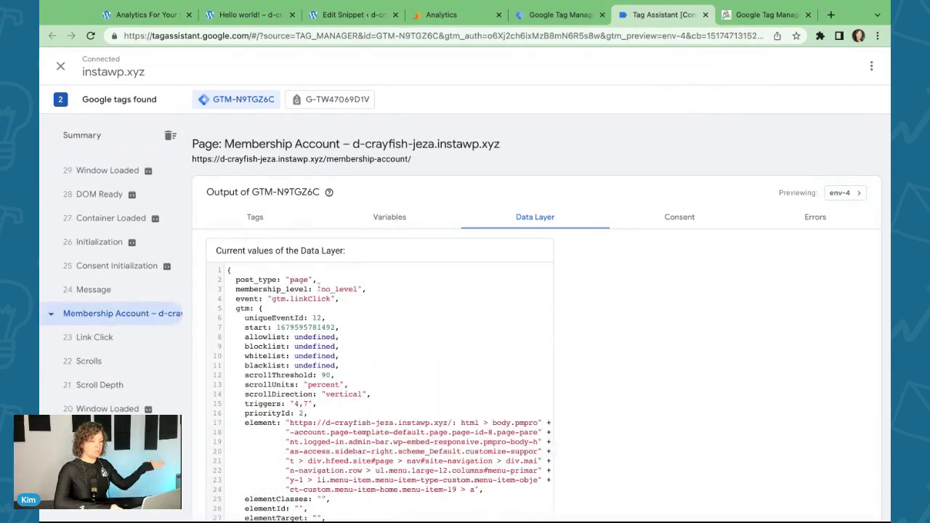
Step: Check the post_type and membership_level values of the Membership Account page, and look over the Google Analytics home page
double_click(298, 279)
double_click(342, 289)
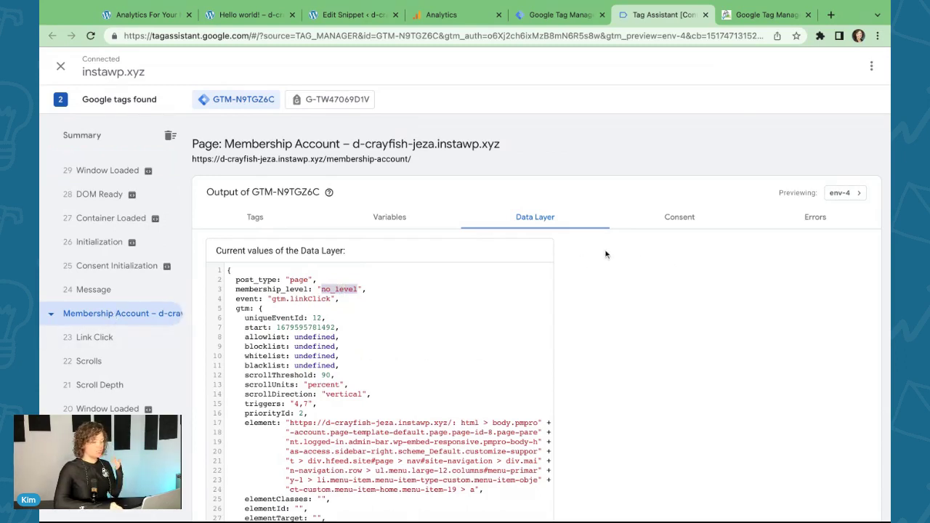
left_click(458, 16)
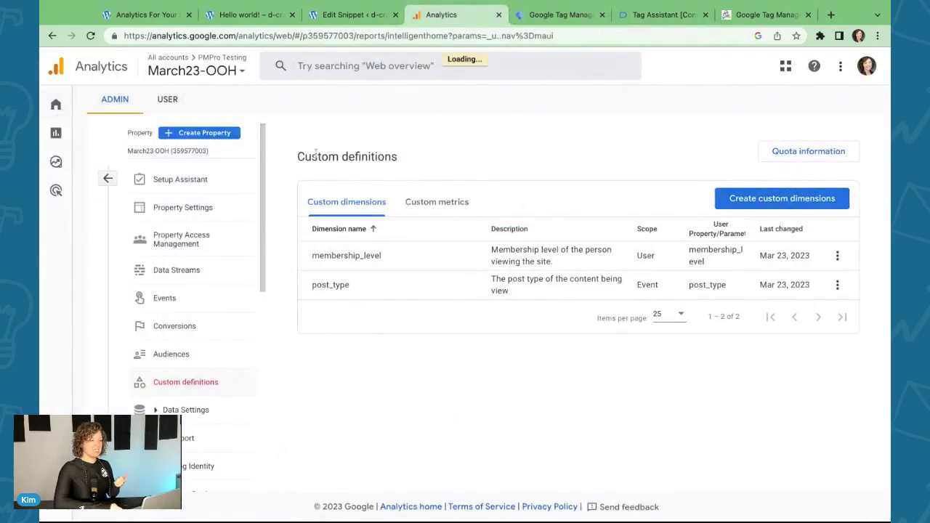
scroll(515, 252, "down", 5)
scroll(515, 251, "down", 2)
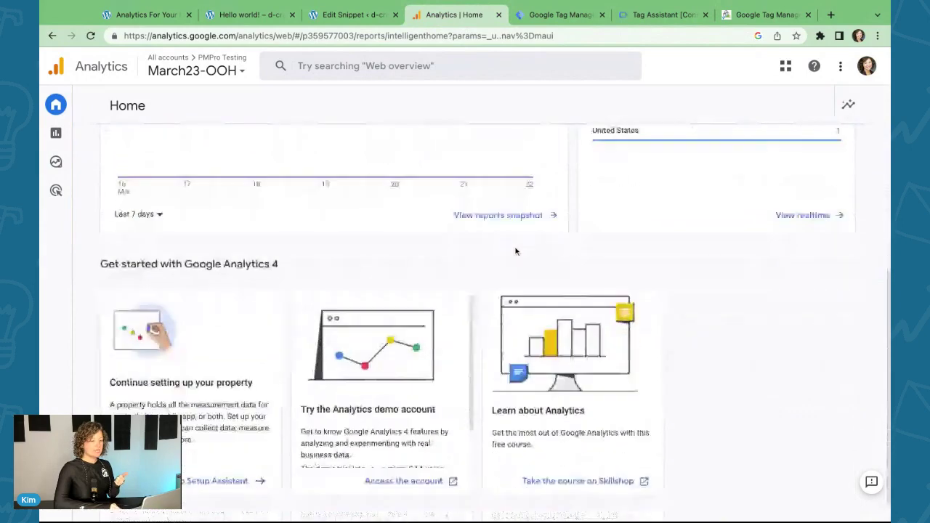
scroll(516, 252, "up", 3)
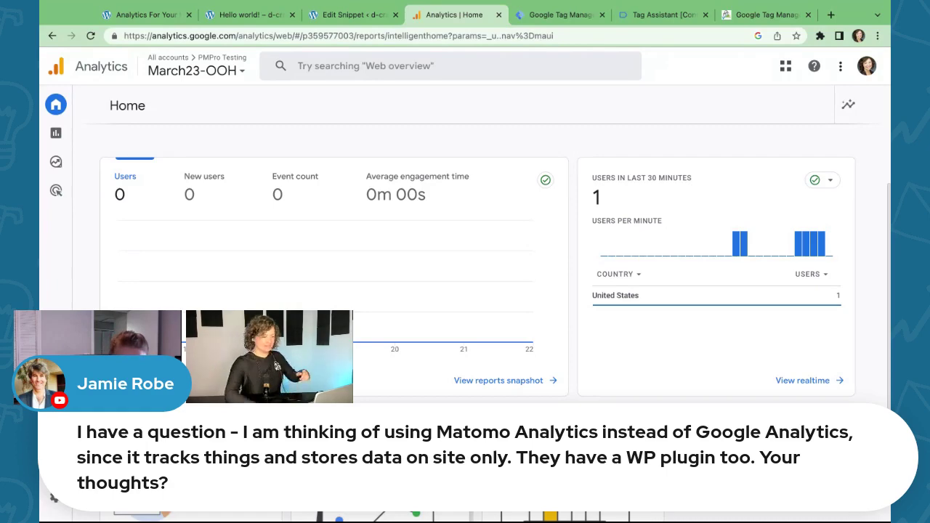
Step: Search the web for Matomo, view the matomo.org homepage, and close it to return to Google Analytics
key("ctrl+t")
type("matamo")
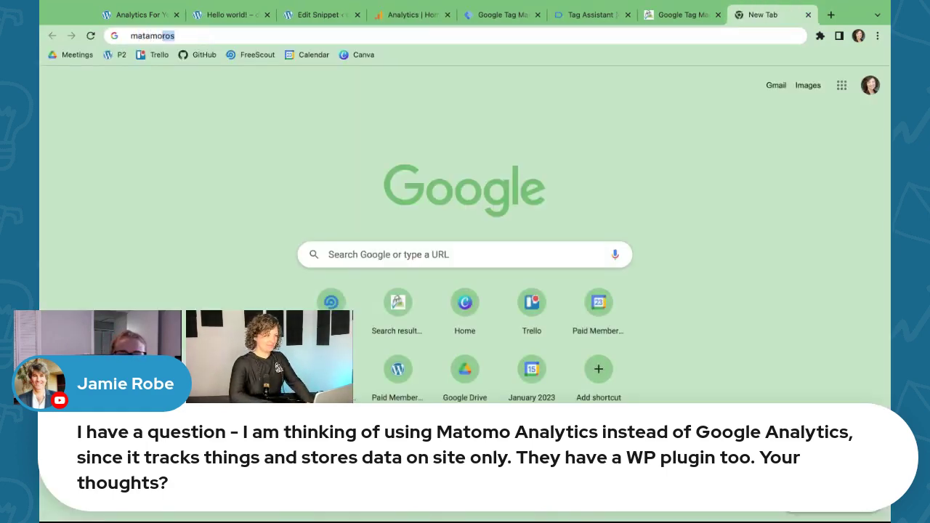
key("Return")
left_click(167, 216)
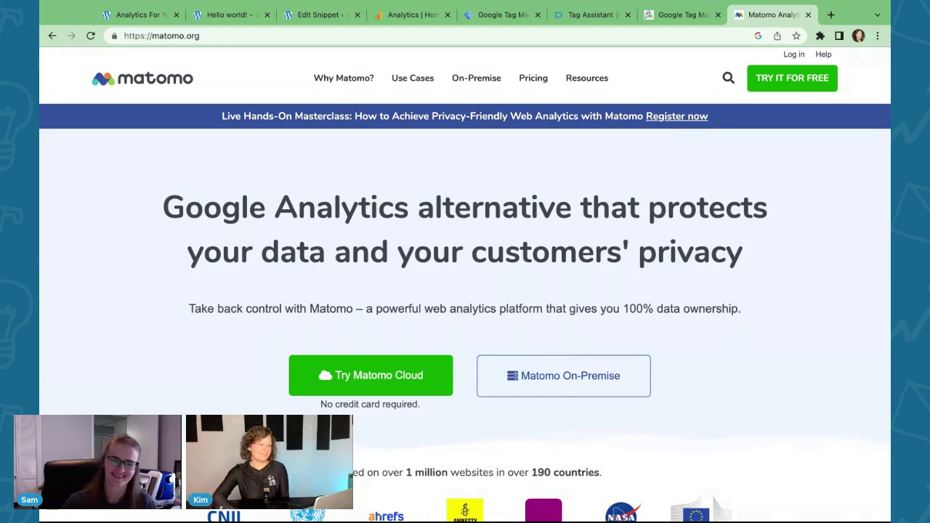
key("ctrl+w")
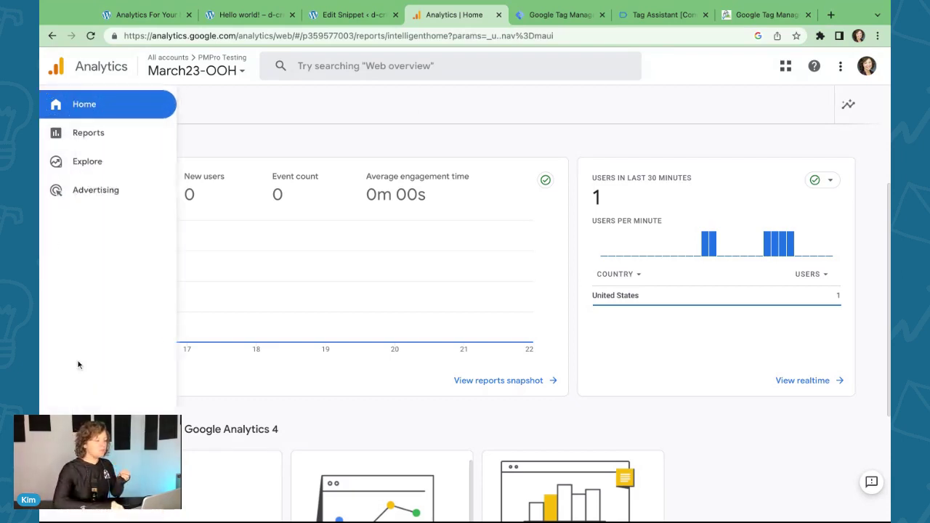
Step: Open the Audiences list in the admin settings of the March23-OOH property
left_click(56, 494)
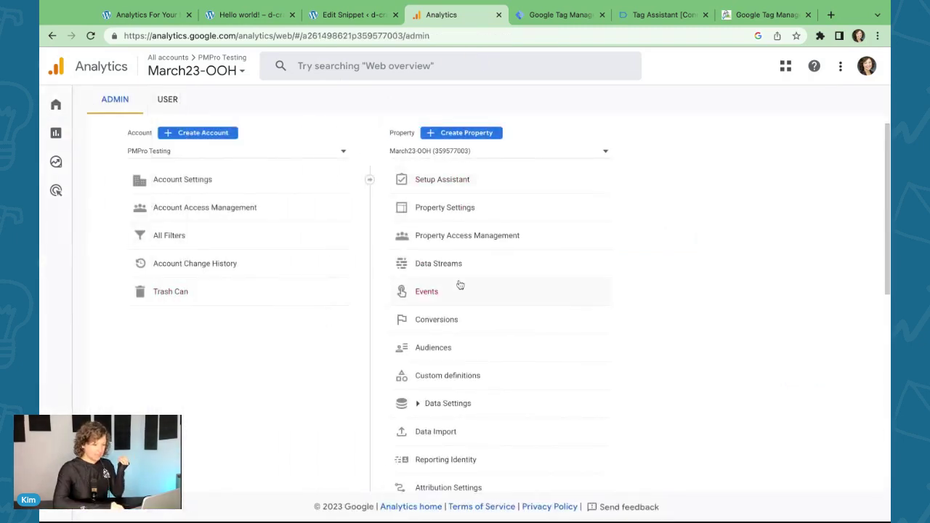
scroll(459, 284, "down", 1)
left_click(446, 301)
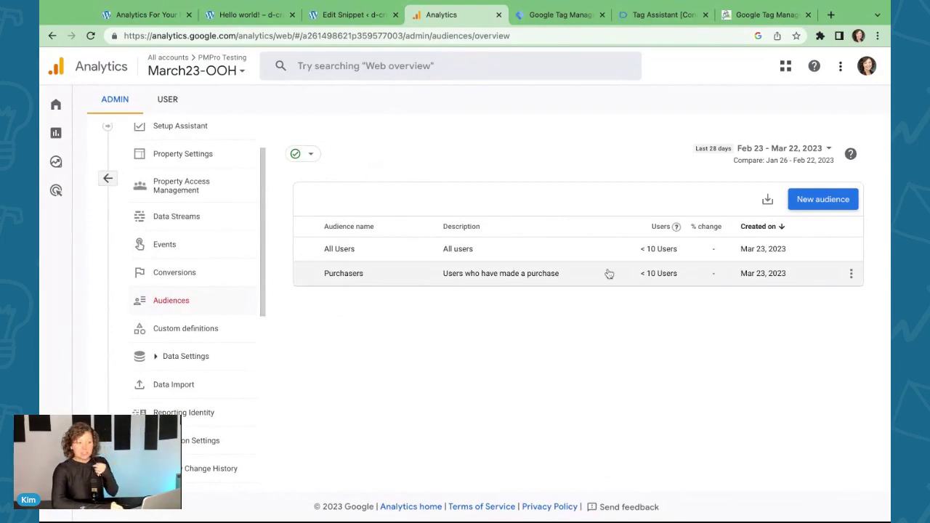
left_click(826, 198)
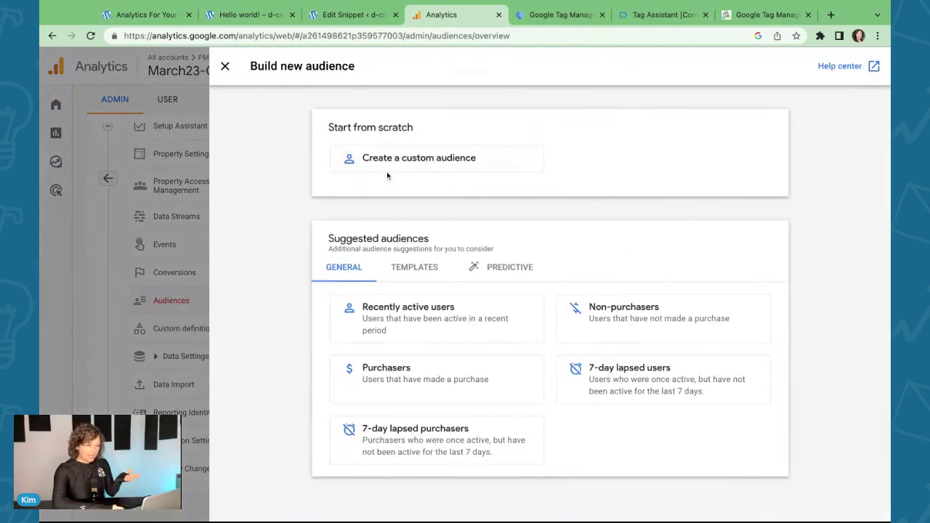
left_click(400, 167)
left_click(225, 67)
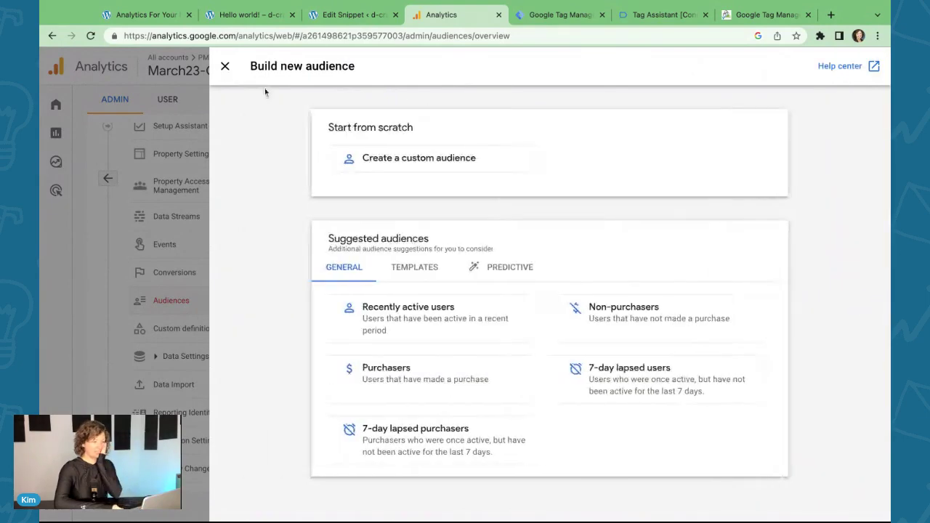
left_click(225, 65)
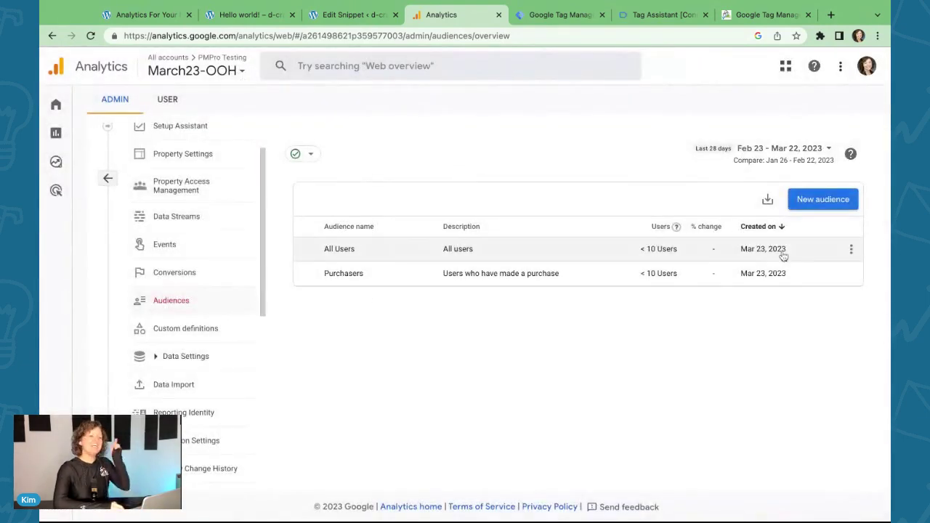
Step: Start a custom audience from scratch that includes users based on the membership_level dimension
left_click(835, 204)
left_click(535, 149)
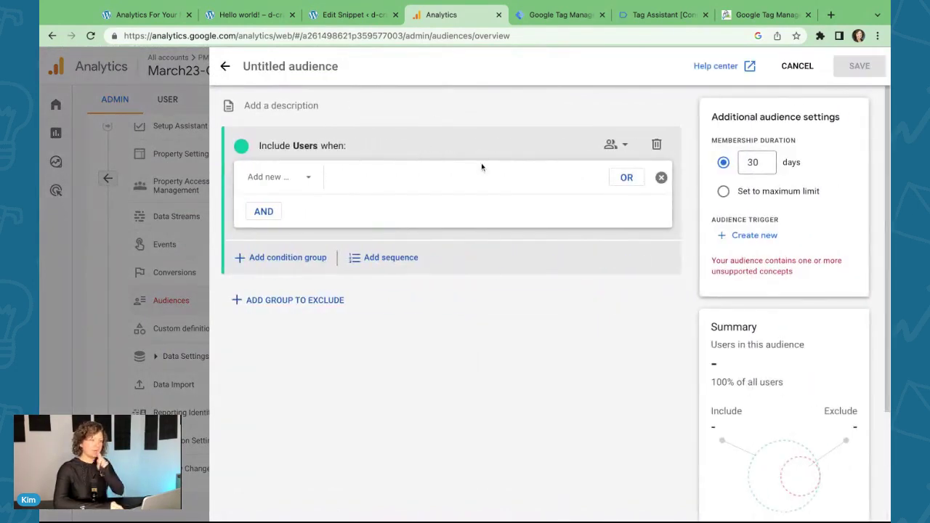
left_click(281, 61)
left_click(278, 177)
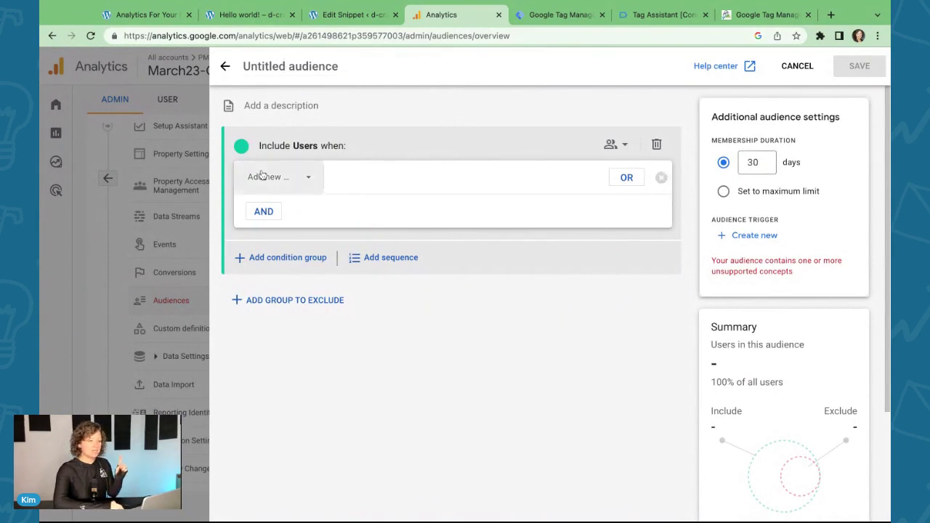
type("member")
left_click(523, 270)
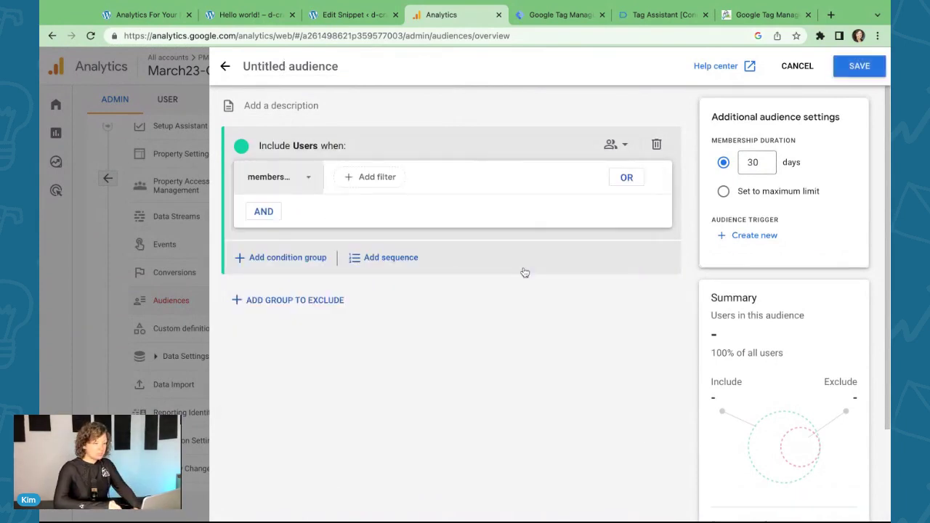
Step: Filter the membership_level condition to values that contain 1
left_click(374, 178)
left_click(382, 243)
left_click(396, 207)
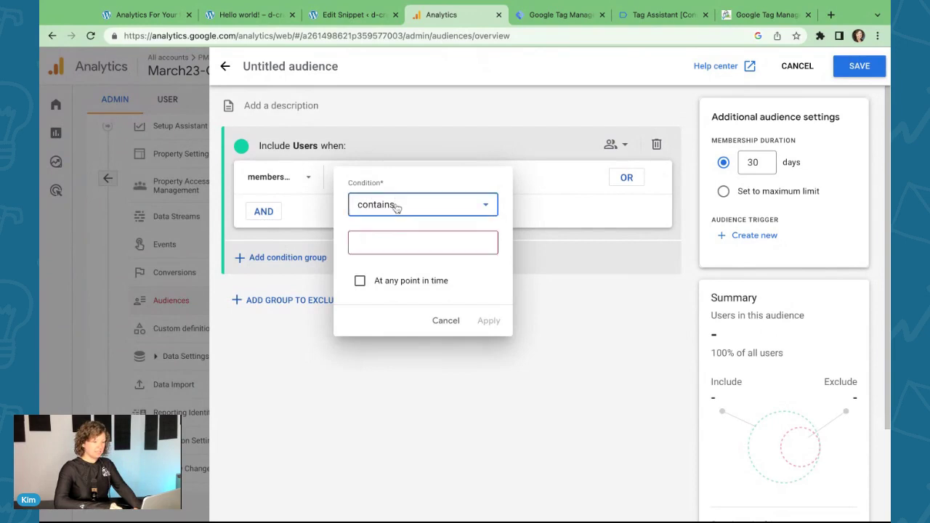
left_click(399, 208)
left_click(396, 239)
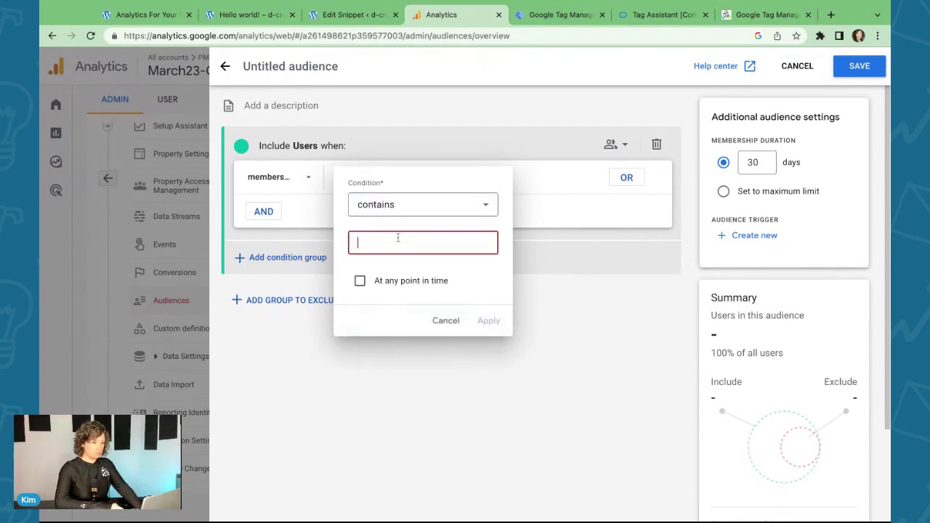
type("1")
left_click(493, 321)
Step: Add an OR condition that also uses the membership_level dimension
left_click(626, 178)
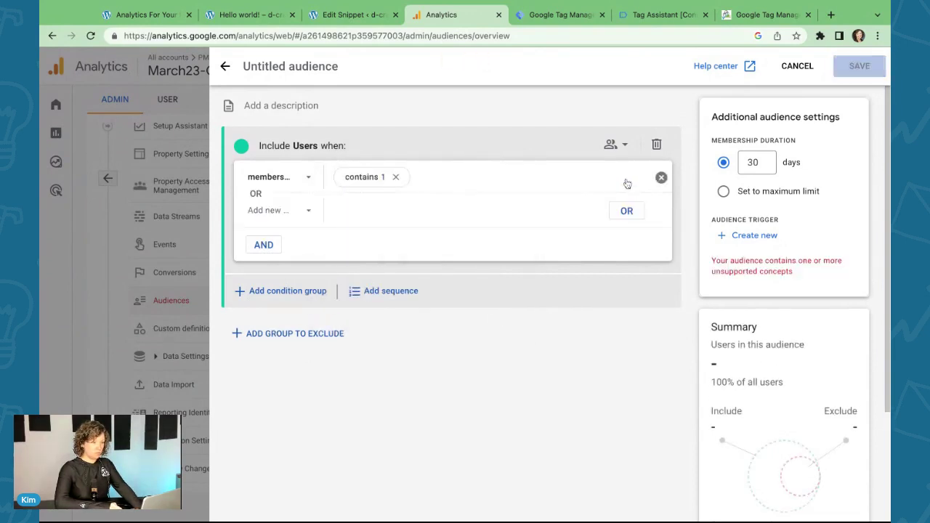
left_click(282, 210)
type("memb")
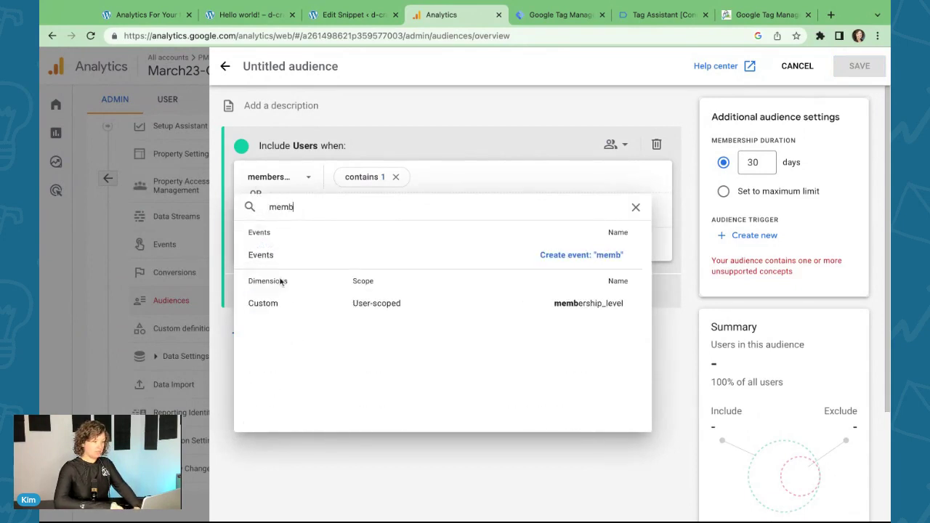
left_click(388, 303)
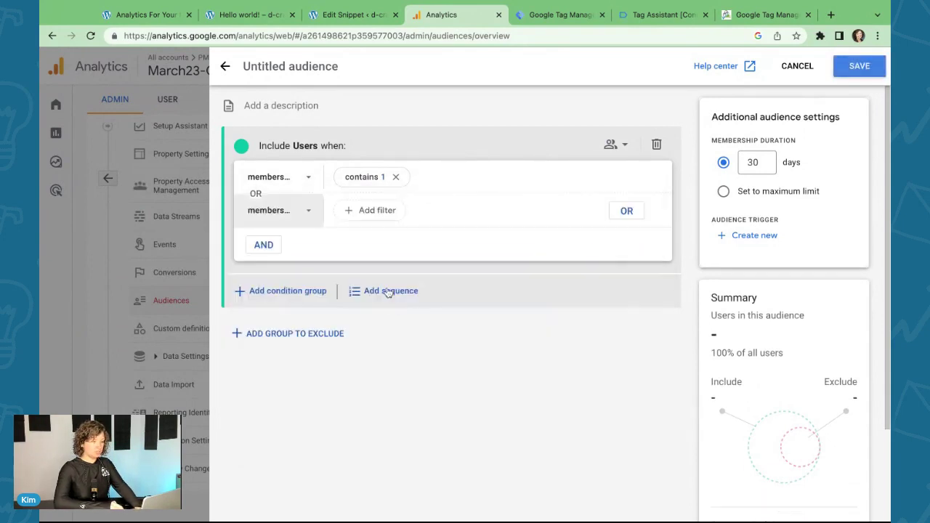
Step: Replace the filter of the first membership_level condition with contains 2
left_click(395, 176)
left_click(380, 177)
left_click(391, 242)
type("2")
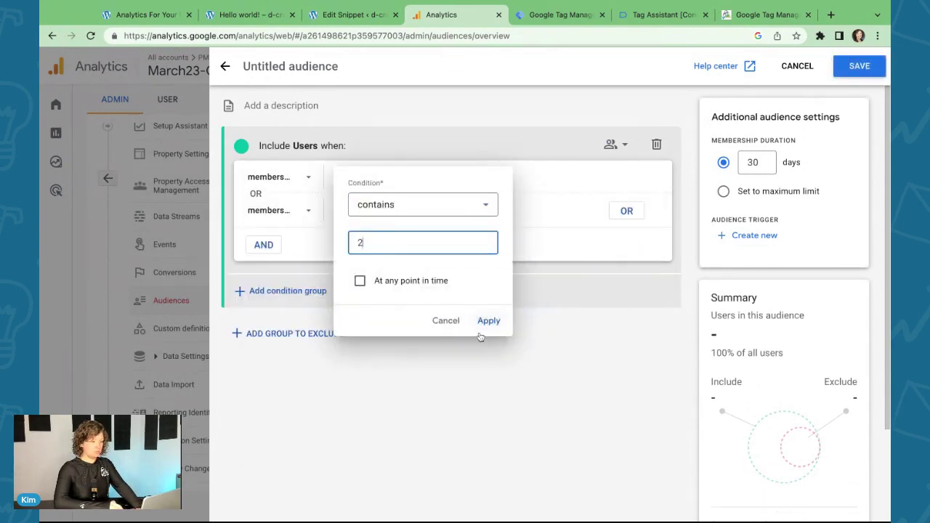
left_click(483, 321)
Step: Filter the second membership_level condition to values that contain 3
left_click(377, 212)
left_click(414, 276)
type("3")
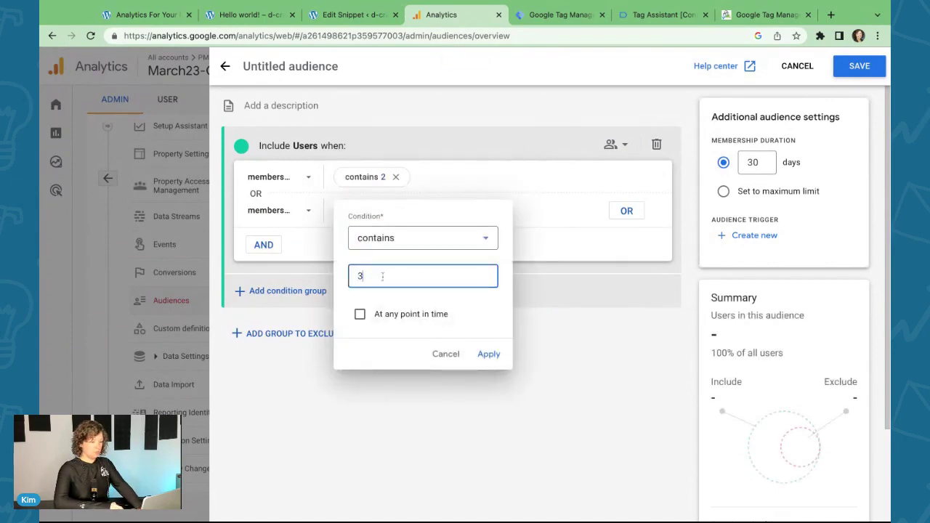
left_click(488, 354)
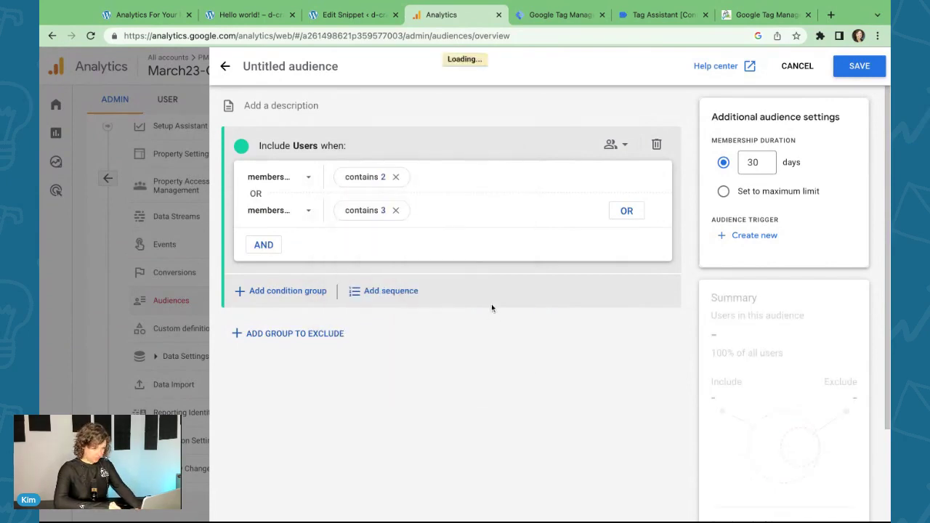
Step: Name the audience Paying Members
left_click(305, 67)
type("Paying Members")
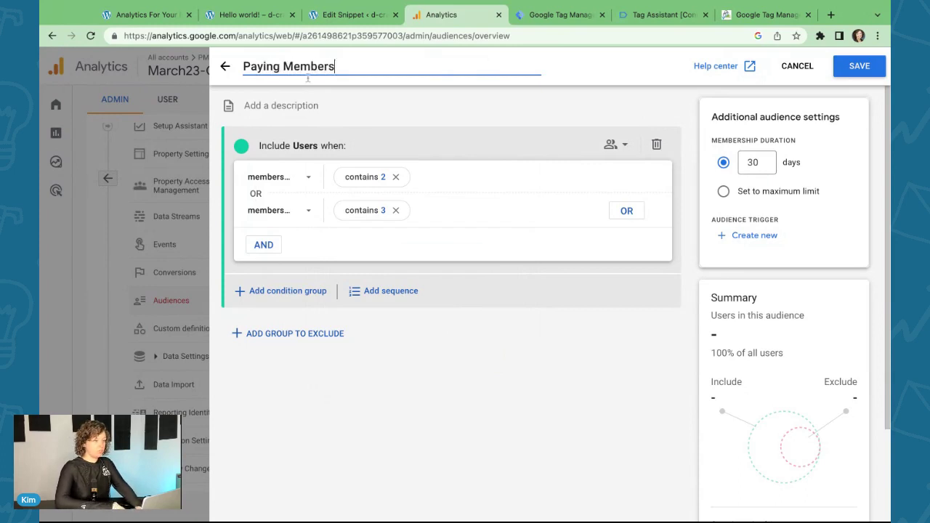
left_click(611, 335)
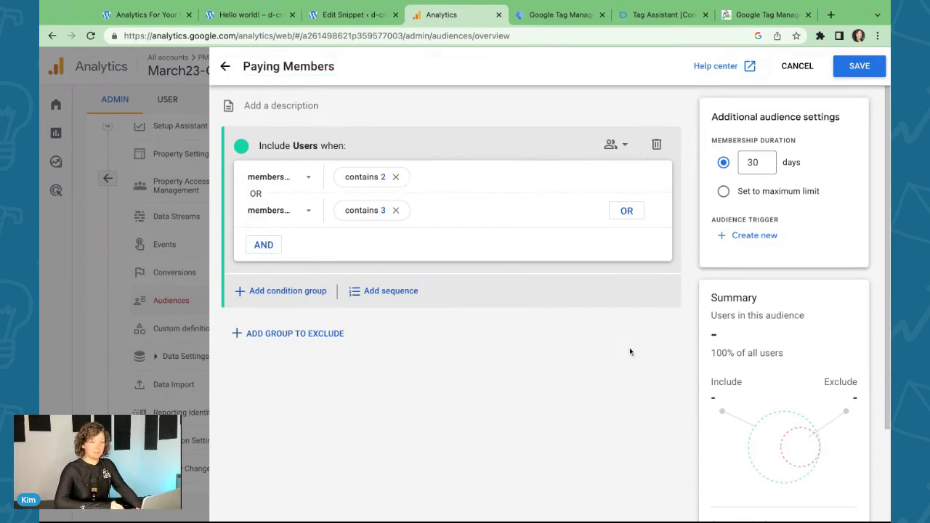
Step: Set the audience's membership duration to 30 days and save the audience
left_click_drag(711, 117, 848, 117)
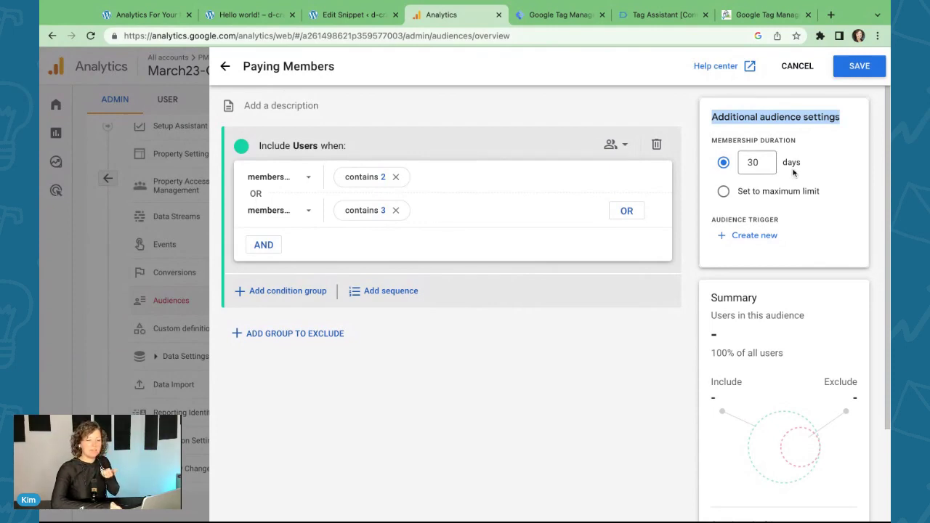
left_click(756, 193)
left_click(723, 162)
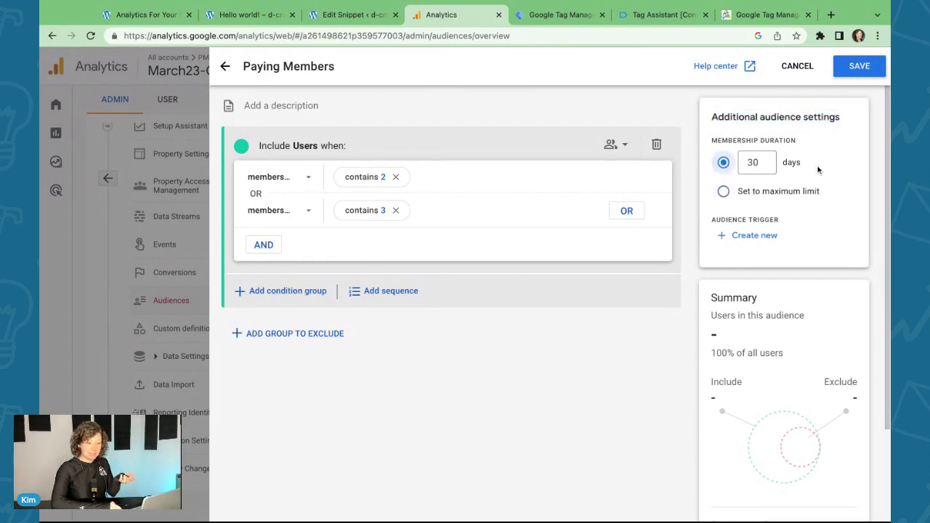
left_click(858, 65)
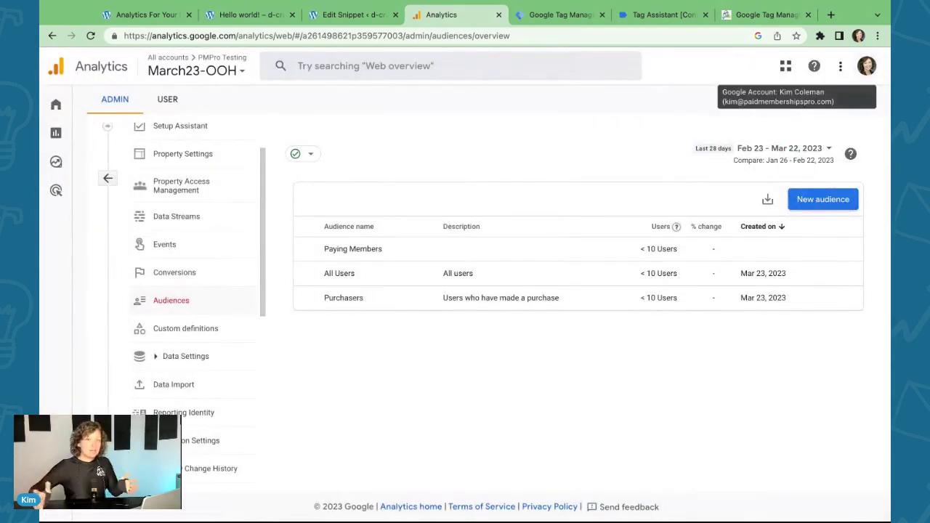
Step: Check the level IDs in the Paid Memberships Pro settings of the WordPress site and return to the Analytics audiences
left_click(274, 24)
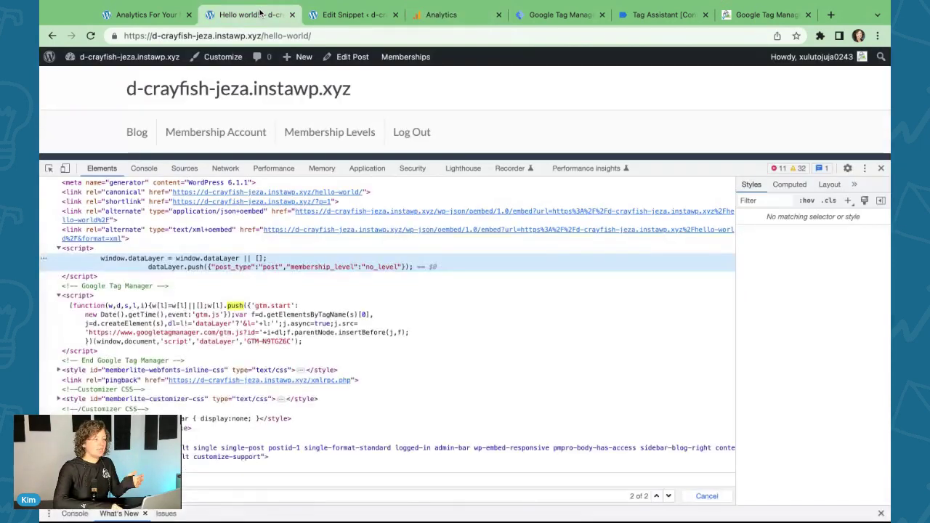
mouse_move(395, 57)
left_click(396, 140)
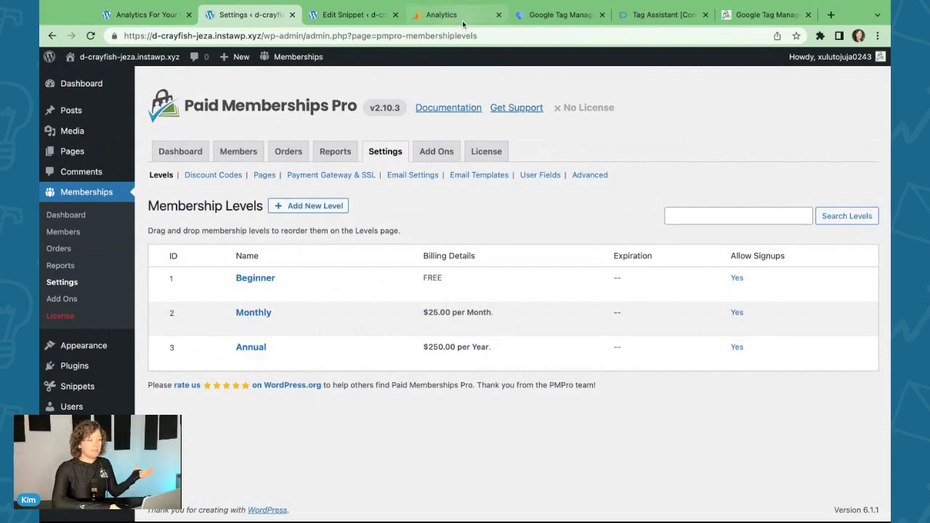
left_click(441, 14)
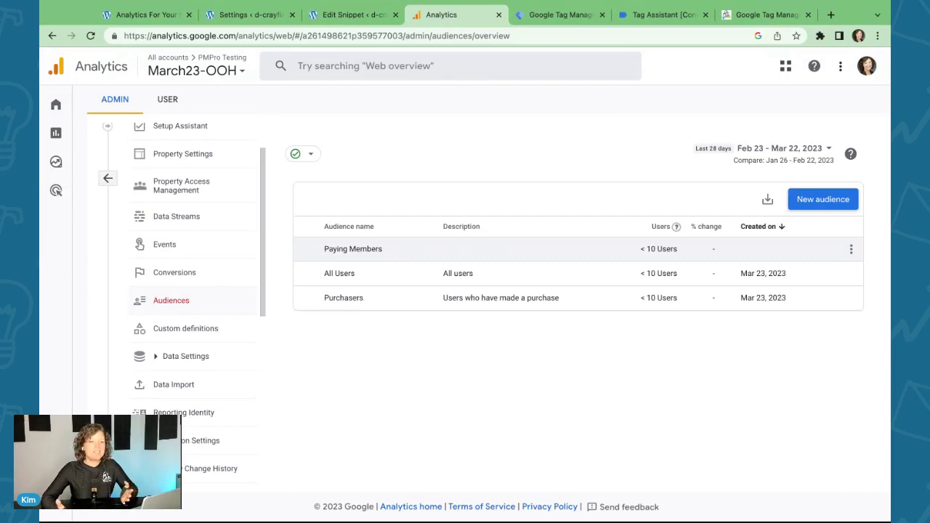
Step: Start another custom audience from scratch and name it Free Members
left_click(821, 200)
left_click(385, 158)
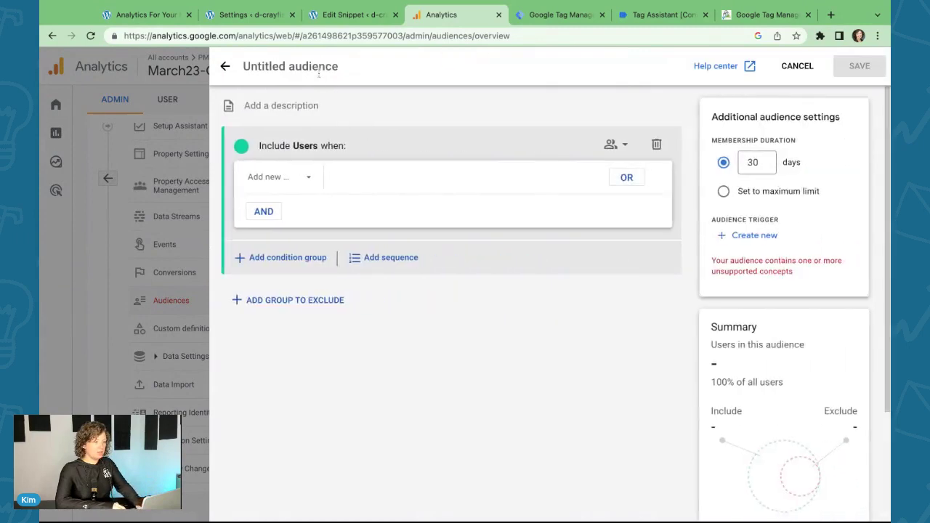
left_click(309, 67)
type("Free Members")
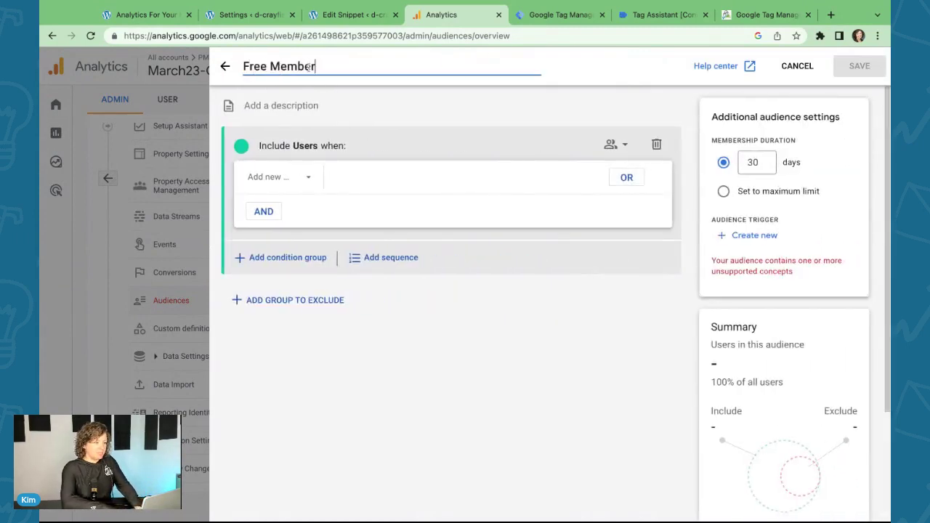
Step: Include users whose membership_level contains 1 in the Free Members audience and save it
left_click(294, 183)
type("memb")
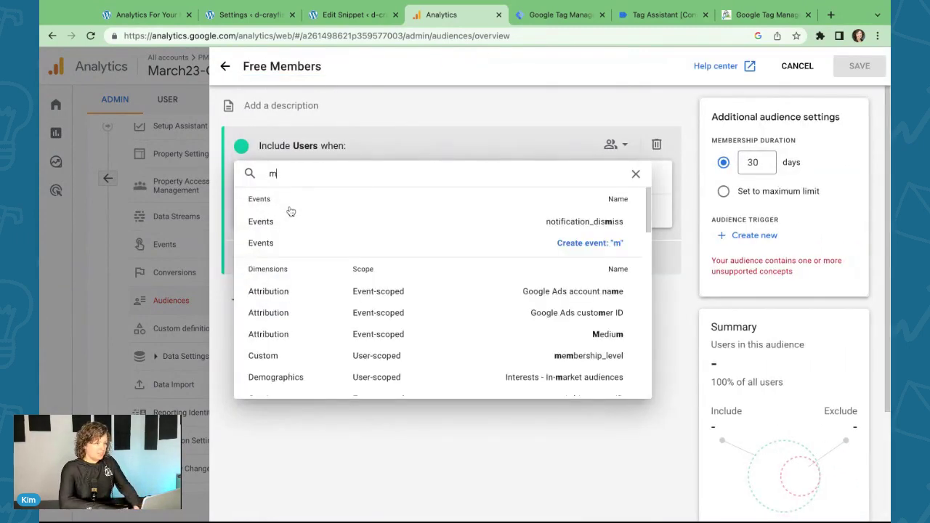
left_click(378, 272)
left_click(374, 177)
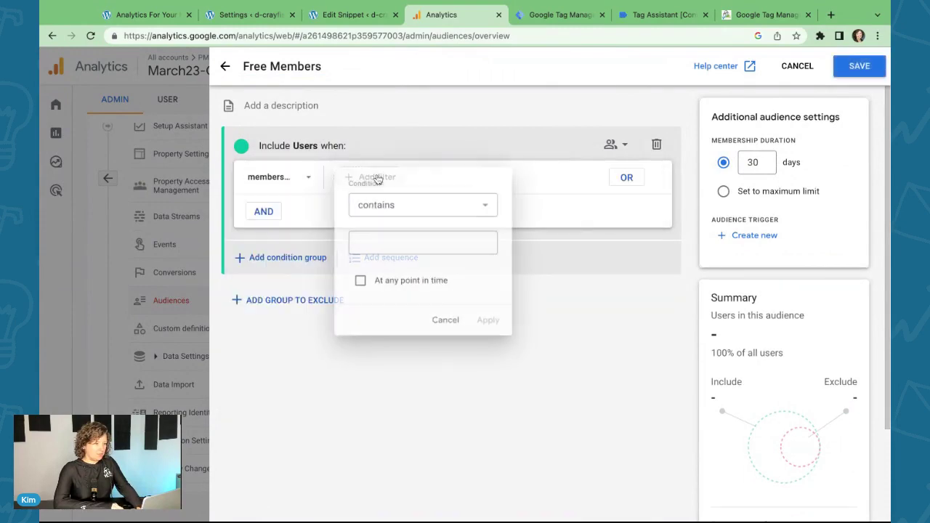
left_click(383, 240)
type("1")
left_click(486, 317)
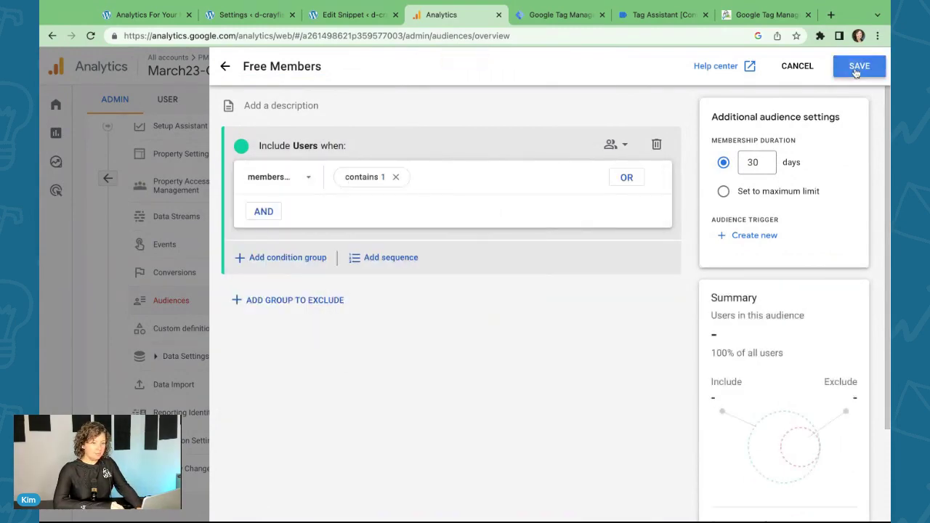
left_click(859, 65)
Step: Start another custom audience from scratch and name it All Members
left_click(819, 201)
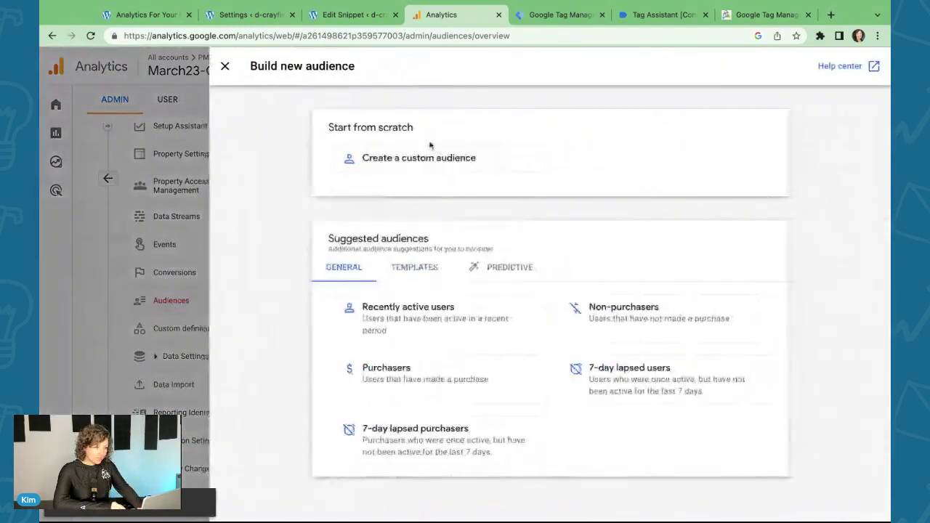
left_click(383, 163)
type("All Members")
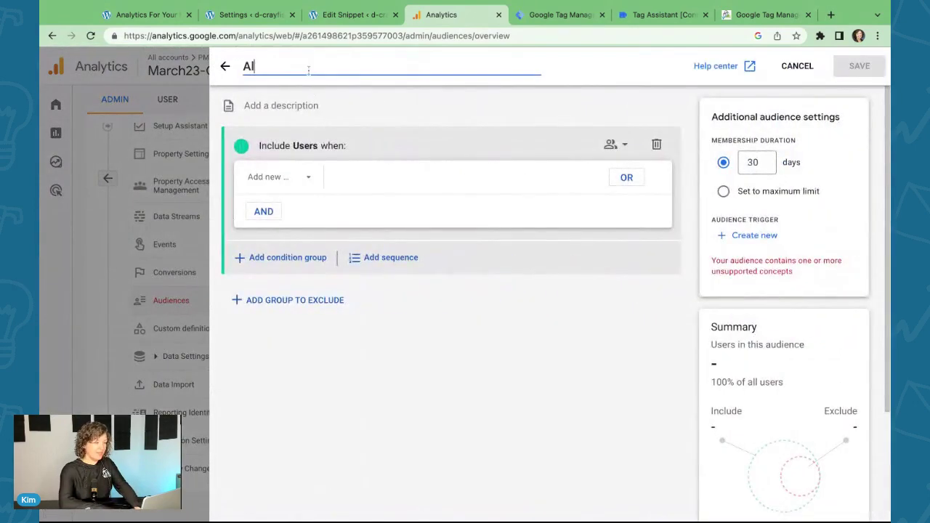
Step: Include users whose membership_level does not contain no_level in the All Members audience and save it
left_click(289, 184)
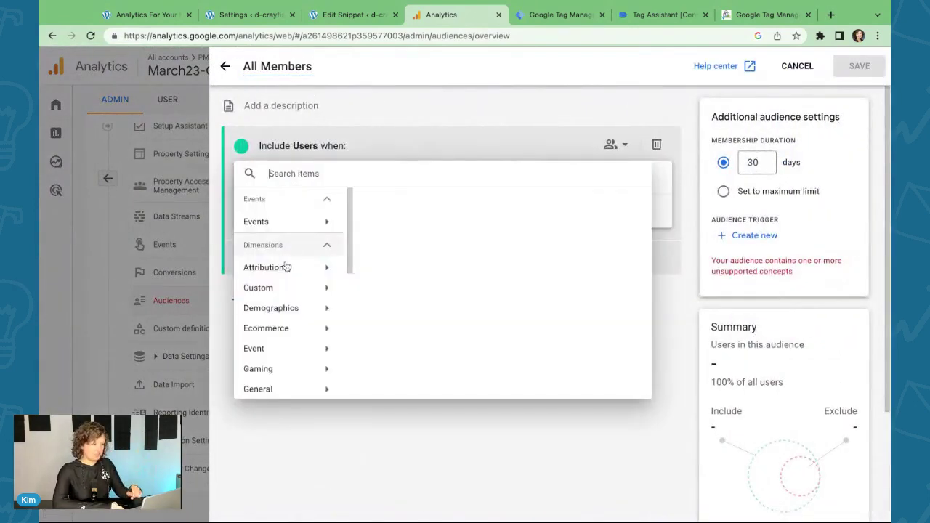
left_click(287, 266)
left_click(423, 205)
scroll(402, 306, "up", 5)
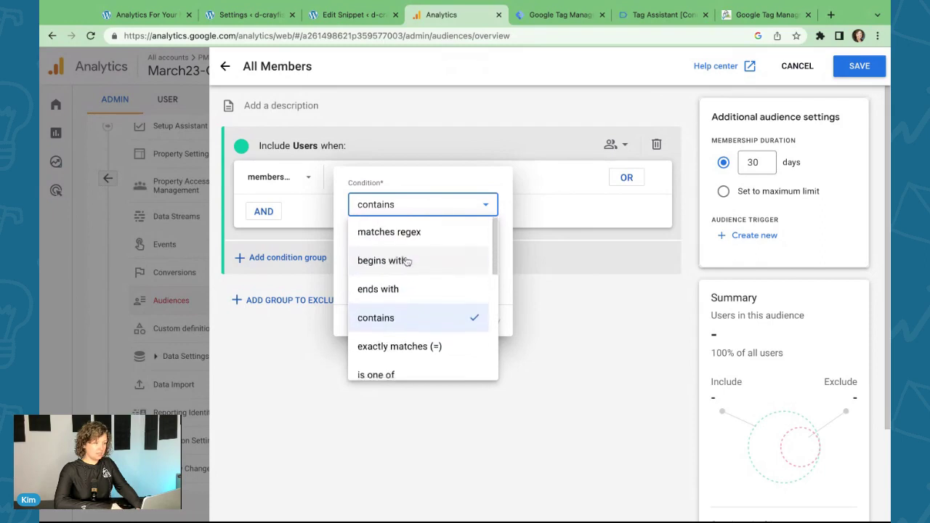
scroll(407, 261, "down", 5)
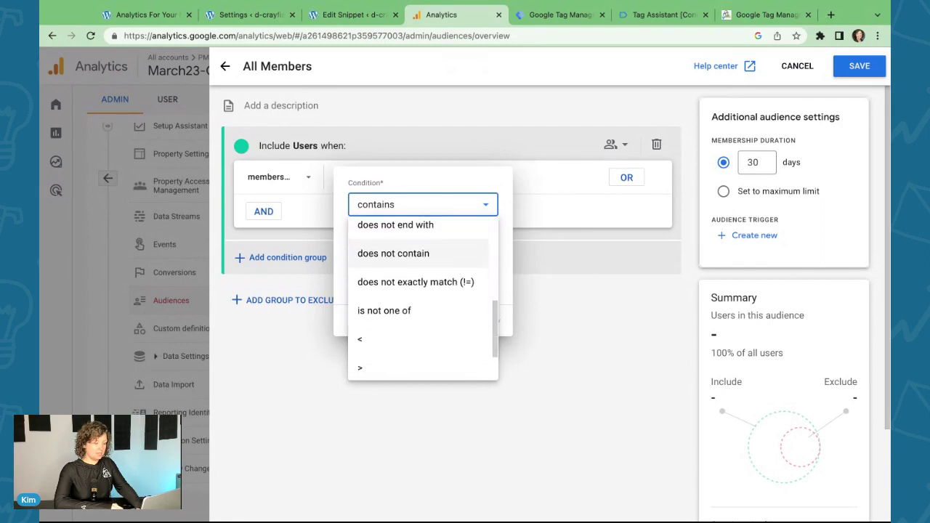
left_click(396, 270)
type("no")
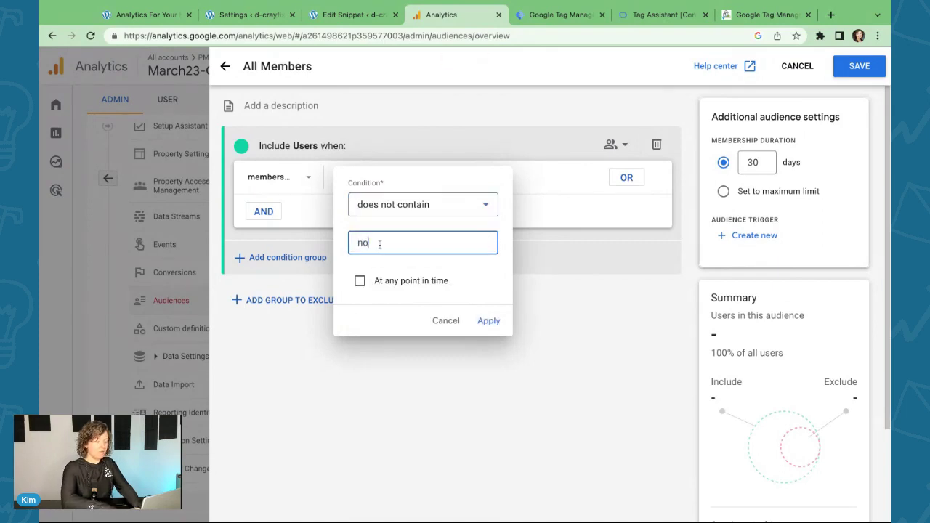
type("vel")
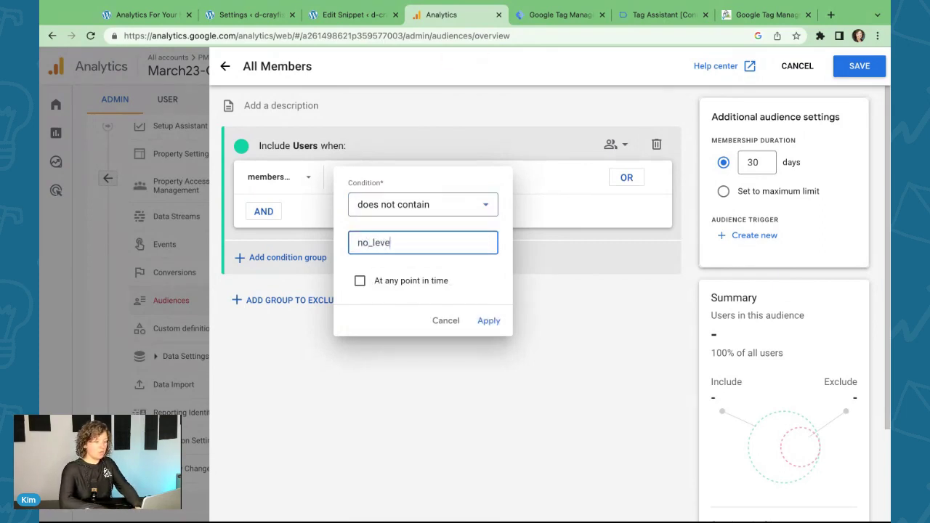
left_click(489, 321)
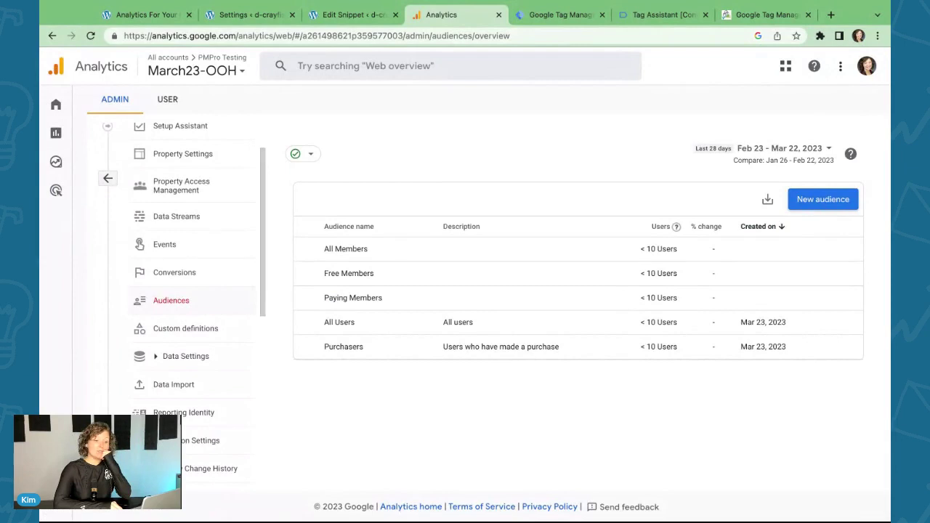
Step: Open the Pages and screens engagement report of the property
mouse_move(56, 133)
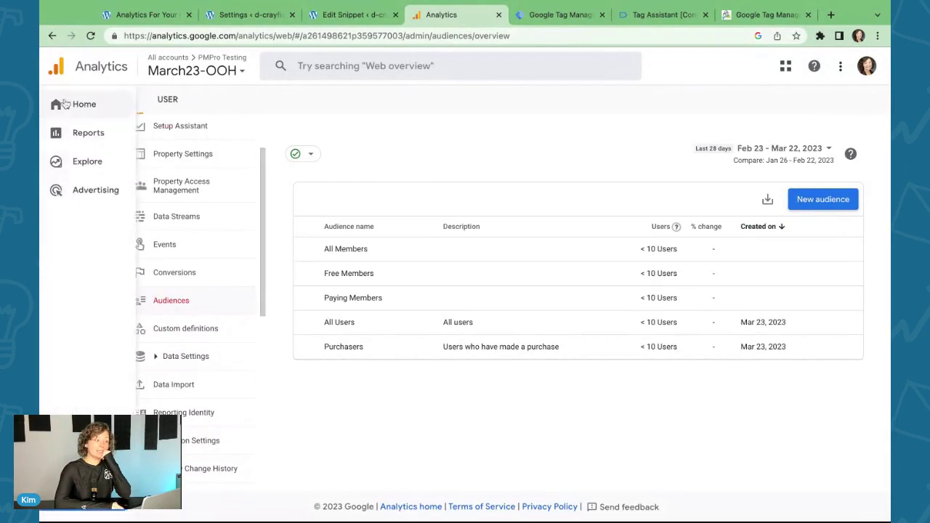
left_click(87, 130)
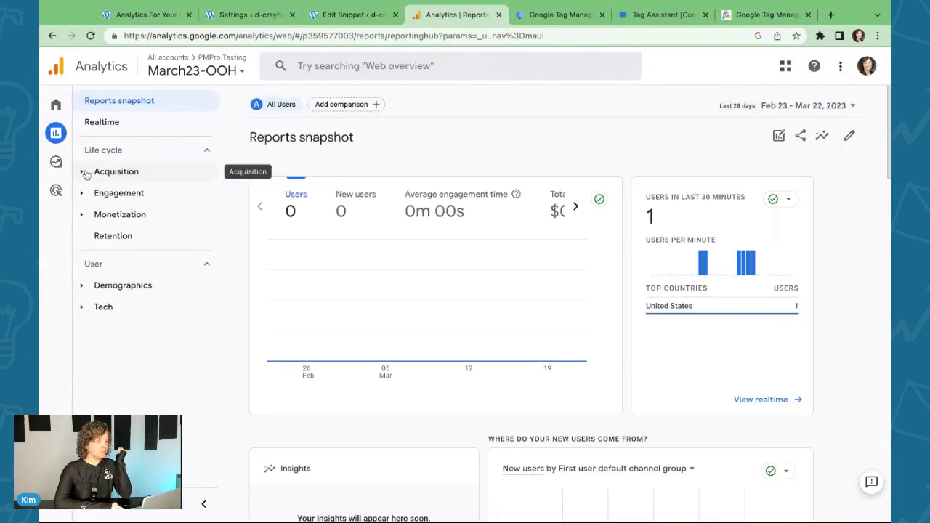
left_click(89, 173)
left_click(91, 259)
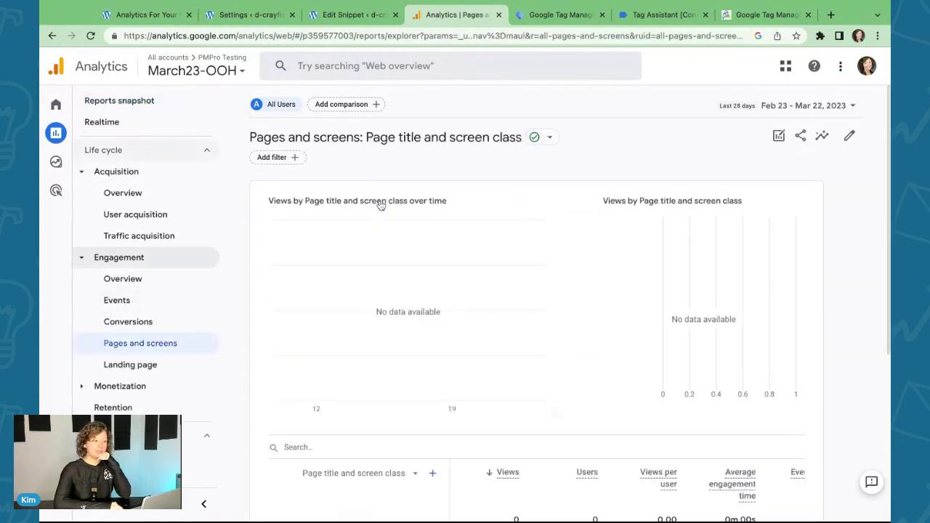
Step: Filter the Pages and screens report to include only the audience name Paying Members
left_click(284, 159)
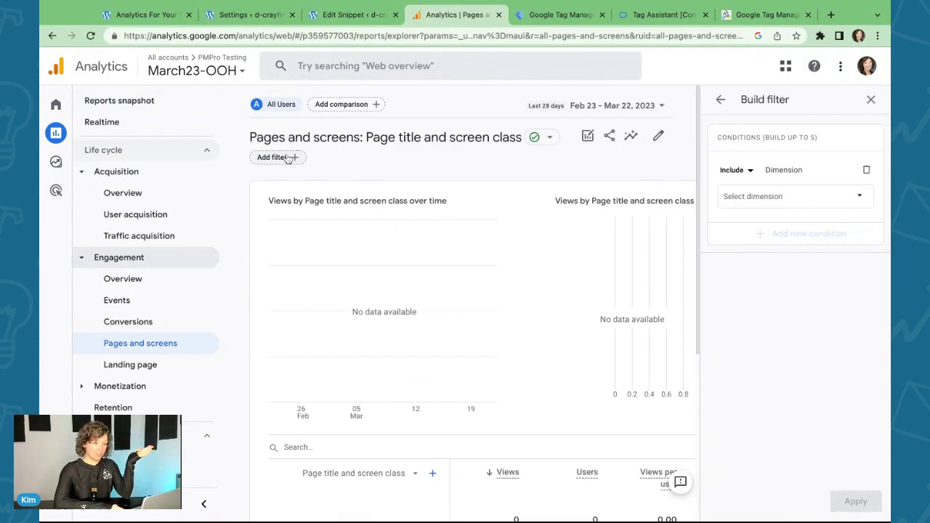
left_click(756, 195)
type("audi")
left_click(756, 249)
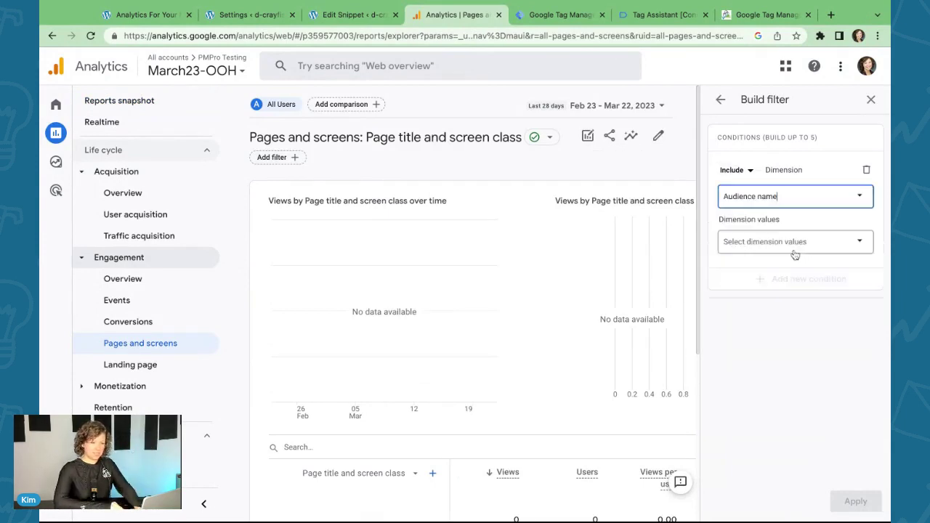
left_click(763, 241)
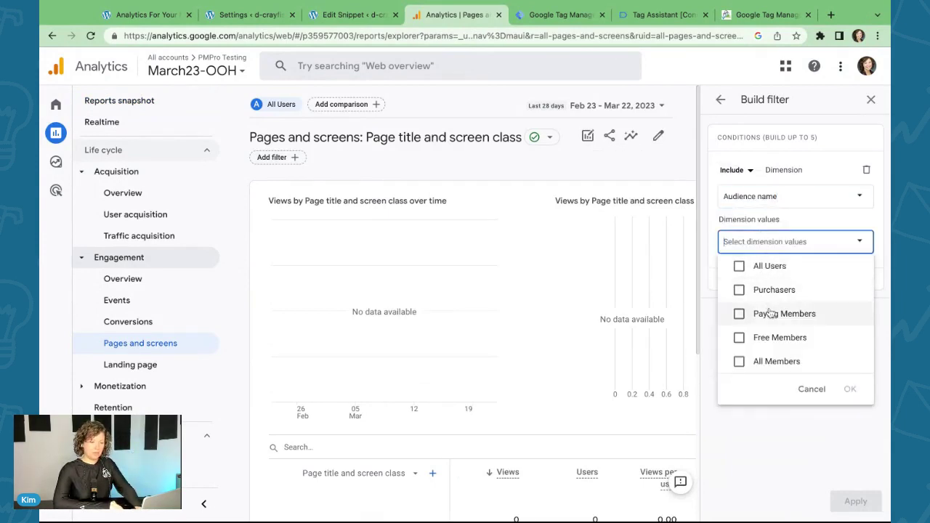
left_click(740, 313)
left_click(849, 390)
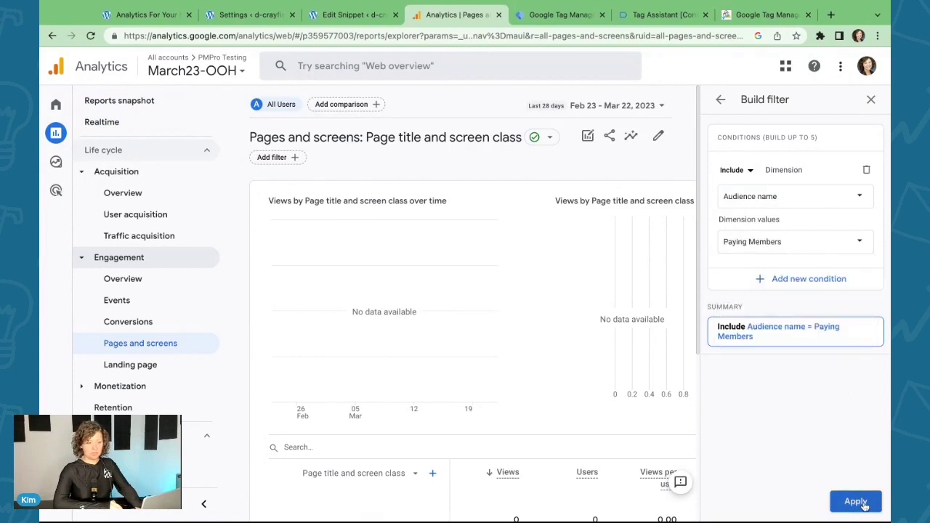
left_click(854, 501)
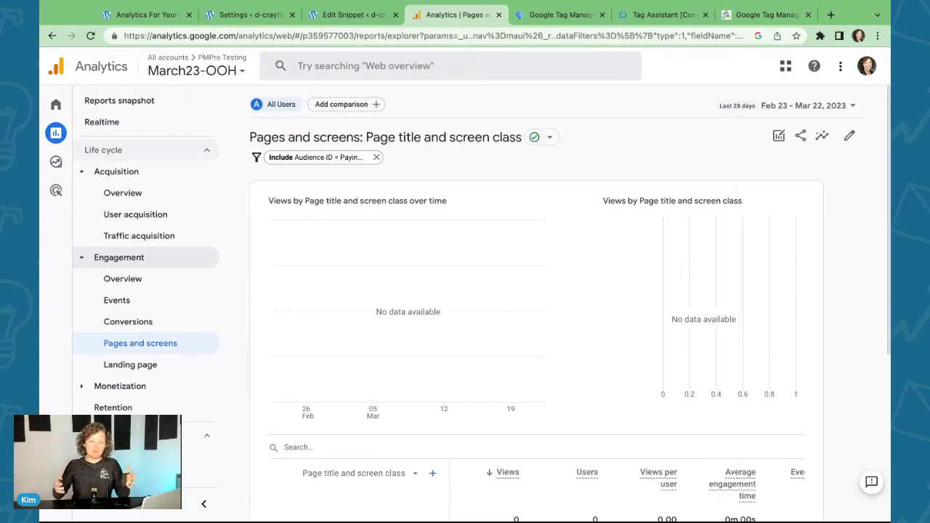
scroll(537, 313, "down", 4)
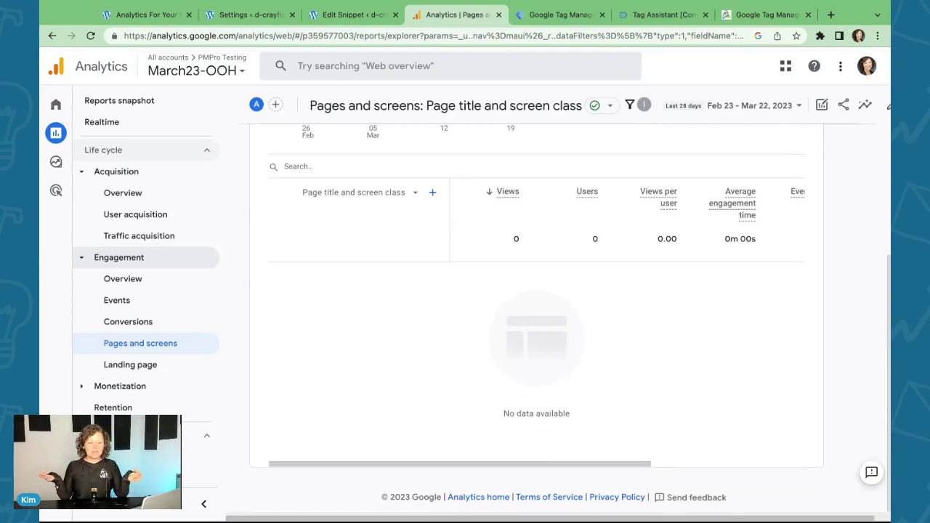
scroll(509, 291, "up", 5)
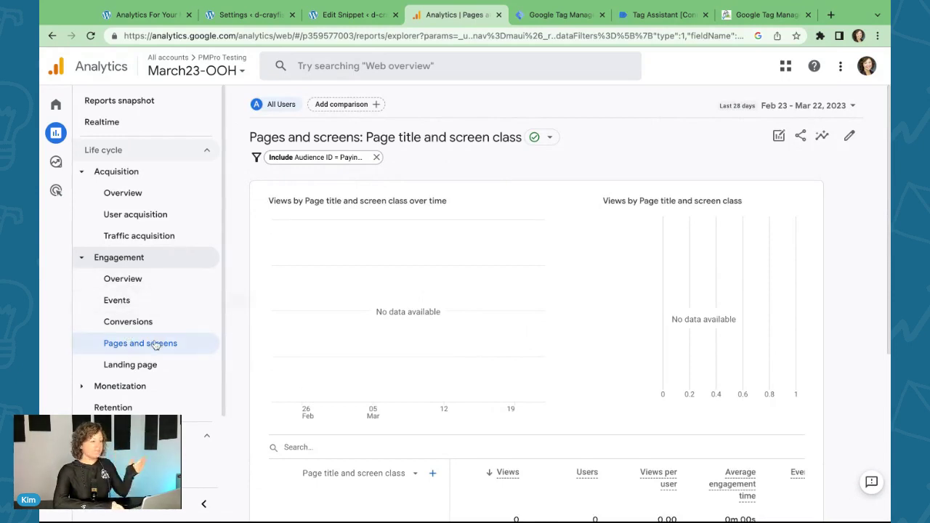
scroll(441, 240, "down", 4)
scroll(436, 278, "up", 5)
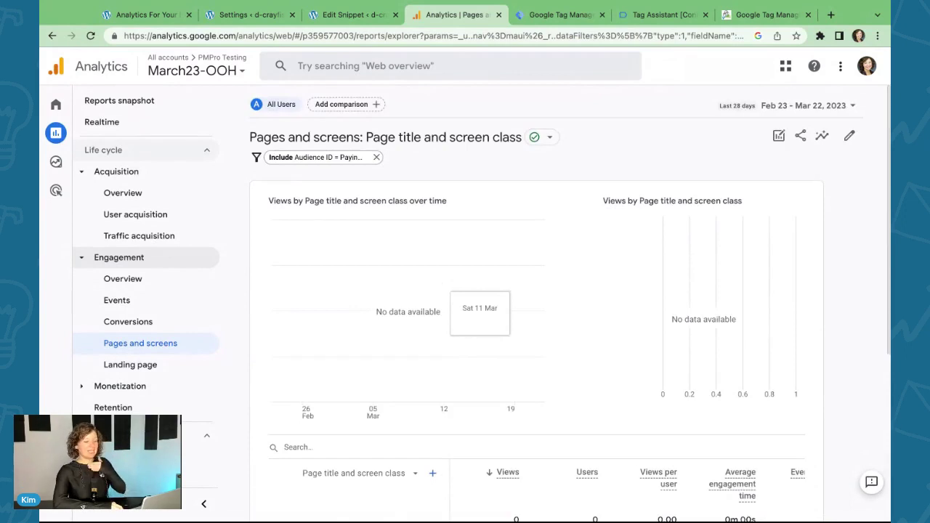
Step: Check which custom dimensions the filter builder offers for the Pages and screens report
left_click(159, 237)
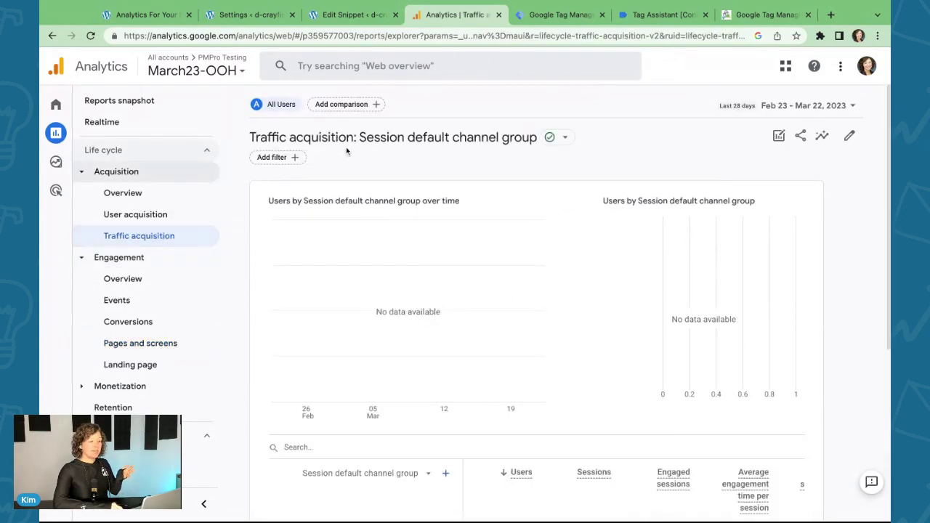
left_click(284, 158)
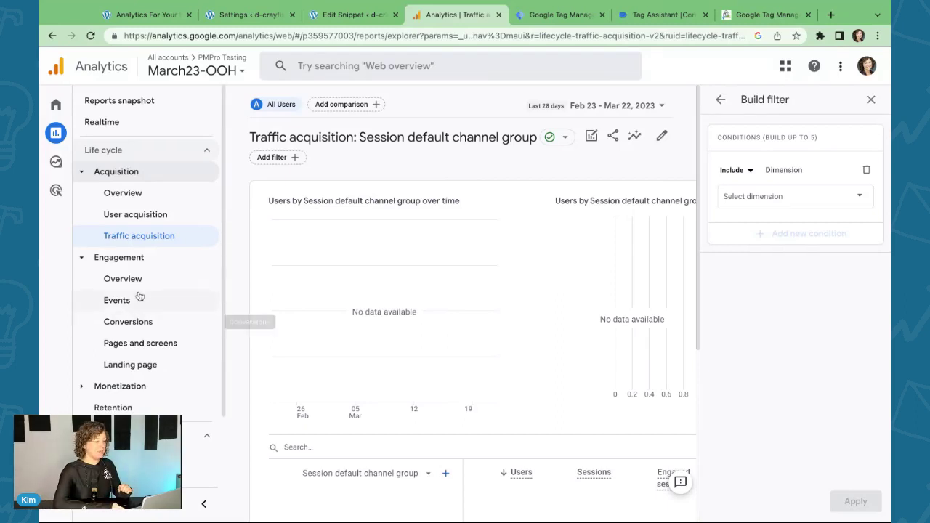
left_click(145, 344)
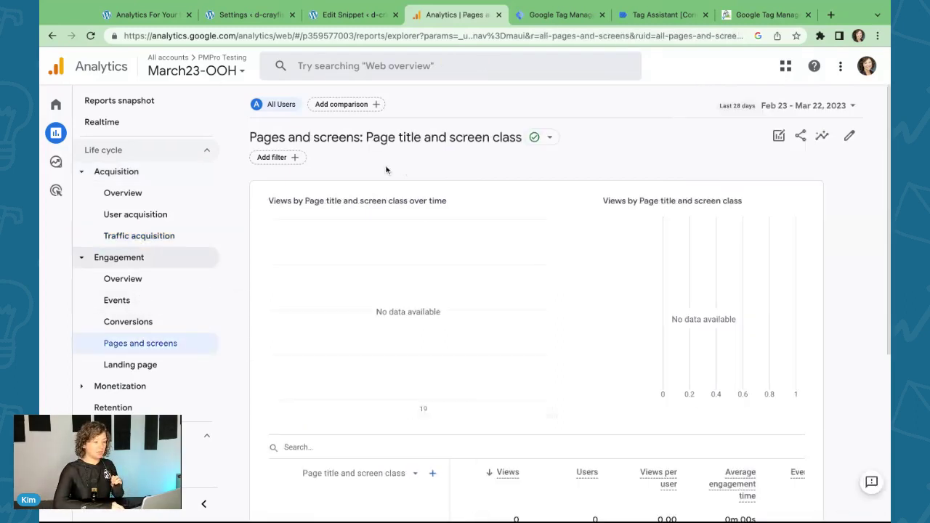
left_click(294, 159)
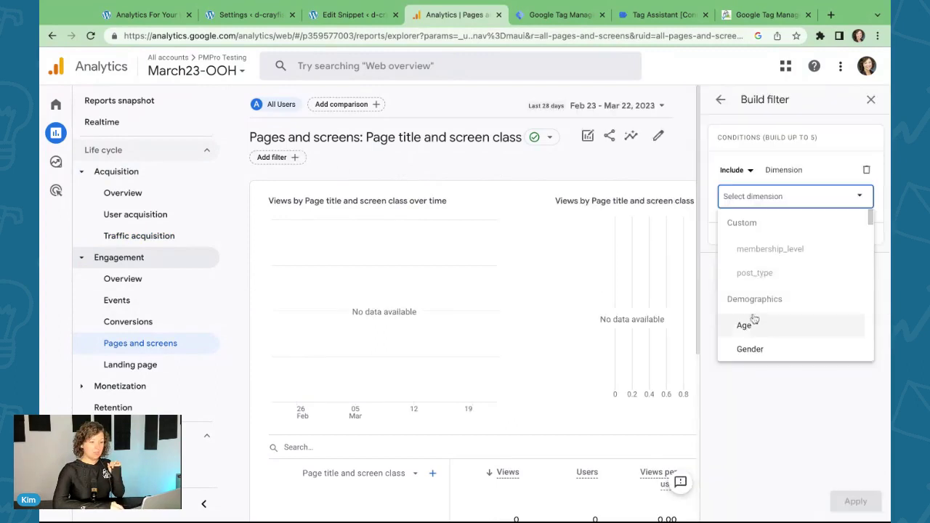
left_click(749, 275)
left_click(741, 198)
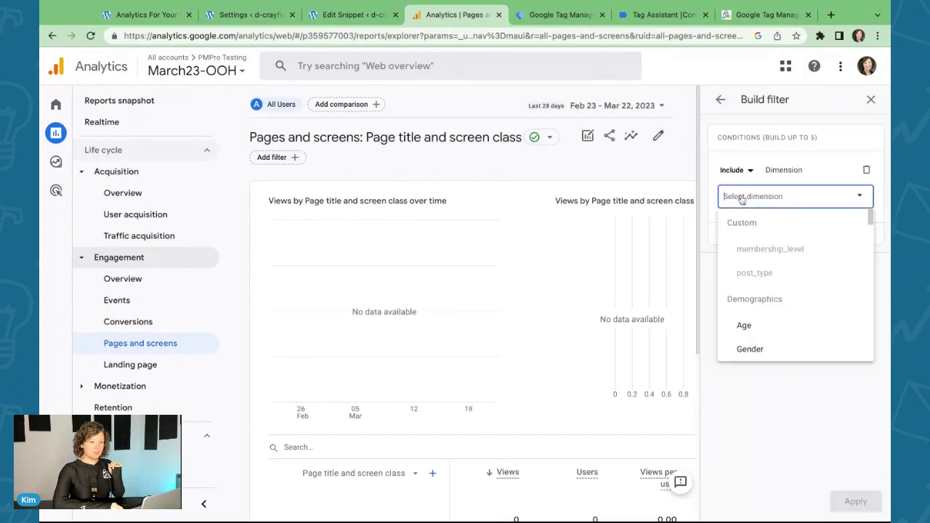
left_click(768, 266)
left_click(763, 202)
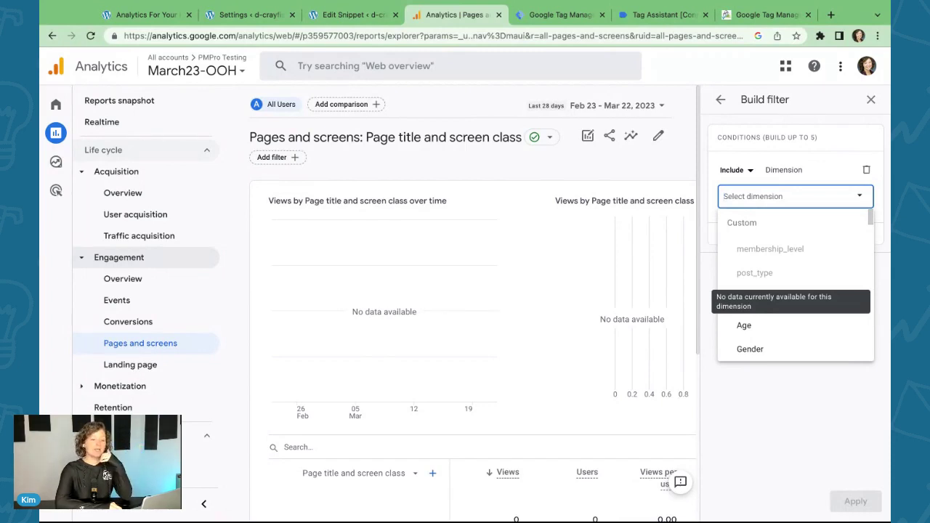
left_click(763, 377)
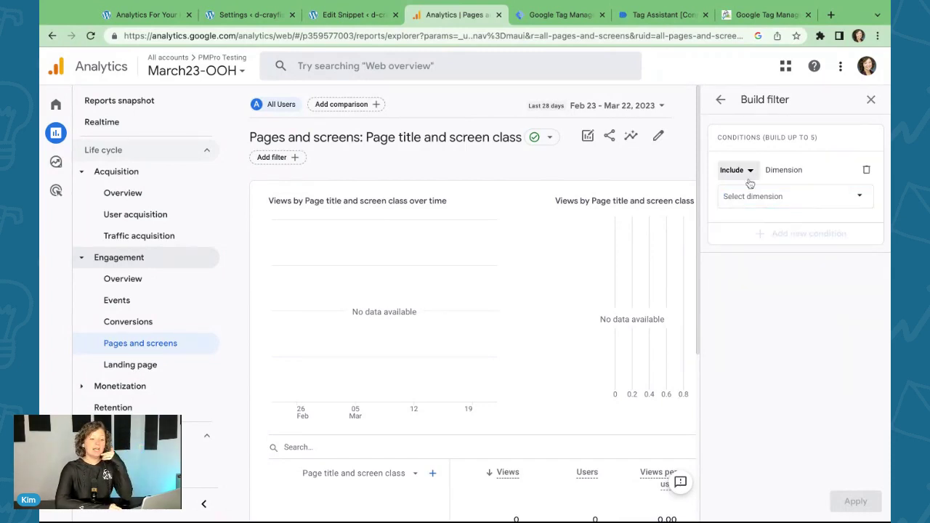
left_click(875, 102)
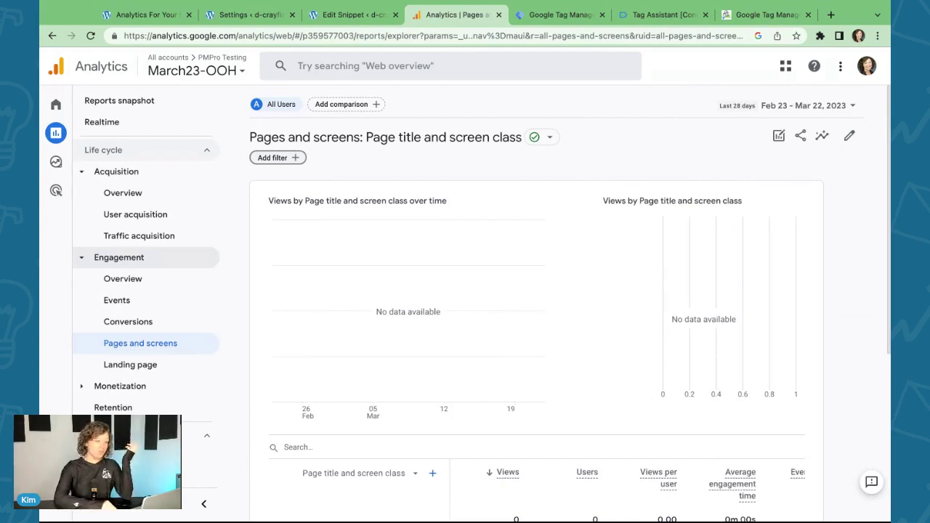
Step: Reopen the Pages and screens filter builder, check the membership_level custom dimension, and close the builder without applying a filter
left_click(289, 159)
left_click(779, 197)
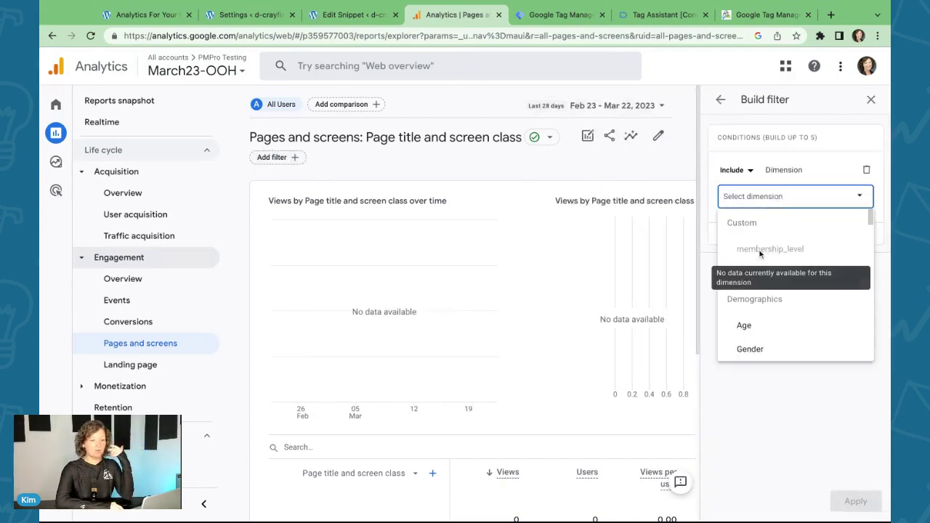
left_click(774, 250)
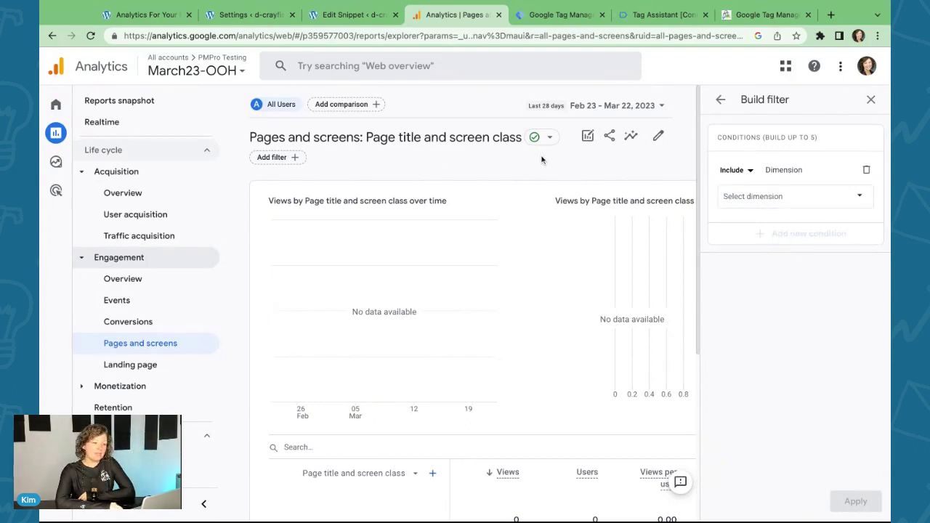
left_click(871, 100)
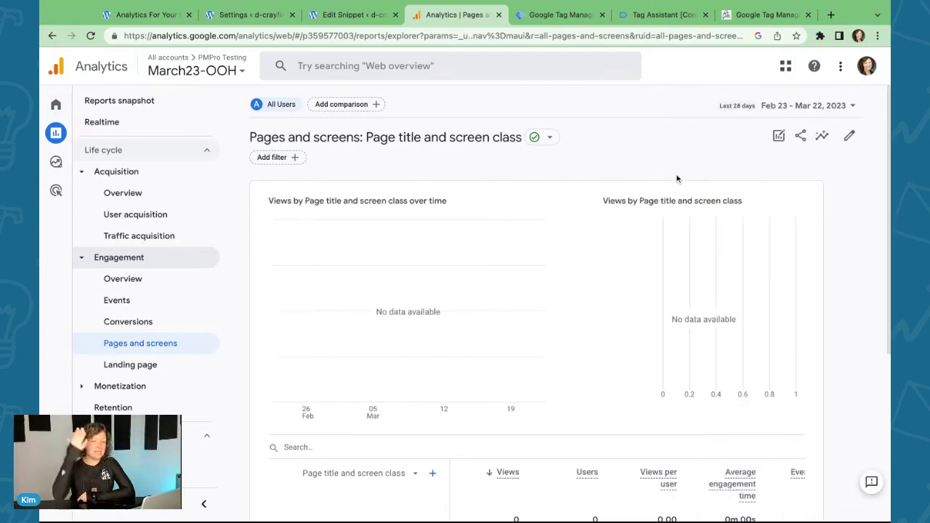
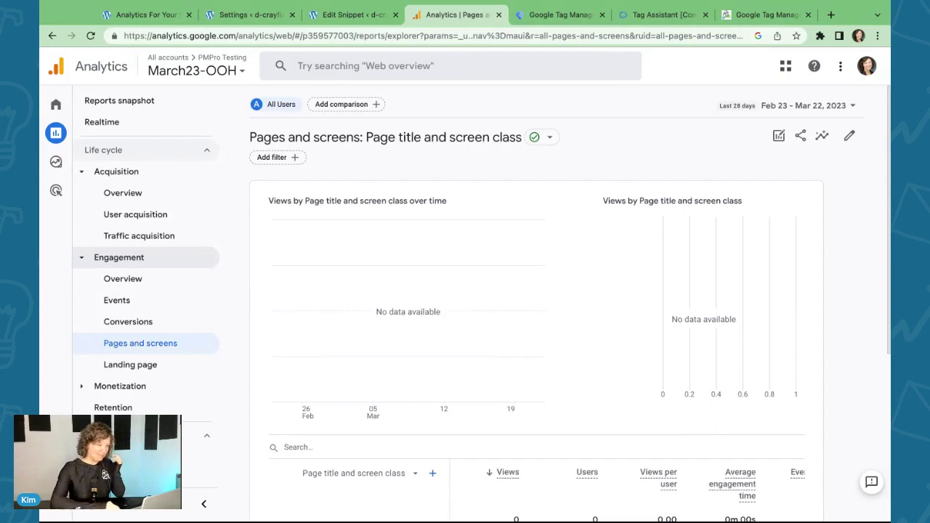
Step: View the Engagement Conversions report and the property's conversion events in the admin settings
left_click(153, 322)
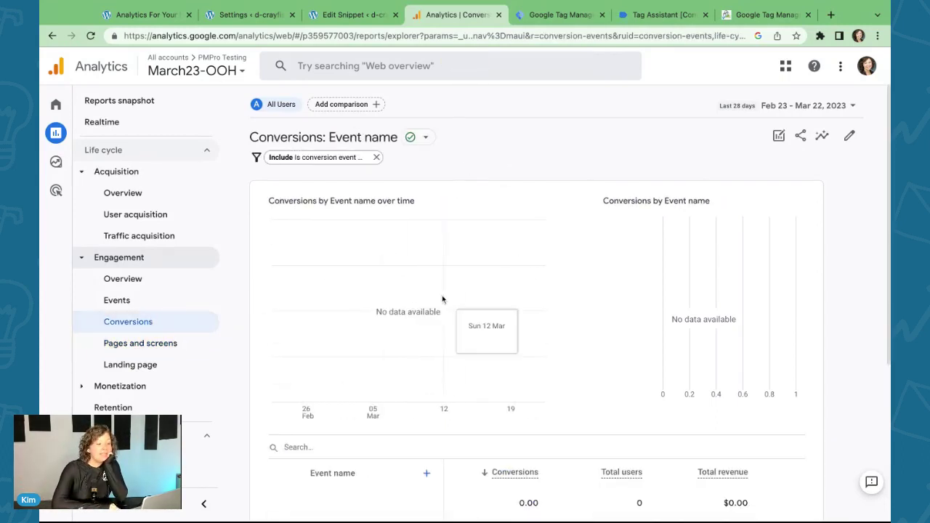
scroll(458, 283, "down", 4)
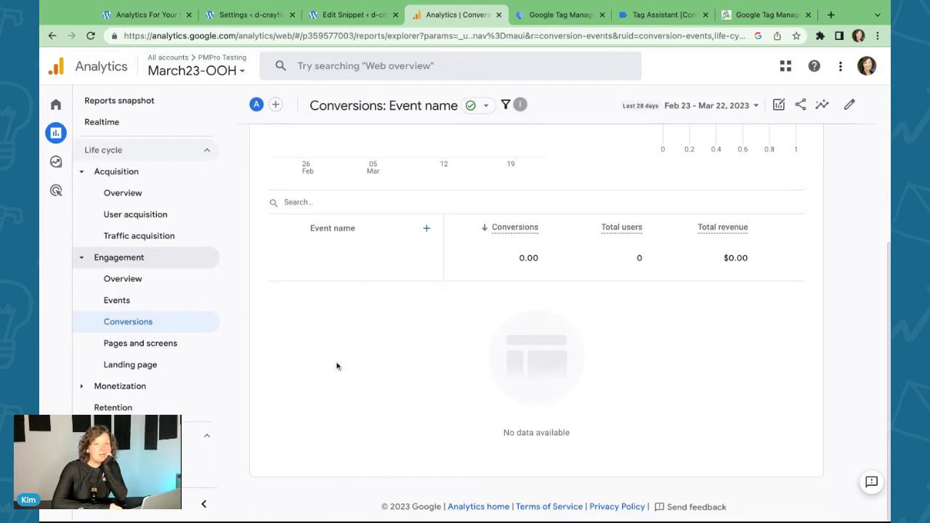
left_click(56, 502)
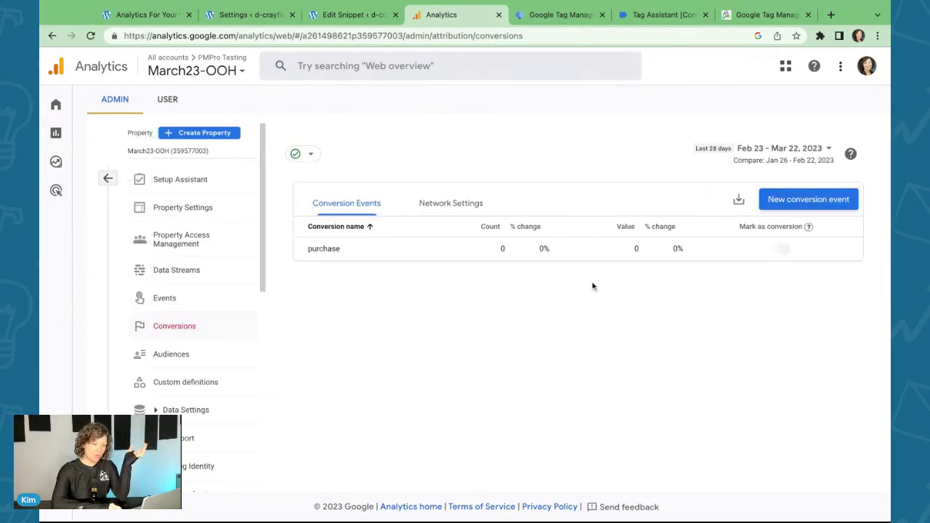
Step: Start a new custom event from the property's Events settings and name it free_signup
left_click(185, 298)
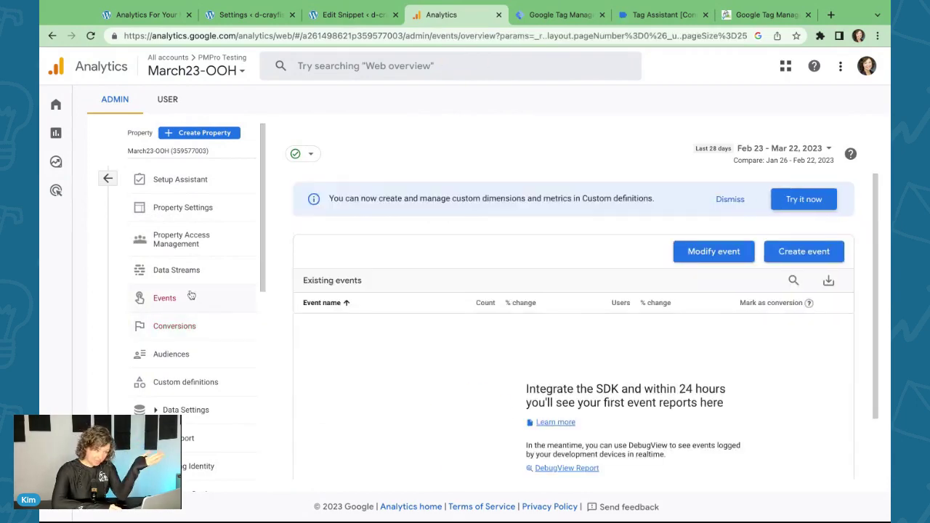
left_click(770, 251)
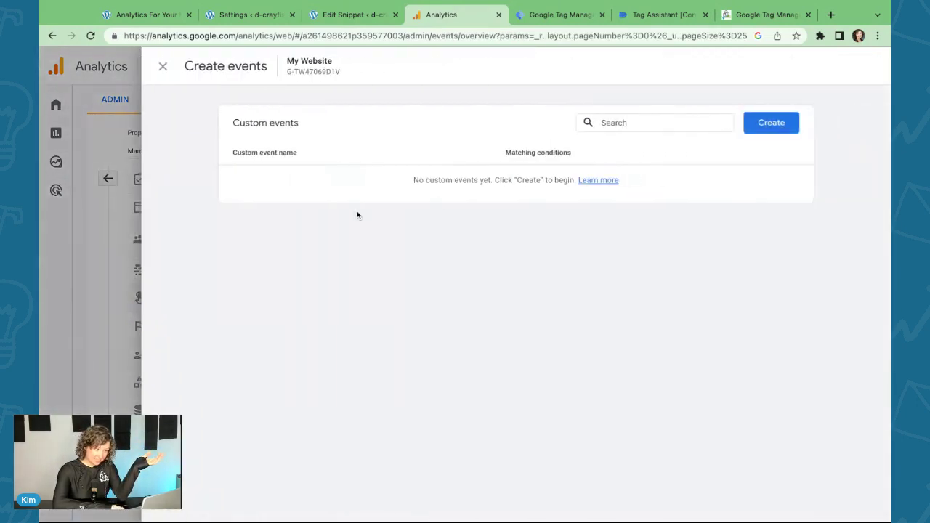
left_click(769, 123)
left_click(378, 198)
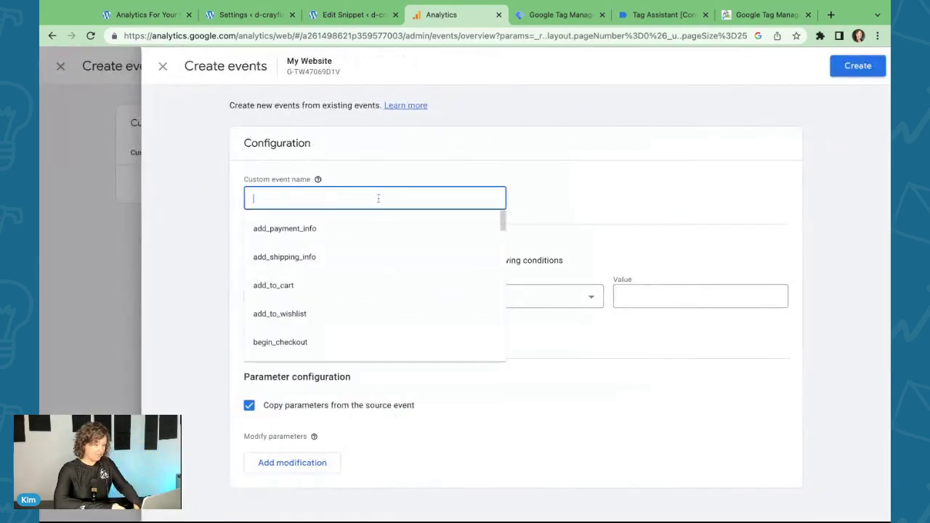
type("free_signup")
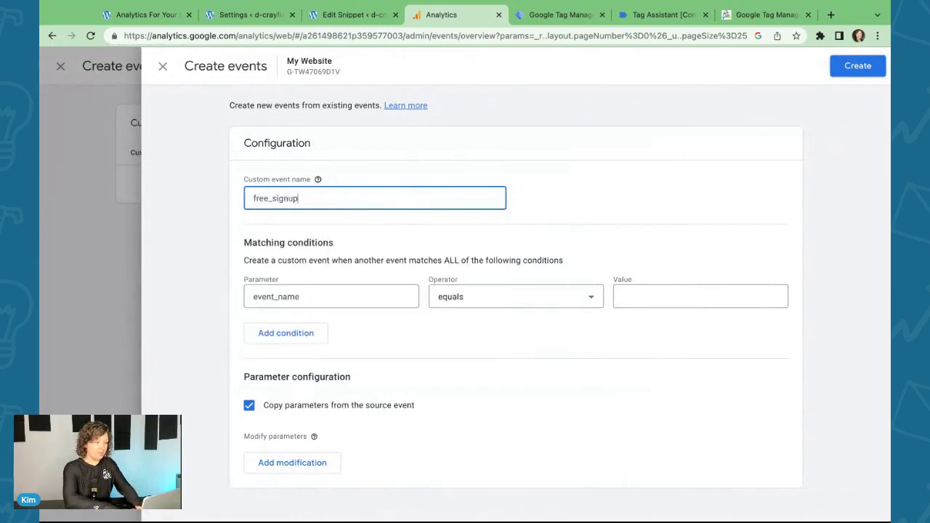
Step: Replace the matching condition's parameter with page_location
key("ctrl+a")
left_click(339, 289)
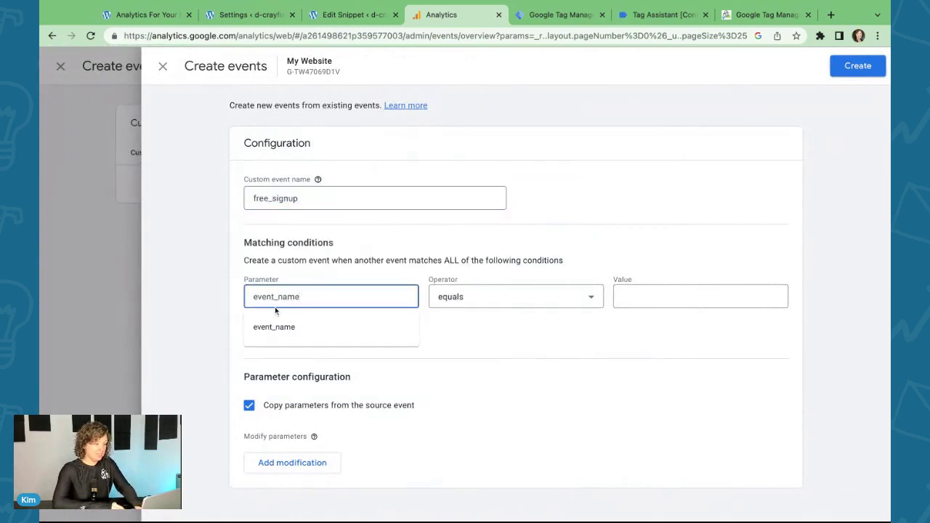
key("BackSpace")
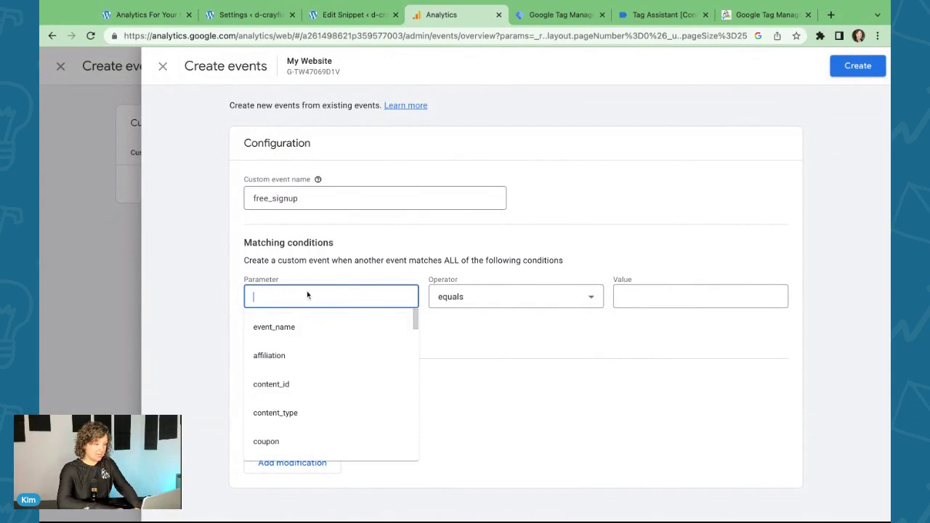
type("p")
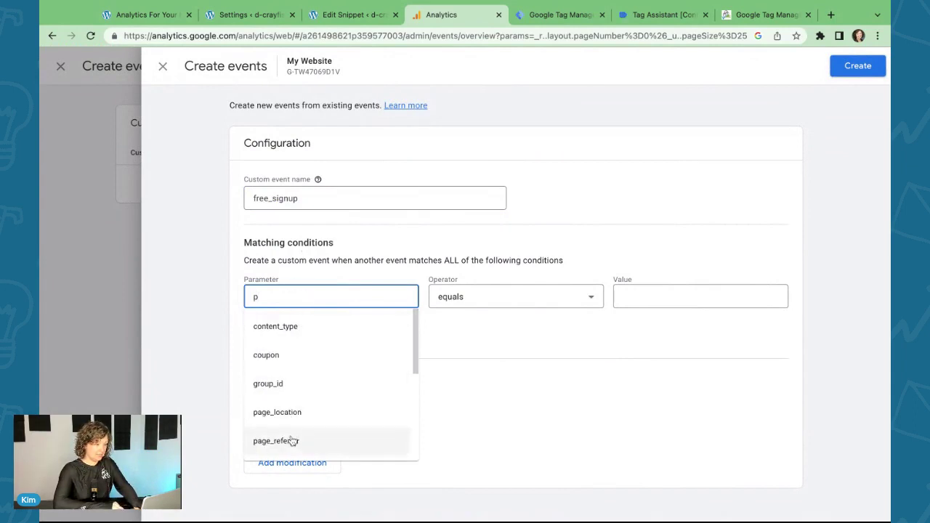
scroll(303, 378, "down", 3)
scroll(301, 409, "down", 2)
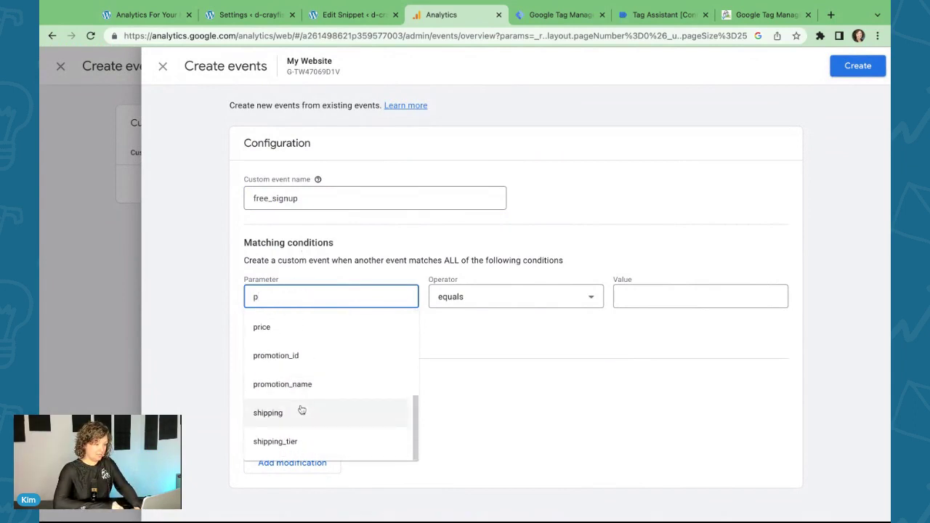
scroll(301, 407, "up", 3)
scroll(301, 405, "up", 1)
left_click(295, 363)
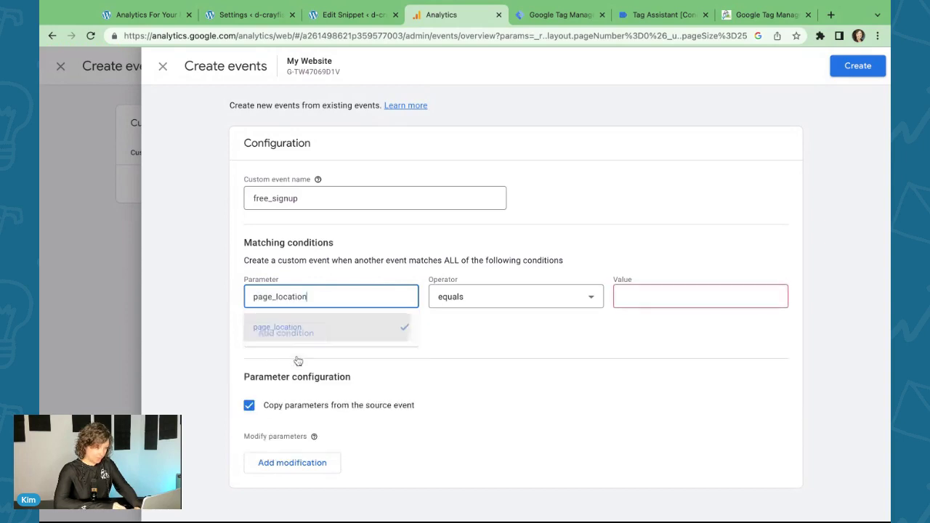
Step: Set the operator of the page_location matching condition to "ends with"
left_click(657, 294)
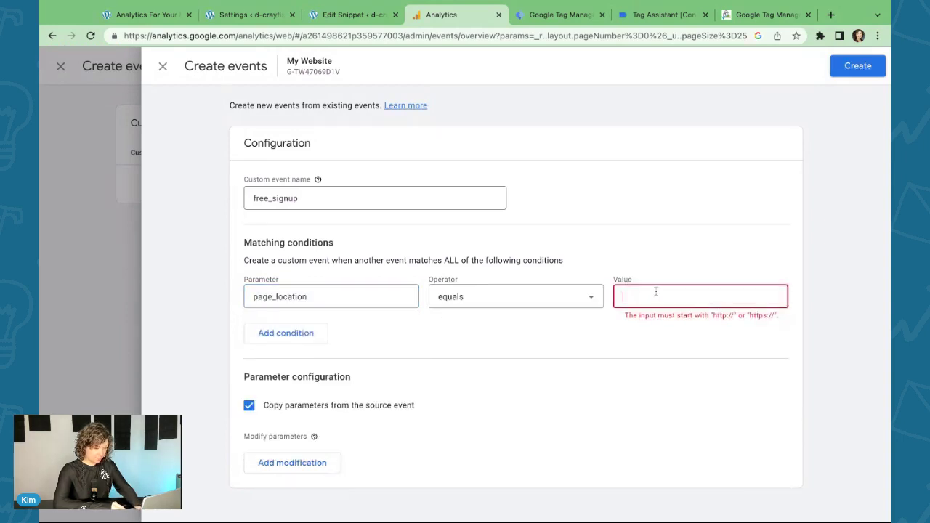
left_click(383, 294)
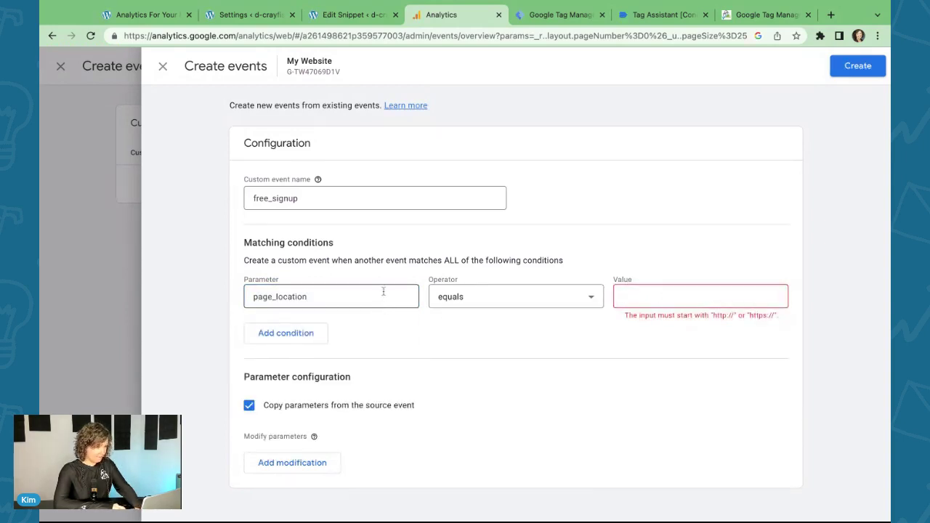
left_click(474, 295)
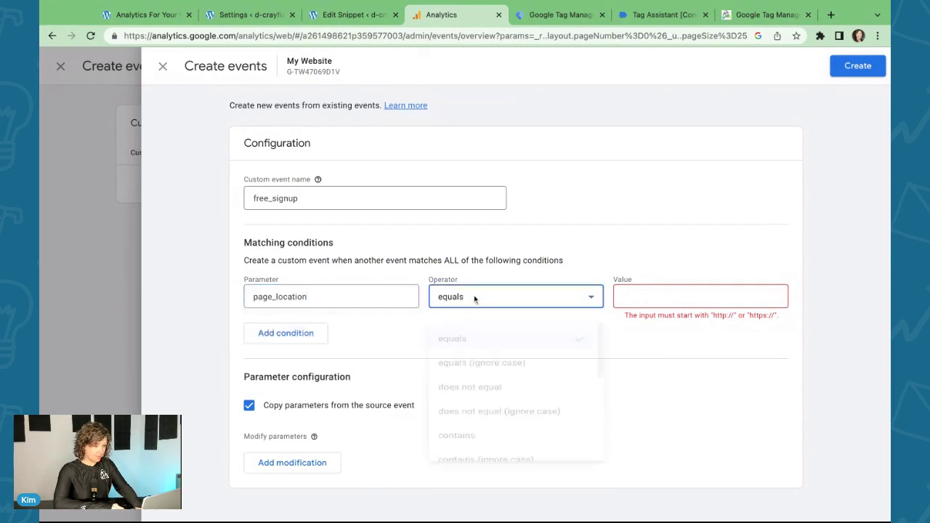
scroll(477, 379, "down", 4)
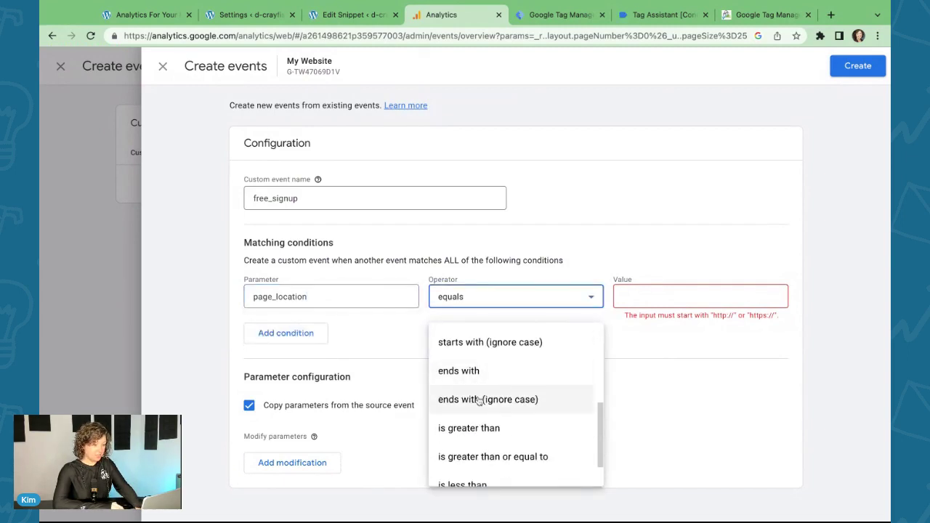
left_click(476, 372)
Step: Set the value of the page_location condition to /membership-confirmation/?level=1
left_click(648, 293)
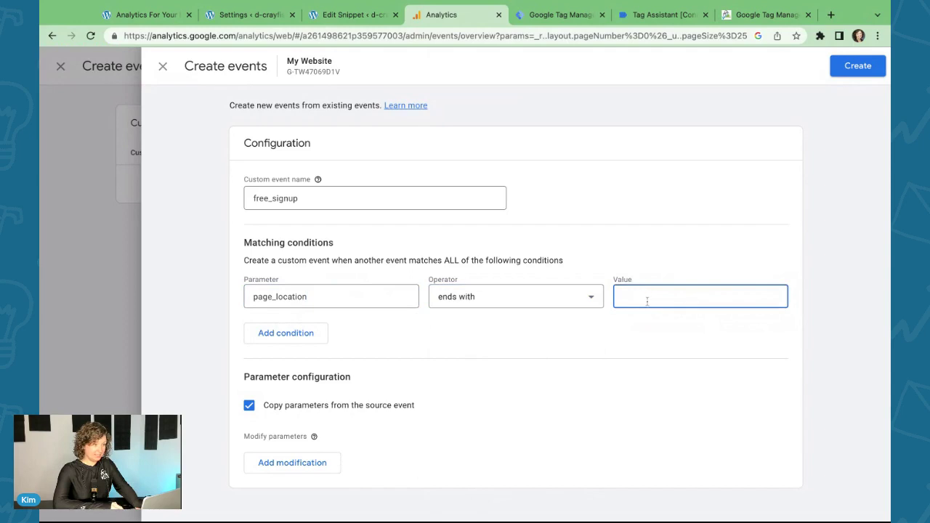
type("/")
type("membership-confirmation")
type("/")
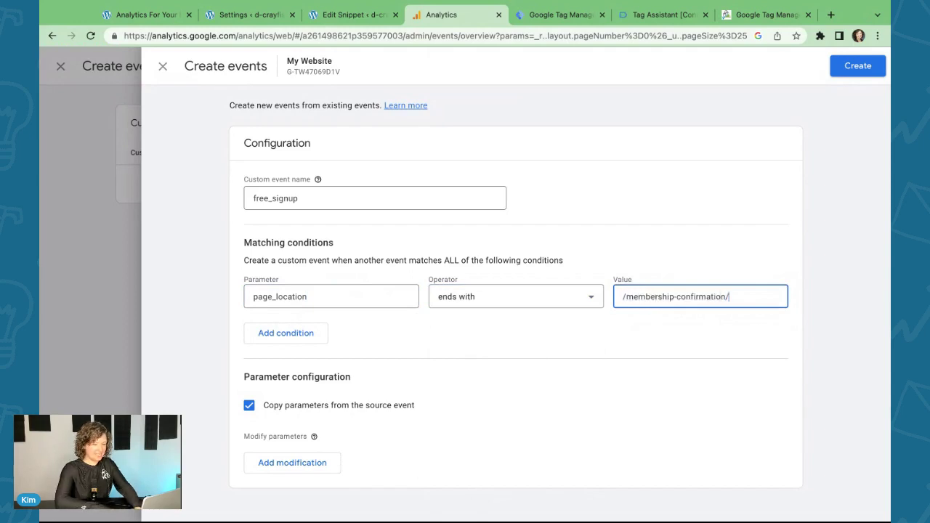
type("?level=1")
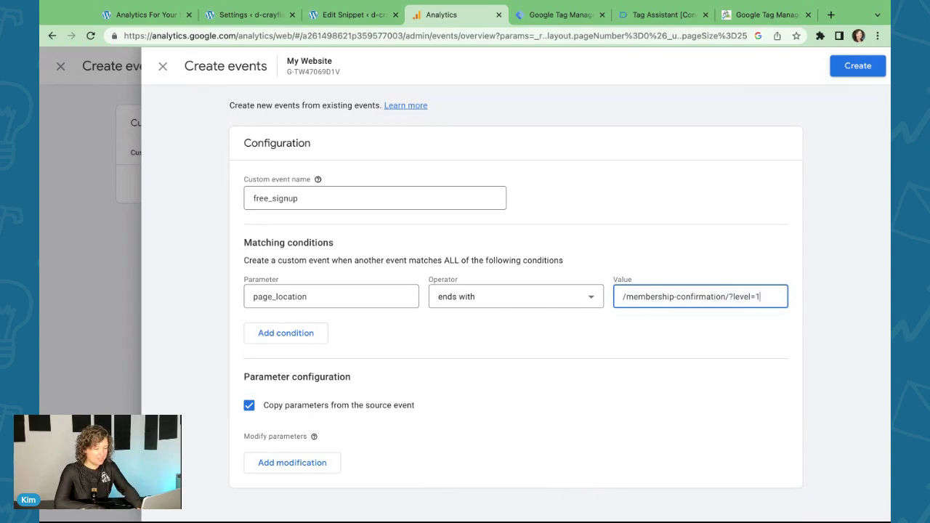
left_click(609, 360)
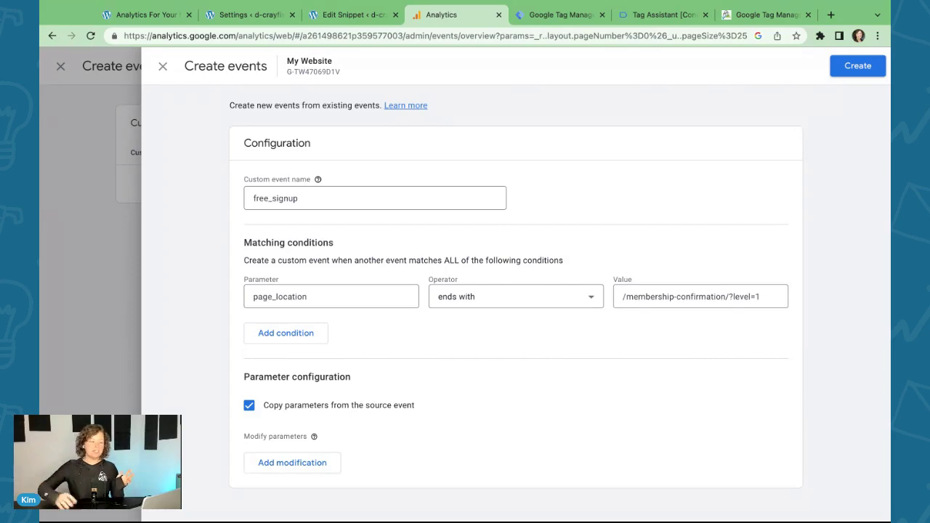
Step: Save the free_signup event and start another custom event
left_click(857, 65)
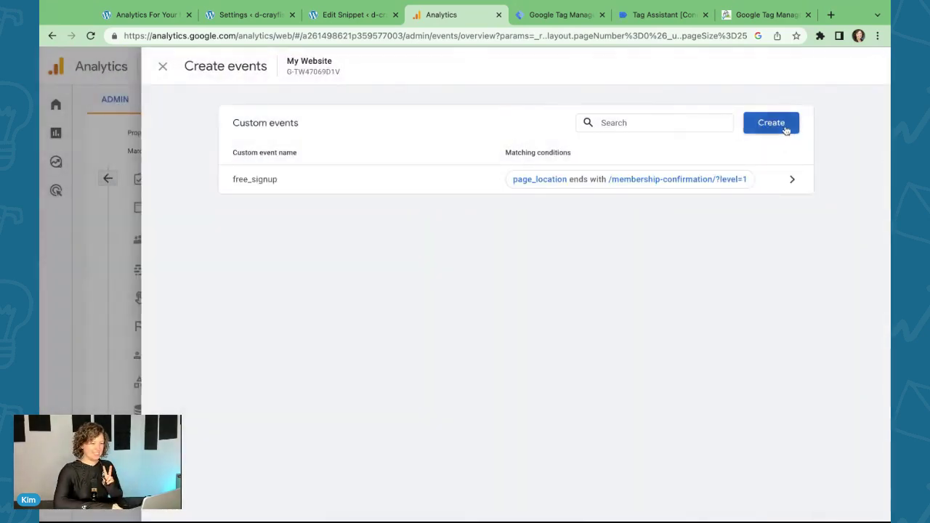
left_click(786, 129)
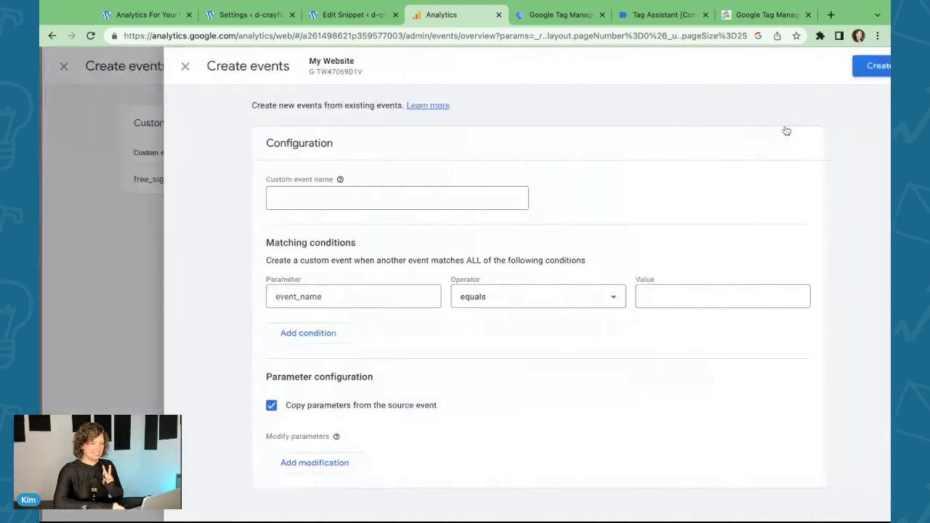
left_click(266, 205)
Step: Check the membership levels list in Paid Memberships Pro, and name the new custom event monthly_membership_checkout
left_click(228, 15)
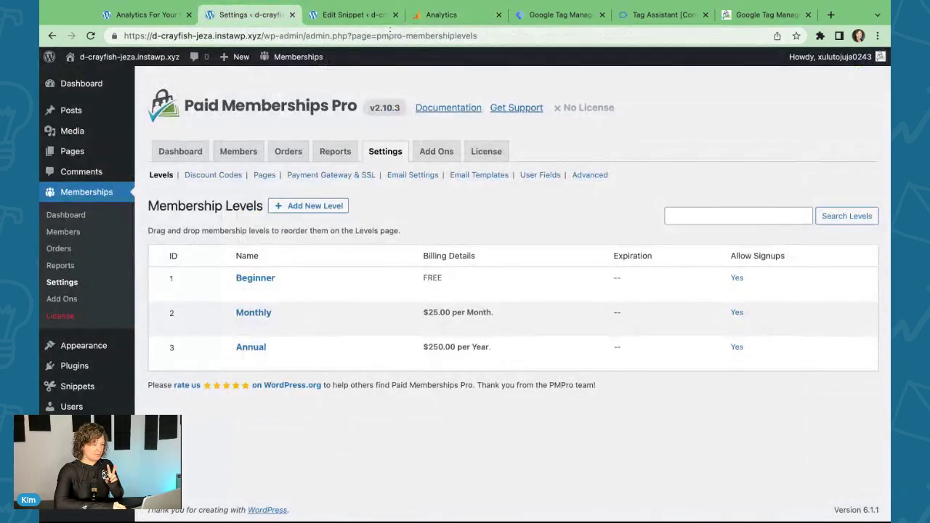
left_click(442, 15)
type("mothl")
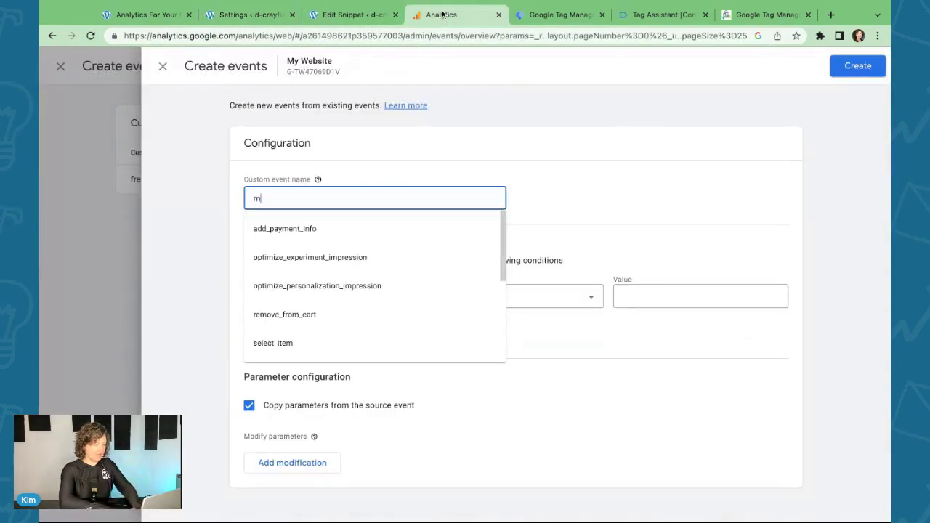
key("BackSpace")
key("BackSpace")
key("BackSpace")
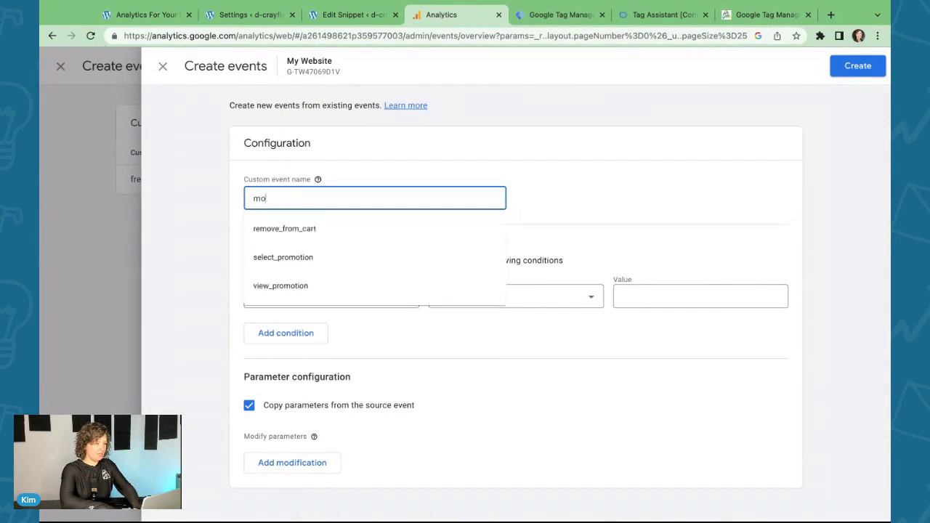
type("nthly")
key("BackSpace")
type("_")
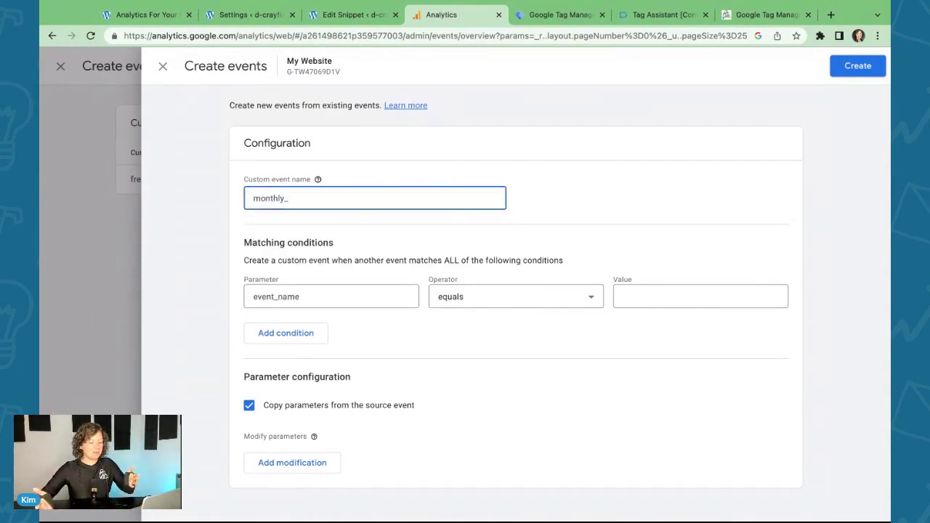
type("member")
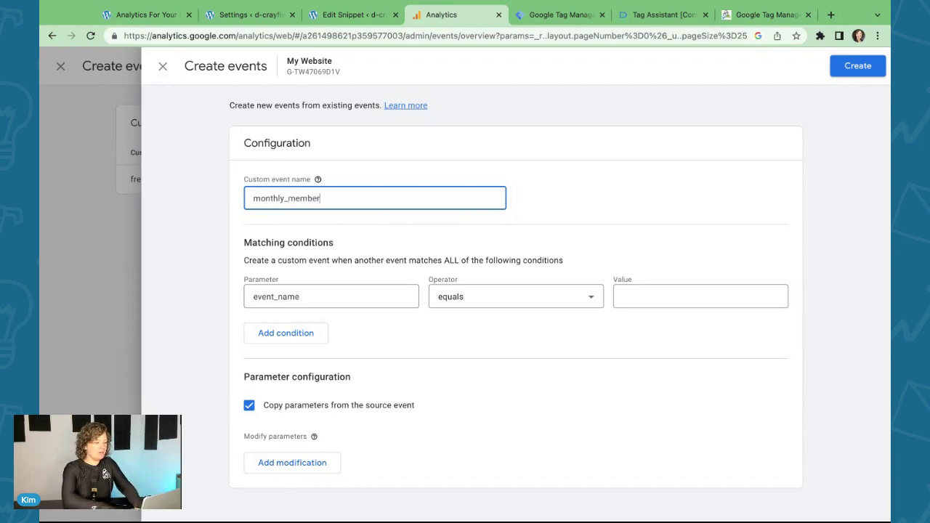
type("ship_checkout")
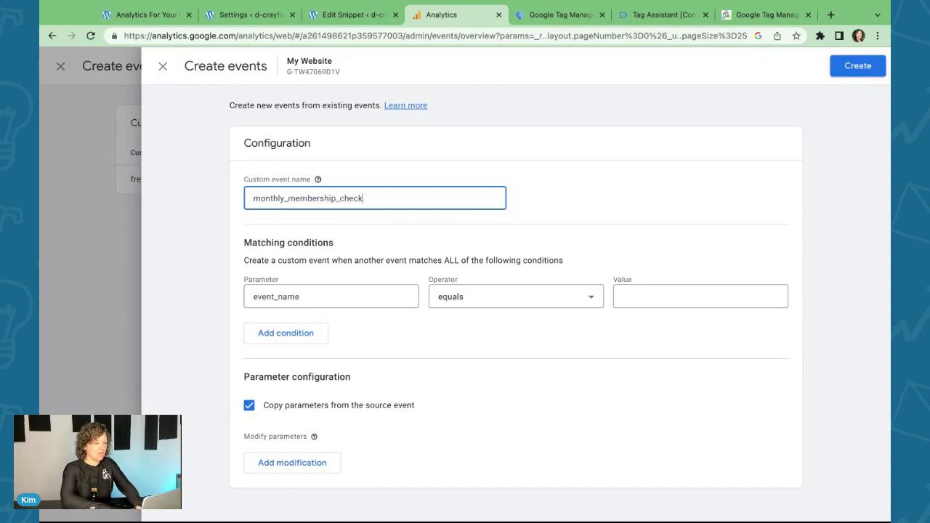
Step: Replace the parameter in the monthly_membership_checkout event's matching condition with page_location
left_click(370, 293)
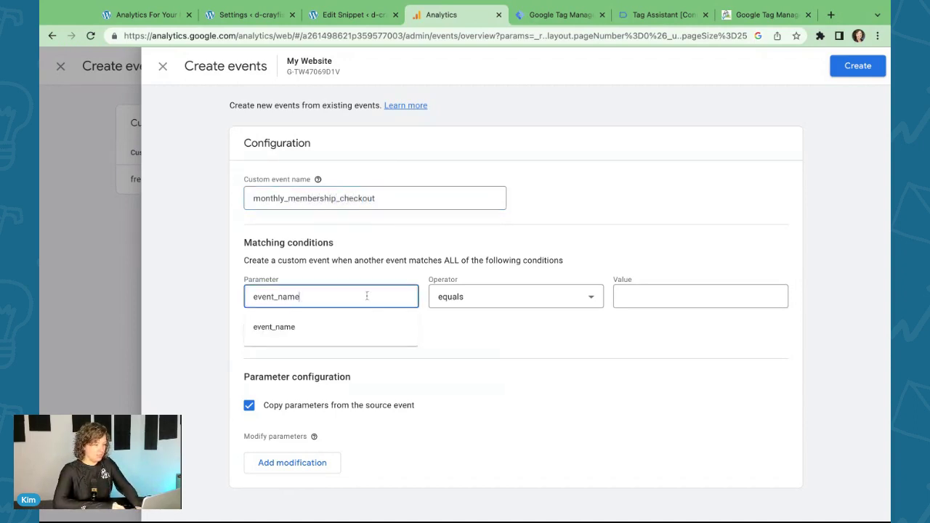
key("ctrl+a")
key("BackSpace")
scroll(269, 411, "down", 5)
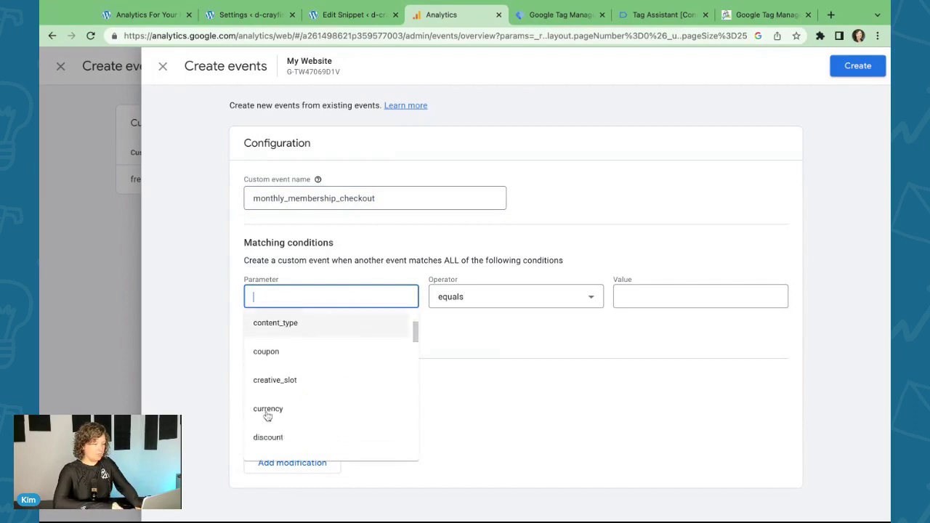
type("pag")
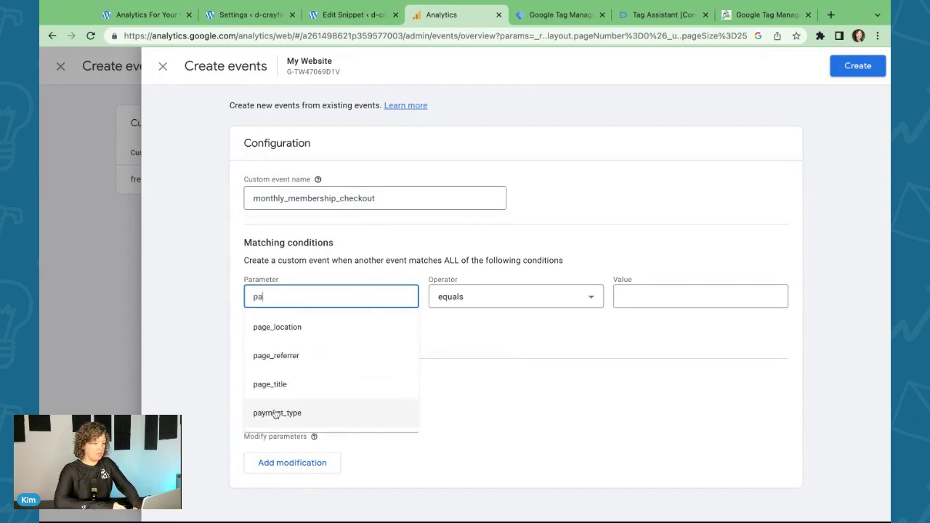
left_click(311, 333)
Step: Set the operator of the monthly event's page_location condition to "ends with"
left_click(497, 296)
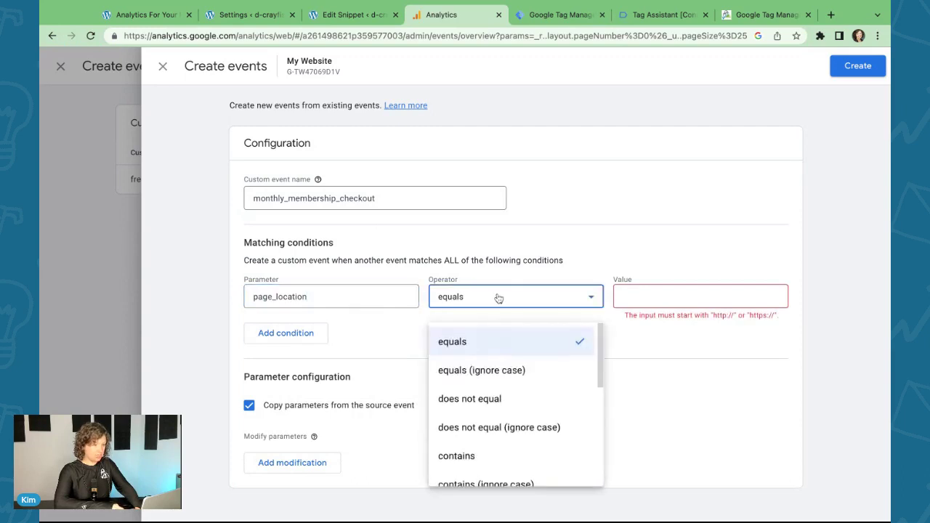
scroll(484, 409, "down", 4)
scroll(481, 442, "down", 2)
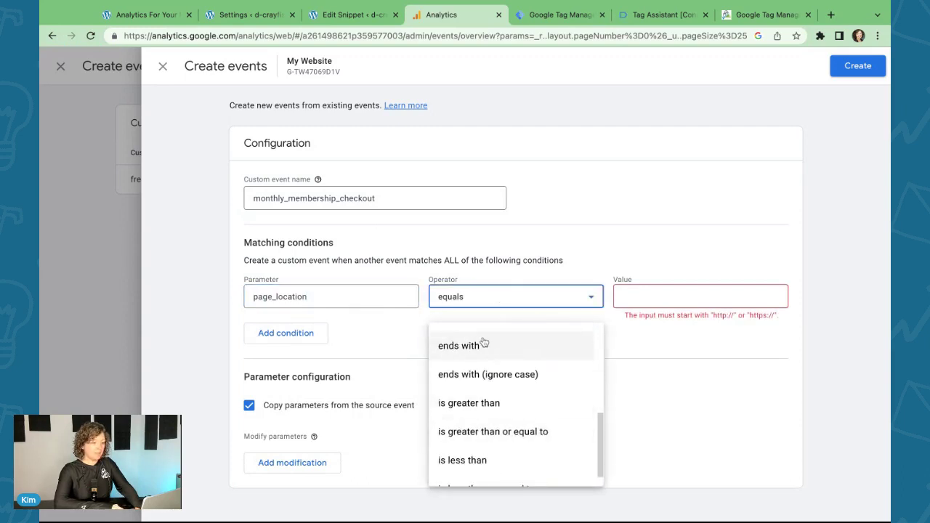
left_click(482, 343)
Step: Set the value of the monthly event's page_location condition to /membership-confirmation/?level=2
left_click(657, 294)
type("/em")
key("BackSpace")
key("BackSpace")
type("me")
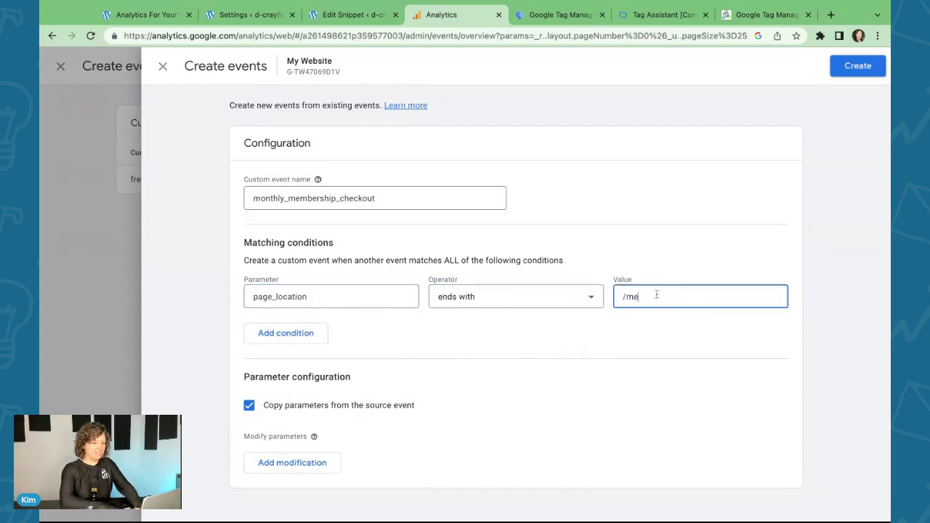
type("mbership-confirmatio")
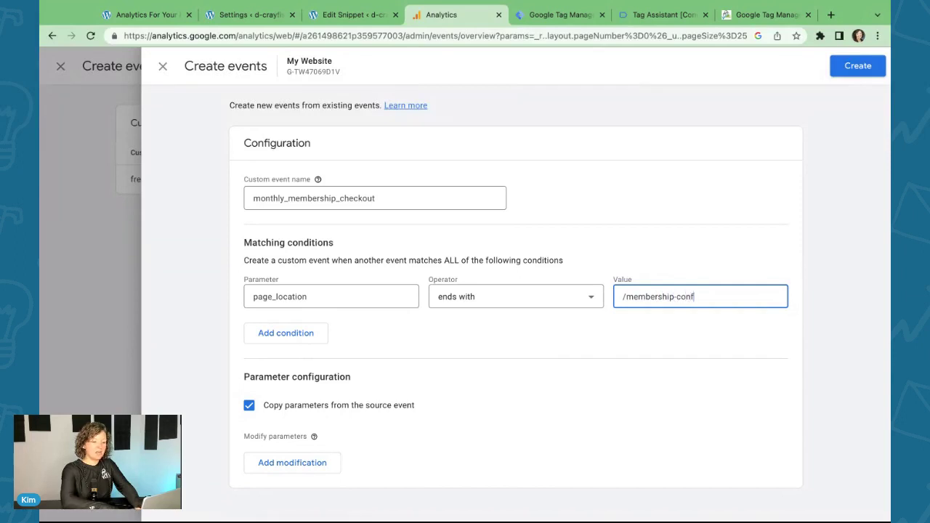
key("BackSpace")
key("BackSpace")
type("ion")
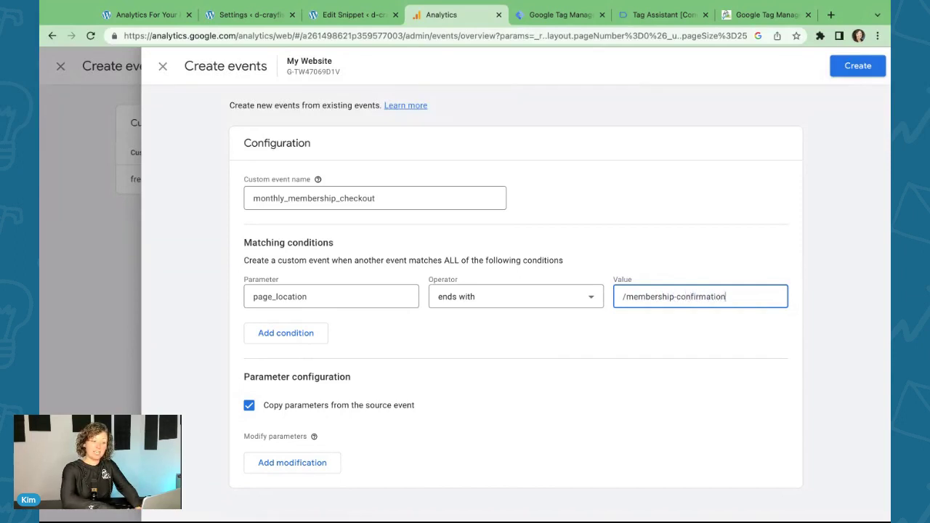
type("/?level2")
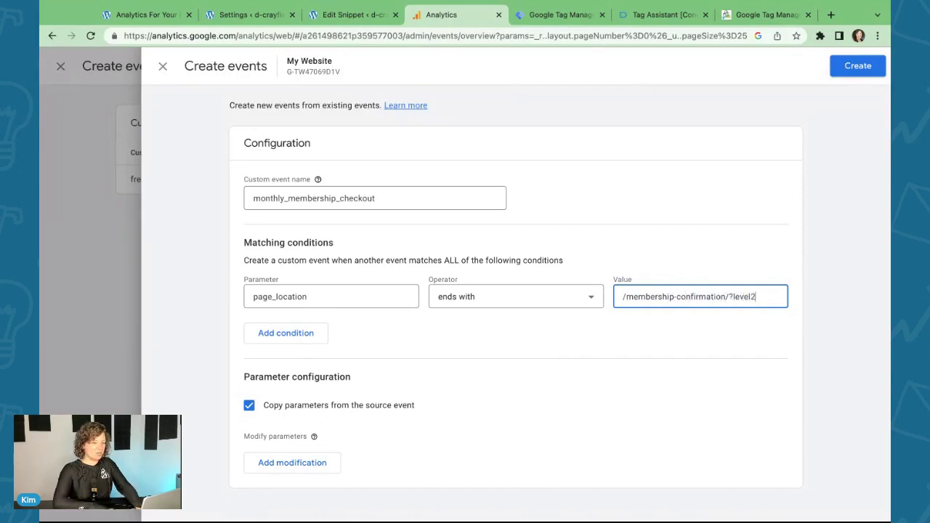
type("=")
Step: Highlight the ?level=2 query and the full path in the page_location condition's value to examine them
key("ctrl+a")
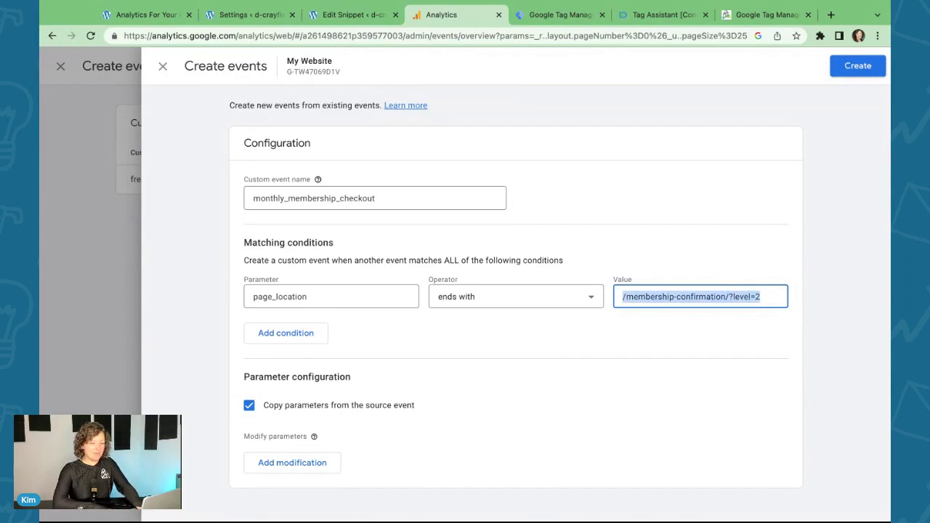
key("End")
key("ctrl+shift+Left")
key("ctrl+shift+Left")
key("ctrl+shift+Left")
key("shift+Right")
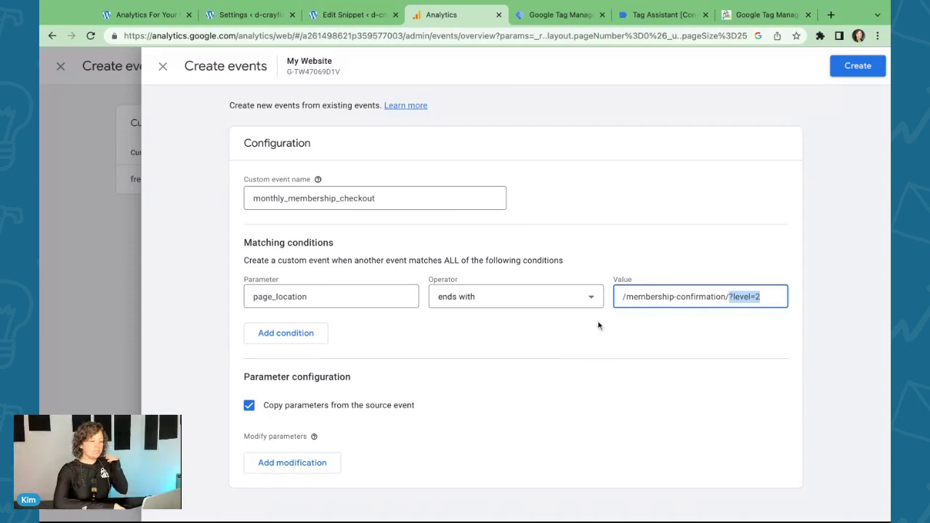
left_click(740, 237)
left_click_drag(728, 296, 772, 295)
triple_click(651, 296)
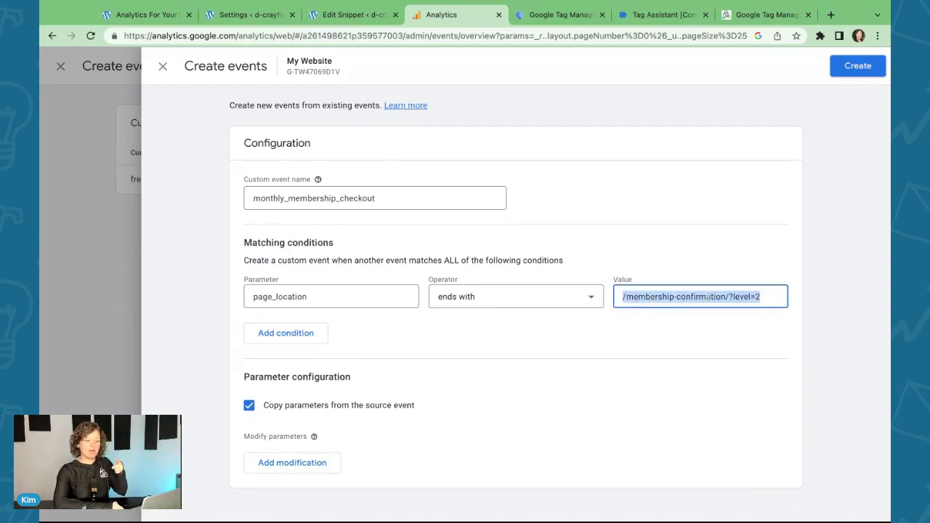
Step: Try prefixing the condition's value with /membership-account as the parent page path
left_click(673, 294)
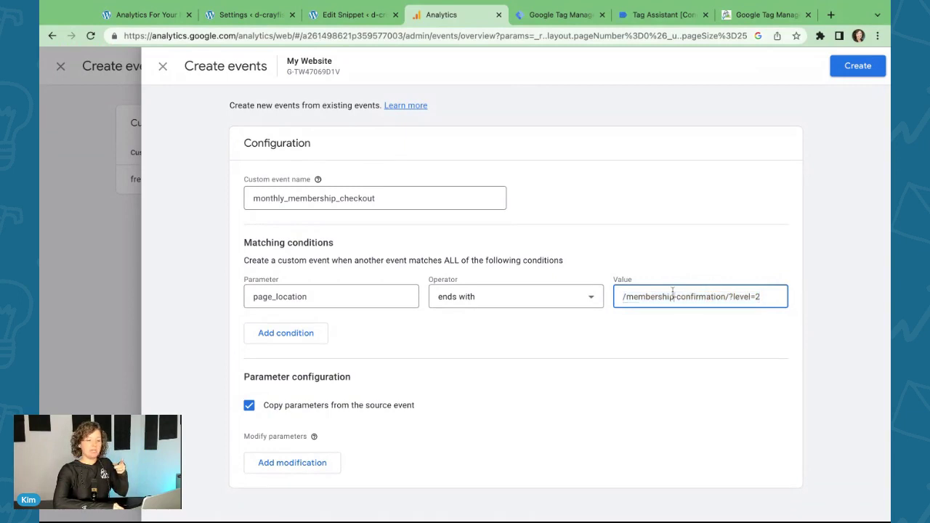
type("/membership-")
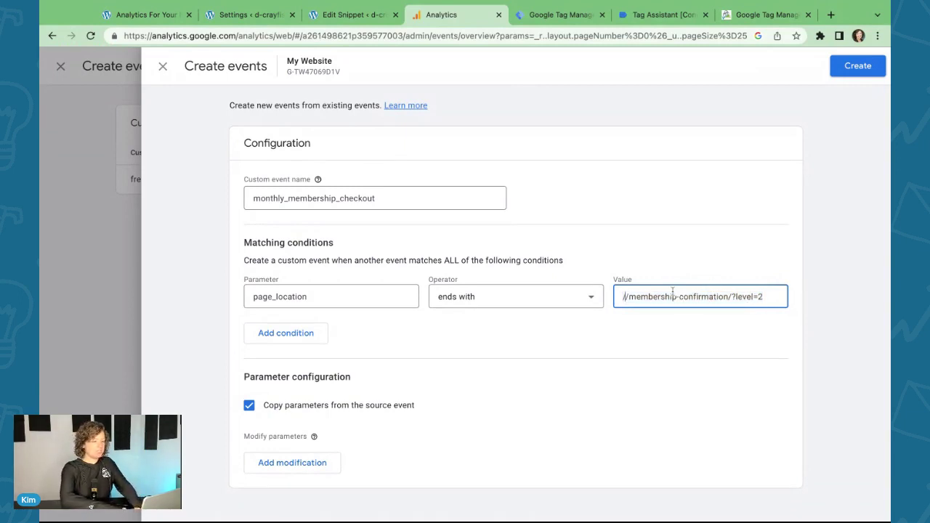
type("account/membership-conf")
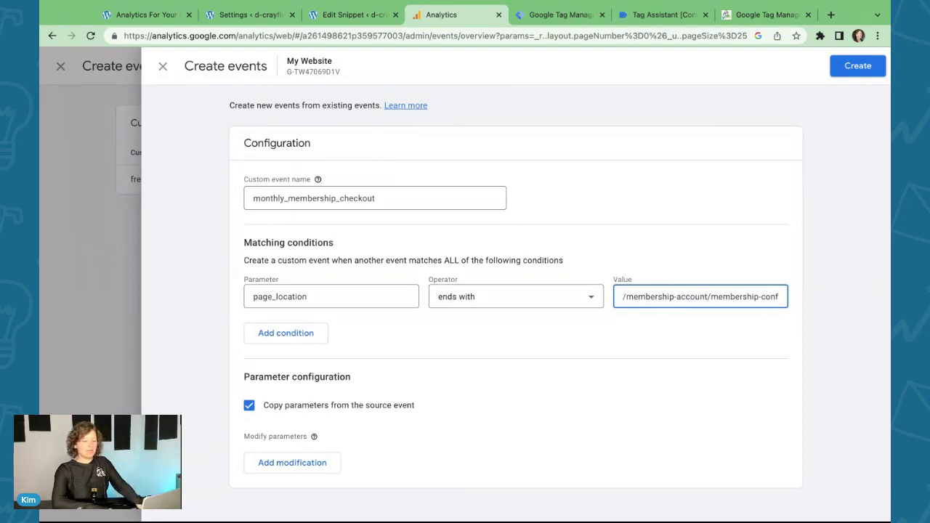
key("shift+Home")
key("BackSpace")
Step: Save the monthly_membership_checkout event and start another custom event named annual_membership_checkout
left_click(695, 235)
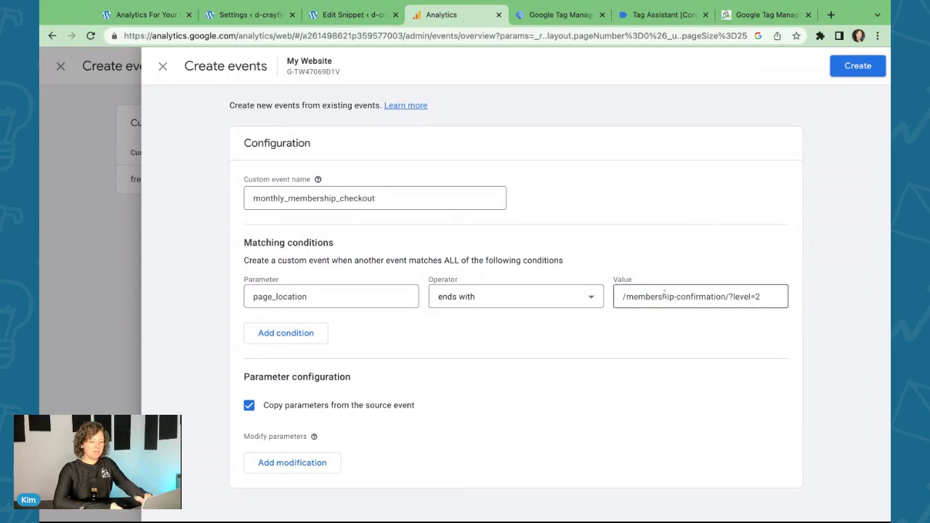
left_click(849, 68)
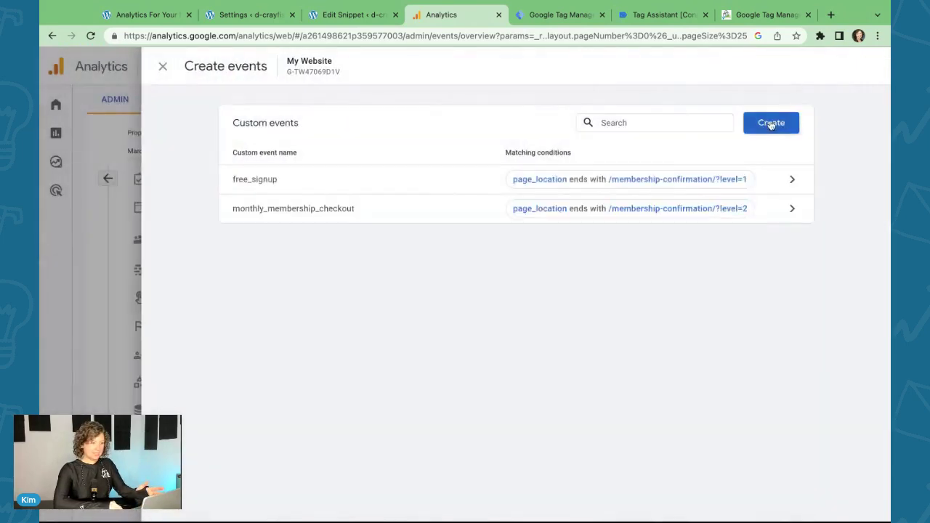
left_click(771, 123)
left_click(261, 198)
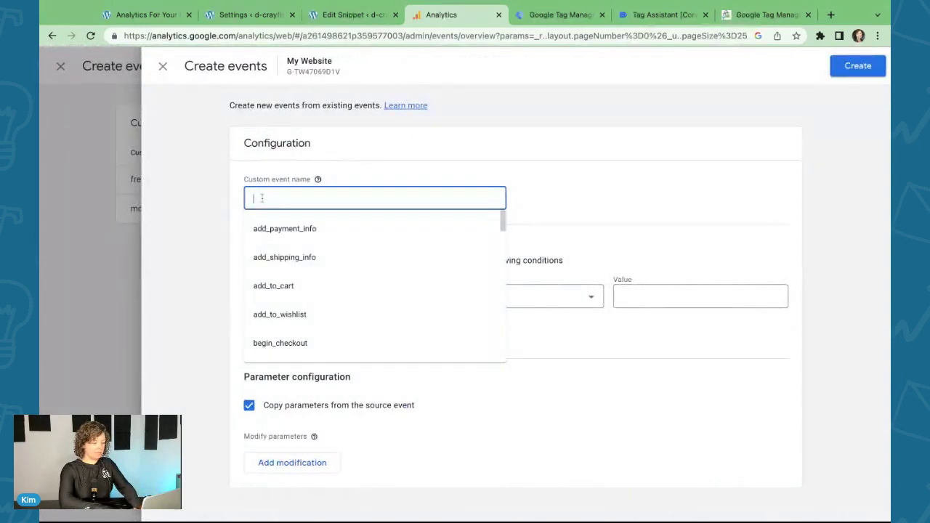
type("nual_membership_")
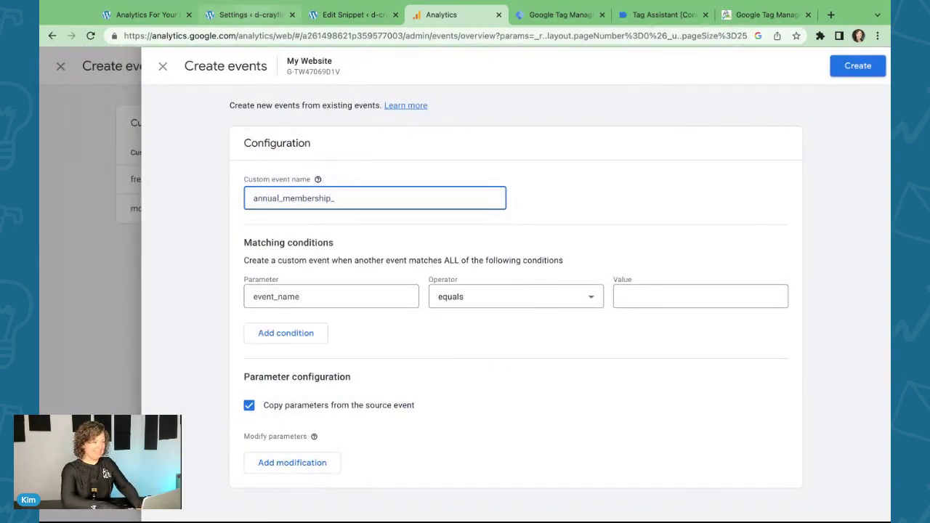
type("checkout")
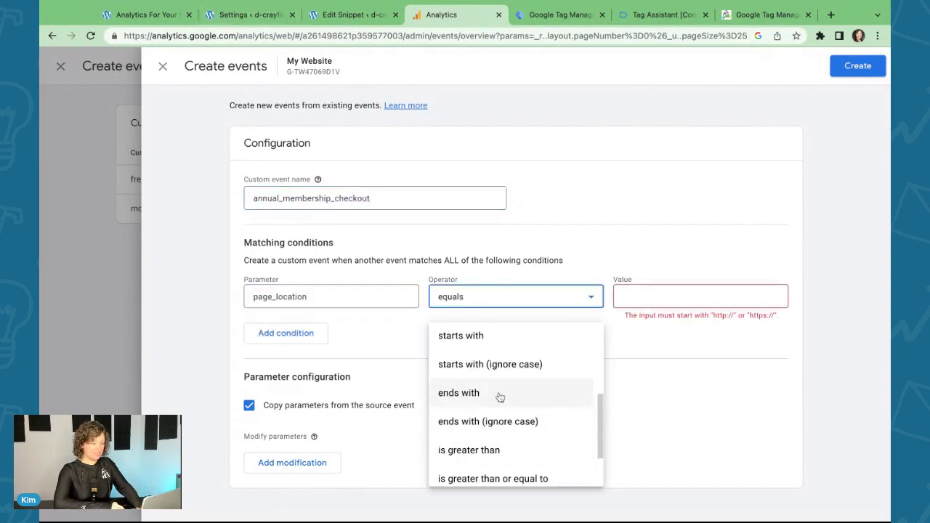
Step: Set the annual event's page_location condition to "ends with" /membership-confirmation/?level=3
left_click(499, 394)
left_click(662, 296)
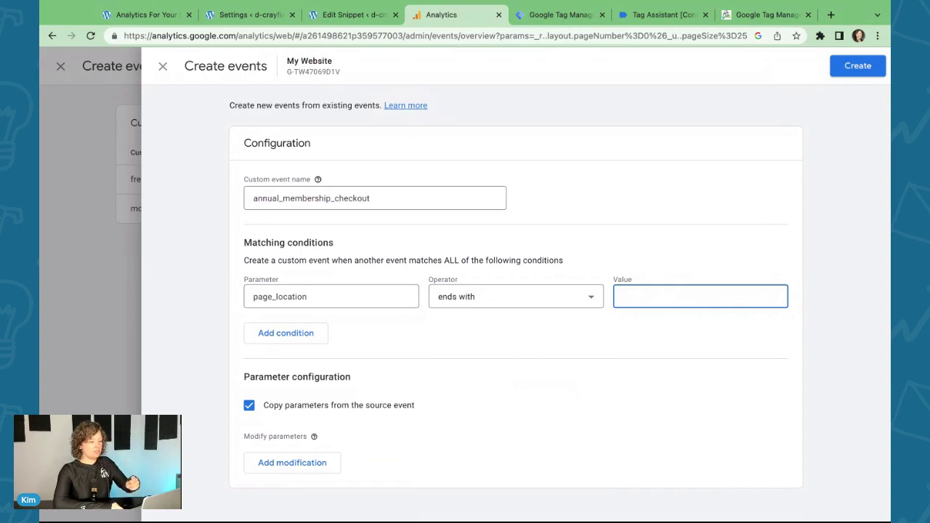
type("free_signup")
key("ctrl+z")
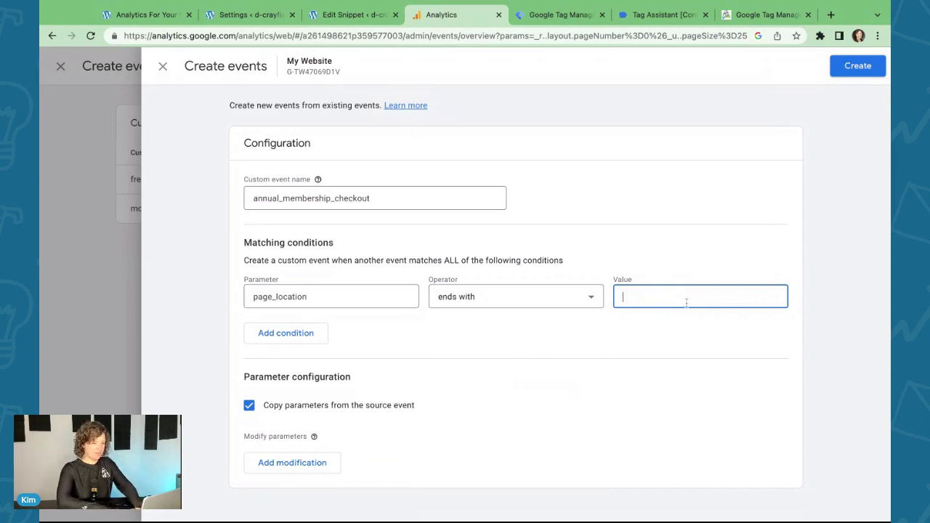
type("/membership-confi")
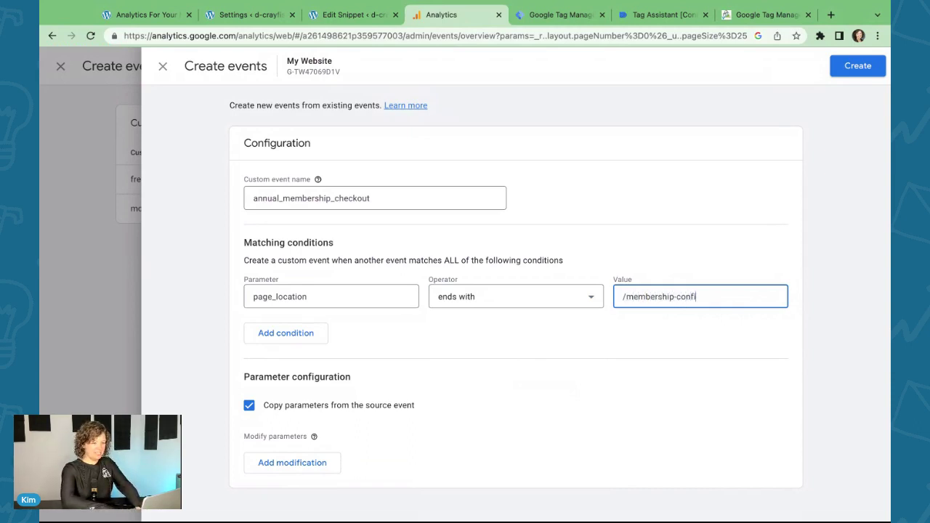
type("rmation/?level=3")
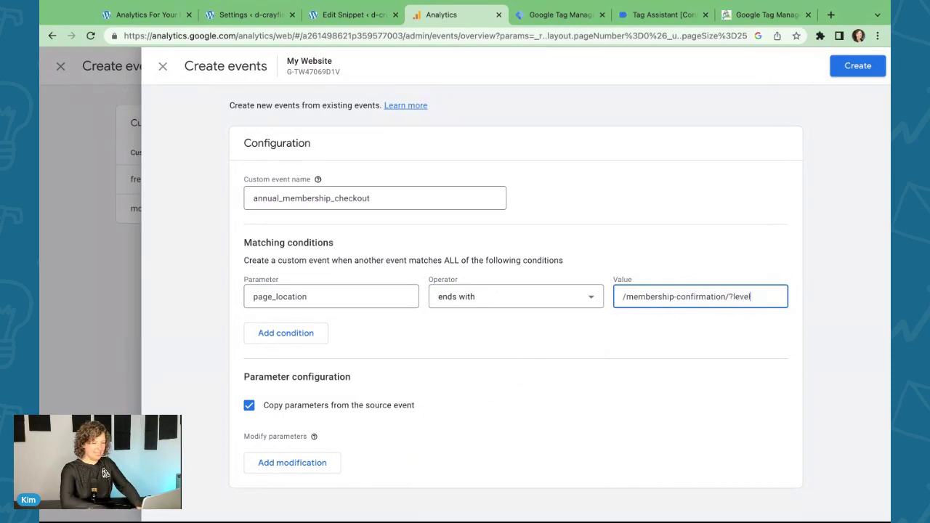
left_click(667, 361)
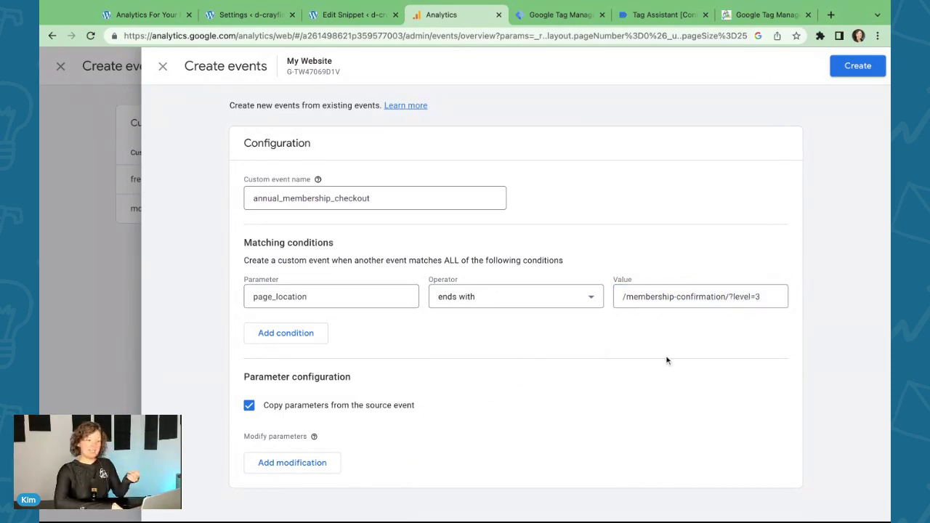
Step: Add a parameter modification for the value parameter to the annual_membership_checkout event
left_click(267, 463)
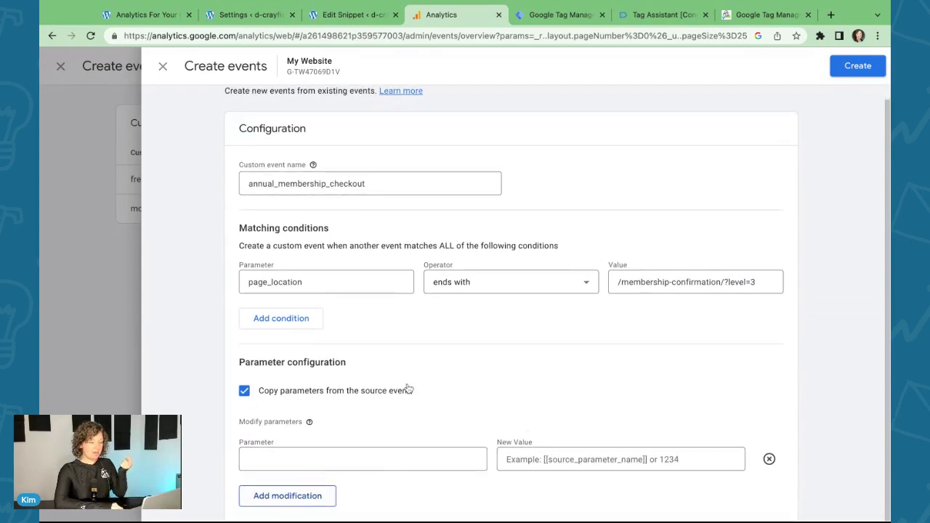
left_click(394, 459)
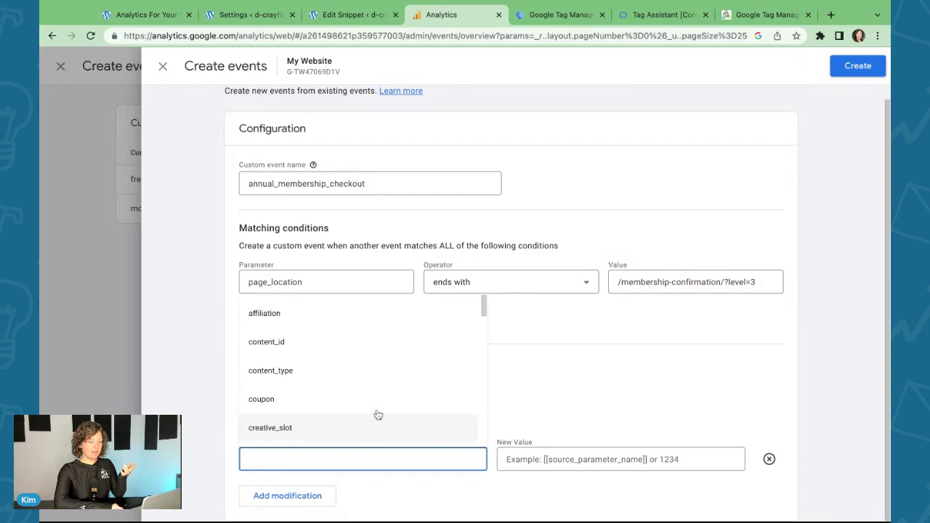
type("rev")
key("ctrl+a")
type("val")
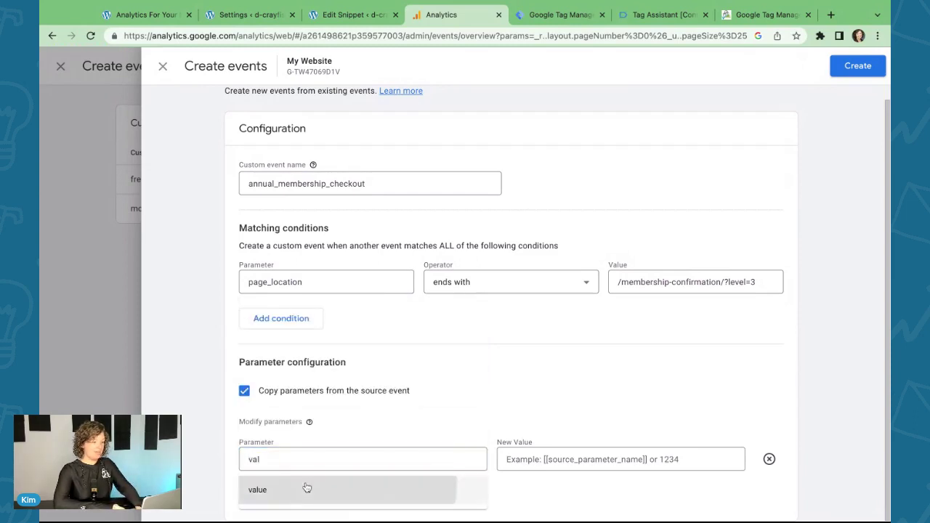
left_click(305, 490)
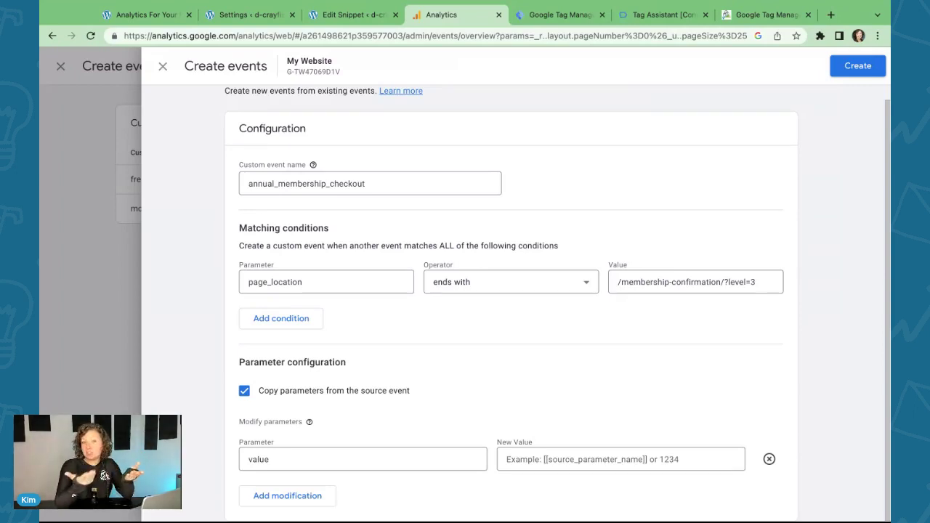
Step: Check the membership level settings, set the value parameter's new value to 250 and create the annual event
left_click(564, 456)
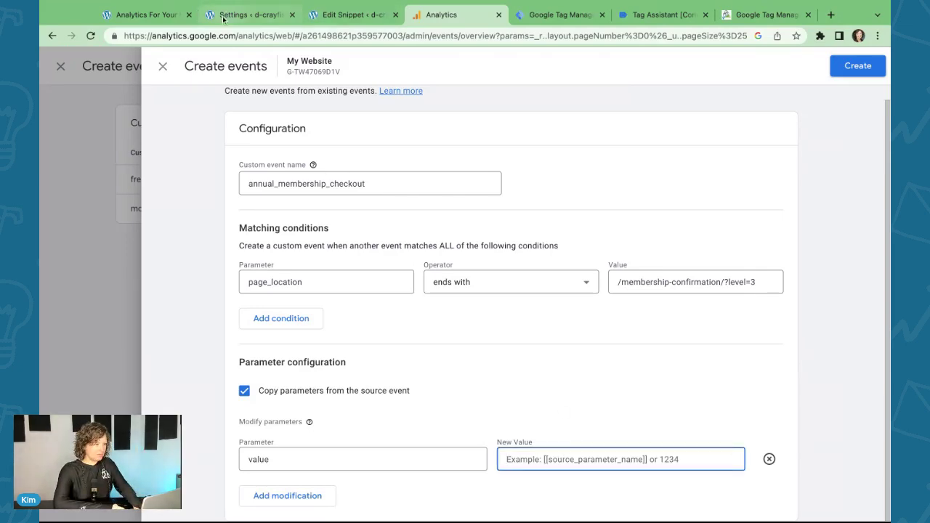
left_click(247, 15)
left_click(462, 21)
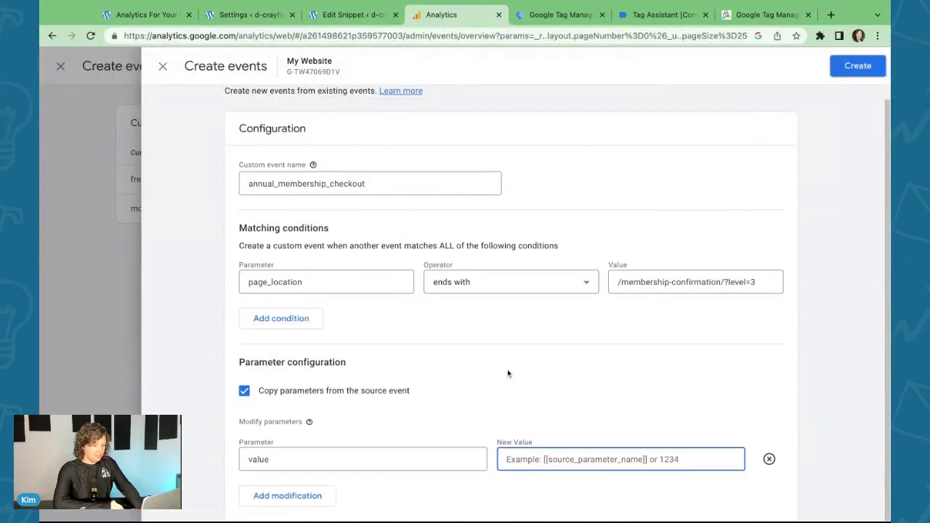
type("250")
left_click(571, 424)
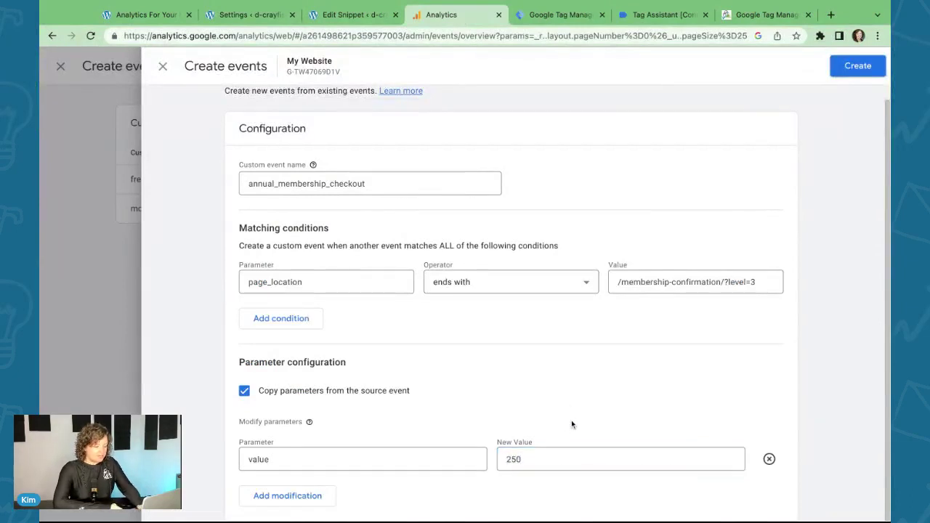
left_click(856, 66)
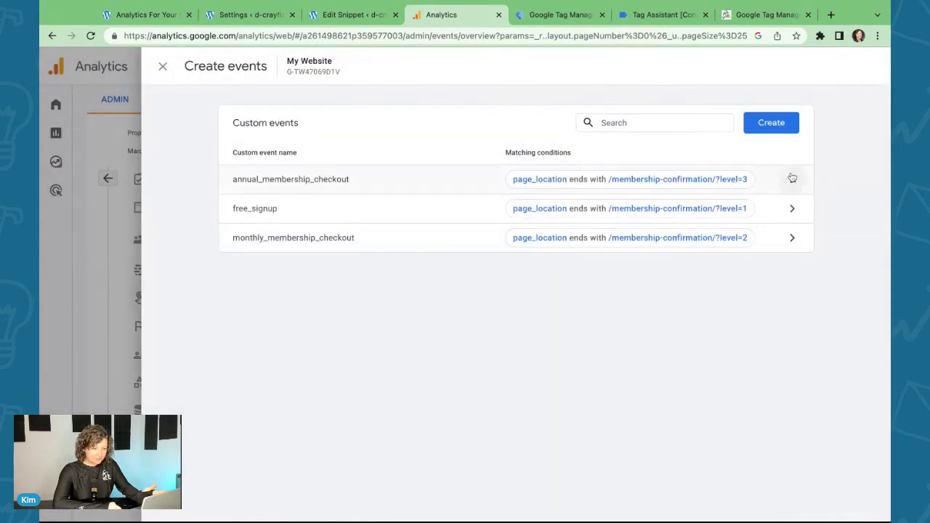
Step: Add a modification to the monthly_membership_checkout event setting the value parameter to 25, save it and close the custom events list
left_click(789, 238)
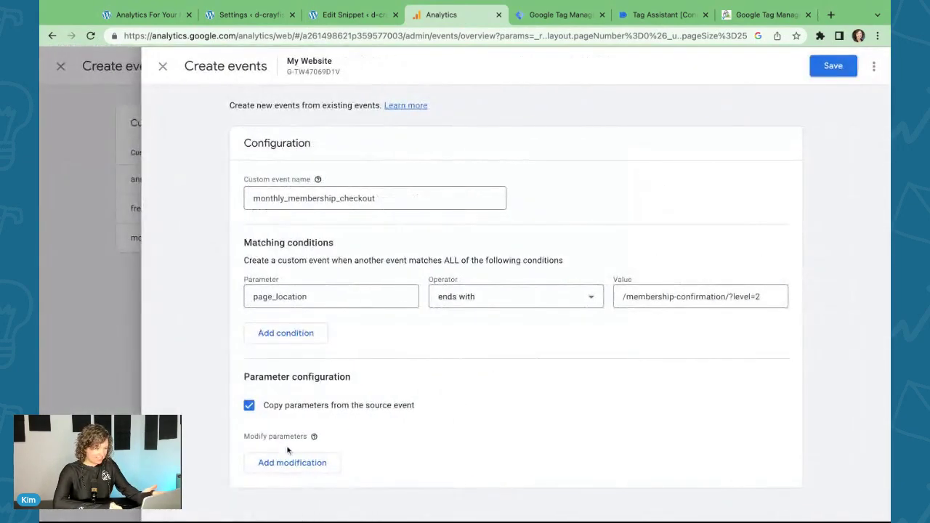
left_click(290, 461)
left_click(286, 473)
type("value")
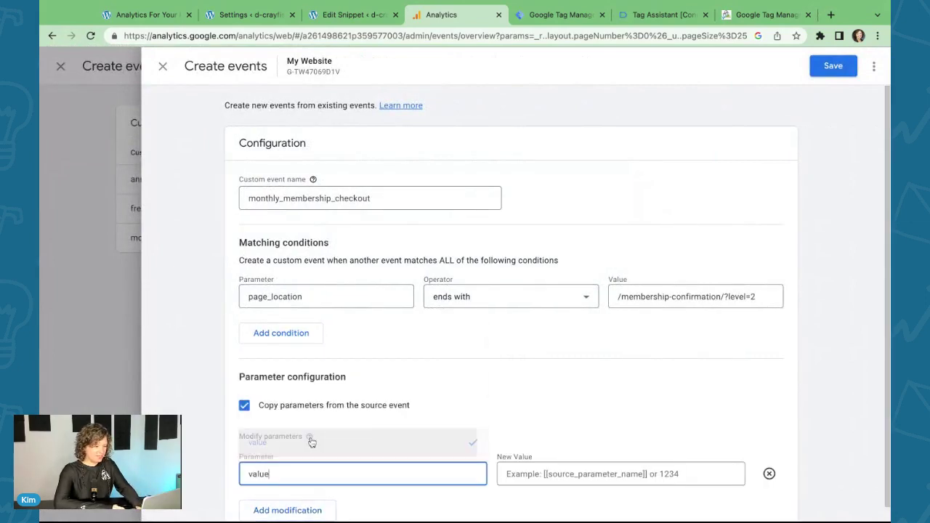
key("Tab")
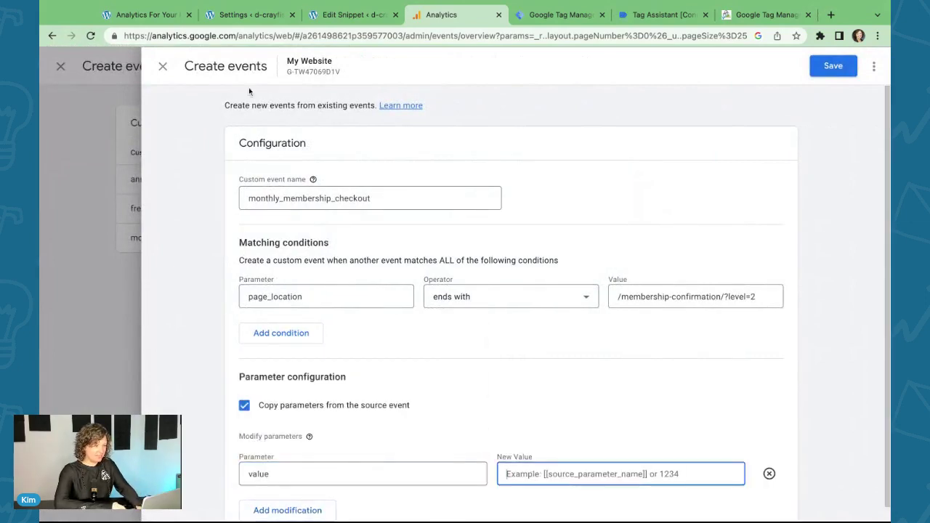
left_click(251, 15)
left_click(449, 15)
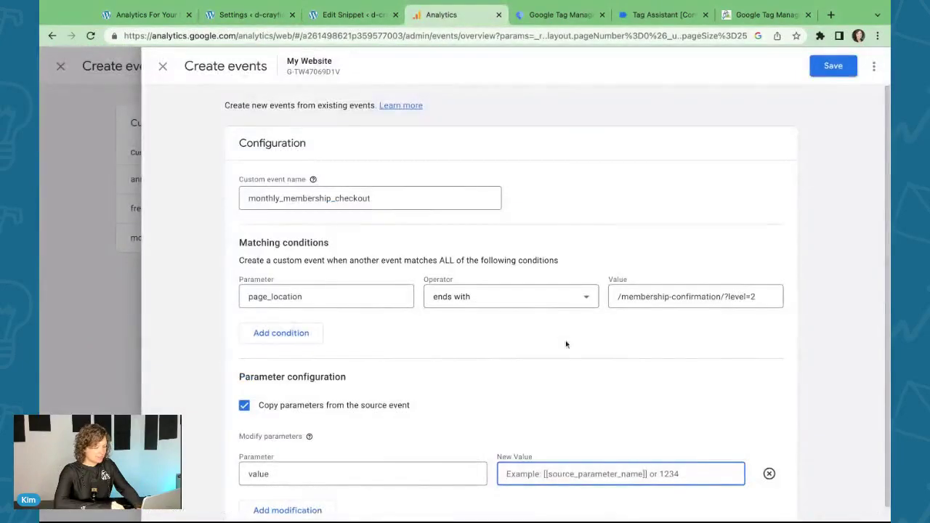
type("25")
left_click(823, 71)
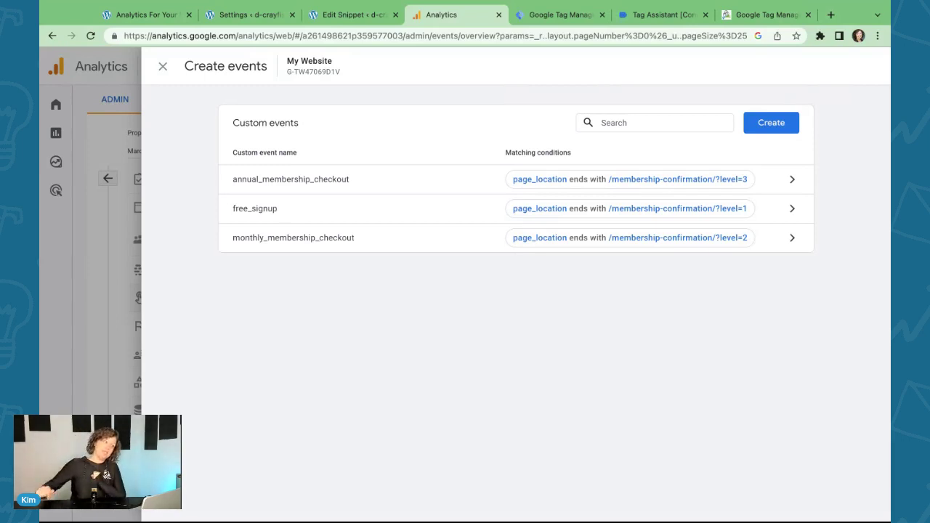
left_click(163, 67)
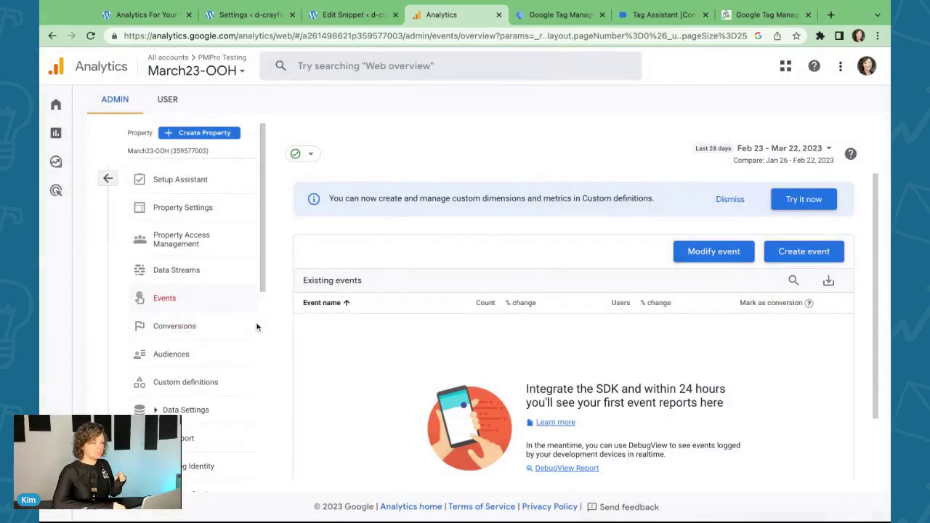
Step: Review the existing events table and the list of custom events
scroll(706, 262, "down", 2)
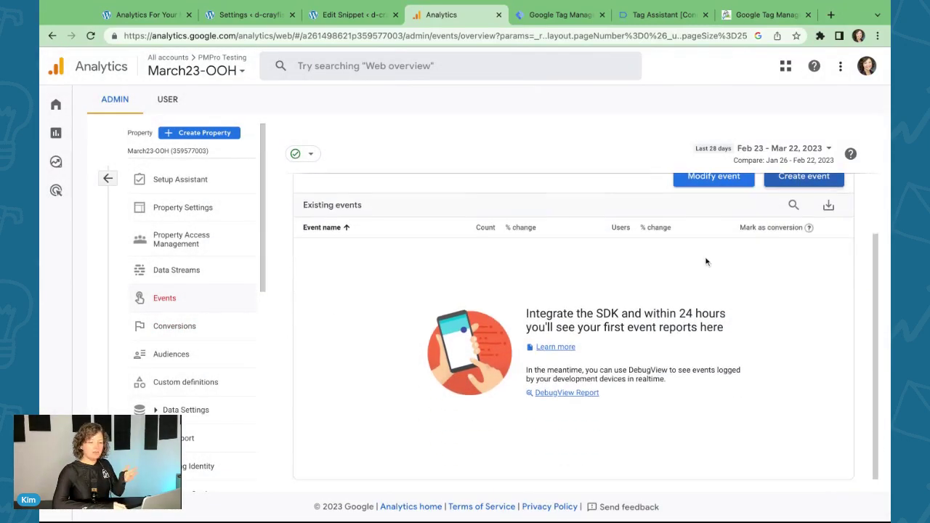
scroll(704, 291, "up", 2)
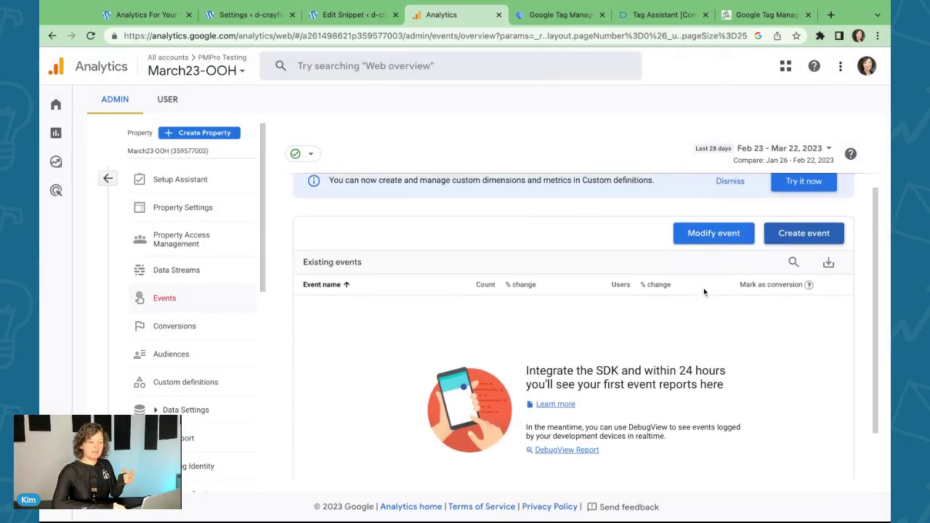
left_click(787, 236)
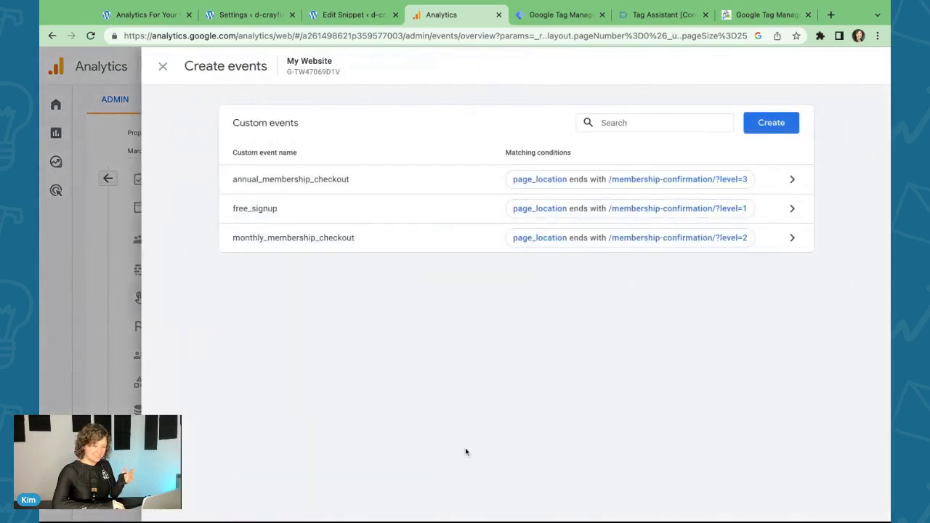
left_click(162, 70)
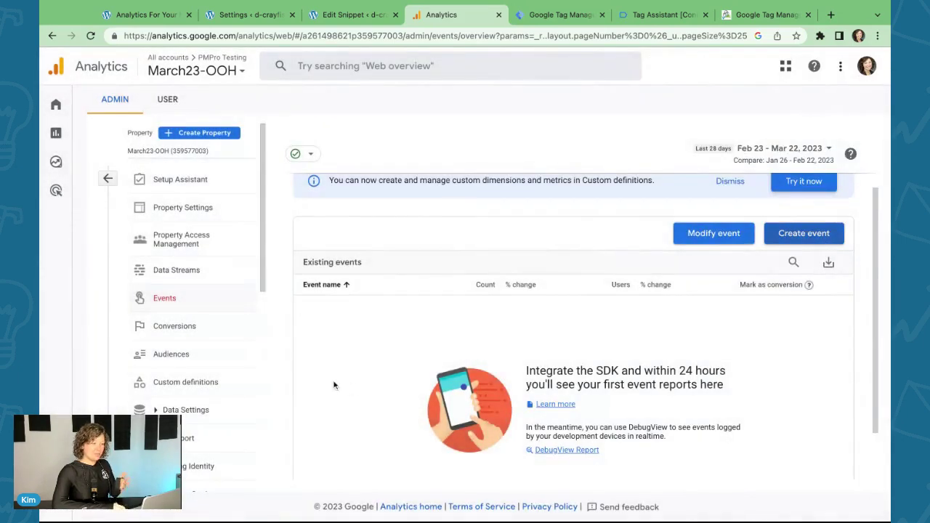
Step: Add a new conversion event named free_signup to the property's conversions and save it
left_click(192, 327)
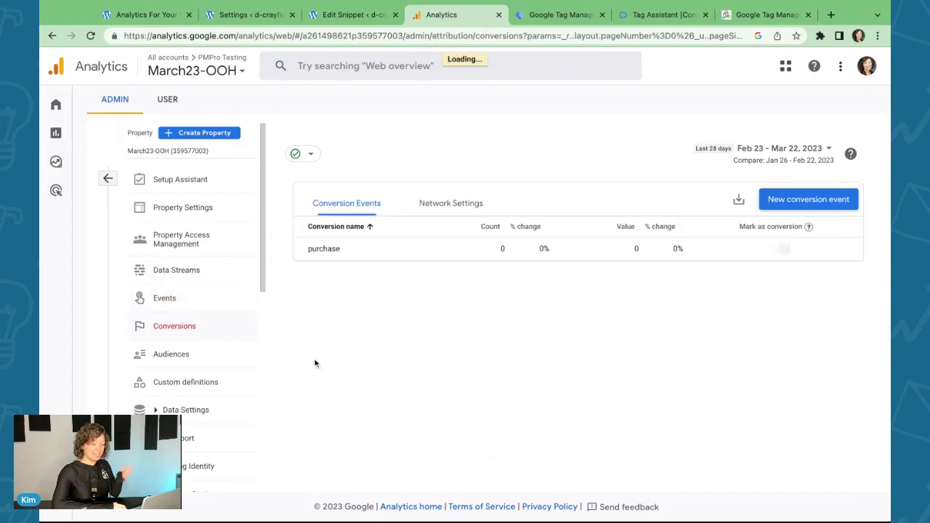
left_click(792, 202)
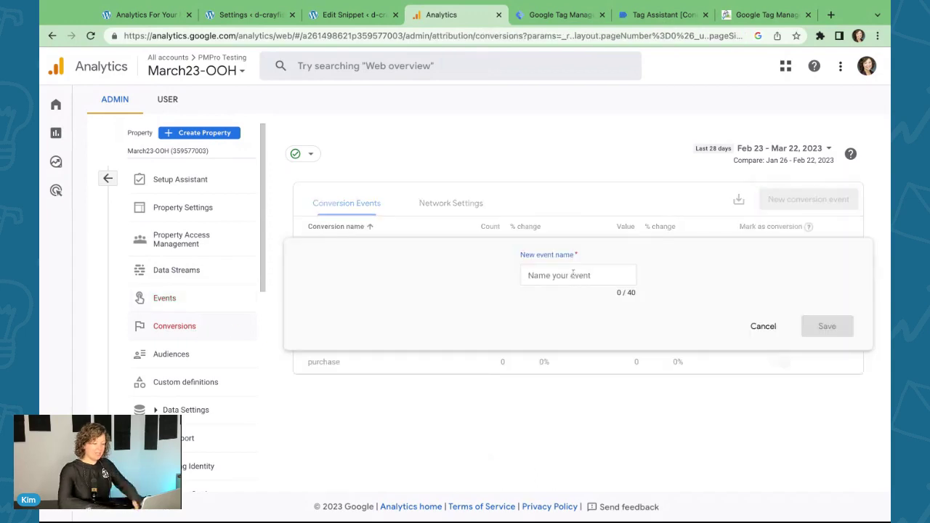
type("free_")
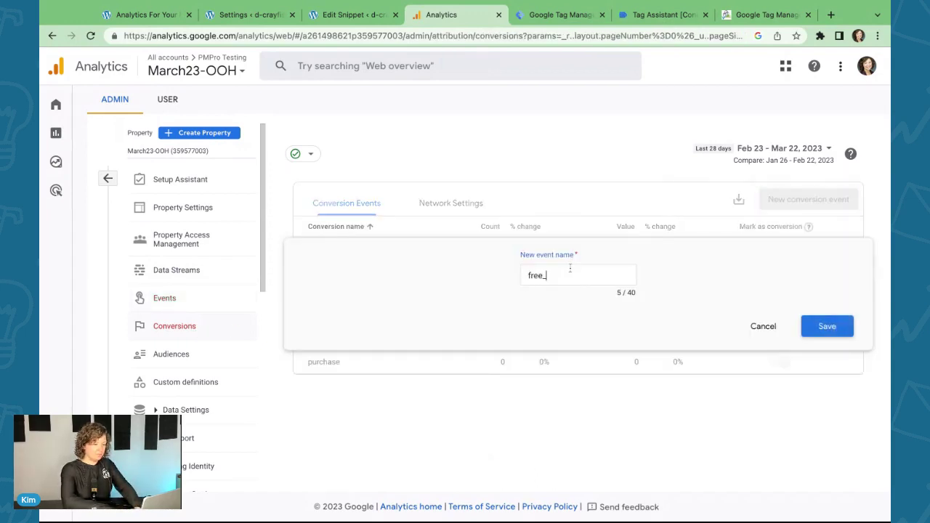
type("signup")
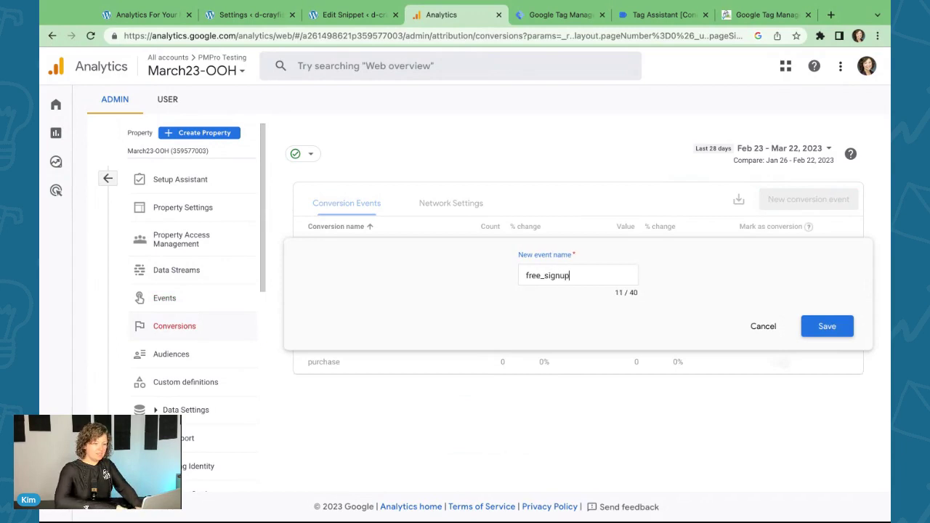
left_click(829, 330)
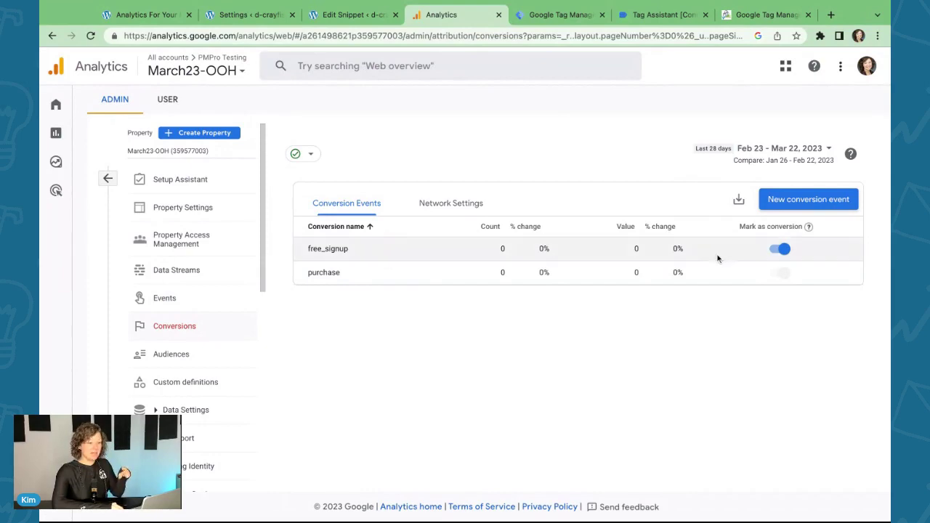
Step: Copy the annual membership event's name from its custom event configuration and leave it unedited
left_click(161, 303)
left_click(783, 255)
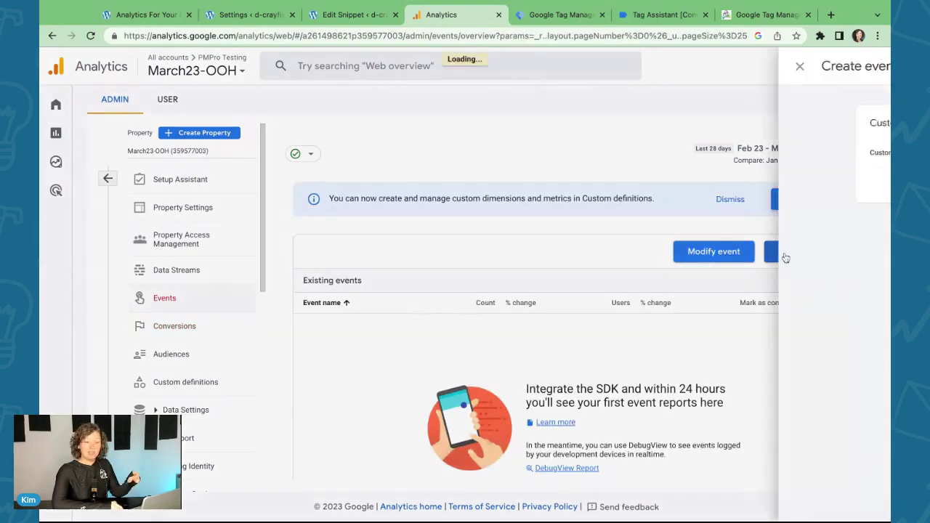
left_click(322, 179)
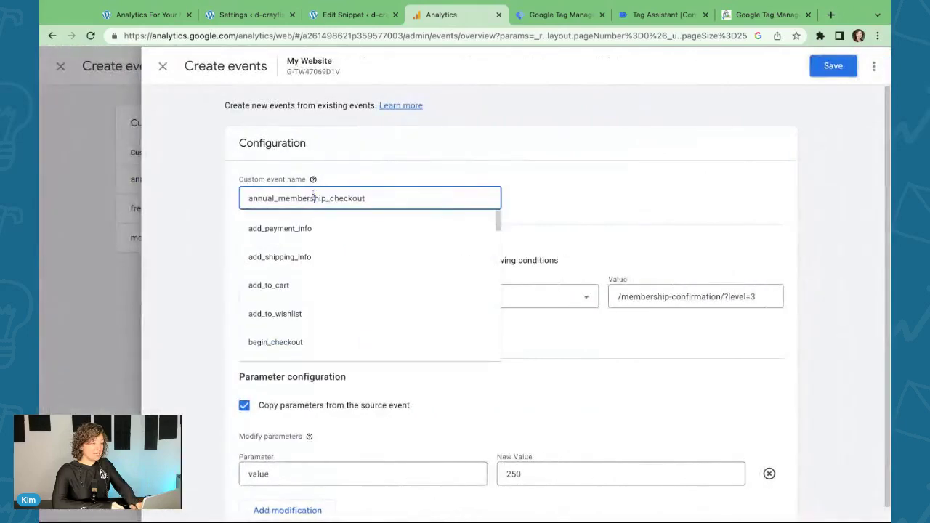
left_click(161, 67)
left_click(161, 66)
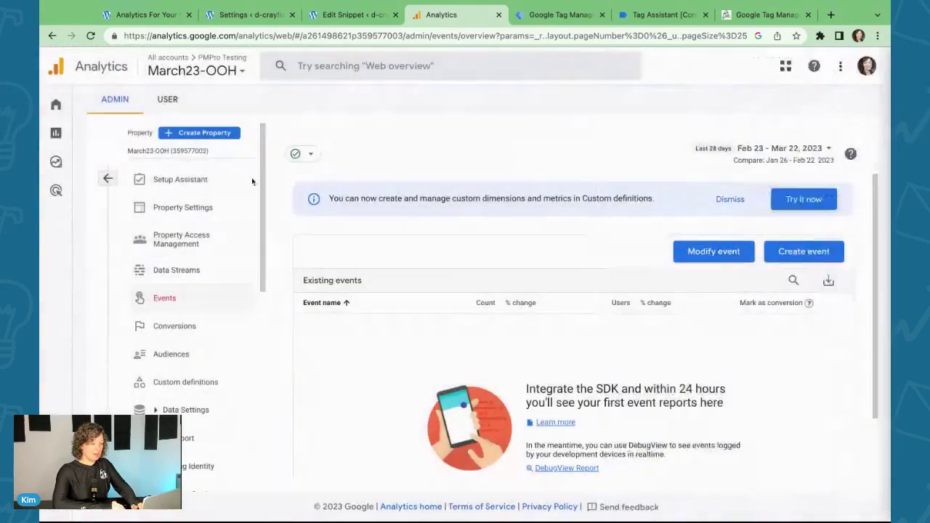
Step: Add a new conversion event named annual_membership_checkout and save it
left_click(178, 324)
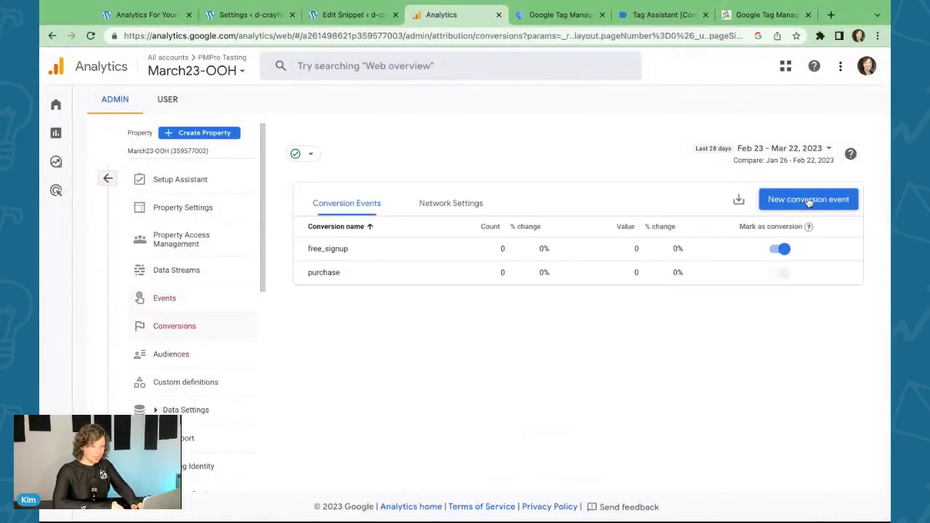
left_click(793, 199)
left_click(563, 274)
type("annual_membership_checkout")
left_click(825, 327)
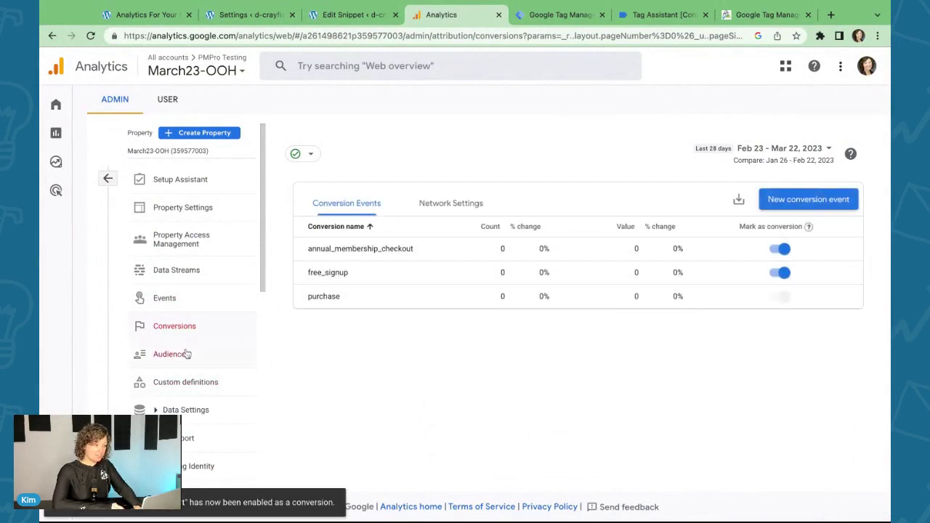
Step: Copy the monthly membership event's name from its custom event configuration and leave it unedited
left_click(183, 297)
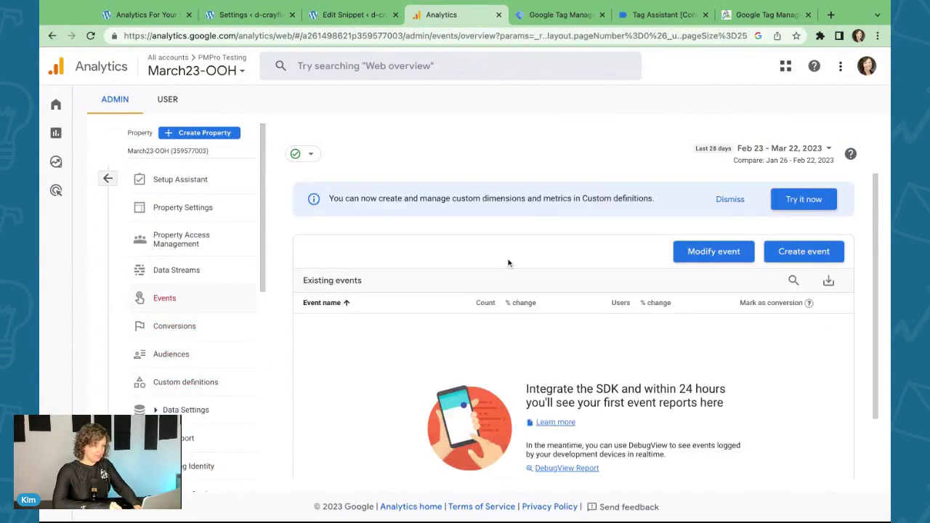
left_click(804, 251)
left_click(298, 237)
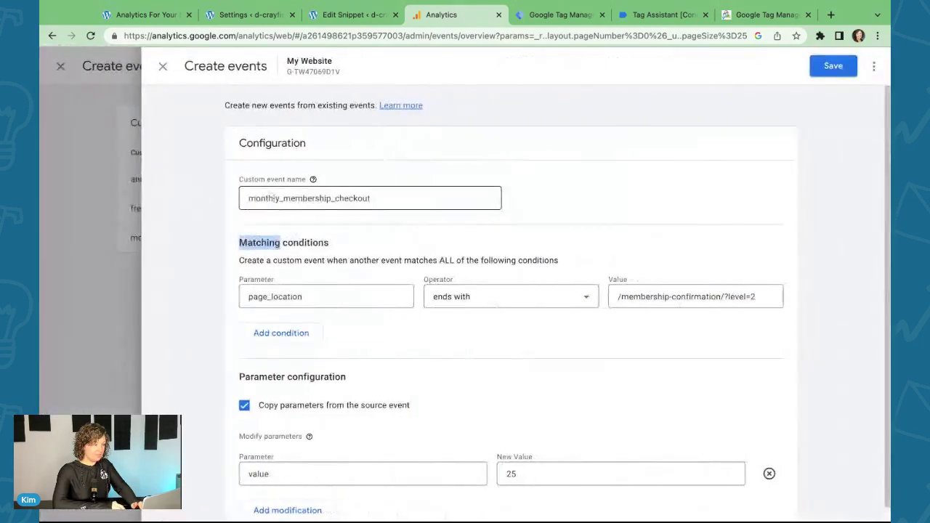
left_click(363, 197)
key("ctrl+c")
left_click(162, 65)
left_click(162, 66)
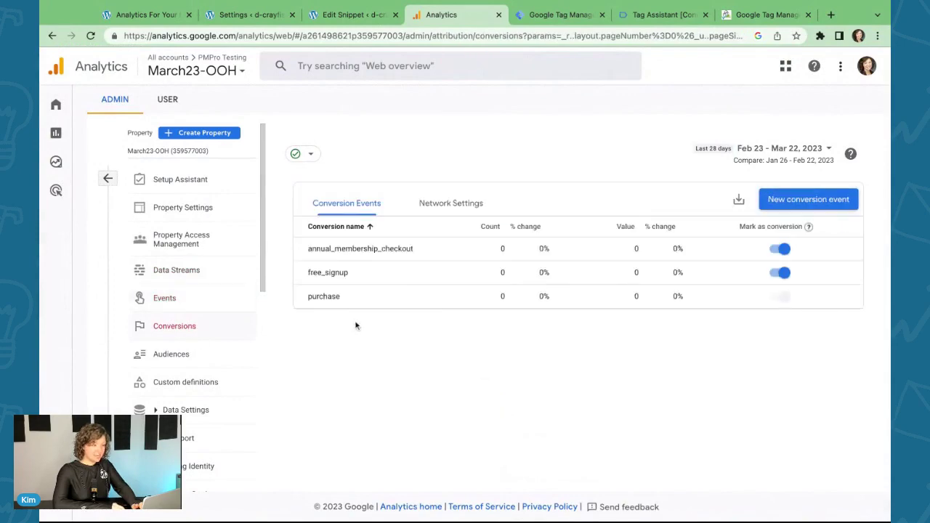
Step: Add a new conversion event named monthly_membership_checkout and save it
left_click(781, 199)
key("ctrl+v")
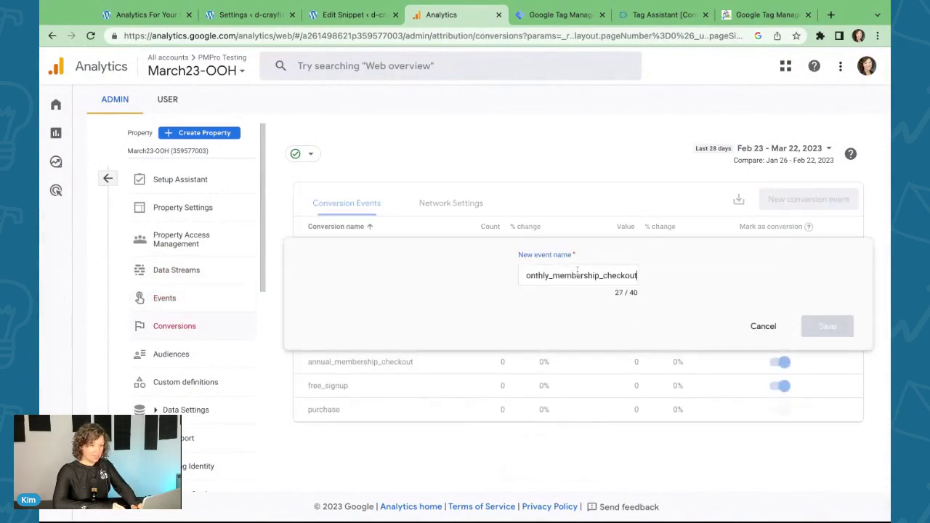
left_click(827, 324)
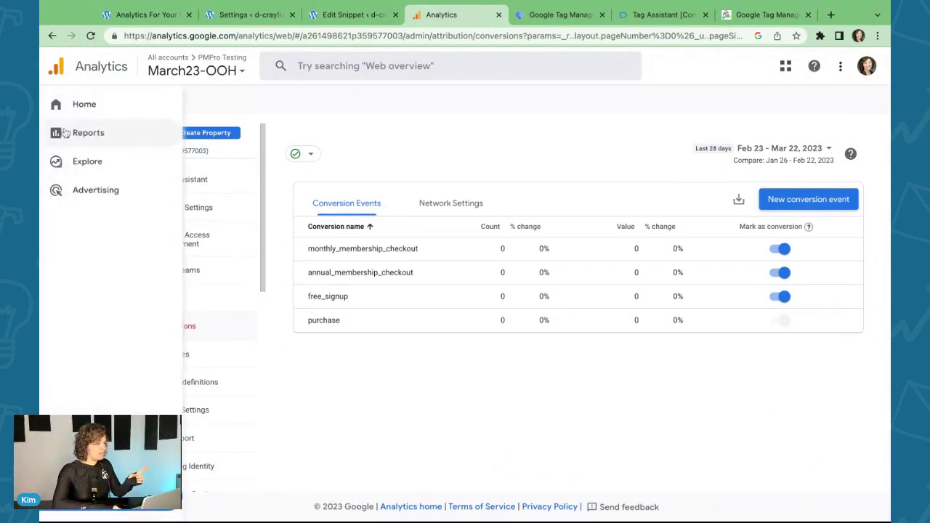
Step: Open the Engagement conversions report for the March23-OOH property and view its event table
left_click(87, 131)
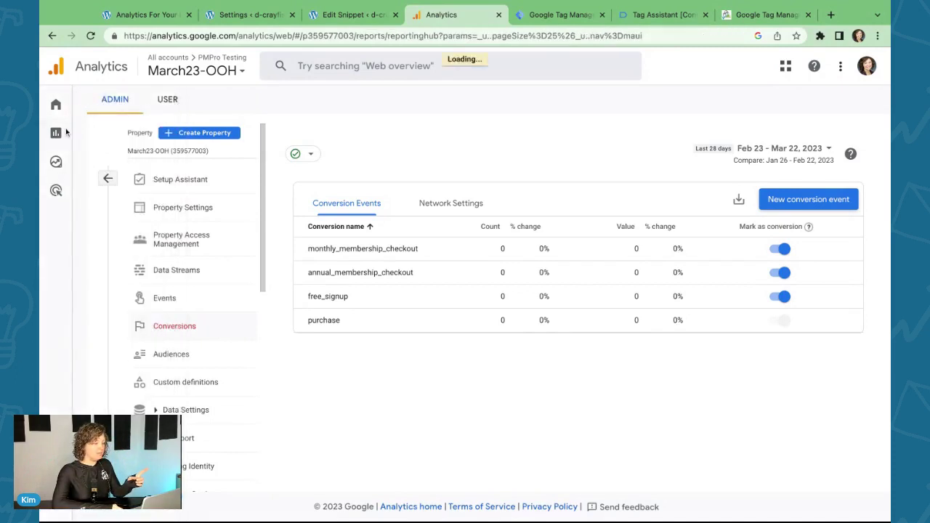
left_click(127, 193)
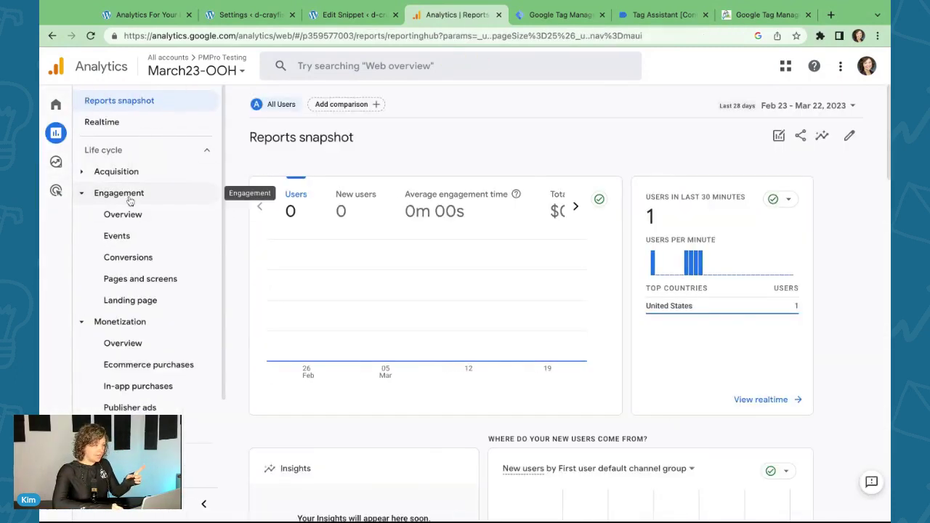
left_click(140, 259)
scroll(284, 267, "down", 5)
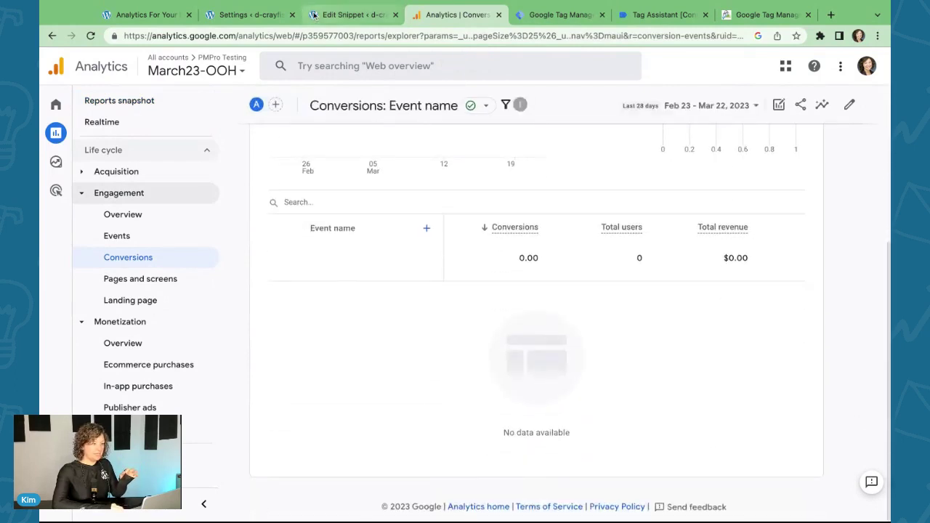
Step: Switch to the InstaWP Testing property under aStrangerStudios and open the purchase event's details from the conversions report
left_click(231, 73)
left_click(125, 173)
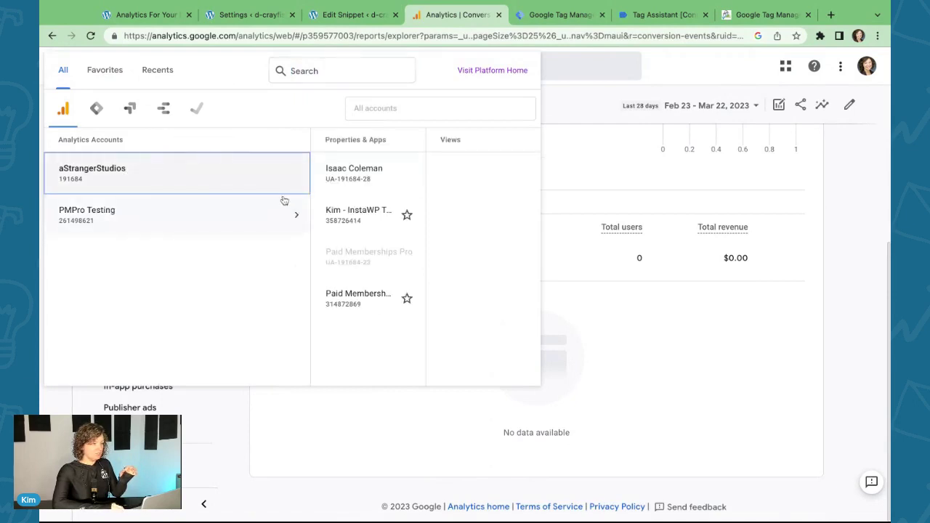
left_click(251, 214)
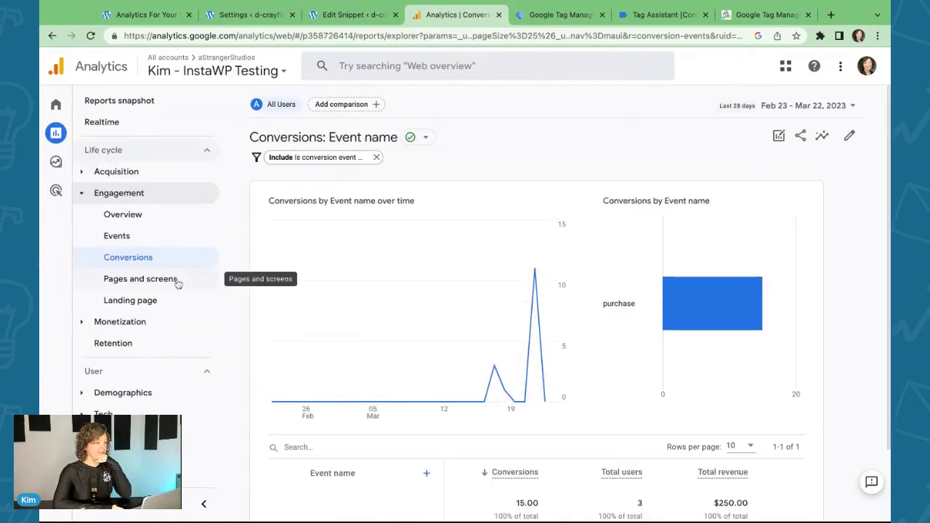
scroll(333, 454, "down", 2)
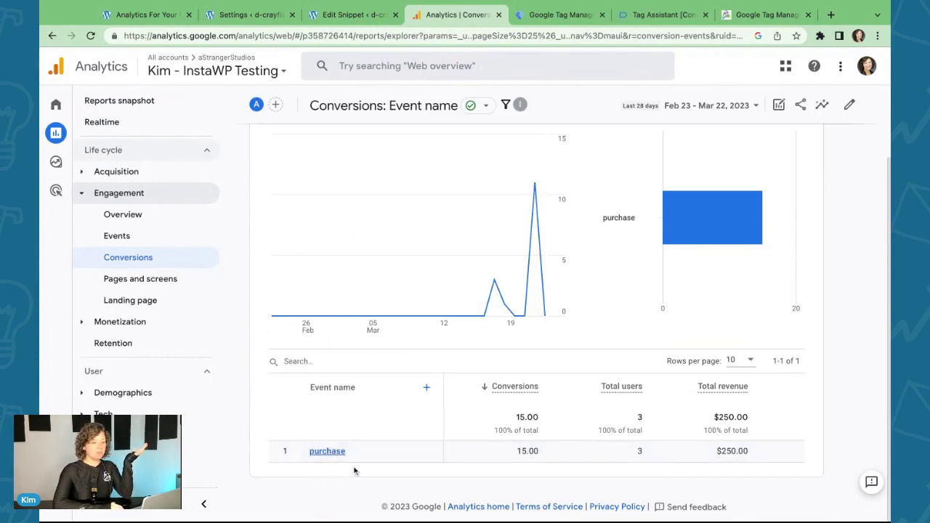
left_click(327, 451)
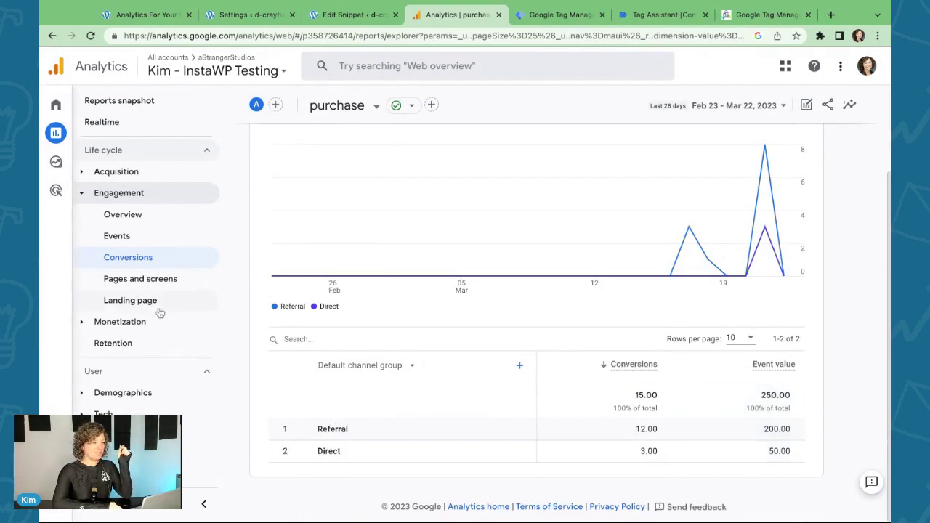
Step: Switch to the Paid Memberships Pro - GA4 property and show the conversion report for the free_download event
left_click(263, 73)
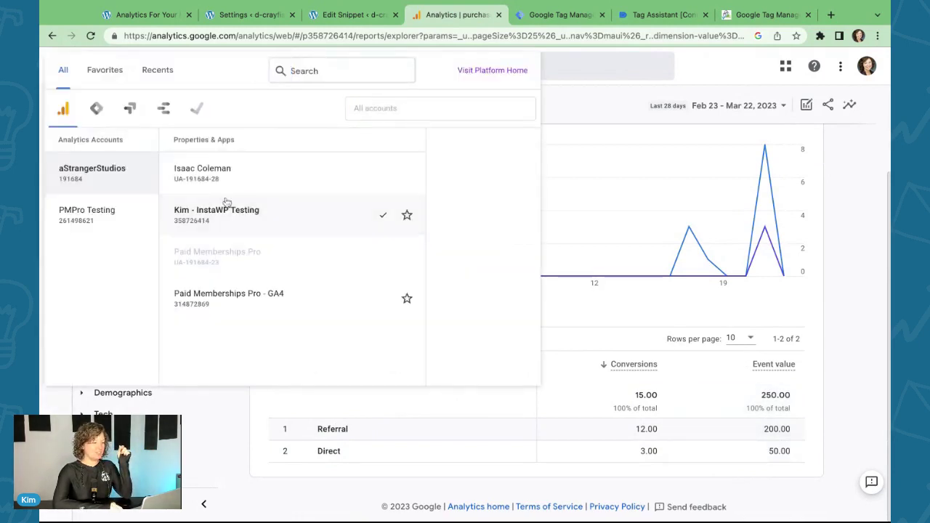
left_click(211, 297)
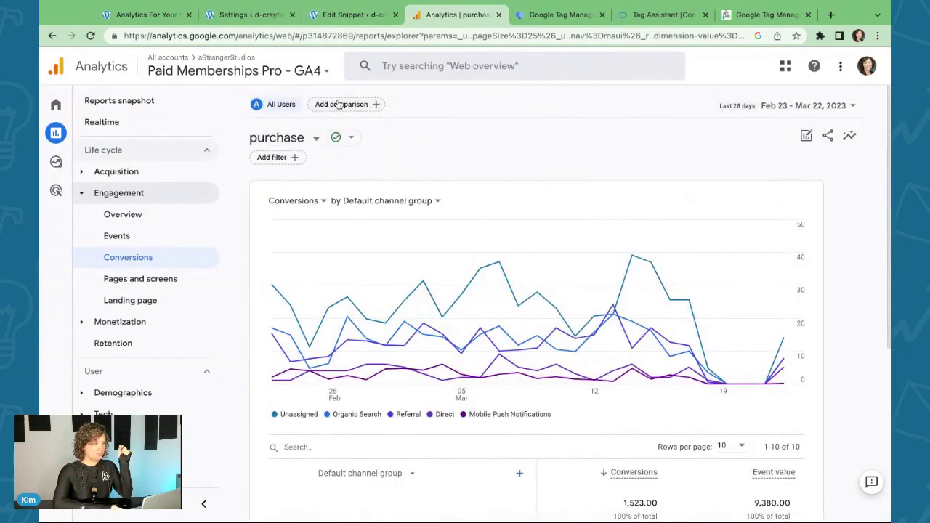
left_click(318, 140)
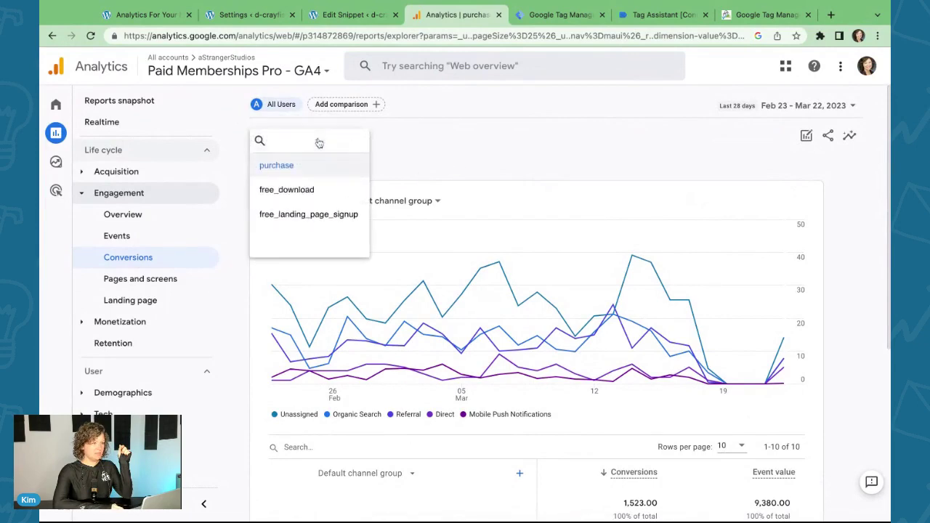
left_click(265, 190)
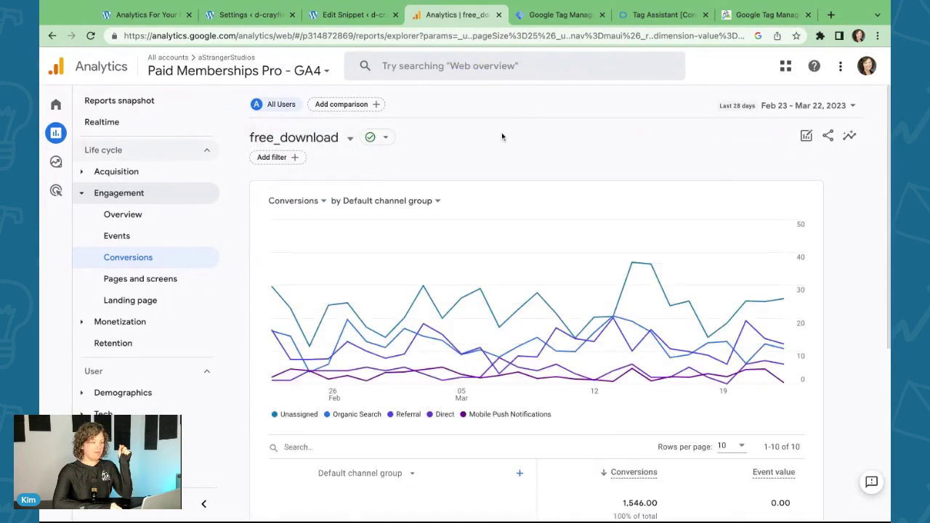
Step: Examine the free_download conversions by default channel group in the chart and table
scroll(465, 220, "down", 3)
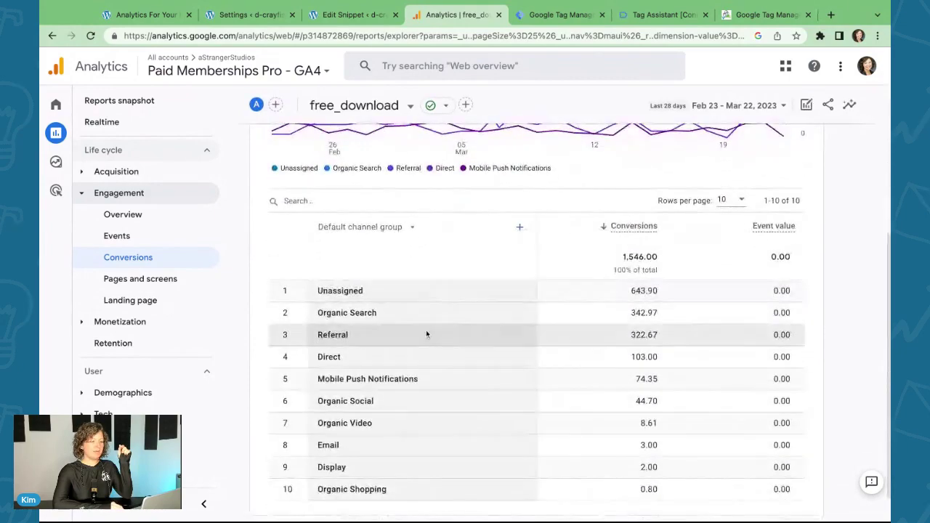
scroll(426, 332, "up", 3)
scroll(428, 333, "down", 4)
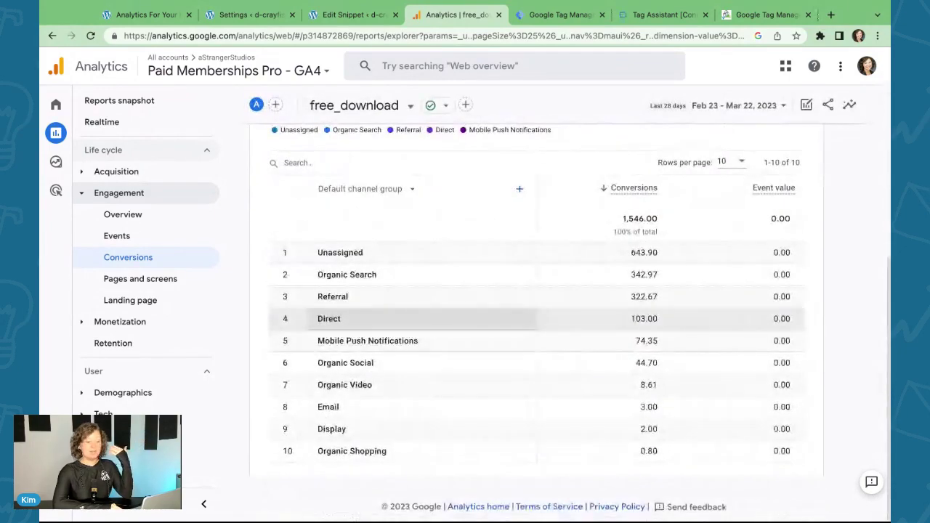
scroll(427, 320, "up", 3)
scroll(364, 291, "up", 4)
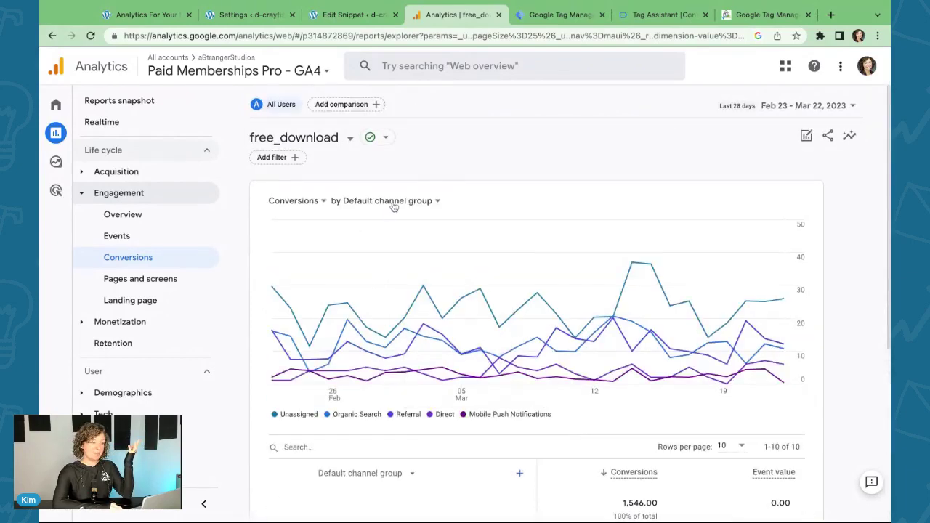
scroll(457, 229, "down", 2)
scroll(456, 230, "down", 4)
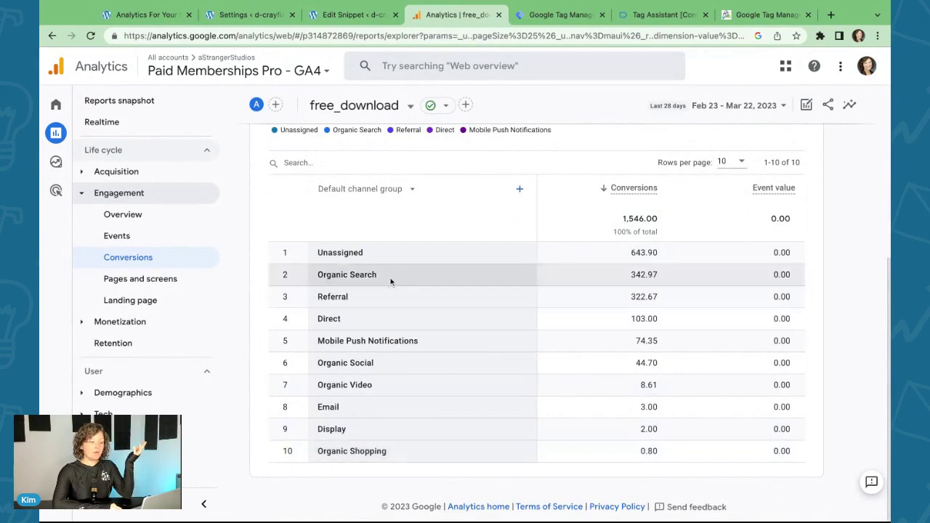
scroll(422, 401, "up", 7)
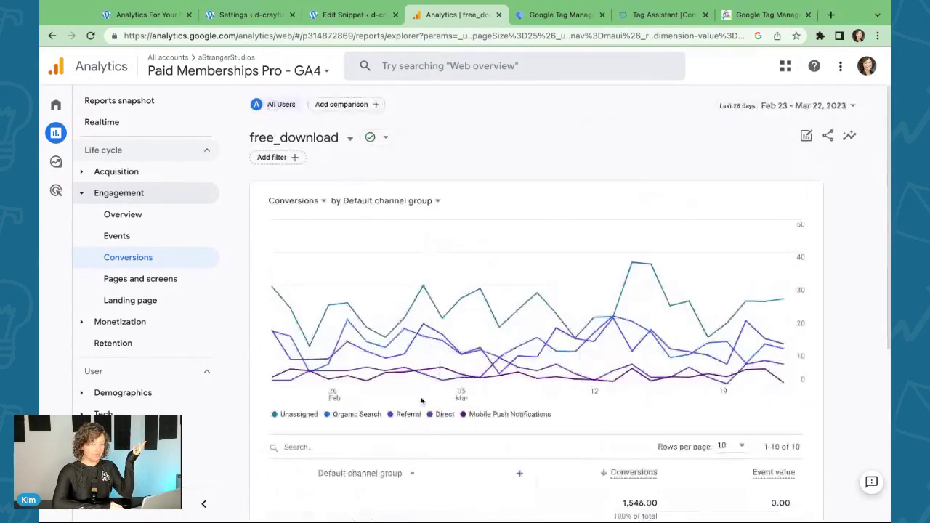
Step: Break the free_download conversions down by Source and review the referring sites from wordpress.org to github.com
left_click(418, 202)
left_click(396, 231)
scroll(483, 222, "down", 4)
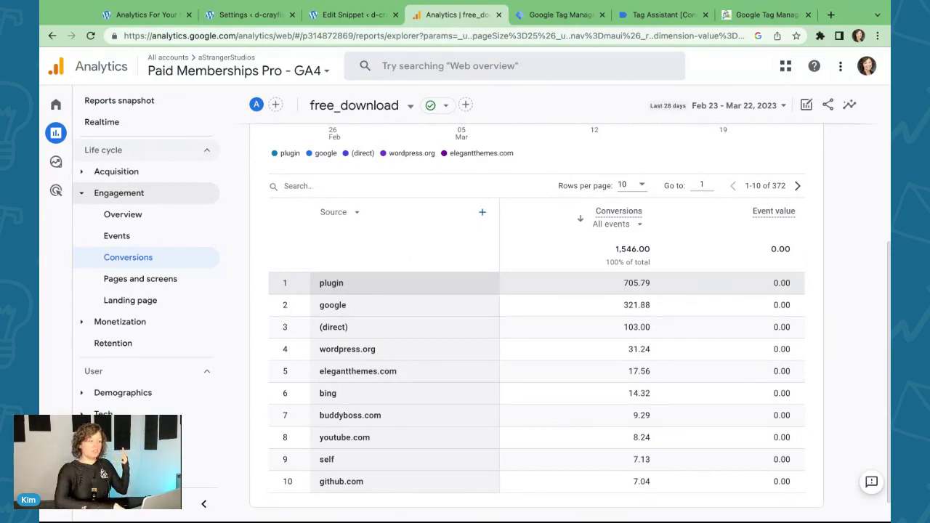
left_click_drag(339, 349, 376, 349)
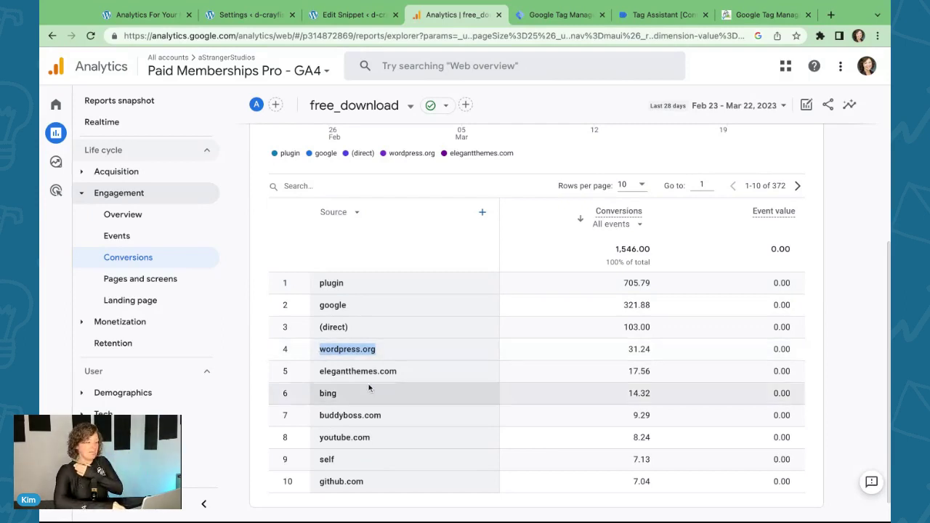
left_click_drag(320, 374, 398, 371)
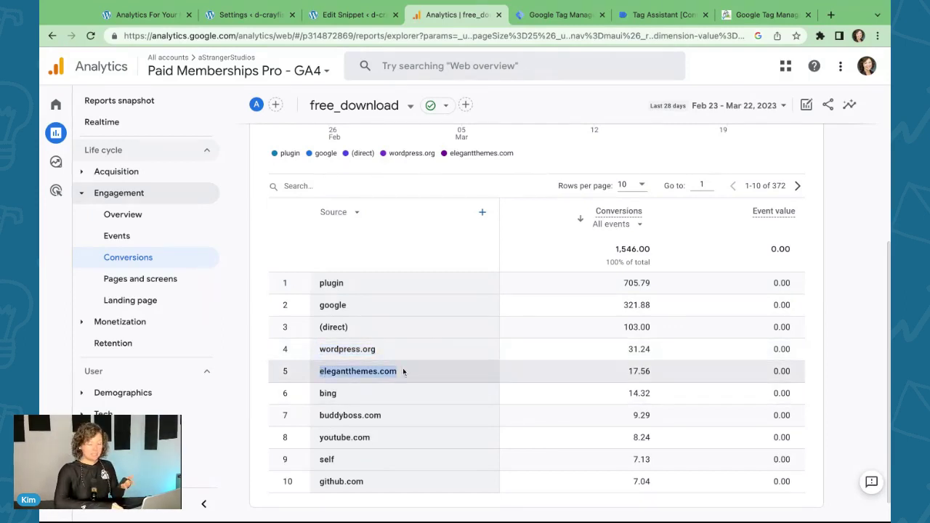
left_click_drag(321, 414, 381, 415)
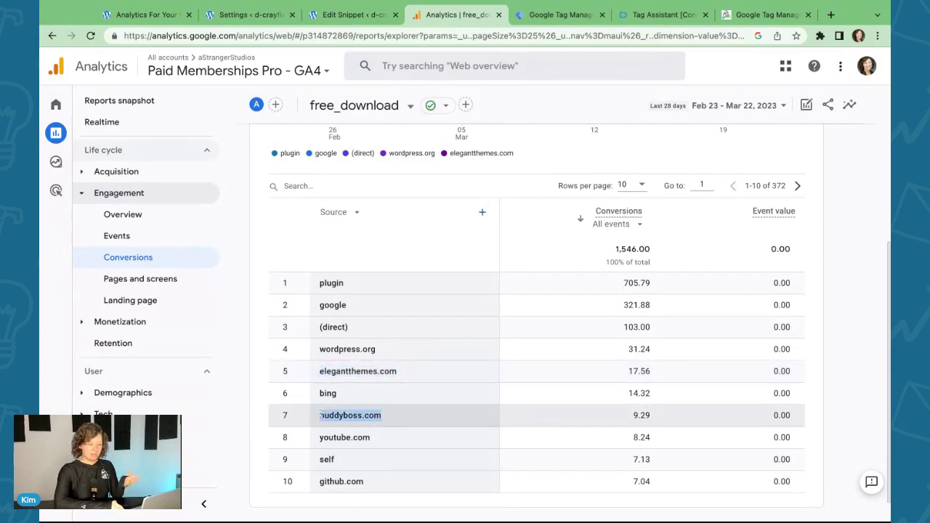
left_click_drag(319, 438, 395, 437)
left_click_drag(320, 481, 395, 482)
Step: Open the Pages and screens report and restrict its Event count column to free_download
scroll(376, 448, "up", 3)
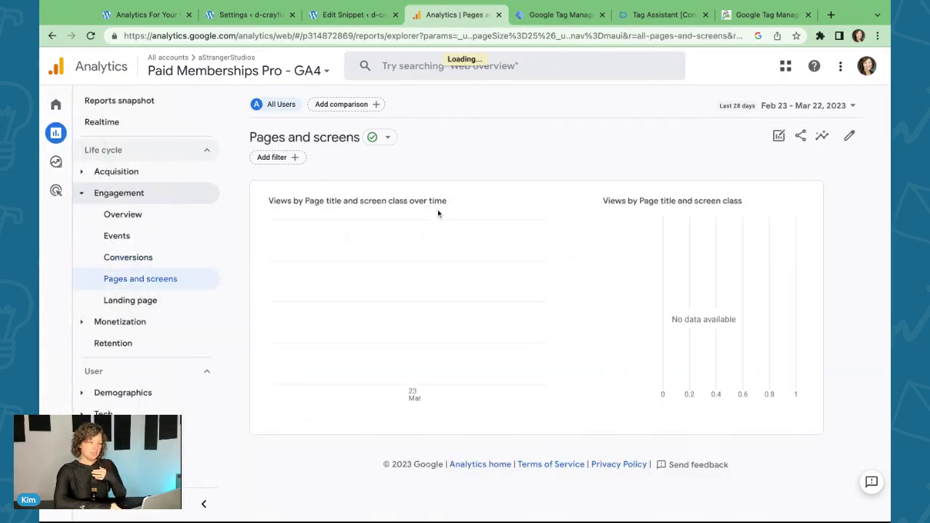
scroll(438, 213, "down", 2)
scroll(508, 305, "down", 1)
scroll(581, 305, "right", 4)
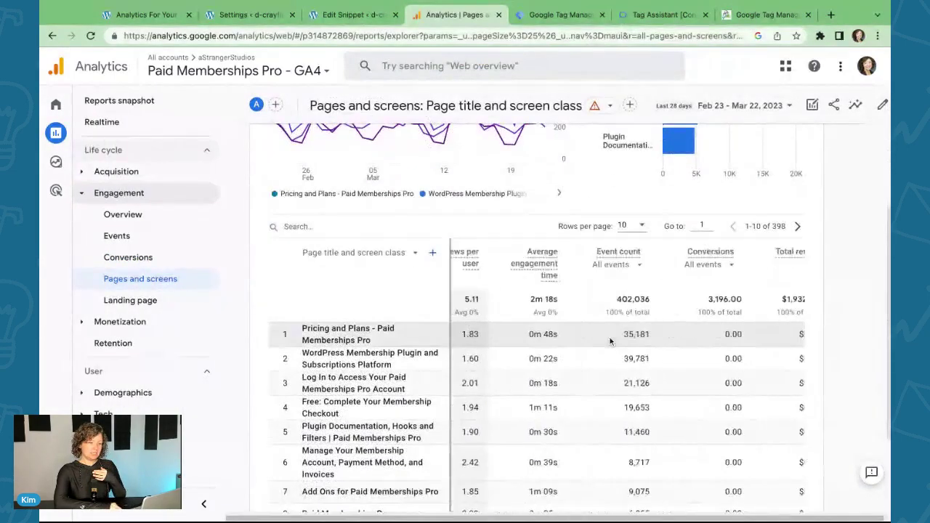
left_click(609, 266)
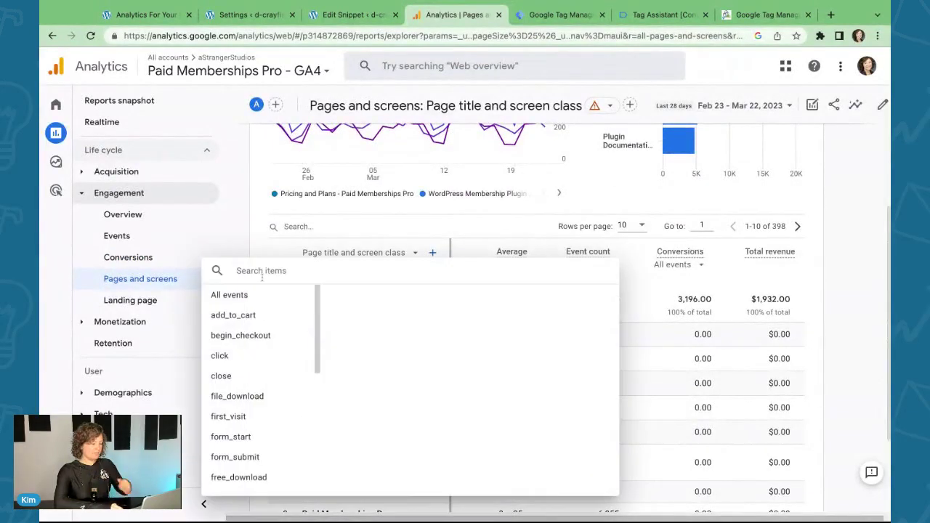
type("free")
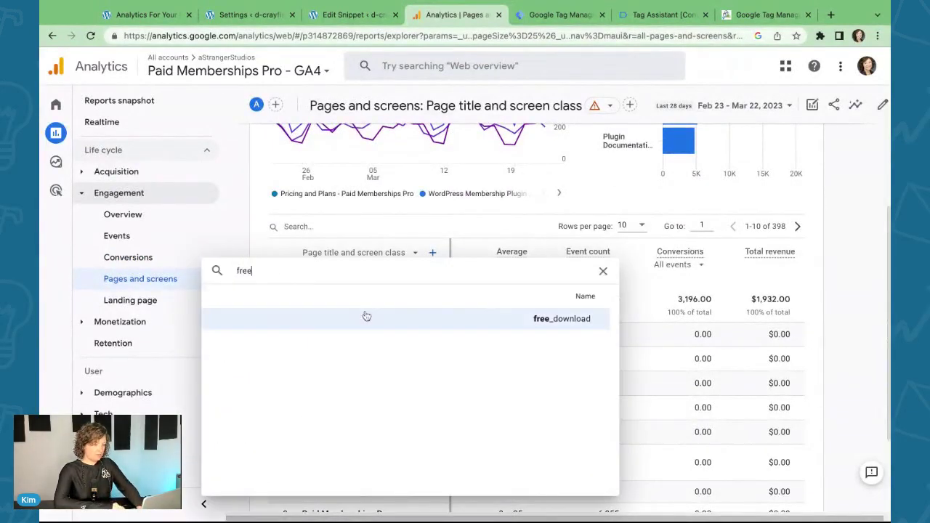
left_click(554, 320)
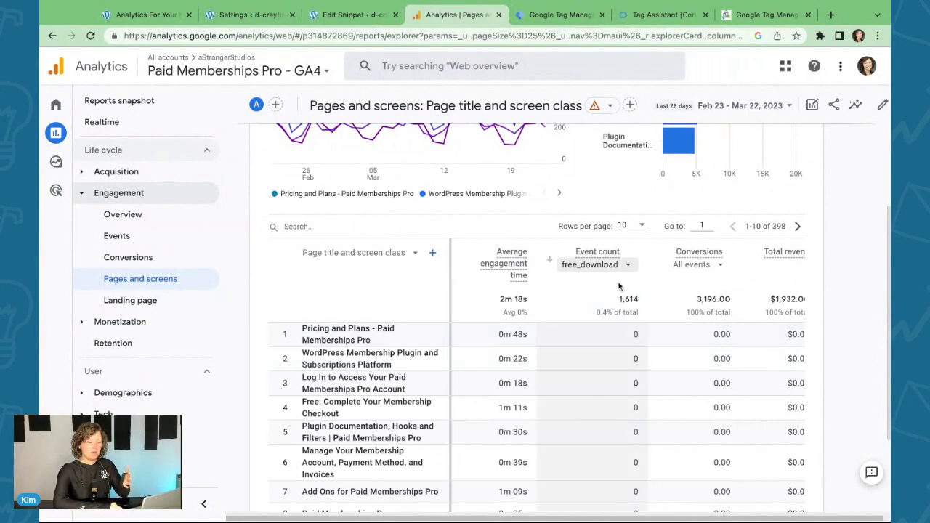
Step: Sort the Pages and screens table by free_download event count and review the columns for the leading page
scroll(619, 306, "down", 3)
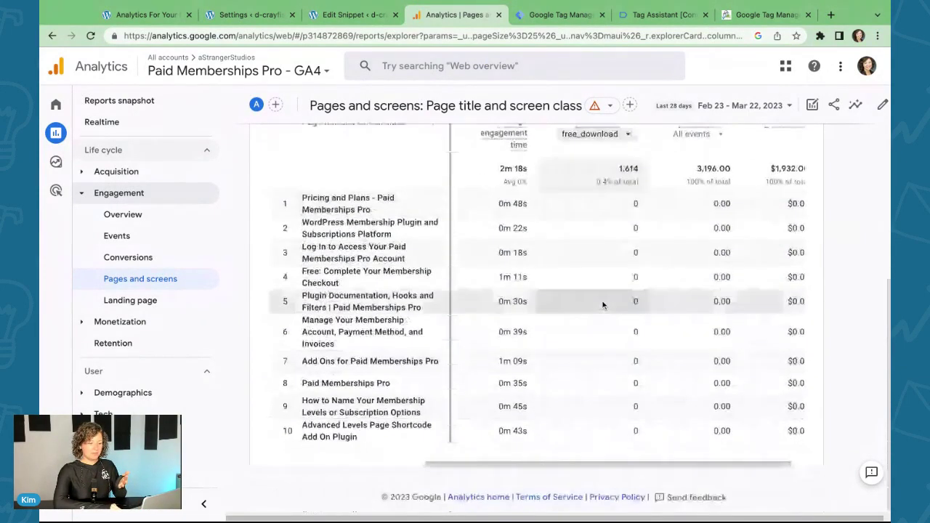
scroll(606, 276, "up", 5)
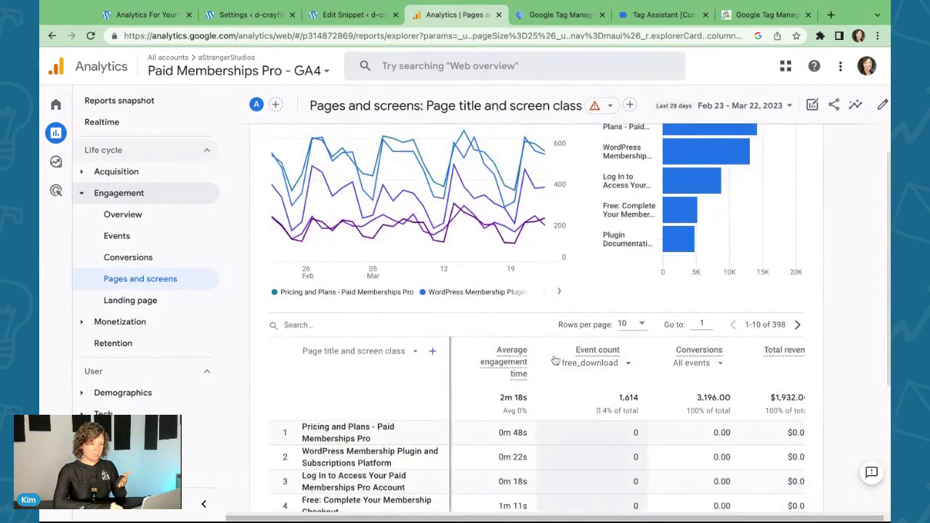
left_click(597, 351)
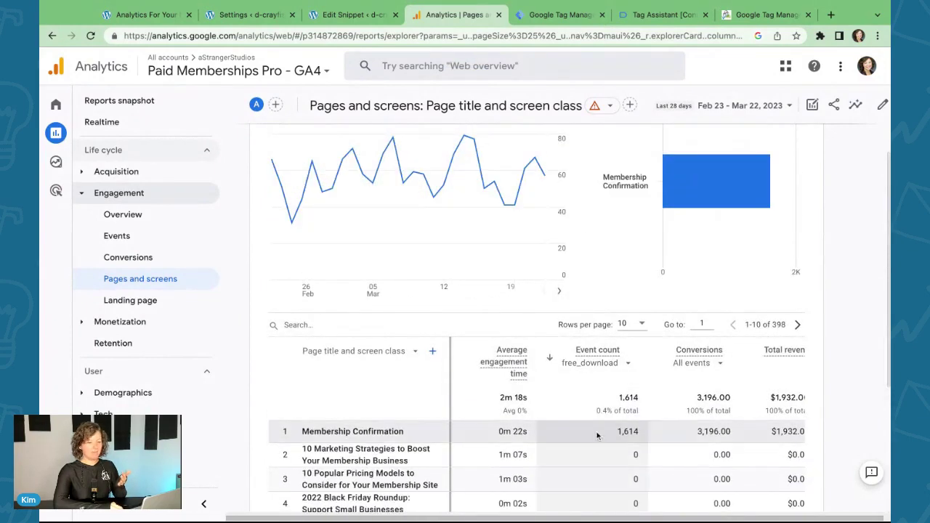
scroll(597, 434, "left", 2)
scroll(597, 435, "left", 2)
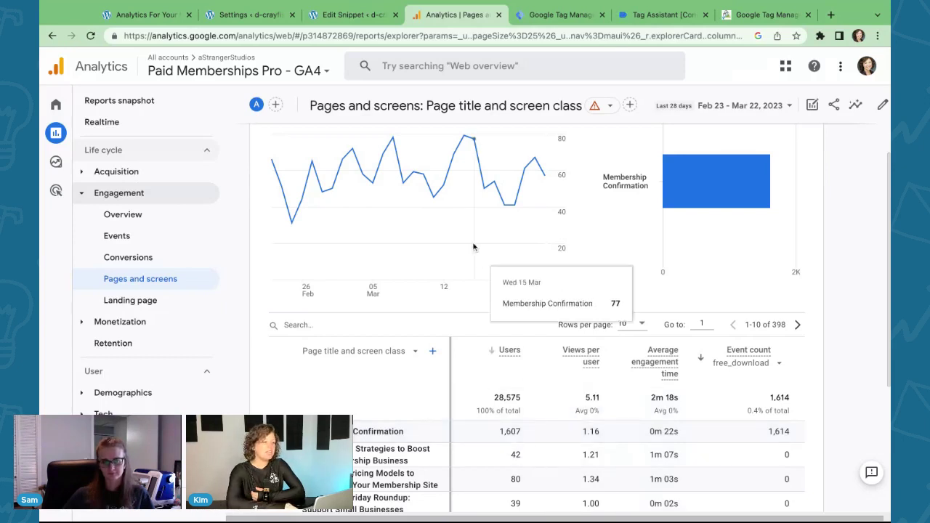
Step: Switch back to the March23-OOH property in the PMPro Testing account
left_click(240, 70)
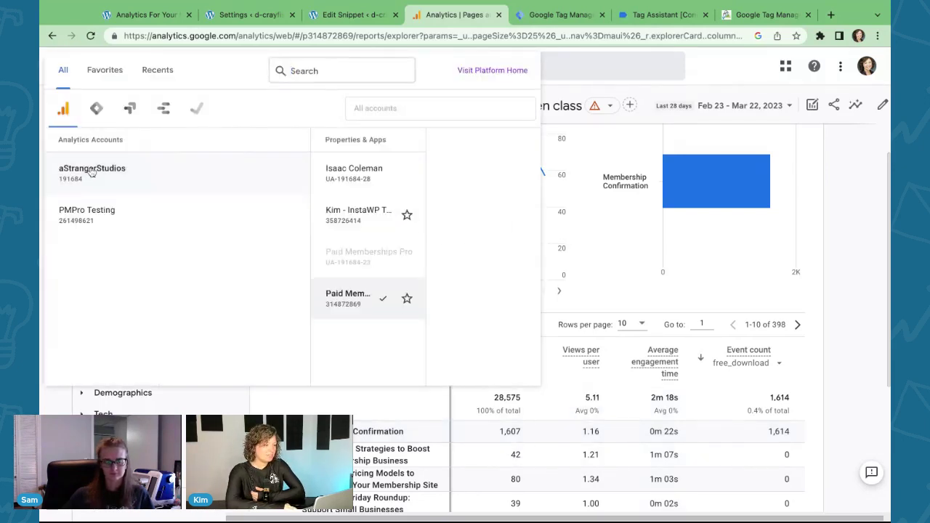
left_click(87, 209)
left_click(349, 169)
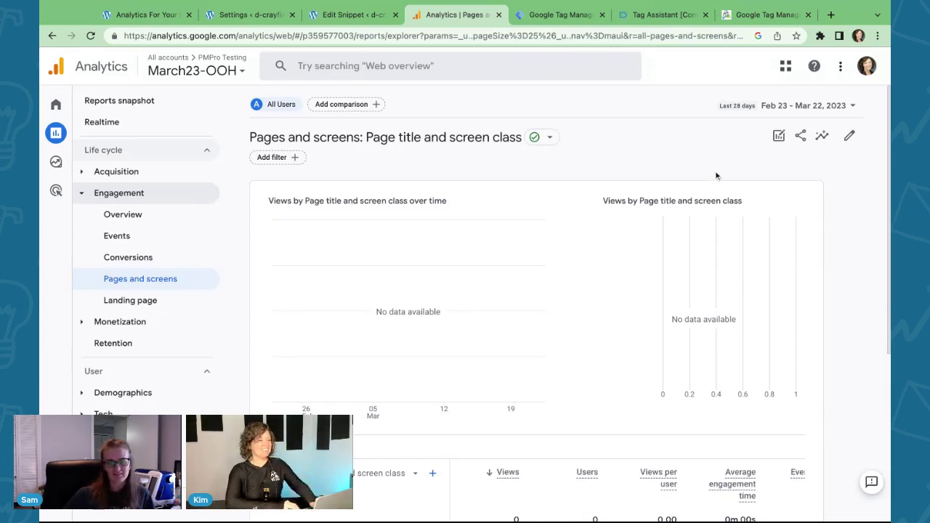
Step: Close the WordPress Settings tab, and view the Add Ecommerce Tracking for Add to Cart and Purchase Events snippet before returning to the snippets list
left_click(246, 17)
key("ctrl+w")
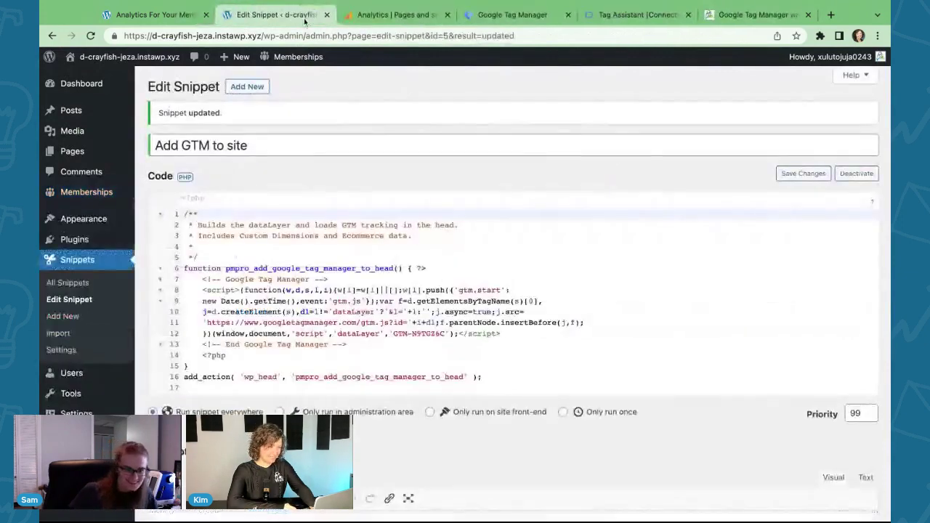
left_click(88, 283)
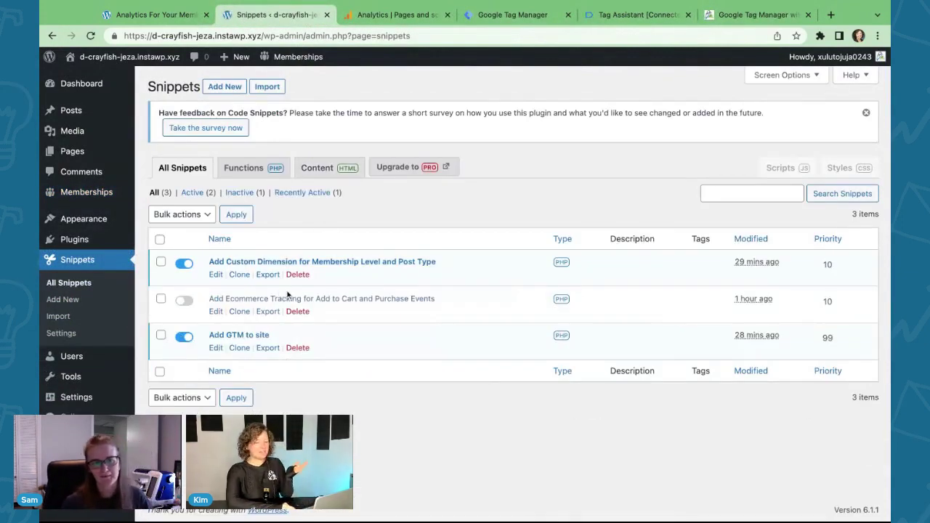
left_click(313, 299)
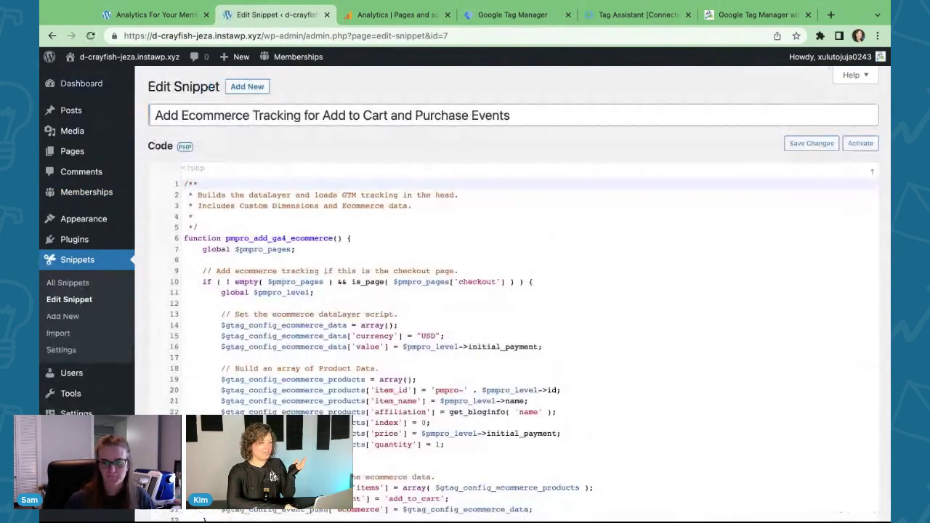
key("alt+Left")
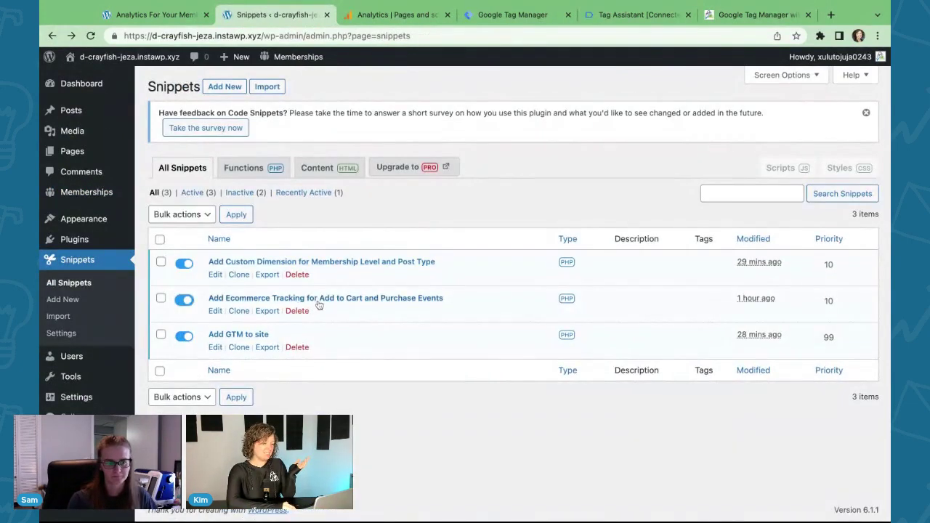
Step: Open the Add Ecommerce Tracking snippet, and load the GA4 events reference at view_item in a new browser tab placed before Tag Assistant
left_click(320, 299)
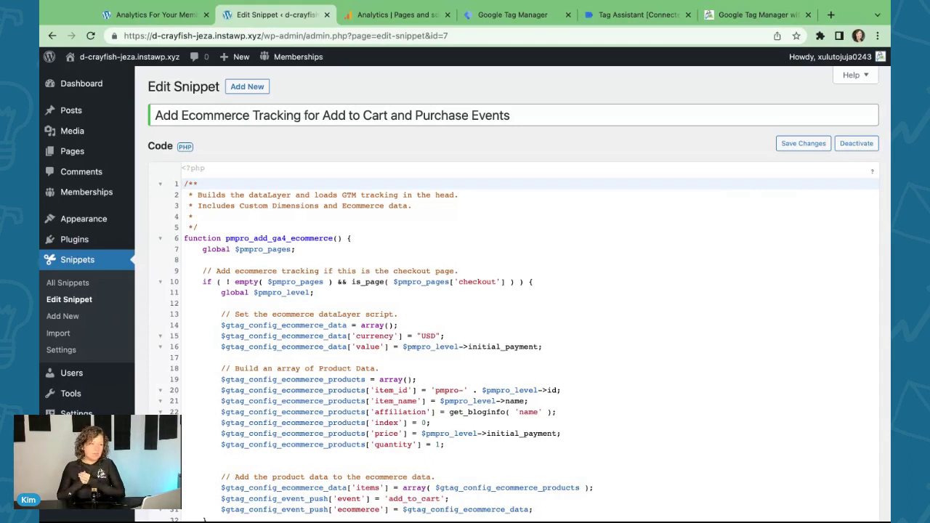
key("ctrl+t")
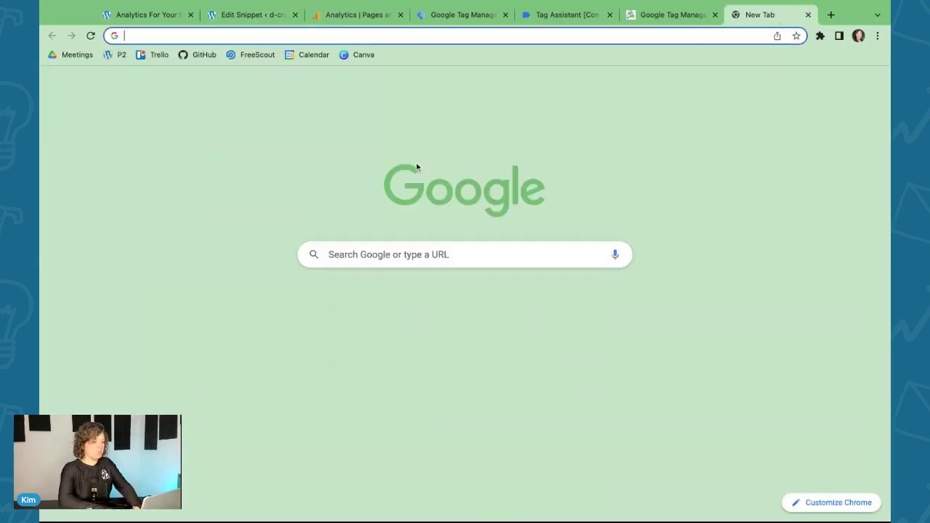
type("https://developers.google.com/analytics/devguides/collection/ga4/reference/events?client_type=gtag#view_item")
key("Return")
left_click_drag(747, 14, 565, 14)
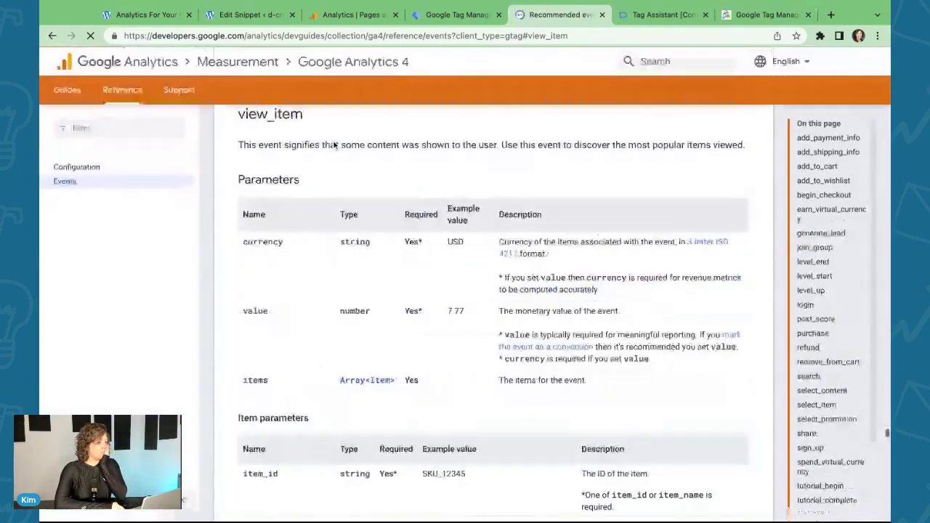
Step: Look through the list of GA4 recommended events from its beginning and go to the view_item section
scroll(268, 190, "up", 20)
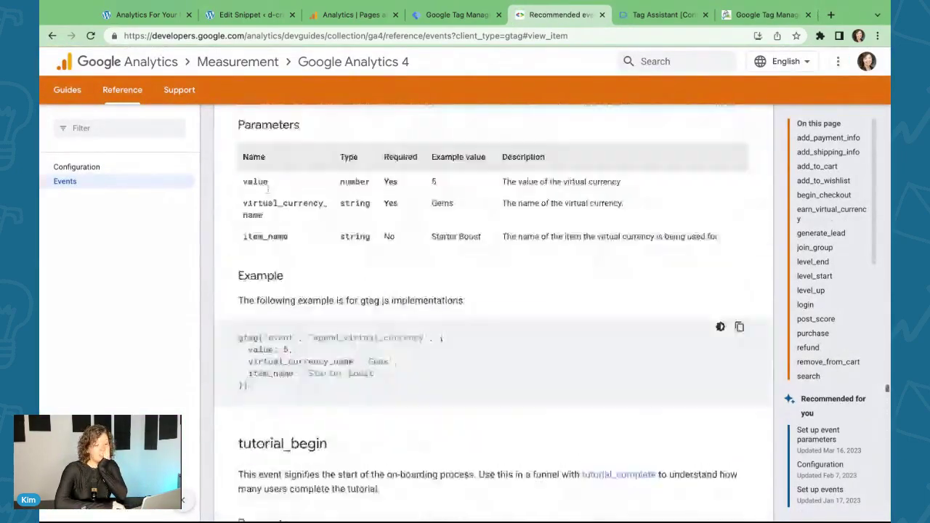
scroll(235, 196, "up", 20)
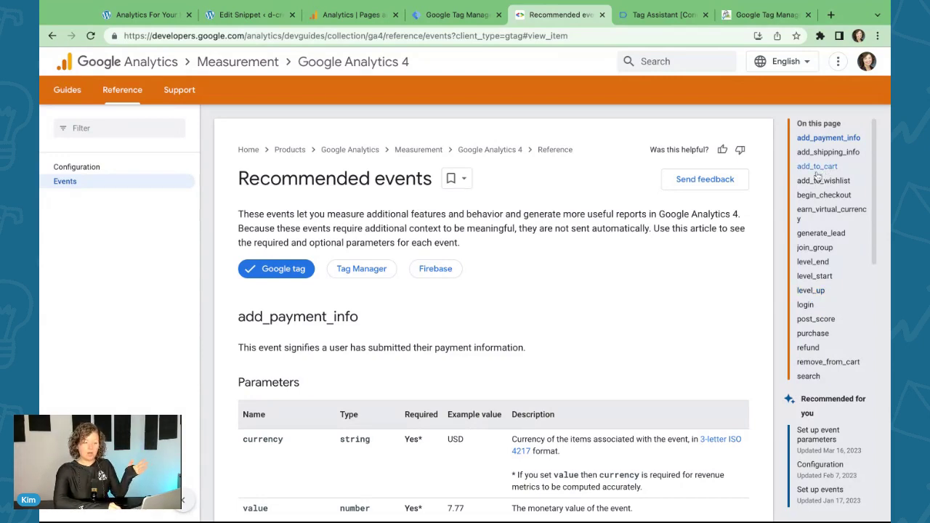
scroll(808, 189, "down", 2)
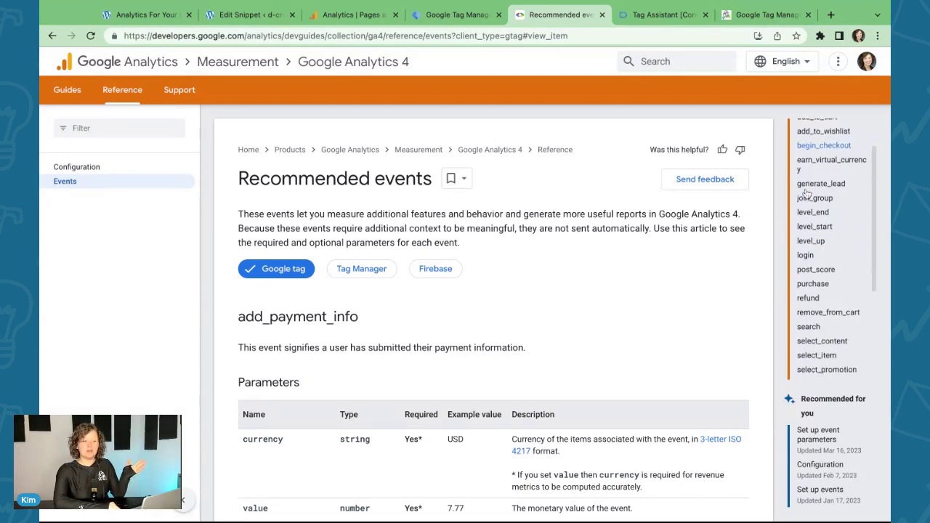
scroll(807, 193, "down", 4)
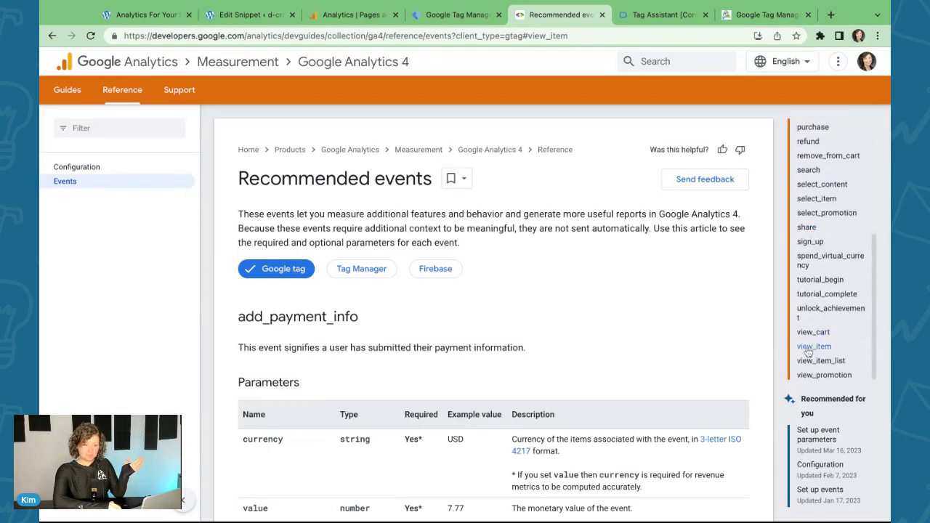
left_click(813, 347)
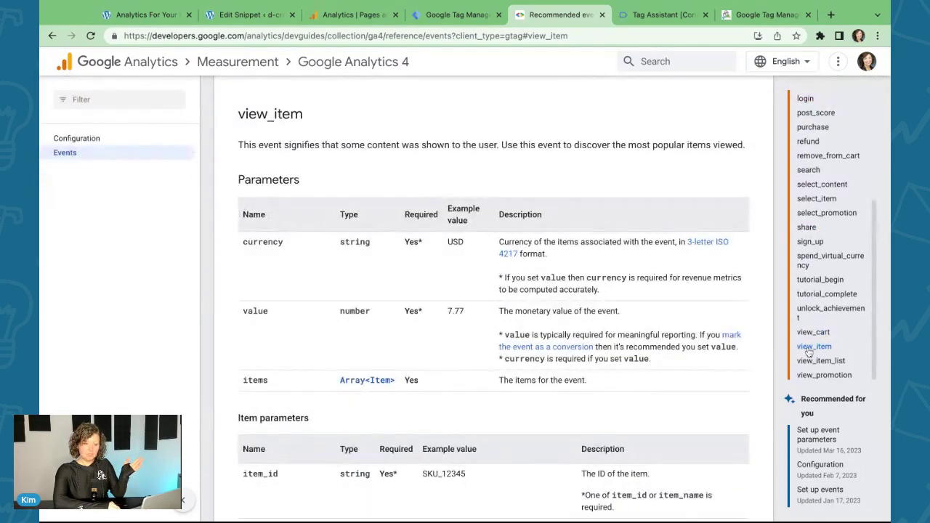
Step: View the add_to_cart event's reference section, followed by the purchase event's section
scroll(814, 276, "up", 6)
left_click(817, 170)
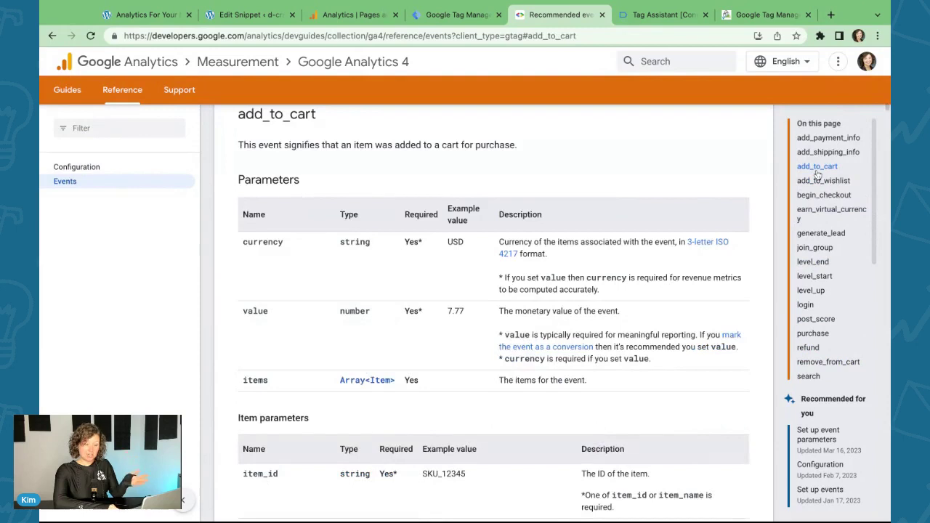
scroll(819, 297, "down", 1)
left_click(813, 324)
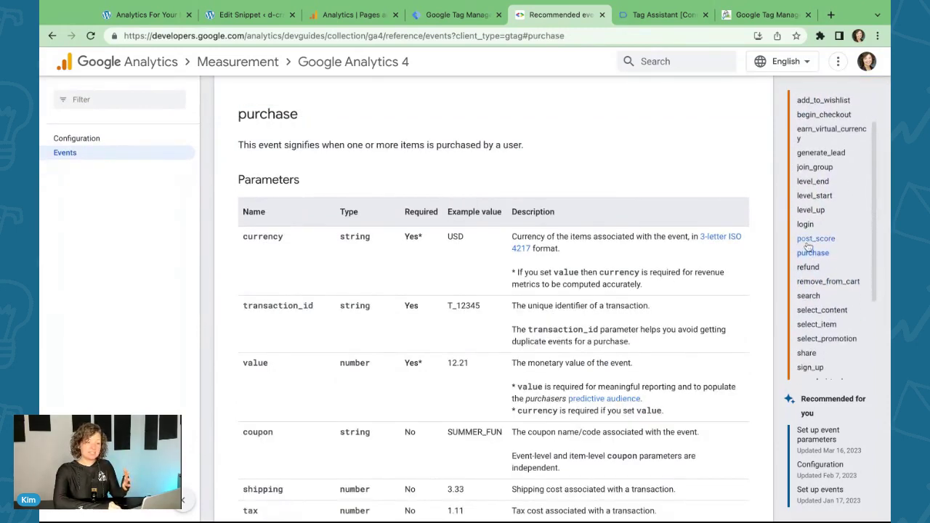
Step: Browse the recommended events list again and view the begin_checkout event's section
scroll(803, 232, "down", 3)
scroll(809, 249, "up", 3)
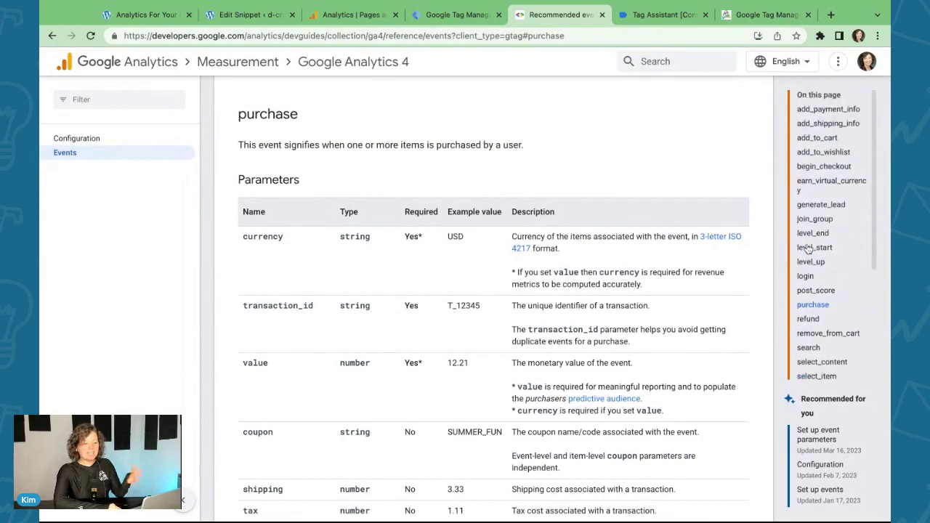
left_click(818, 167)
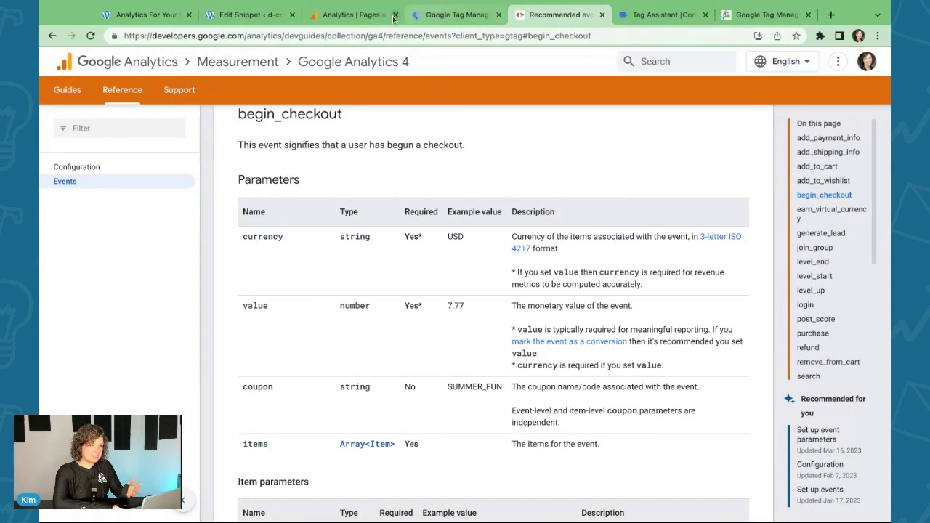
Step: Return to Google Analytics and switch to the InstaWP Testing property in the aStrangerStudios account
left_click(368, 16)
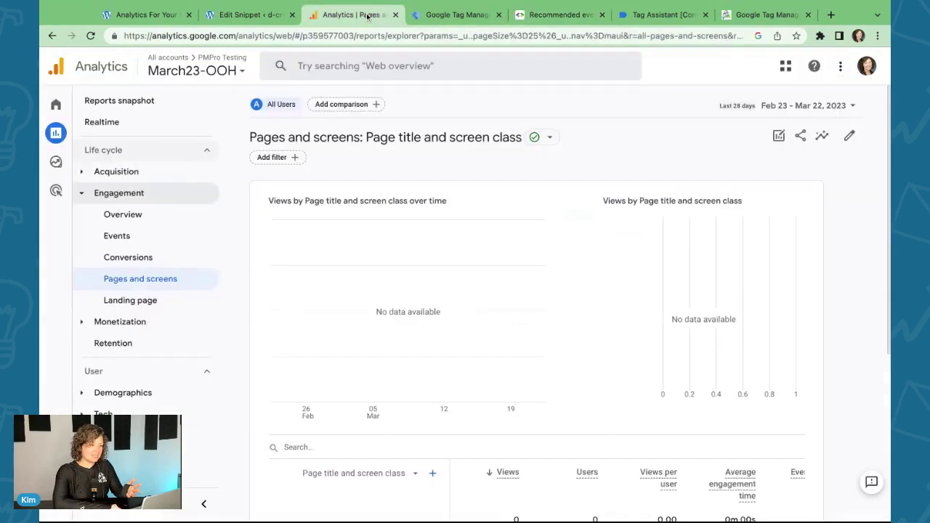
left_click(189, 74)
left_click(130, 176)
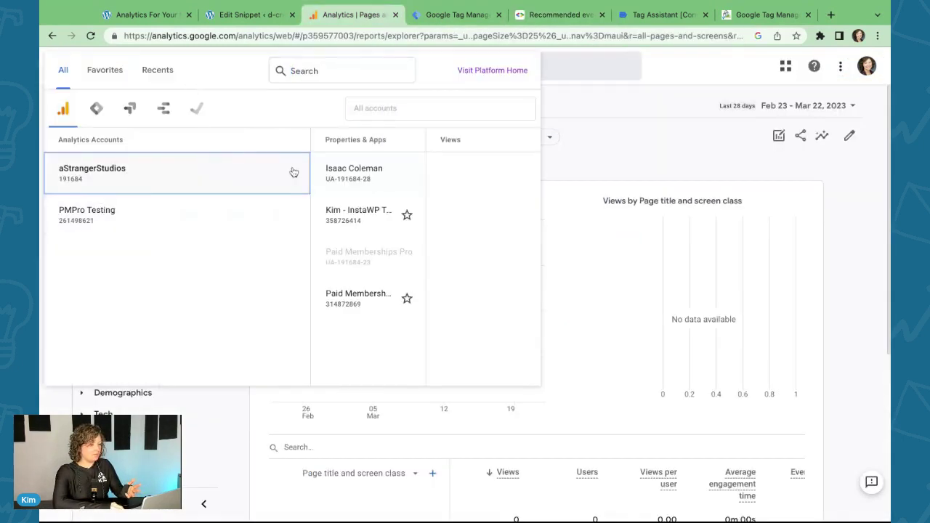
left_click(254, 215)
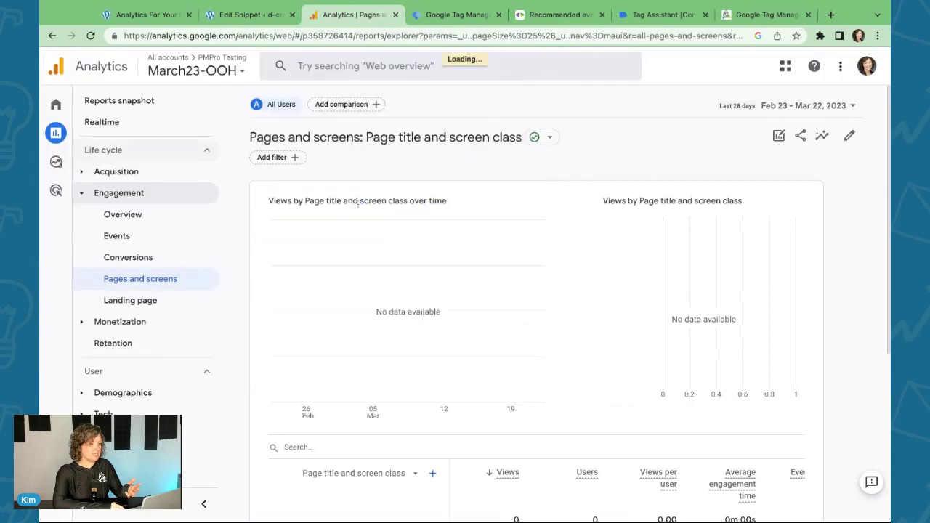
Step: Open the Monetization overview report and review its revenue and item cards
left_click(135, 322)
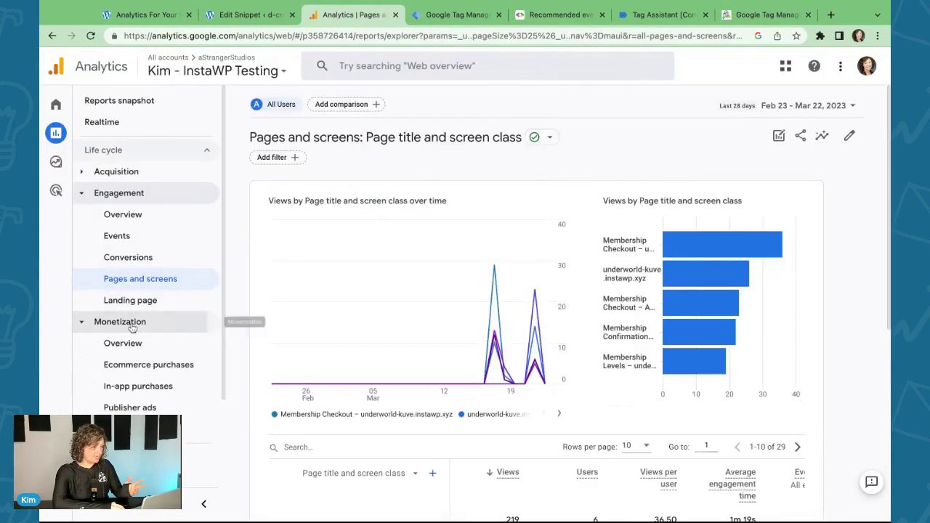
left_click(123, 343)
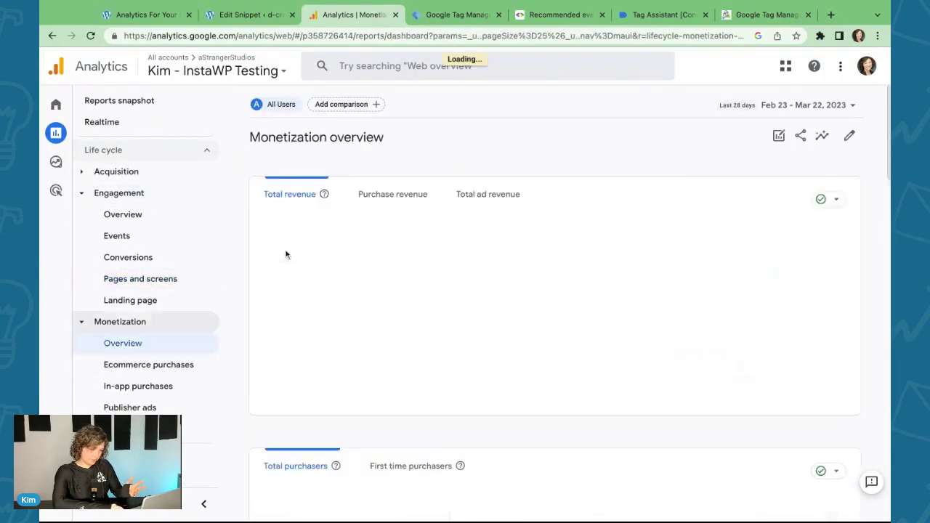
scroll(229, 353, "down", 2)
scroll(293, 375, "down", 2)
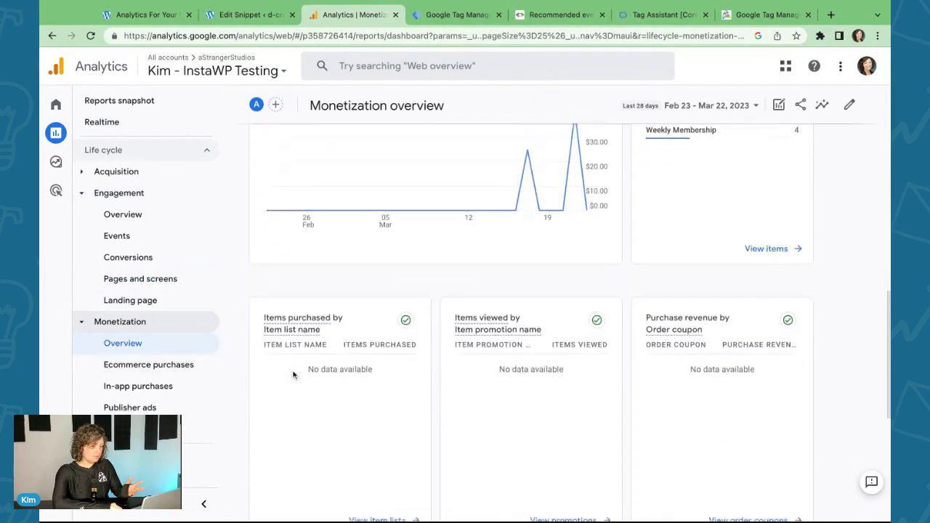
Step: Open the Ecommerce purchases report and examine the items viewed, added to cart and purchased, and the revenue per membership level
left_click(153, 365)
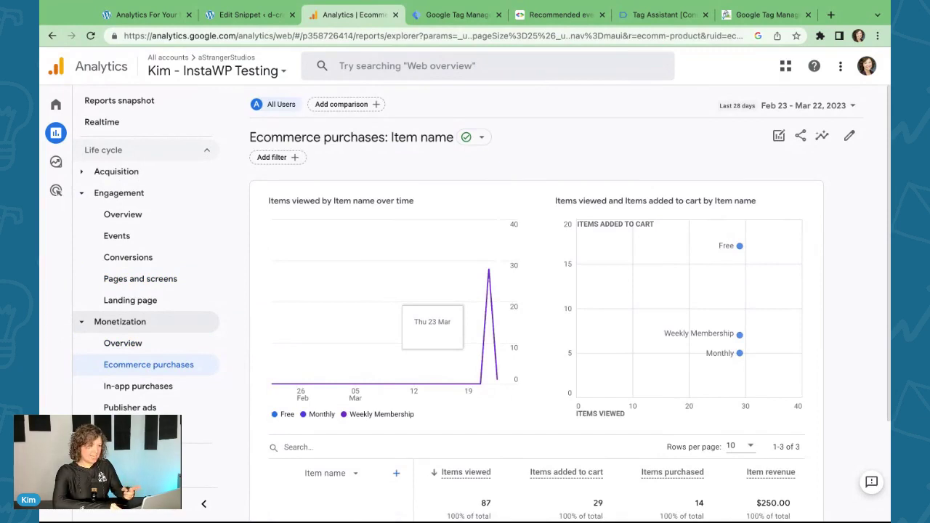
scroll(364, 255, "down", 1)
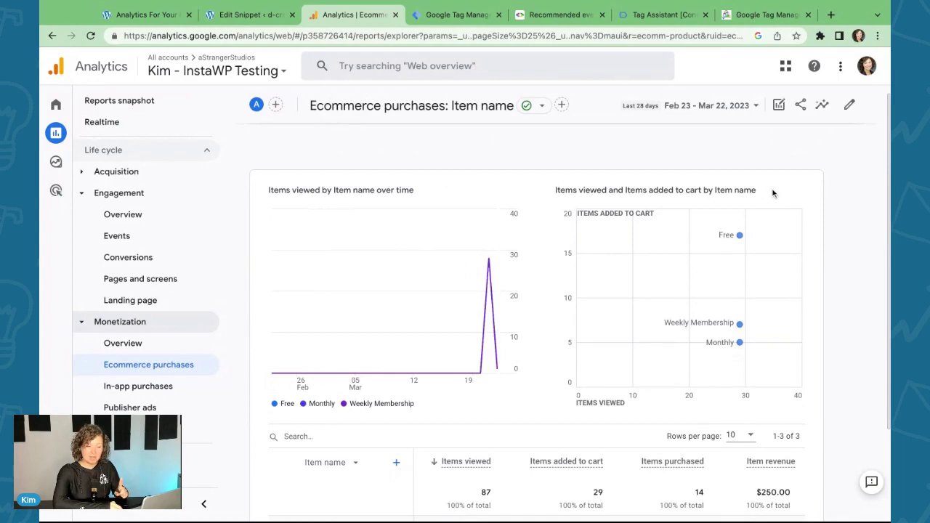
scroll(527, 222, "up", 1)
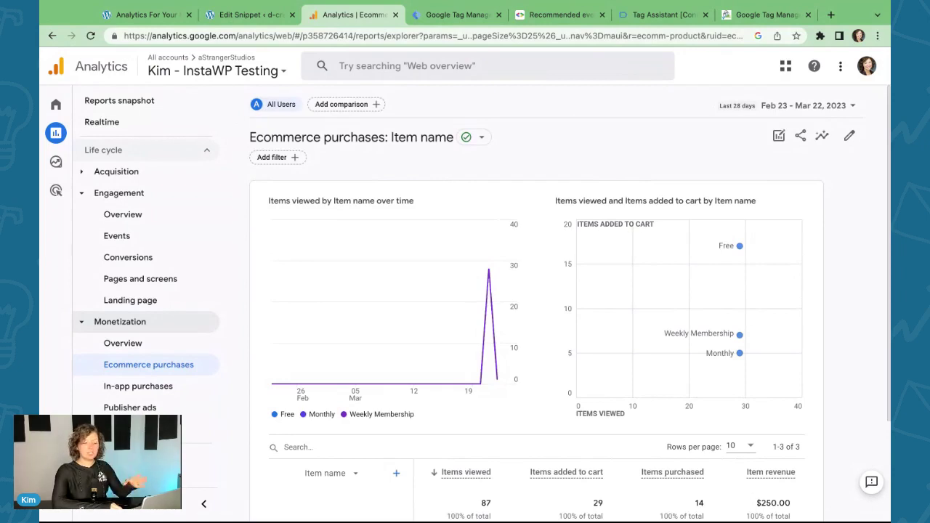
scroll(537, 305, "down", 3)
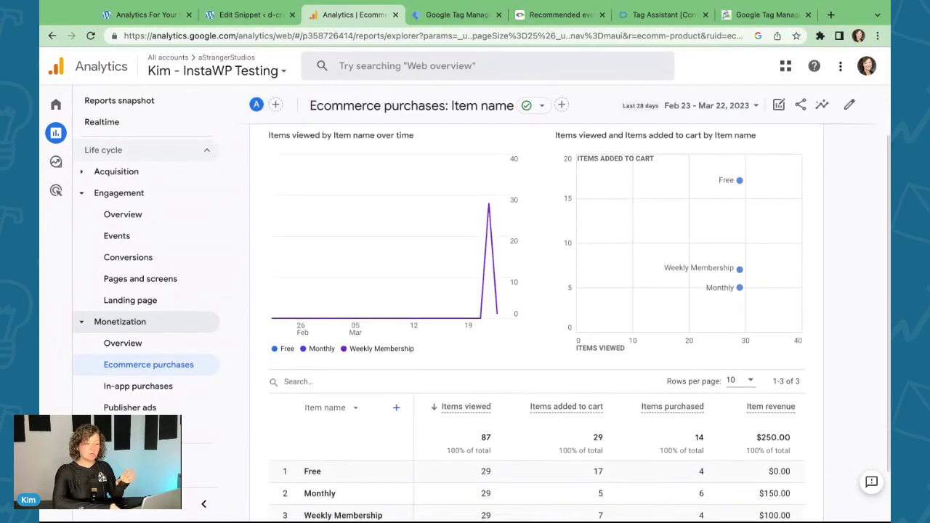
scroll(483, 307, "down", 2)
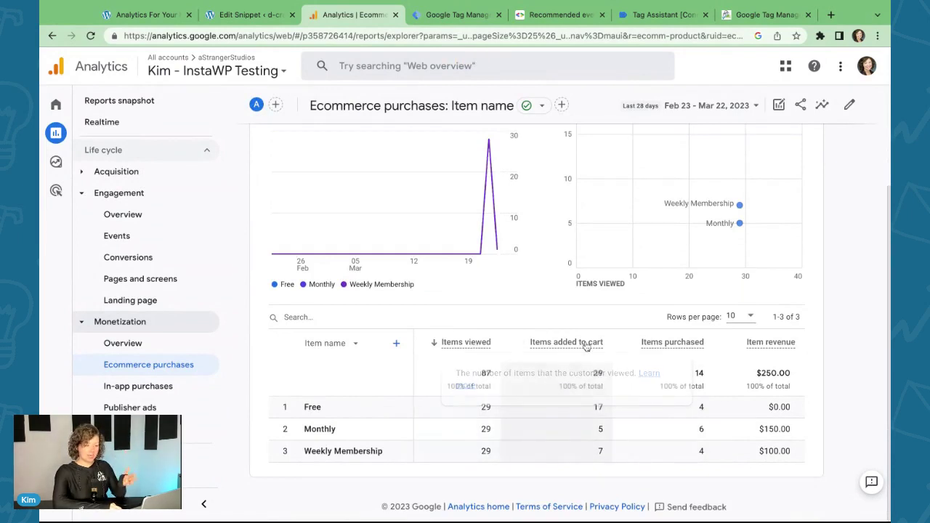
mouse_move(694, 351)
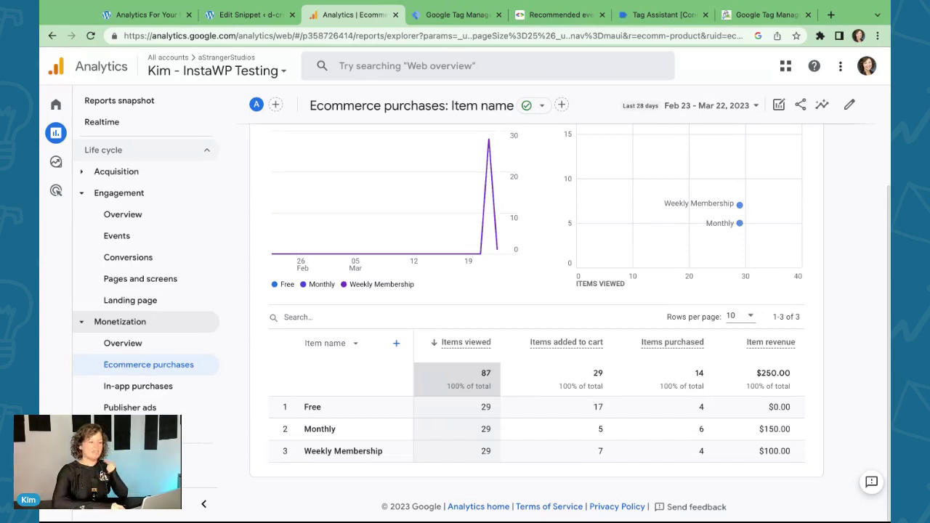
scroll(476, 386, "up", 3)
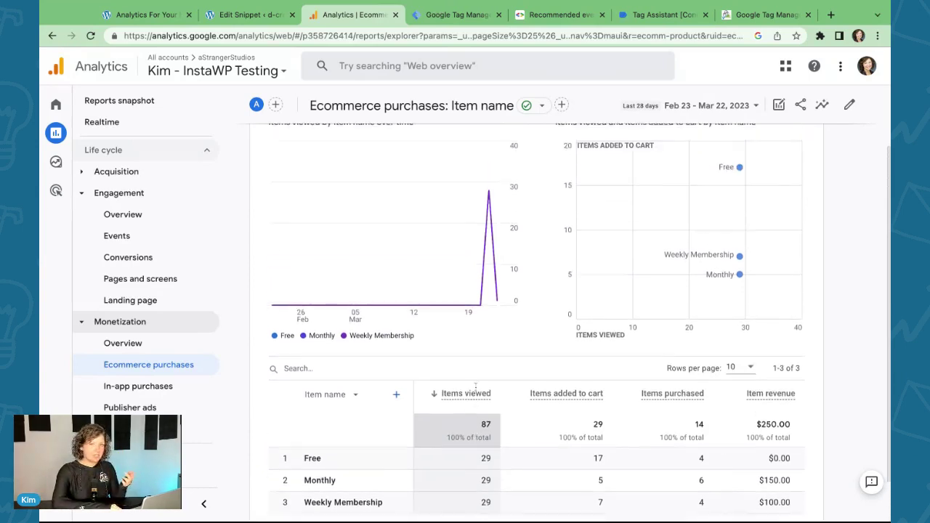
scroll(465, 396, "down", 3)
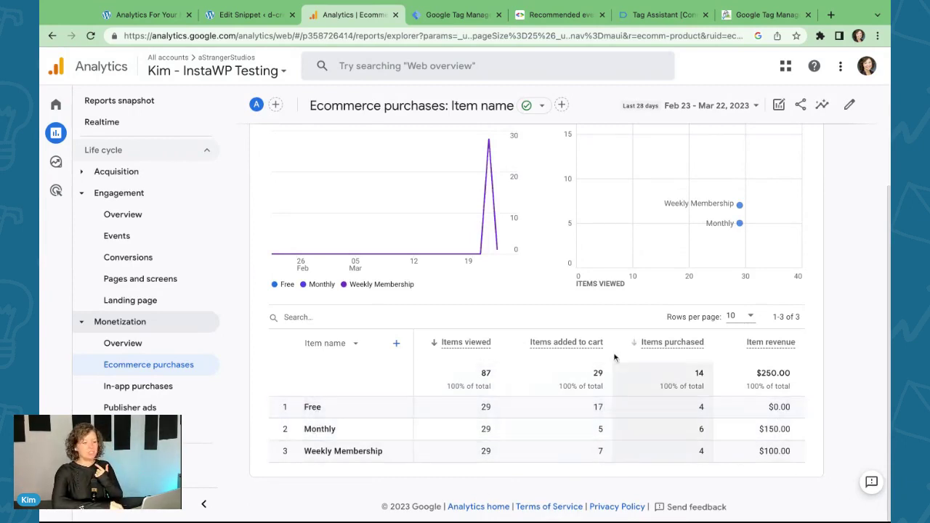
scroll(696, 404, "up", 2)
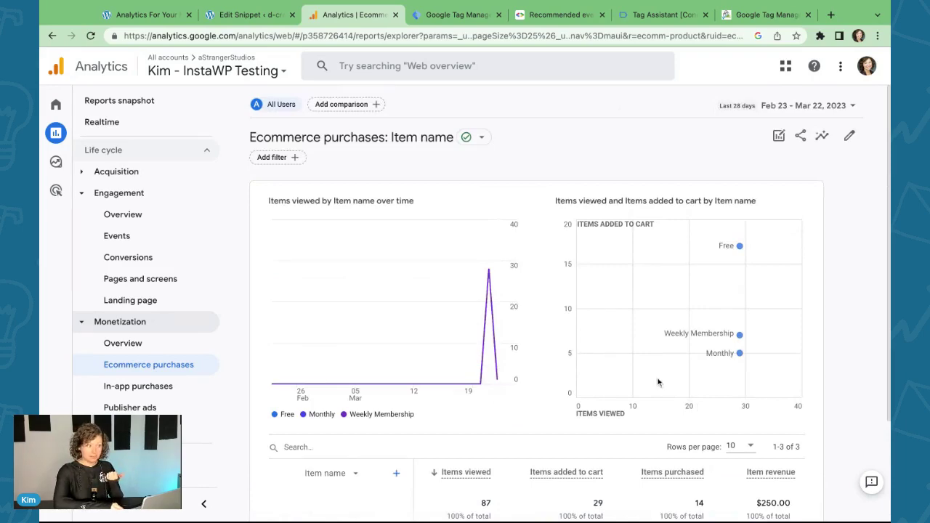
Step: Return to the ecommerce tracking snippet in WordPress and highlight the checkout page condition on line 10
left_click(247, 15)
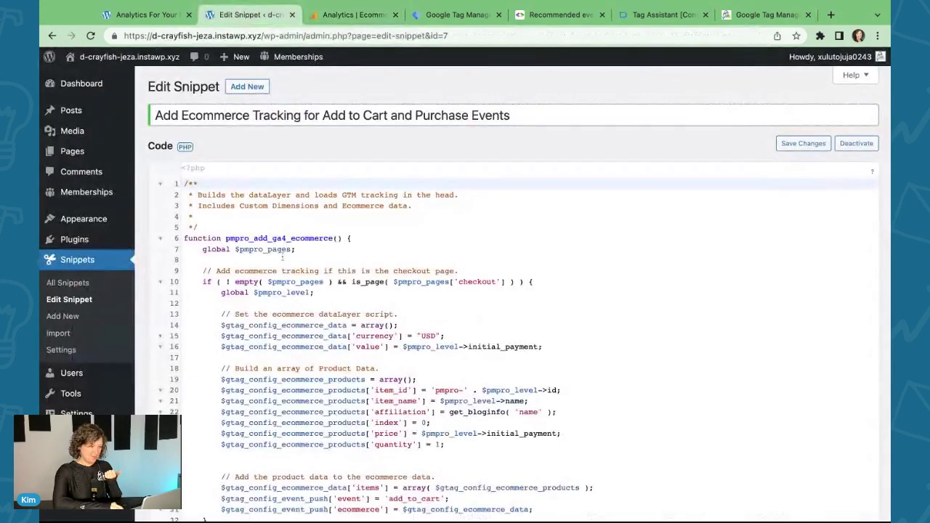
left_click(318, 251)
left_click(320, 255)
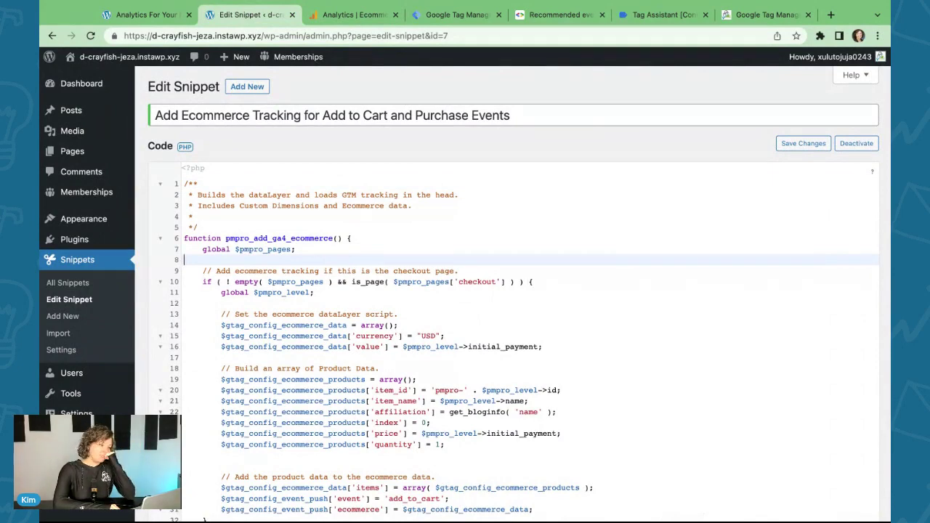
scroll(321, 272, "down", 1)
key("Down")
key("Down")
key("shift+Down")
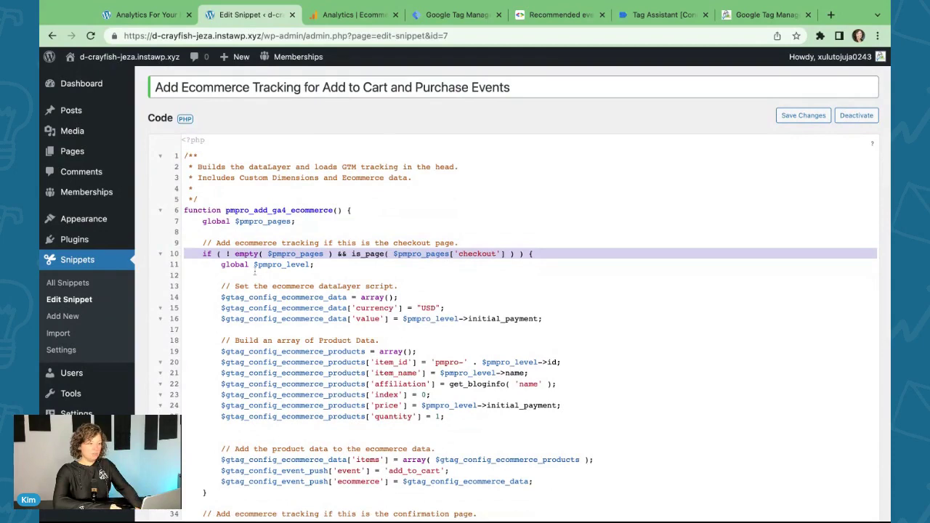
Step: Highlight the checkout code from the ecommerce dataLayer comment on line 13 through the closing brace after the add_to_cart event
scroll(335, 286, "down", 3)
left_click(225, 217)
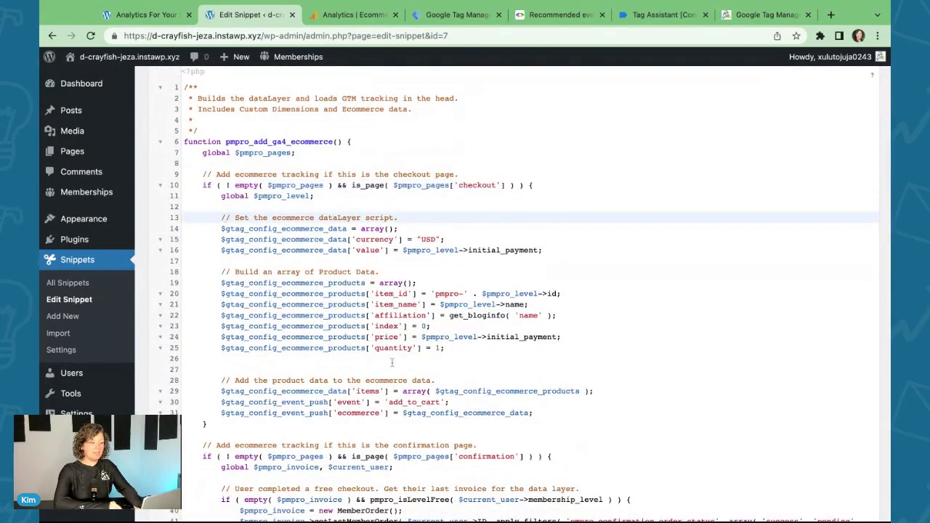
left_click(569, 419, "shift")
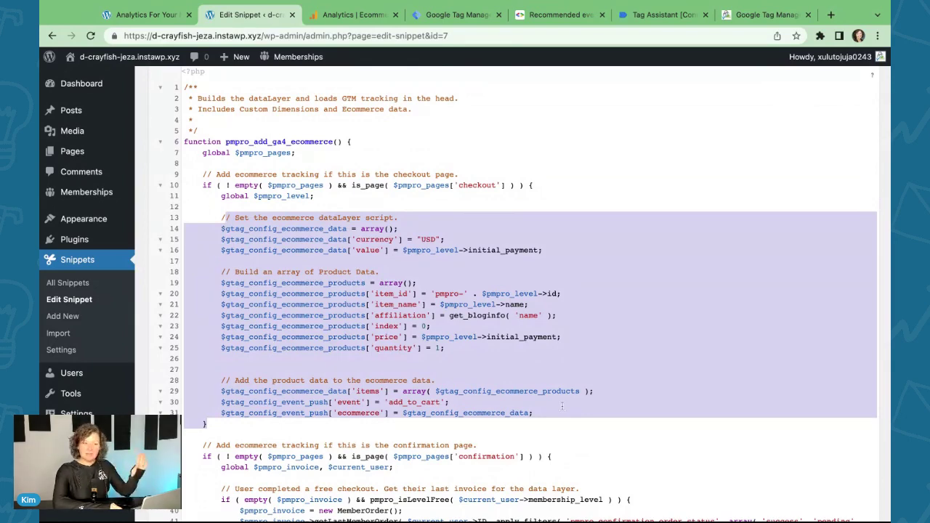
Step: Go back to the GA4 recommended events reference and view the add_to_cart section
left_click(547, 22)
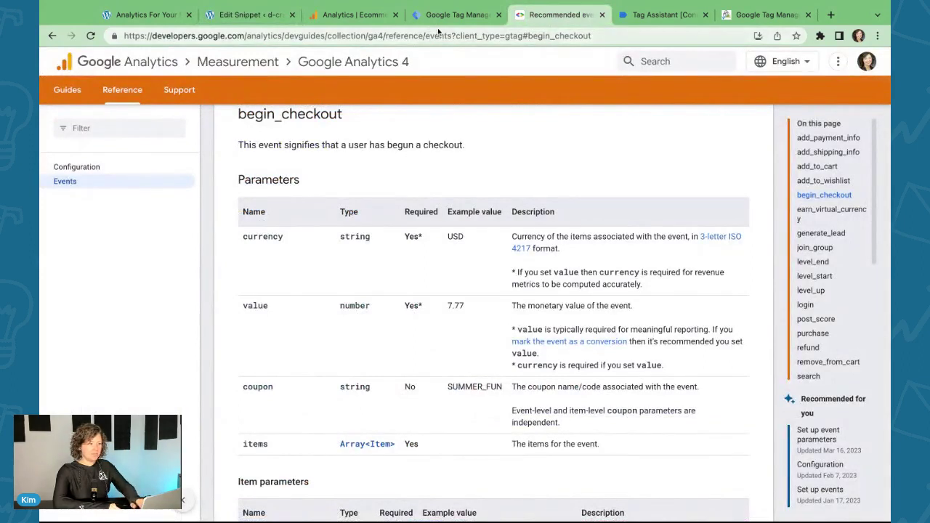
left_click(469, 36)
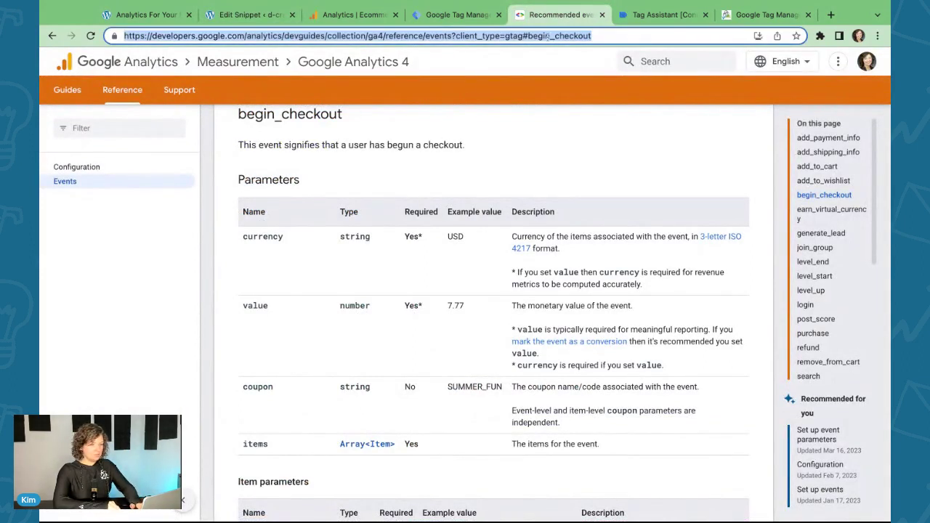
left_click(817, 165)
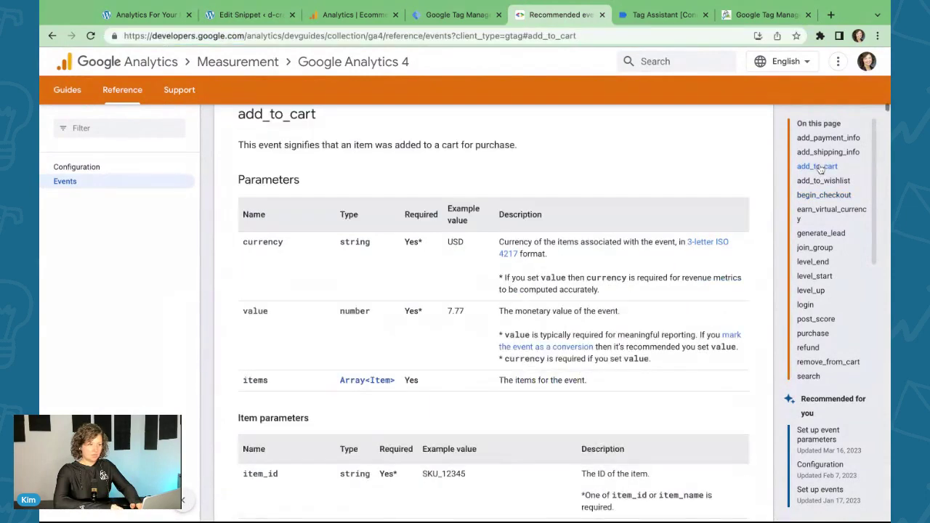
Step: Select the full web address of the add_to_cart reference page
left_click(654, 36)
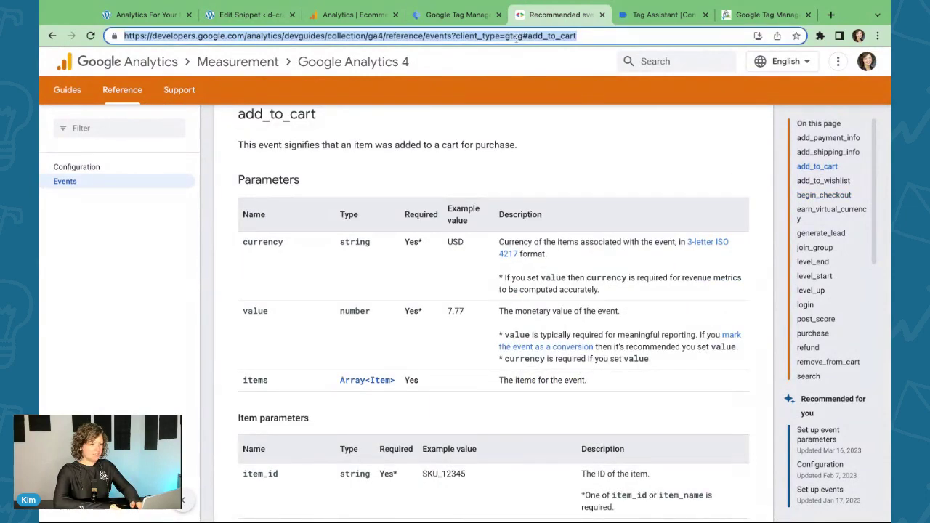
key("alt+Tab")
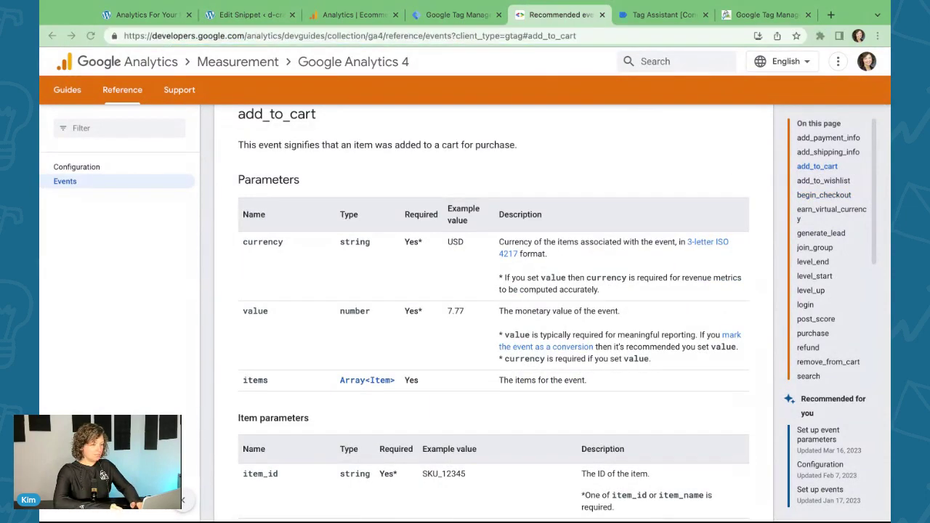
key("alt+Tab")
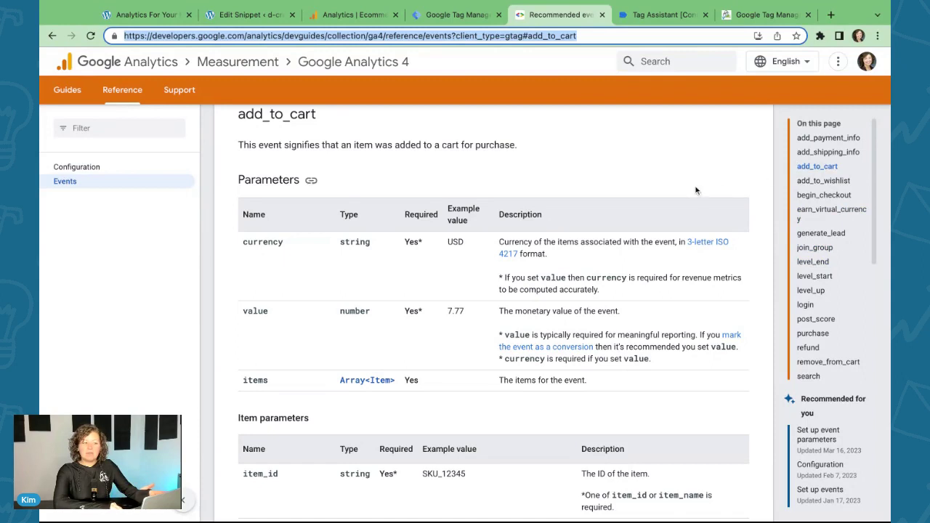
Step: Go to the view_item section of the events reference and examine its event and item parameters
scroll(796, 292, "down", 1)
scroll(796, 292, "down", 3)
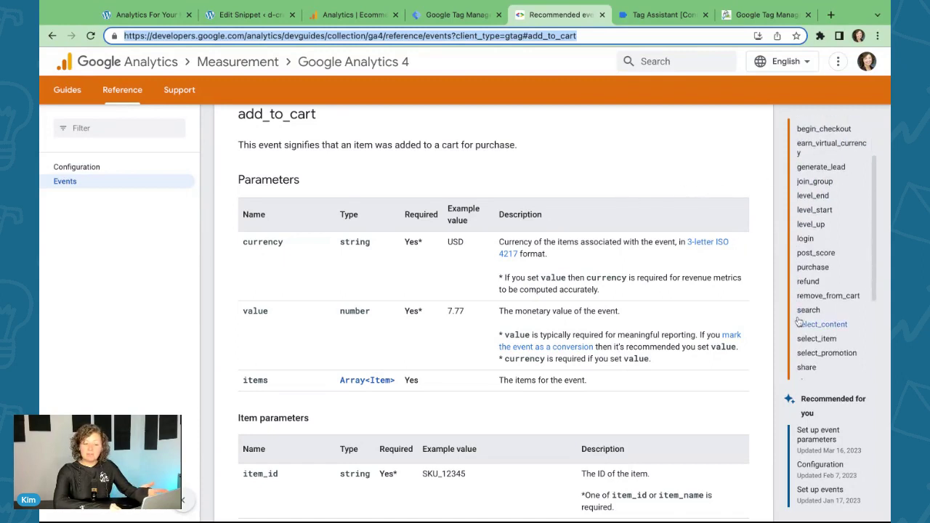
left_click(813, 347)
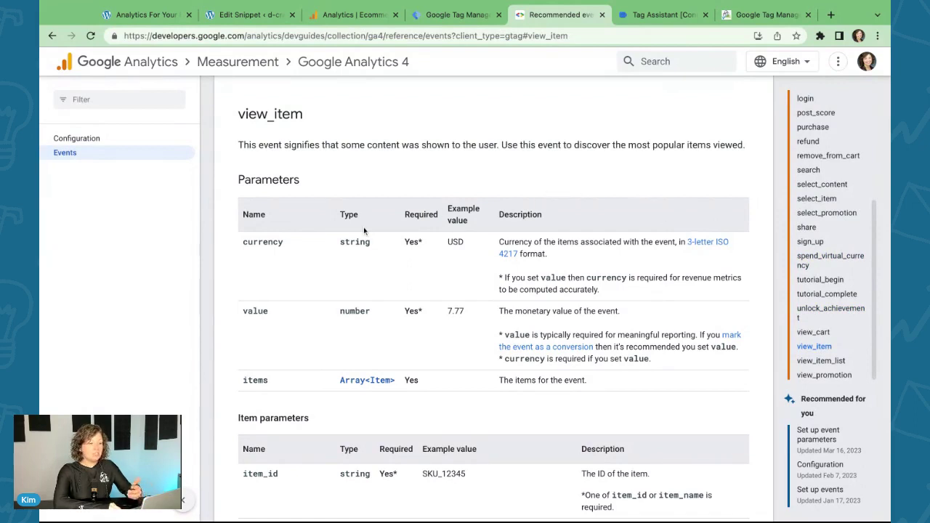
scroll(349, 183, "down", 3)
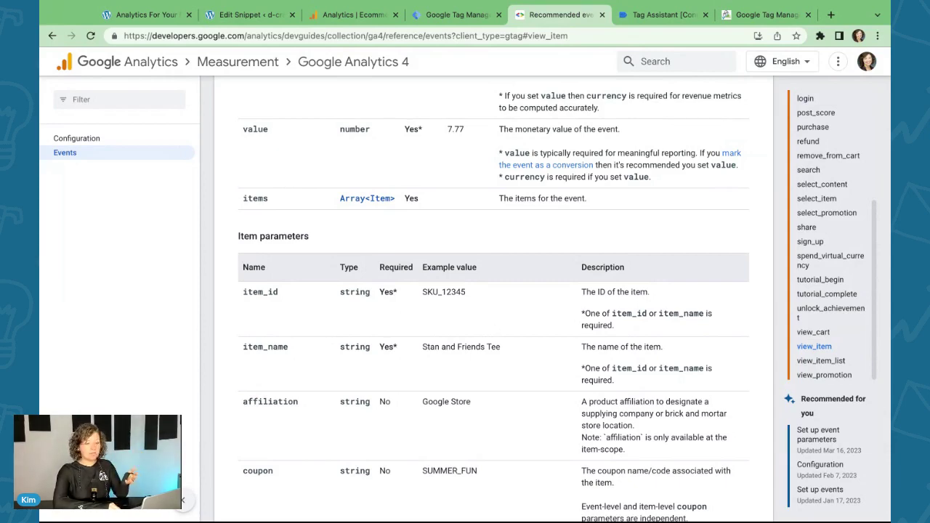
scroll(494, 306, "up", 5)
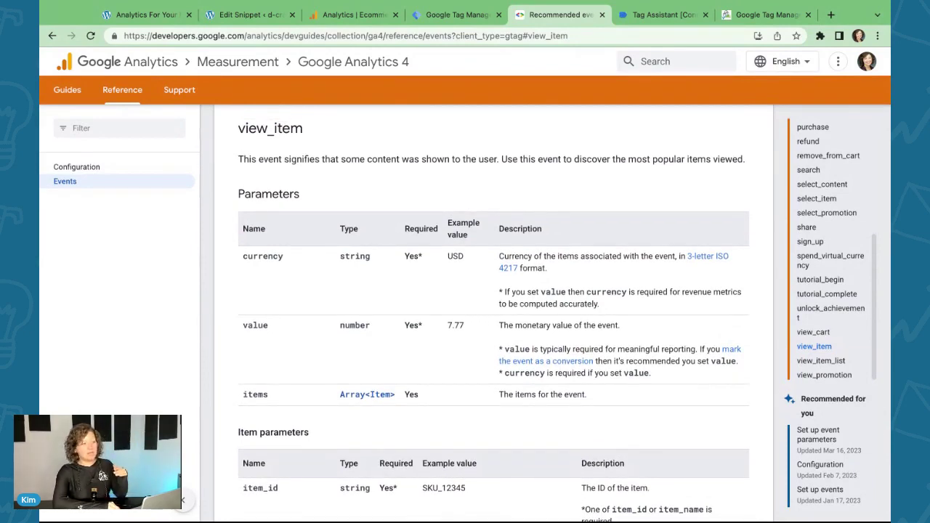
Step: Return to the ecommerce tracking snippet in WordPress and highlight the free checkout invoice block on lines 38 to 42
left_click(247, 15)
scroll(294, 271, "down", 1)
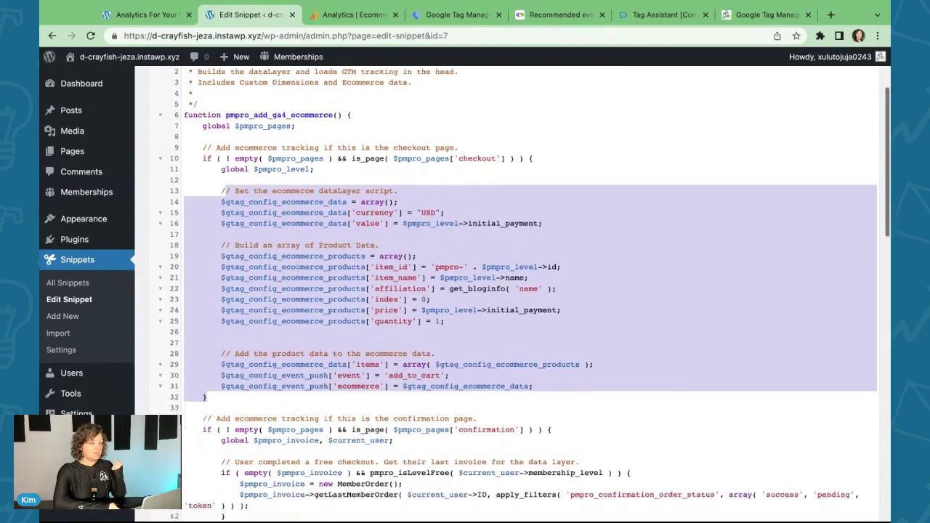
scroll(530, 290, "down", 3)
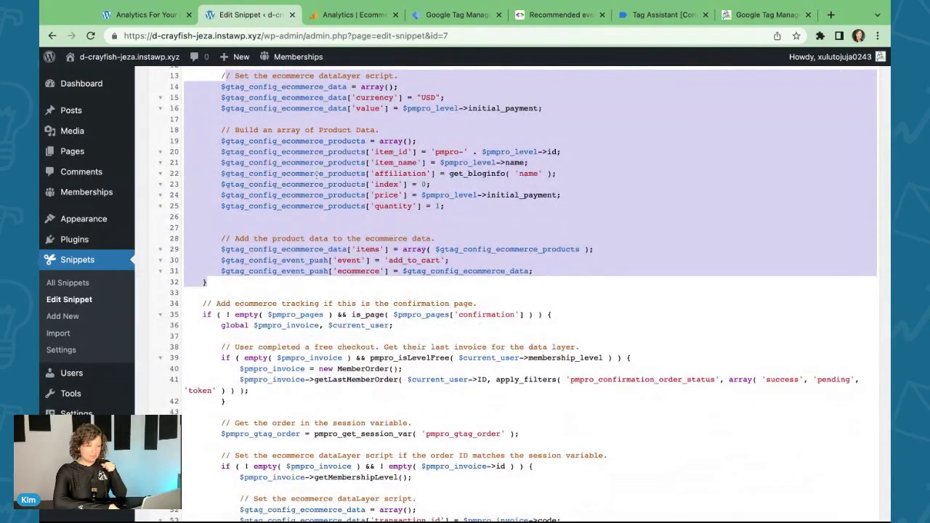
scroll(316, 174, "down", 4)
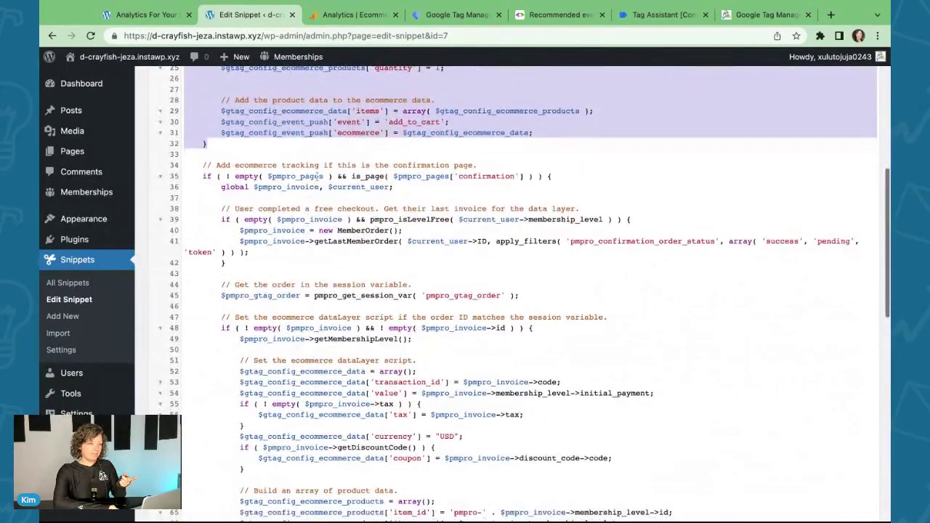
left_click(221, 209)
key("shift+Down")
key("shift+Down")
key("shift+Down")
key("shift+Down")
key("shift+Down")
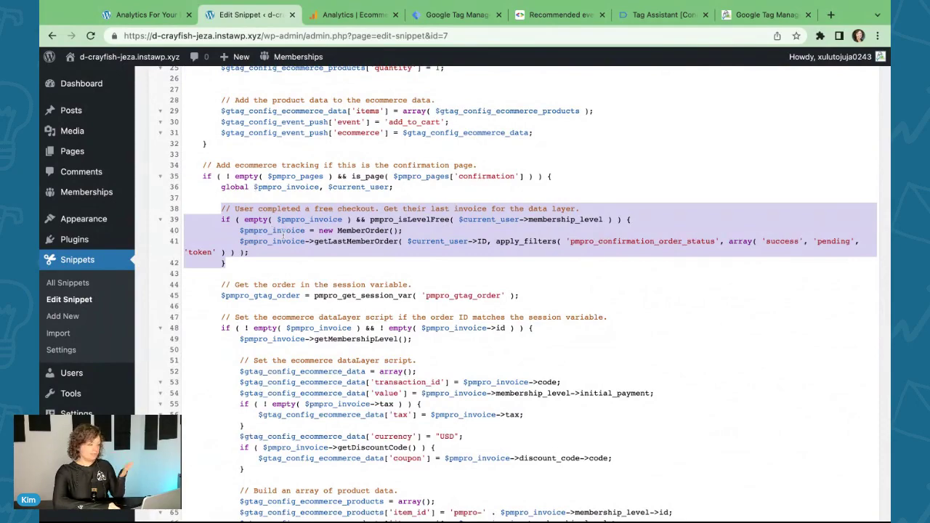
Step: Highlight the start of the dataLayer.push call on line 86 of the snippet, then clear the highlight
scroll(279, 240, "down", 10)
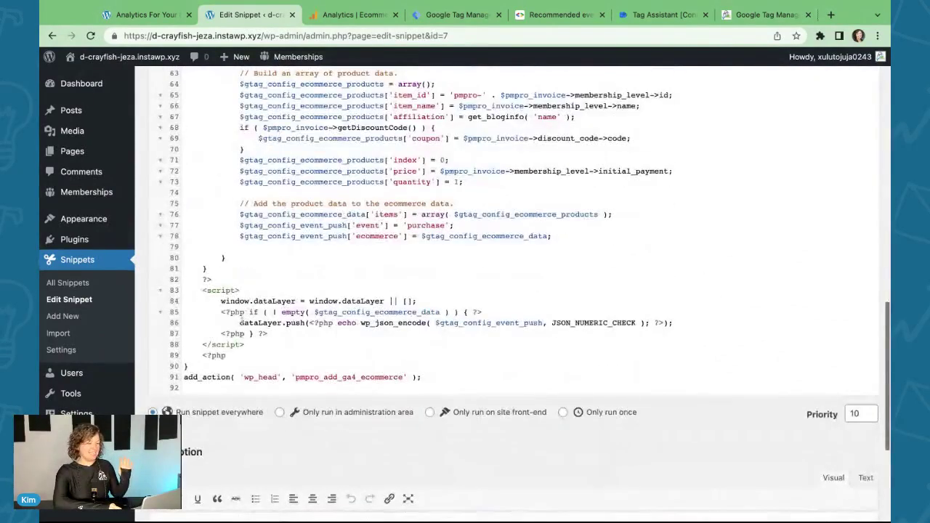
left_click_drag(241, 320, 393, 323)
left_click(369, 343)
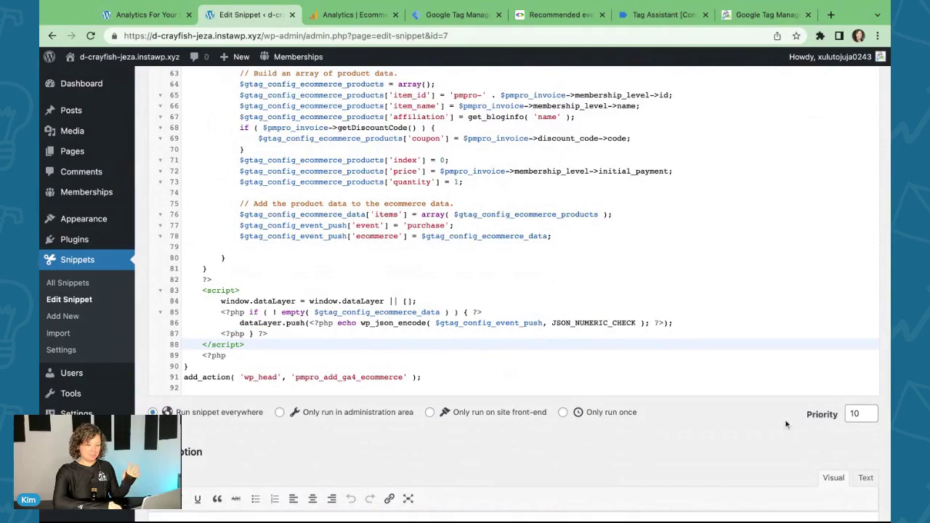
scroll(786, 424, "up", 15)
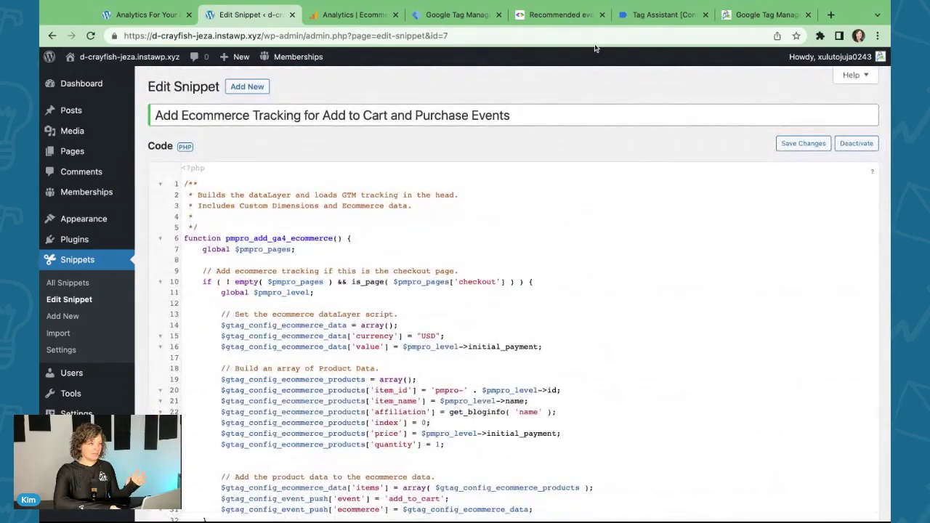
Step: Switch to Google Tag Manager and create a tag named "GA4- Events" of type Google Analytics: GA4 Event
left_click(458, 14)
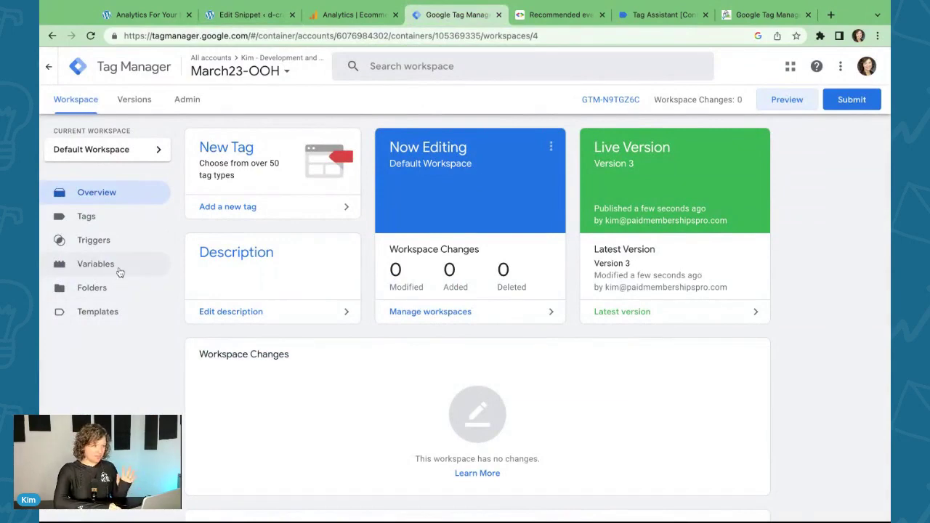
left_click(120, 222)
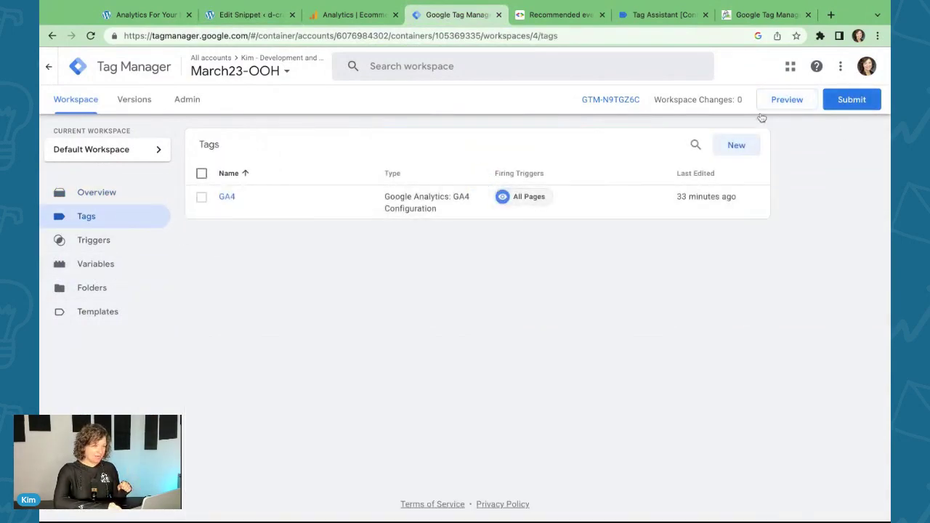
left_click(737, 145)
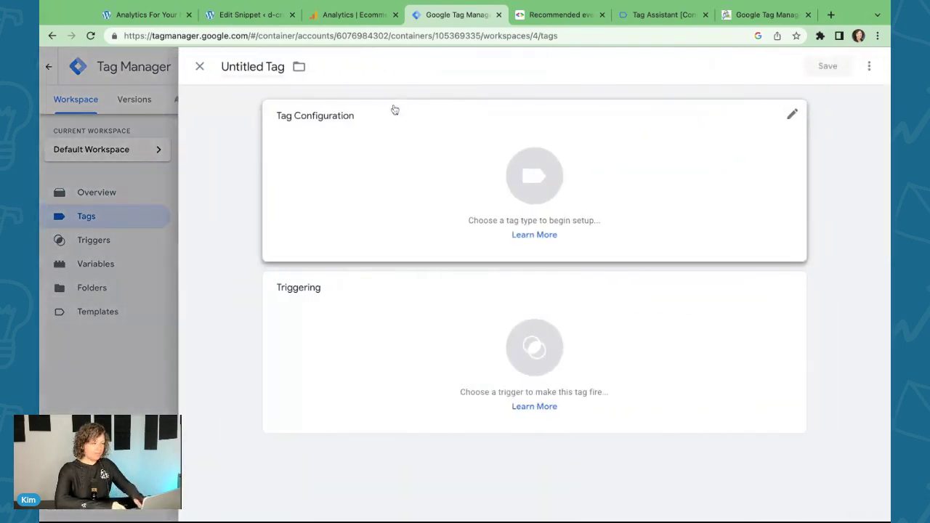
left_click(250, 67)
type("GA4- Events")
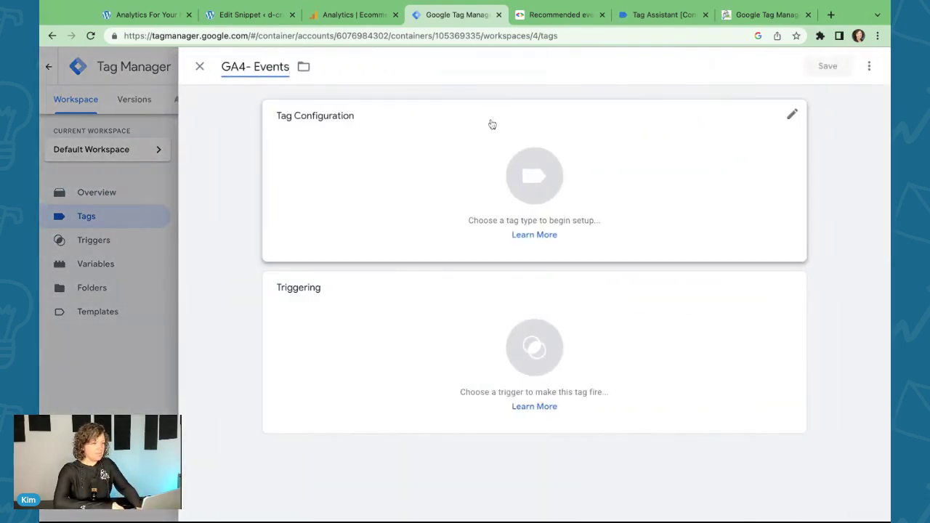
left_click(692, 136)
left_click(626, 231)
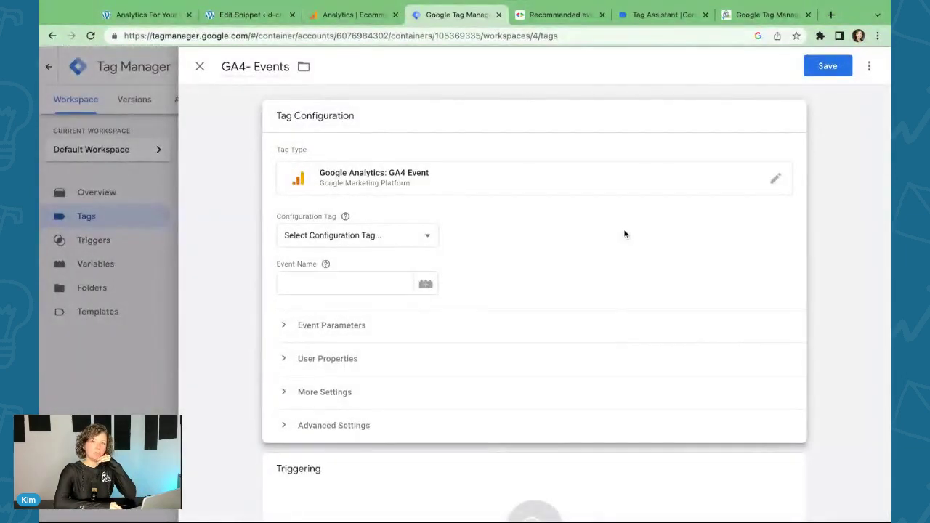
Step: Set the tag's configuration tag to GA4 and its event name to {{Event}}
left_click(339, 238)
left_click(342, 251)
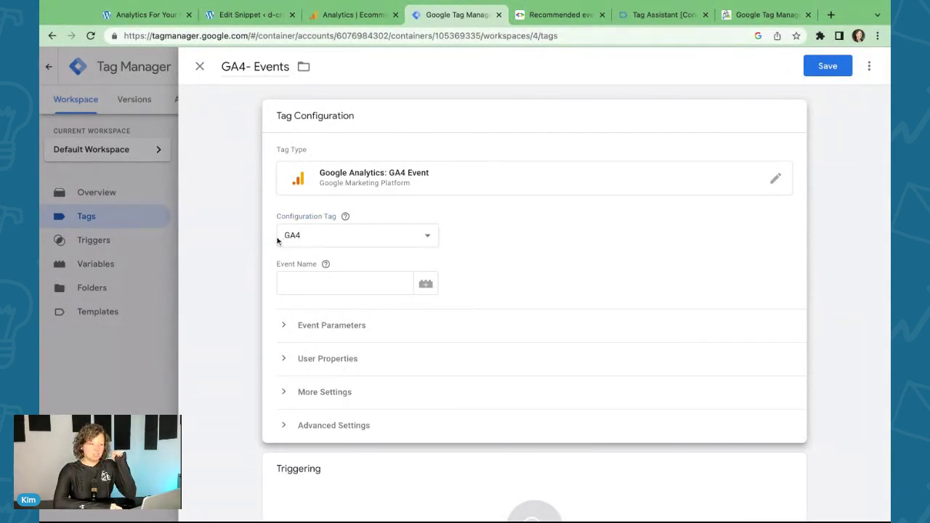
left_click(294, 279)
type("{{Event}}")
left_click(541, 280)
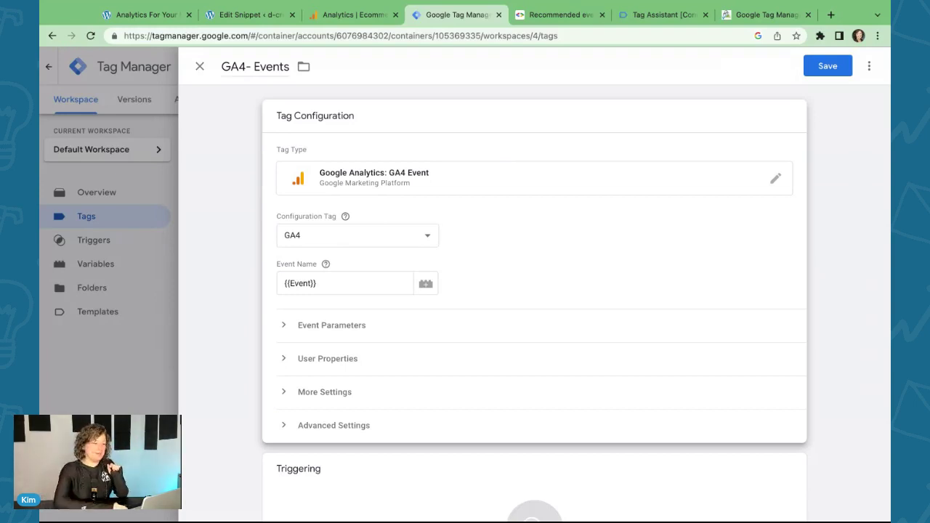
Step: Expand the tag's additional settings and enable sending ecommerce data with Data Layer as the source
left_click(285, 291)
left_click(287, 371)
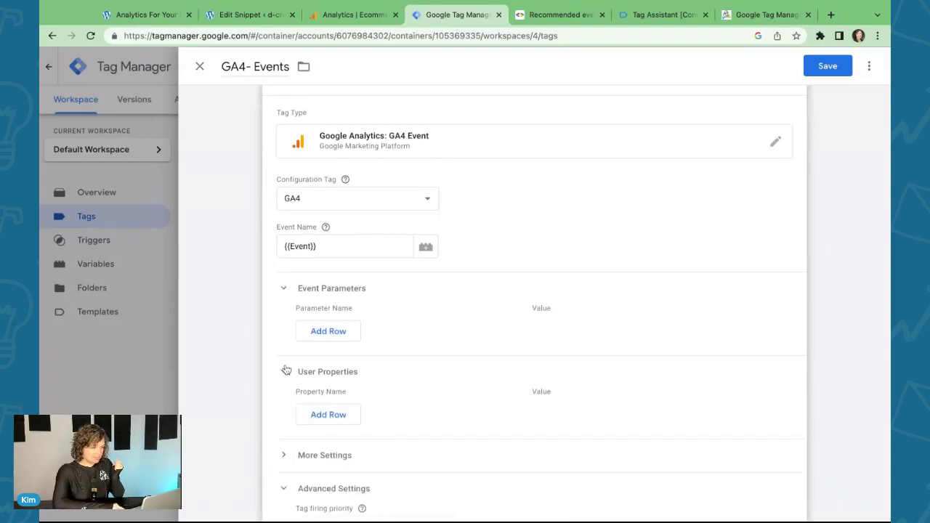
left_click(286, 456)
scroll(284, 457, "down", 3)
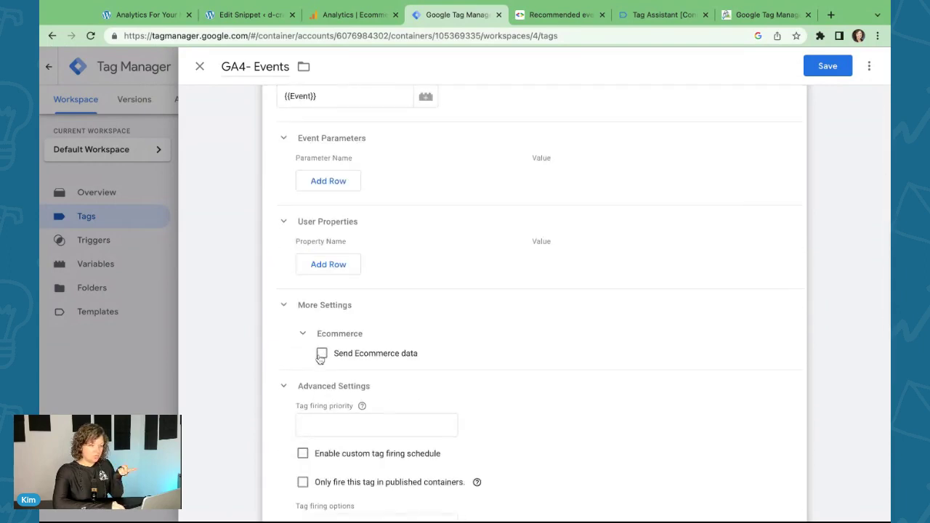
left_click(322, 353)
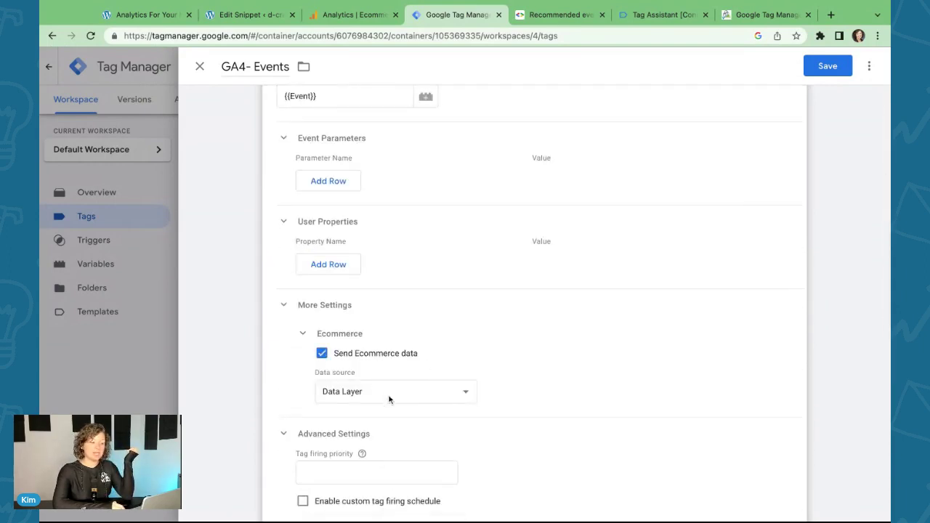
scroll(550, 373, "down", 1)
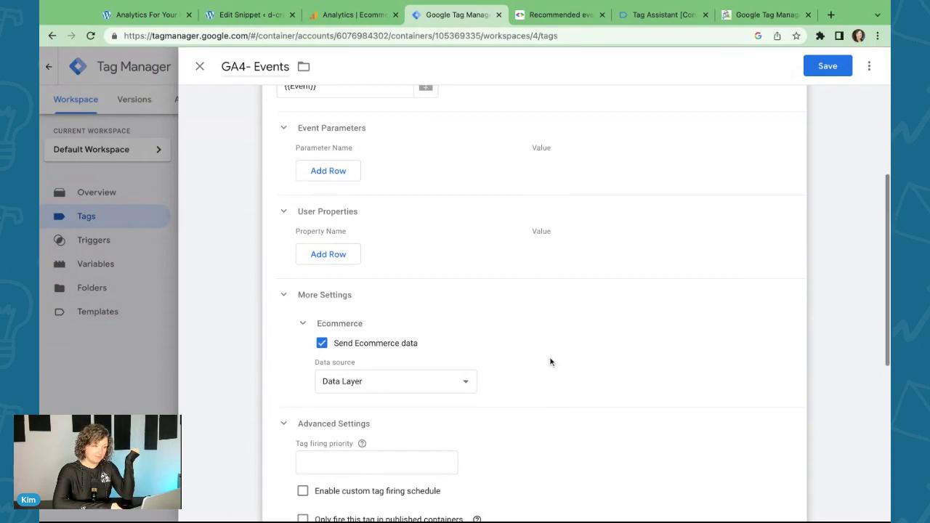
Step: Create a new trigger for the GA4- Events tag and name it "Purchase Event"
scroll(550, 369, "down", 5)
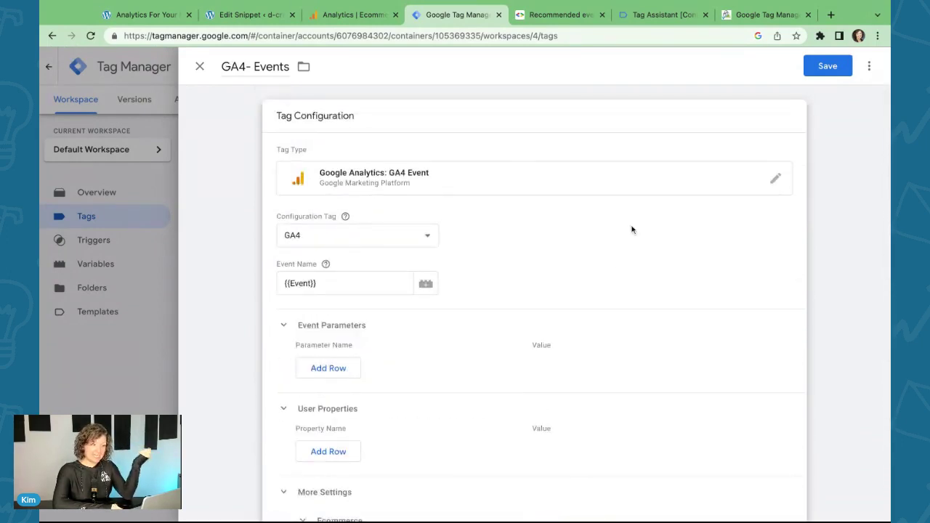
scroll(629, 230, "down", 8)
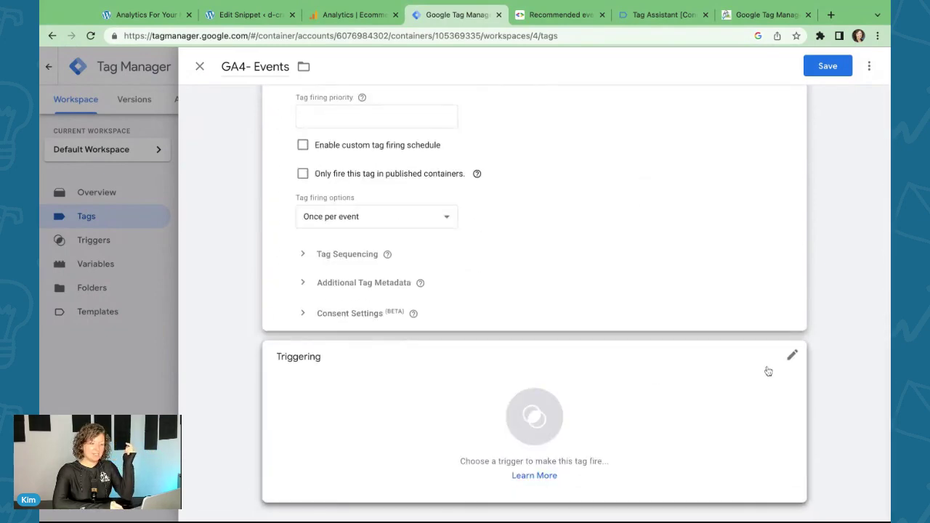
left_click(768, 372)
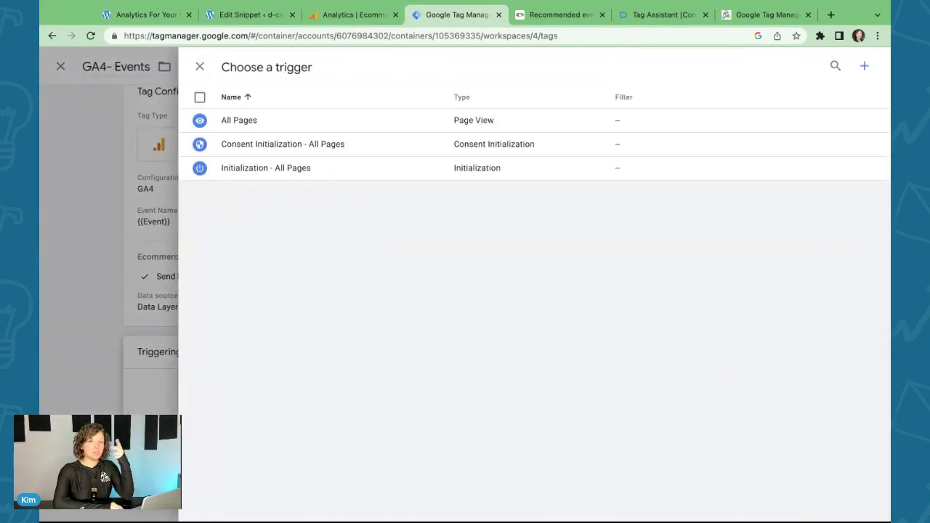
left_click(864, 65)
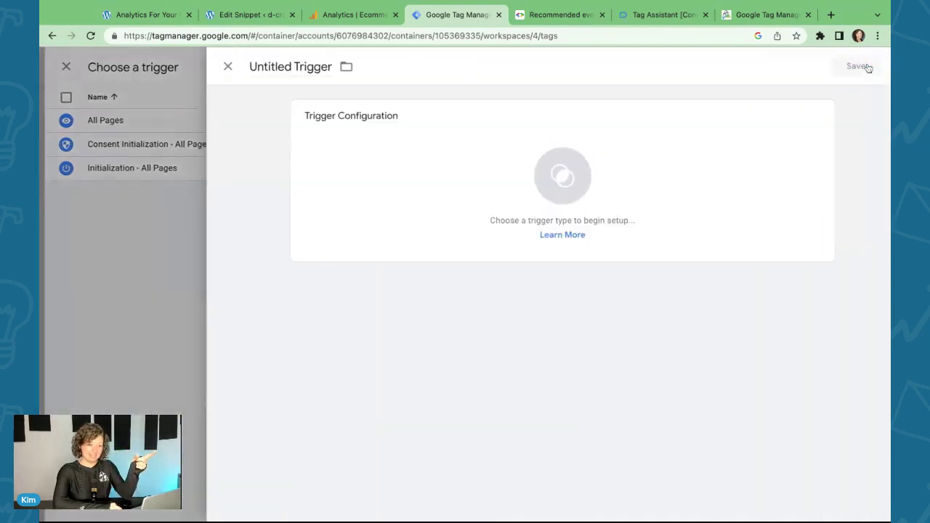
left_click(260, 67)
triple_click(260, 66)
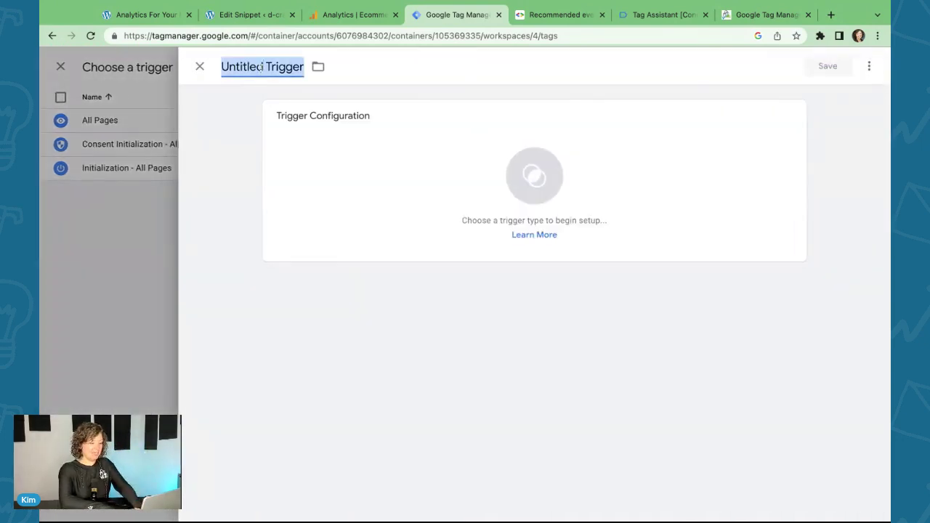
type("Purchase Event")
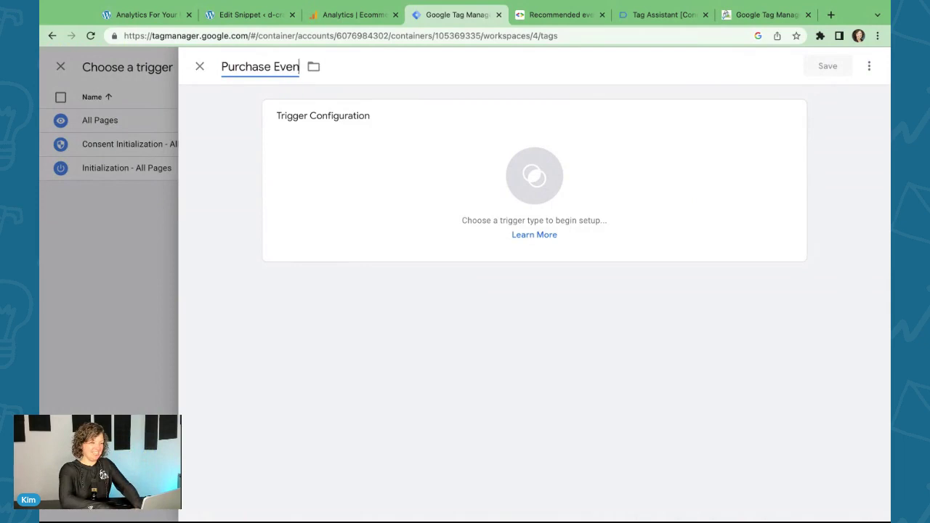
Step: Configure the trigger as a Custom Event with event name "purchase", firing on all custom events
left_click(702, 142)
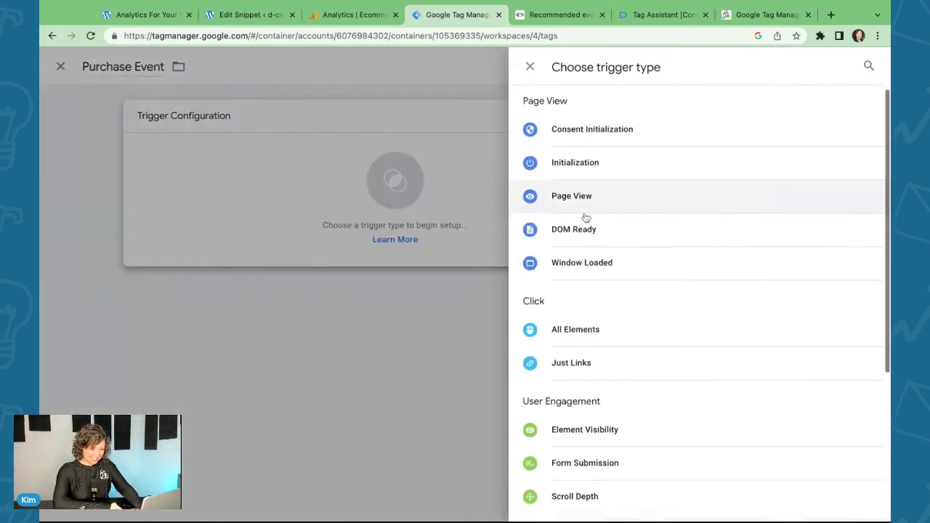
scroll(586, 218, "down", 3)
scroll(586, 218, "down", 2)
left_click(582, 372)
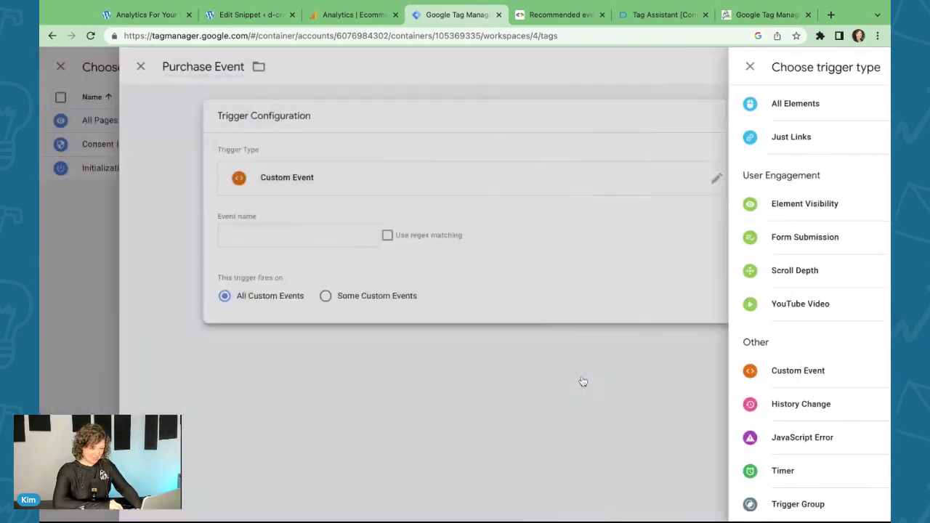
left_click(303, 228)
type("purchase")
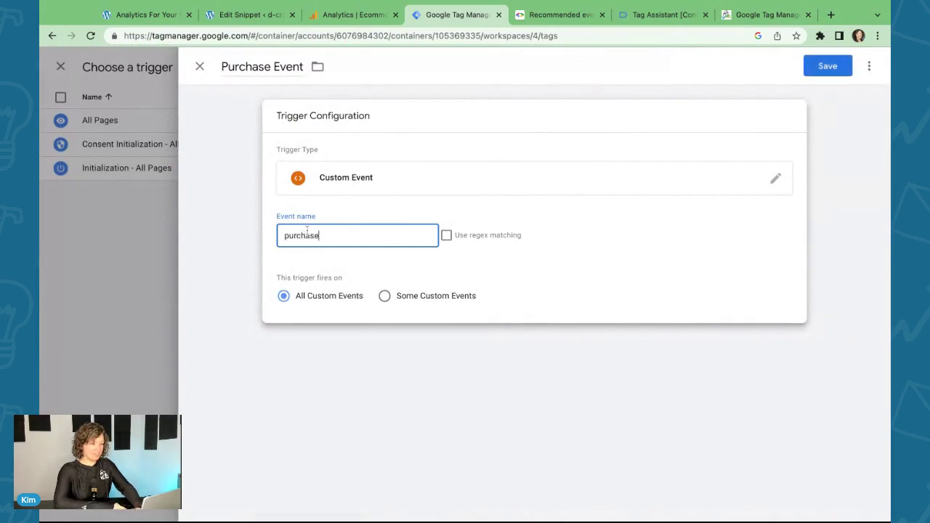
left_click(383, 298)
left_click(284, 297)
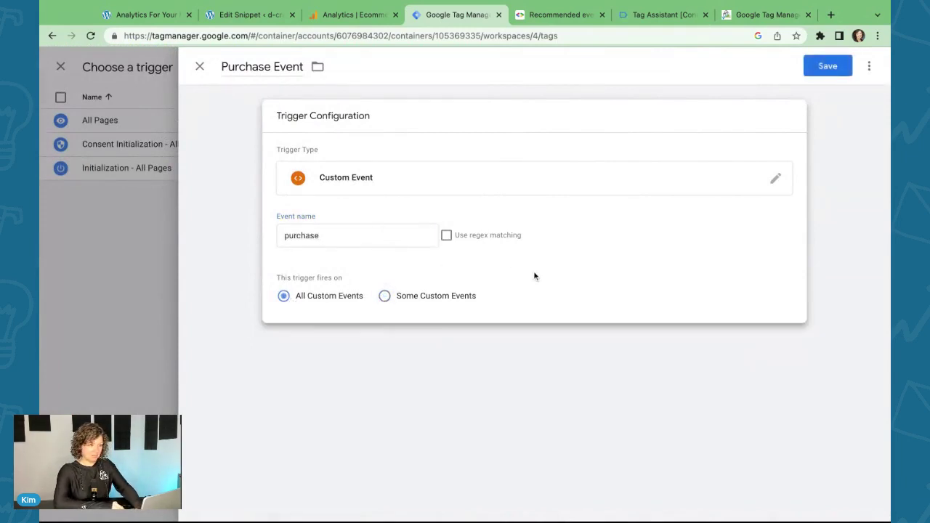
Step: Save the Purchase Event trigger and start another new firing trigger for the GA4- Events tag, named "Add to Cart"
left_click(820, 67)
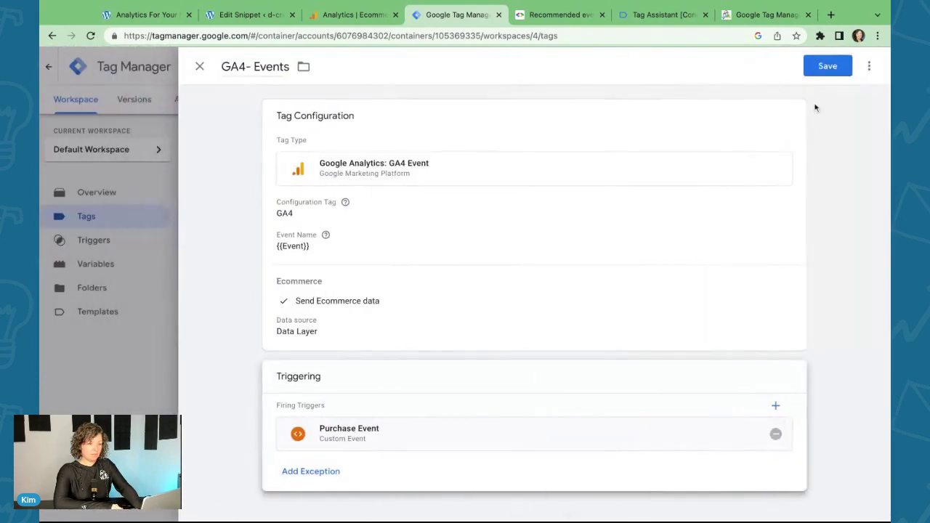
left_click(776, 405)
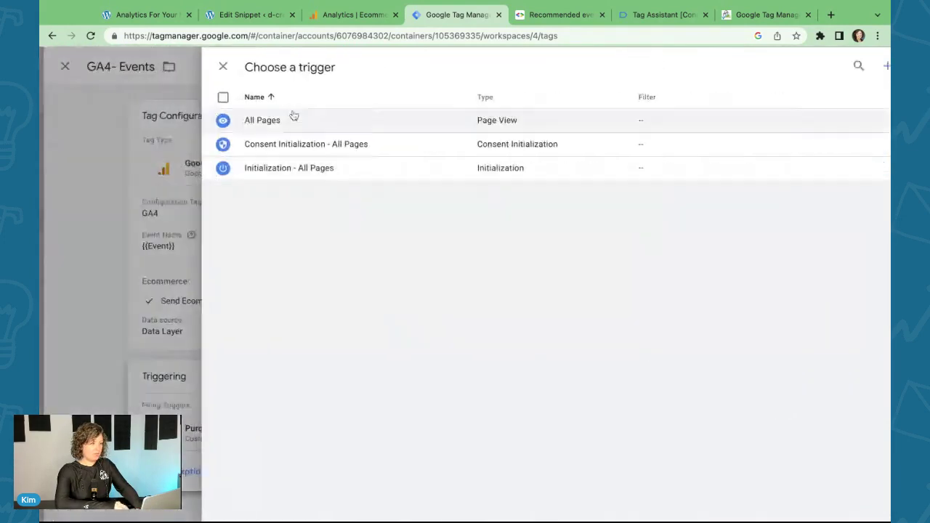
left_click(864, 66)
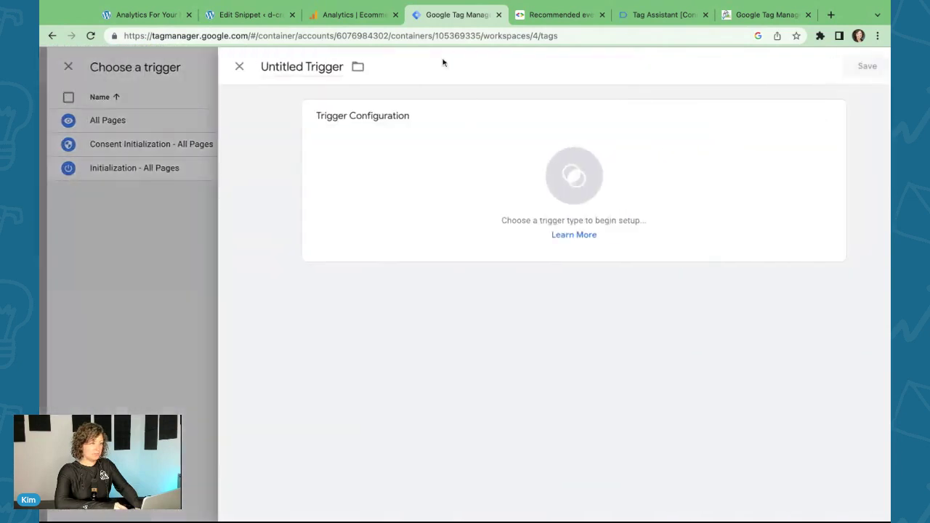
left_click(257, 67)
type("add")
key("BackSpace")
key("BackSpace")
key("BackSpace")
type("Ad")
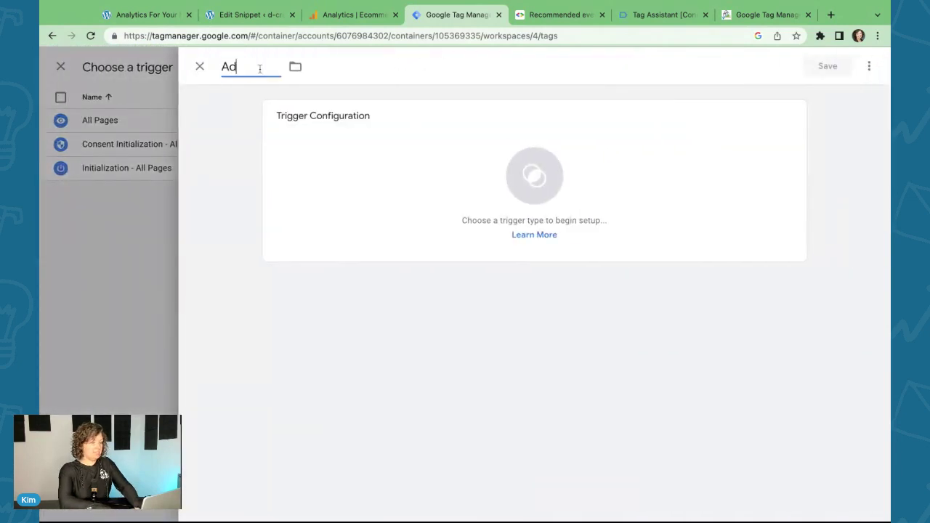
type("d to Cart")
Step: Configure the Add to Cart trigger as a Custom Event with event name "add_to_cart" and save it
left_click(766, 166)
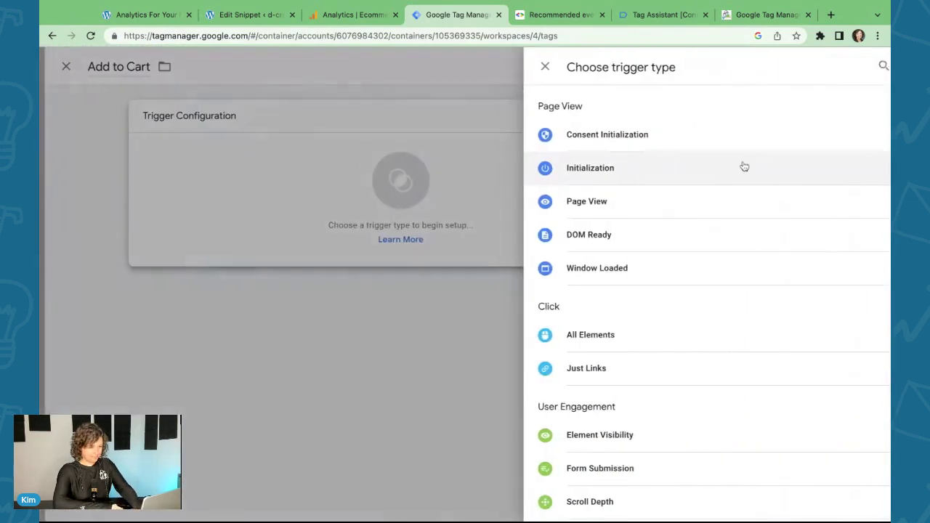
scroll(562, 409, "down", 3)
left_click(560, 417)
left_click(305, 238)
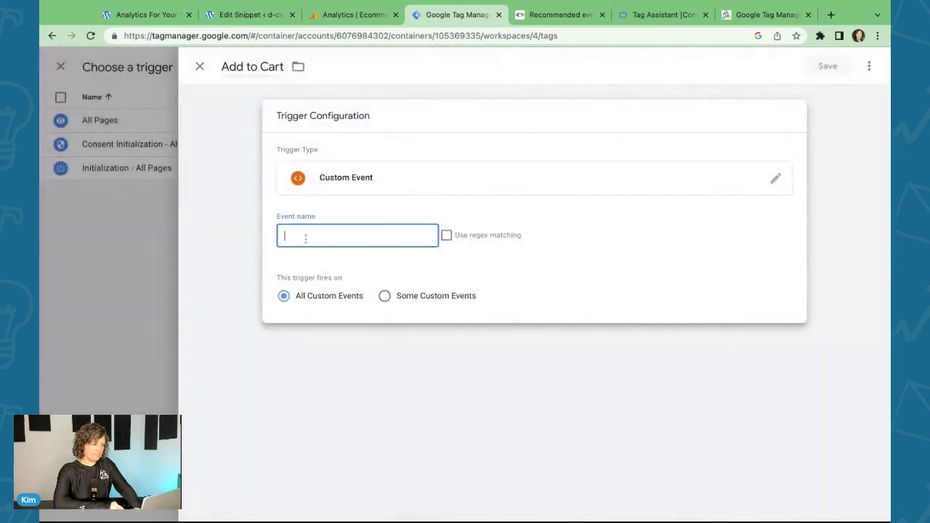
type("add_to_cart")
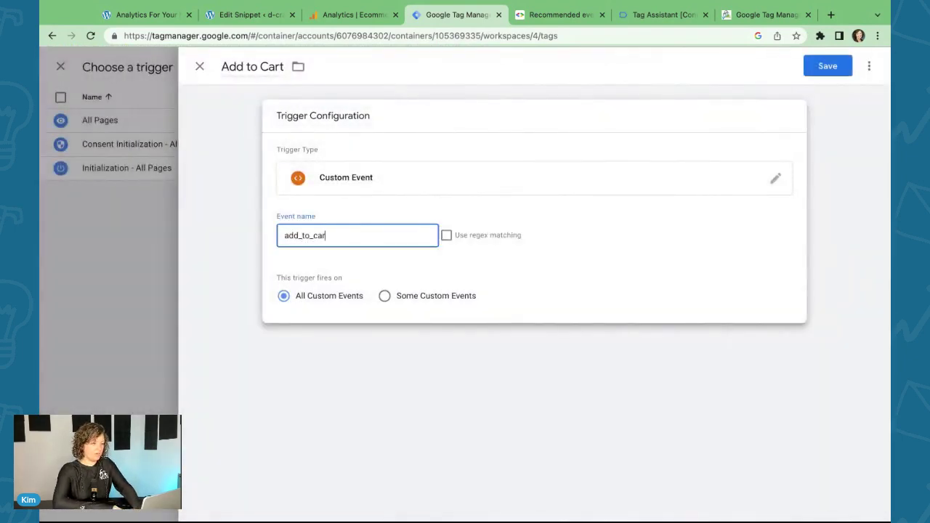
left_click(828, 66)
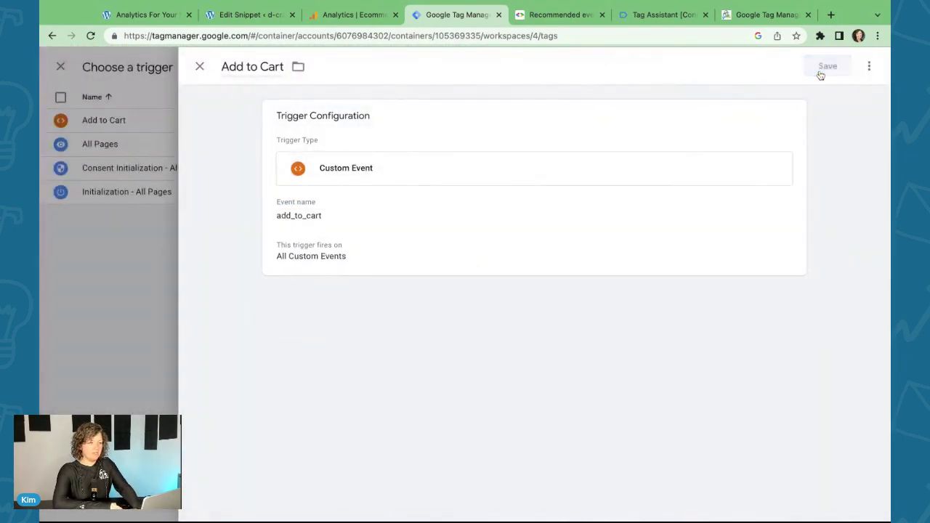
Step: Switch to the WordPress snippet and examine the line that sets the add_to_cart event in the checkout code
left_click(250, 14)
scroll(407, 409, "down", 5)
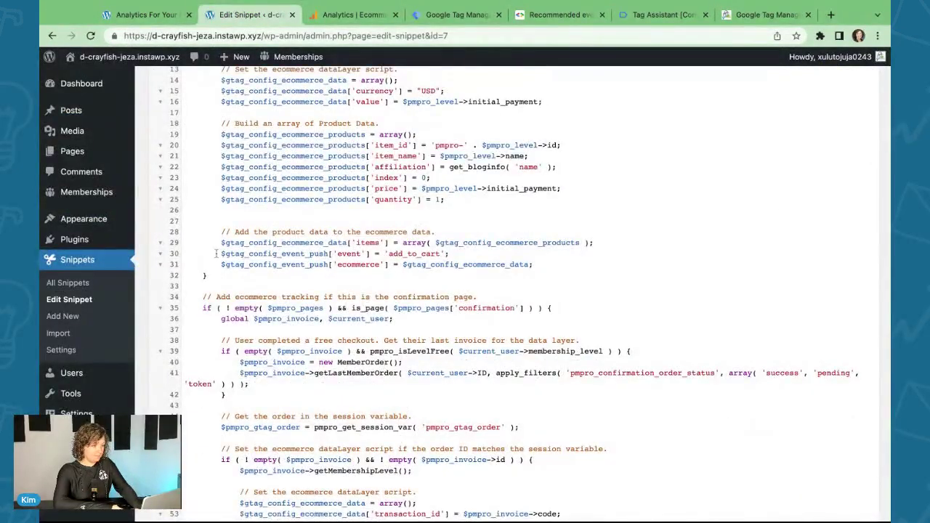
left_click_drag(216, 254, 452, 253)
left_click(483, 253)
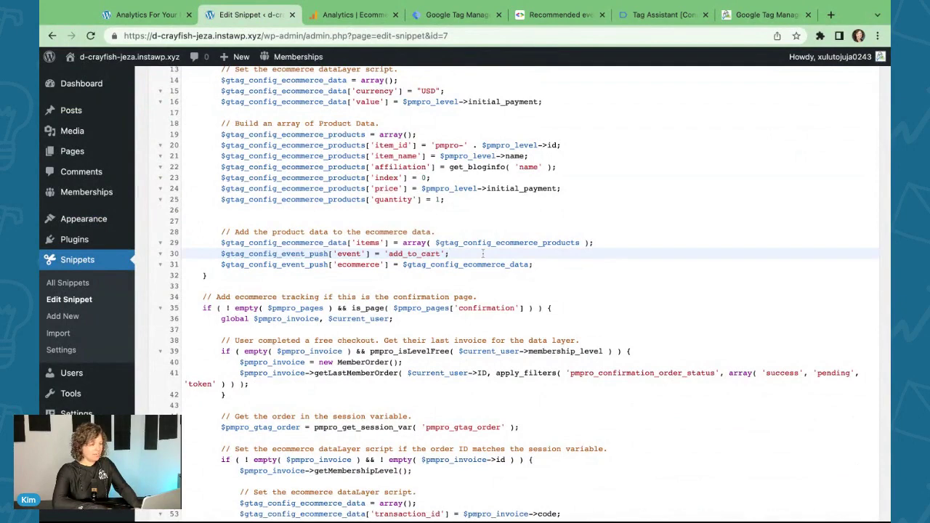
key("super+Left")
key("shift+Down")
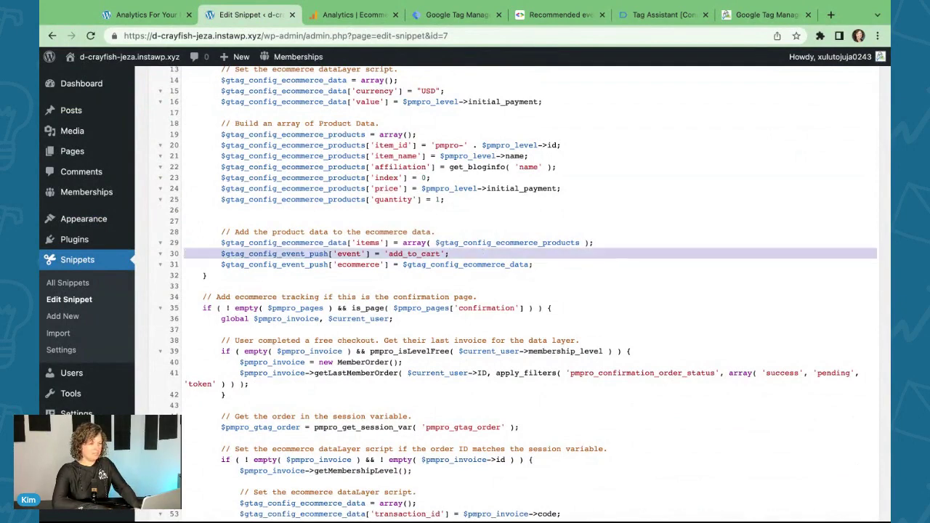
key("Right")
key("Up")
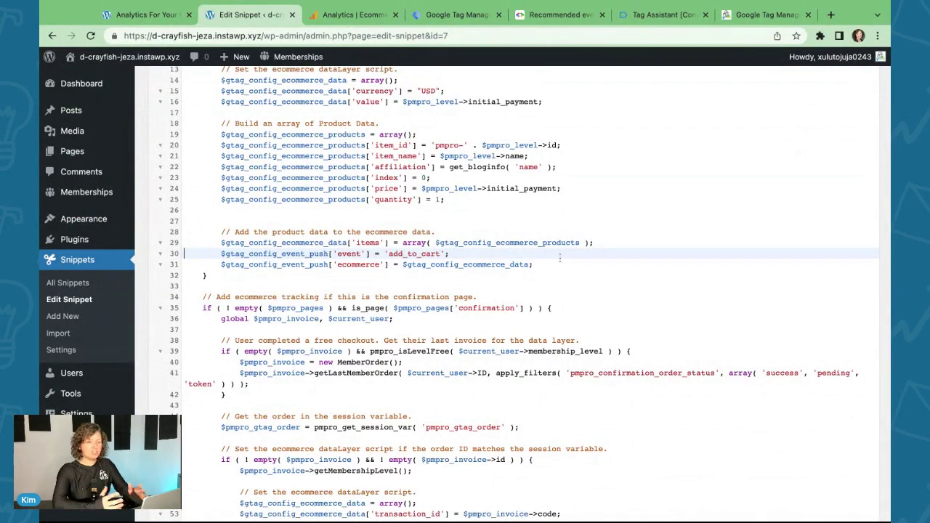
Step: Look up the add_to_cart event in the GA4 recommended events reference
left_click(559, 14)
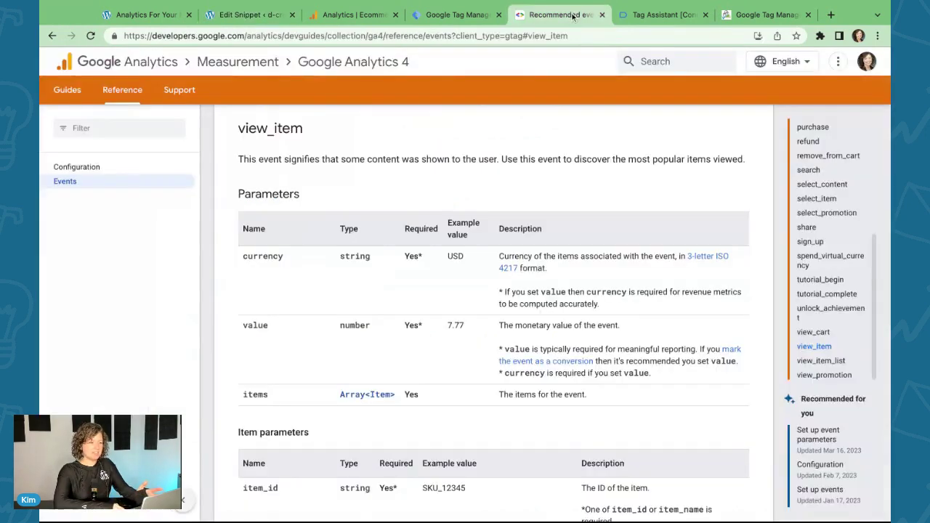
scroll(821, 218, "up", 6)
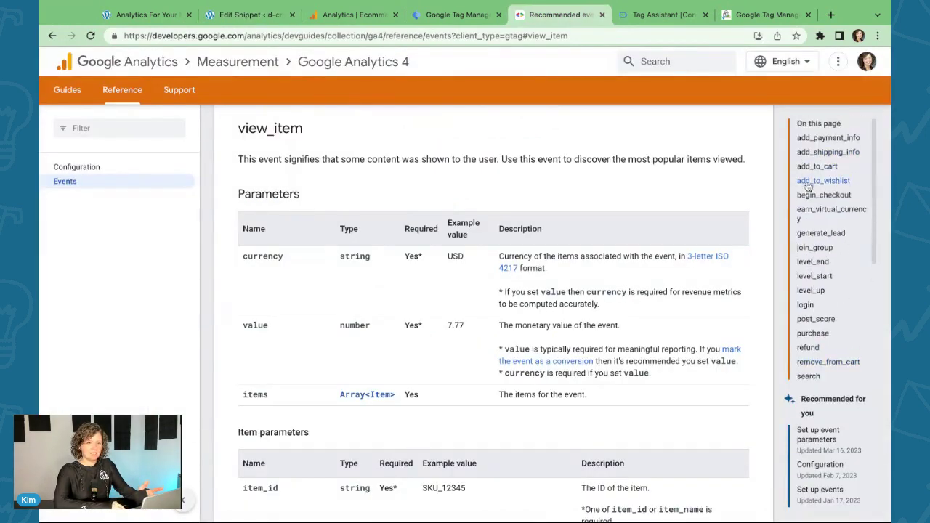
left_click(809, 180)
left_click(809, 170)
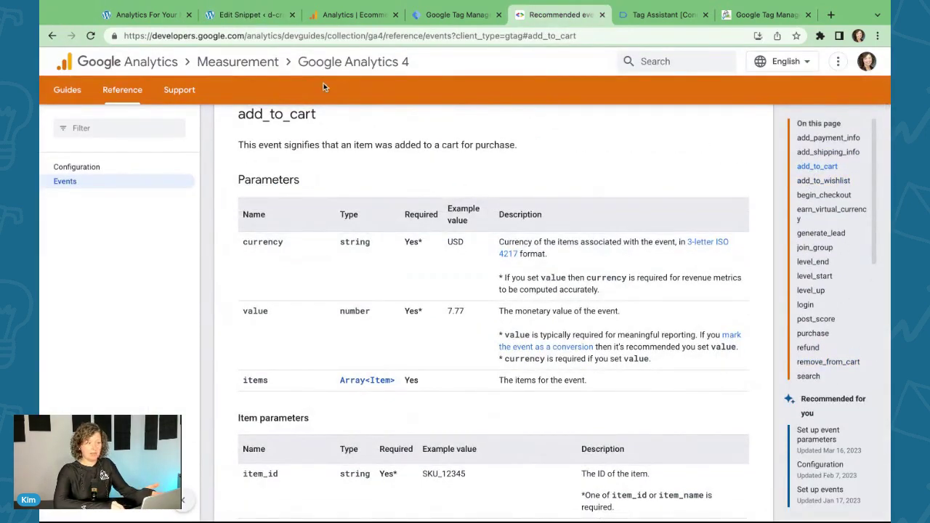
Step: Return to Google Tag Manager and save the GA4- Events tag with its Add to Cart and Purchase Event triggers
left_click(349, 15)
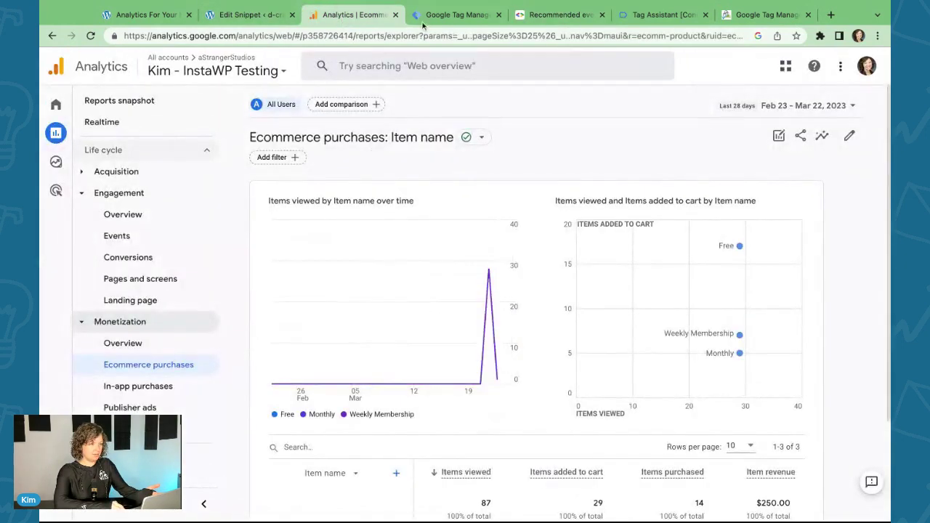
left_click(444, 17)
scroll(378, 291, "down", 1)
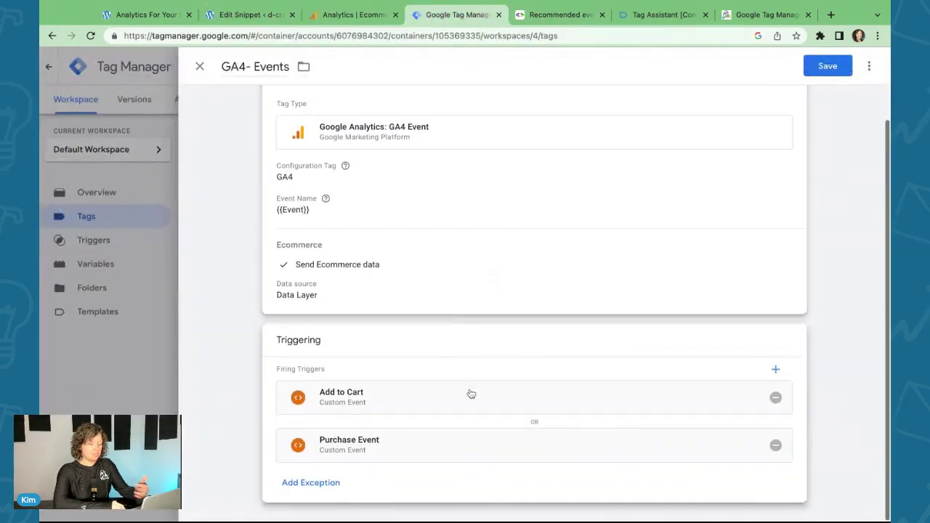
left_click(826, 65)
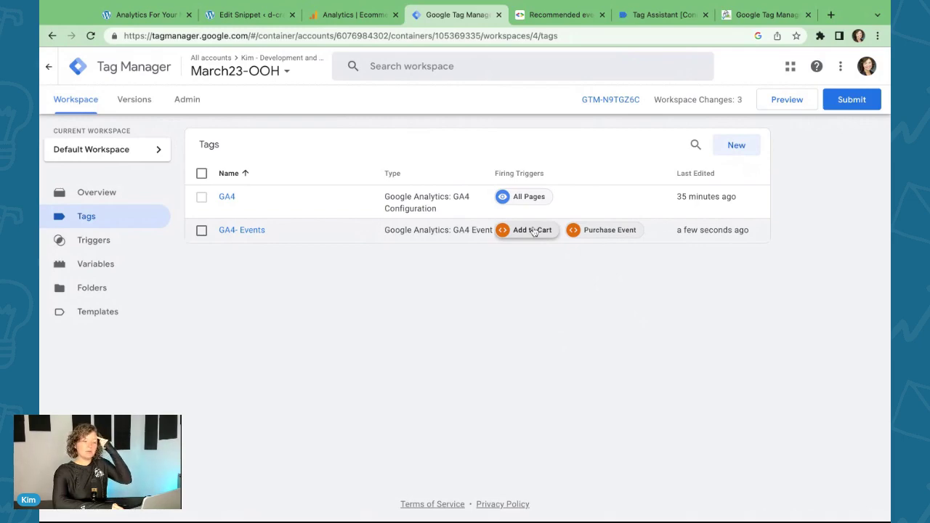
Step: Submit the workspace changes and publish them to the Live environment, skipping the version name and description
left_click(843, 99)
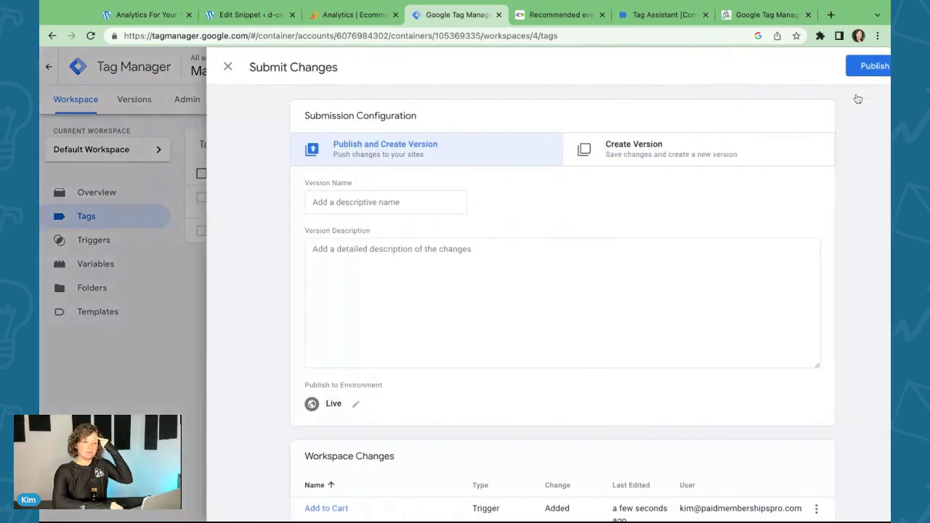
left_click(869, 66)
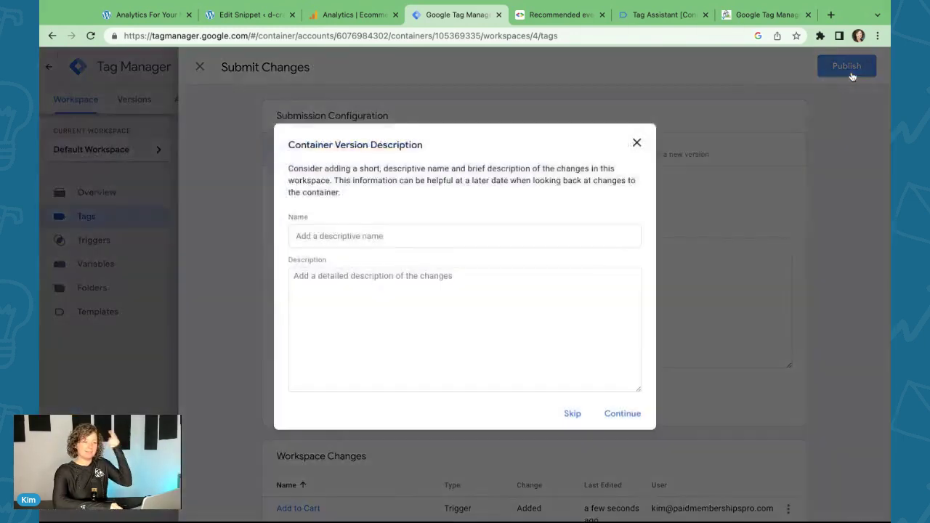
left_click(571, 414)
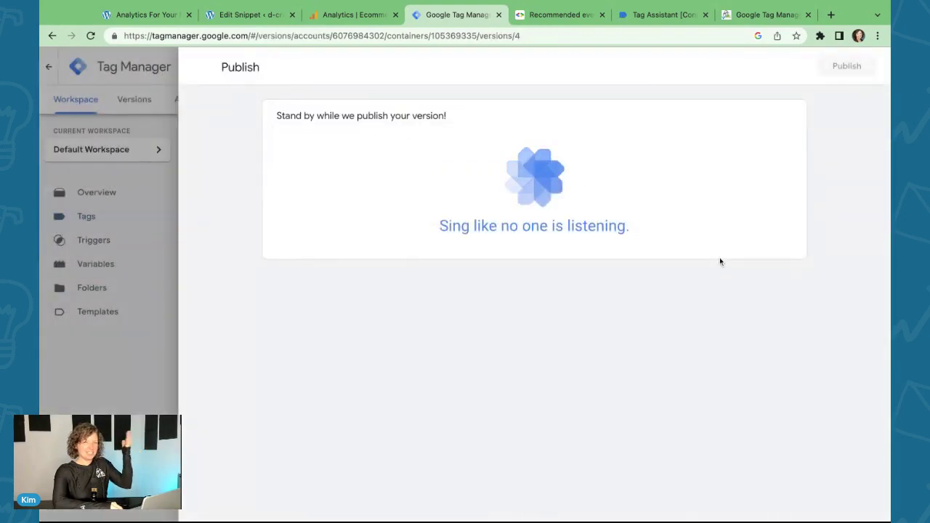
key("Escape")
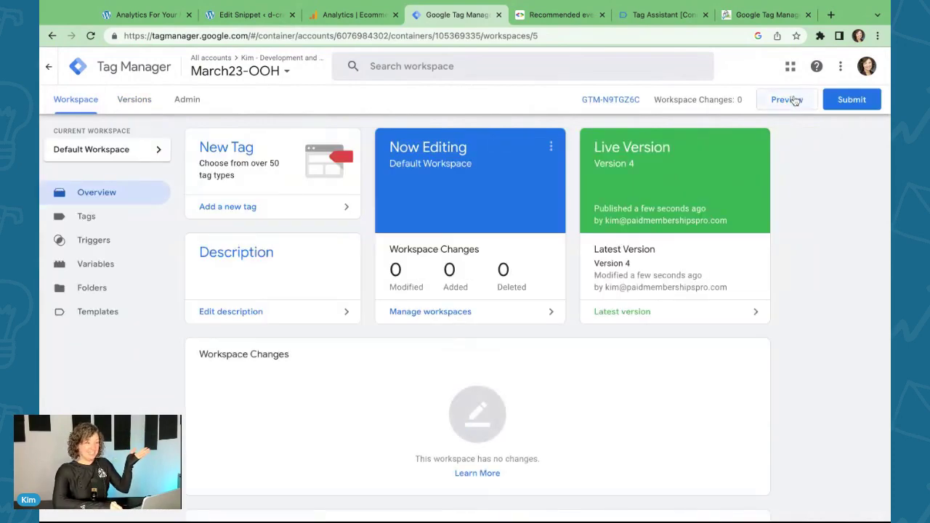
Step: Switch to WordPress and view the list of all code snippets on the site
left_click(249, 15)
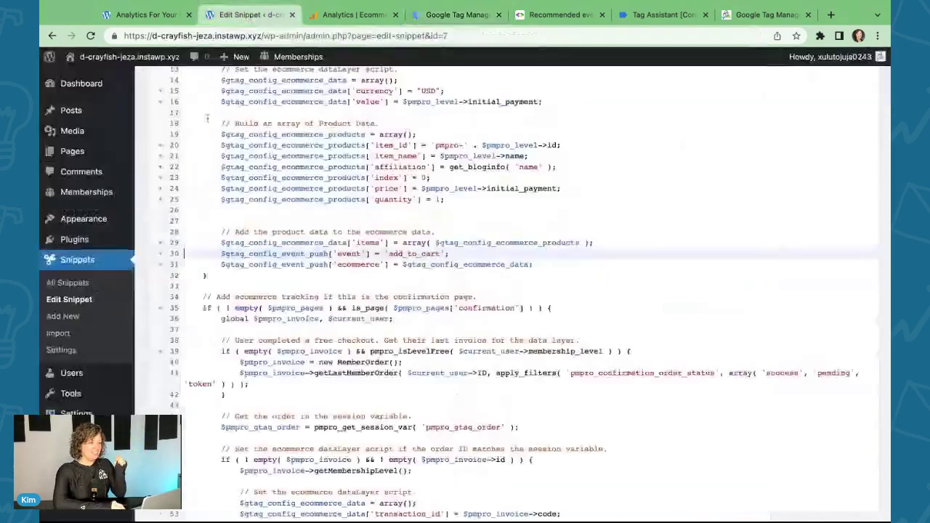
left_click(86, 283)
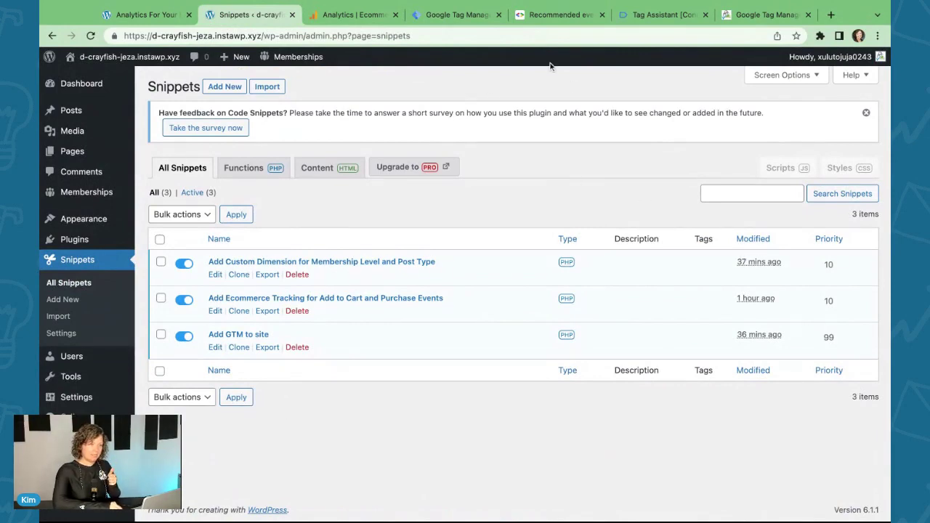
left_click(649, 15)
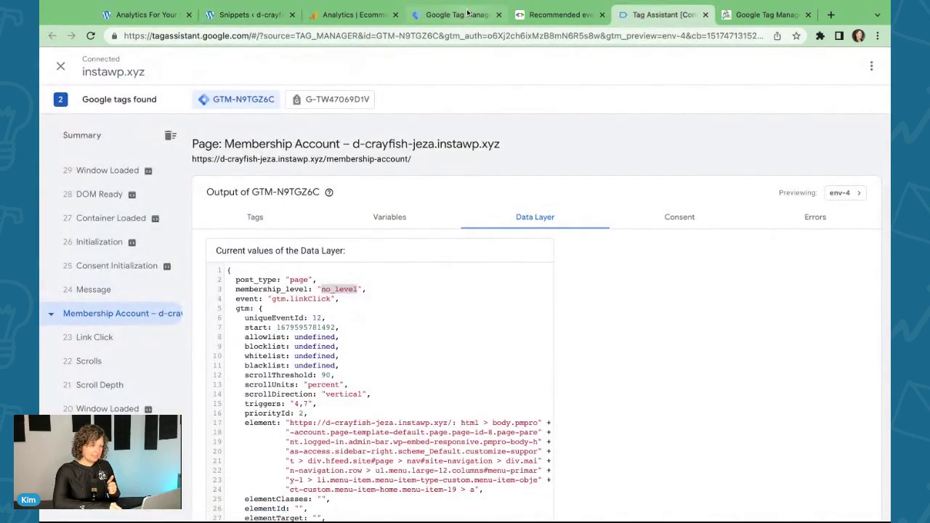
left_click(705, 15)
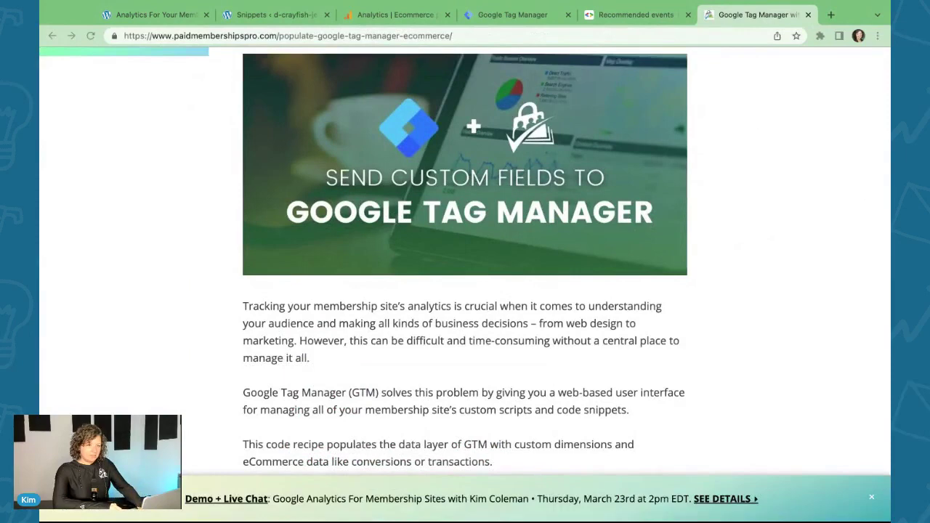
left_click(525, 14)
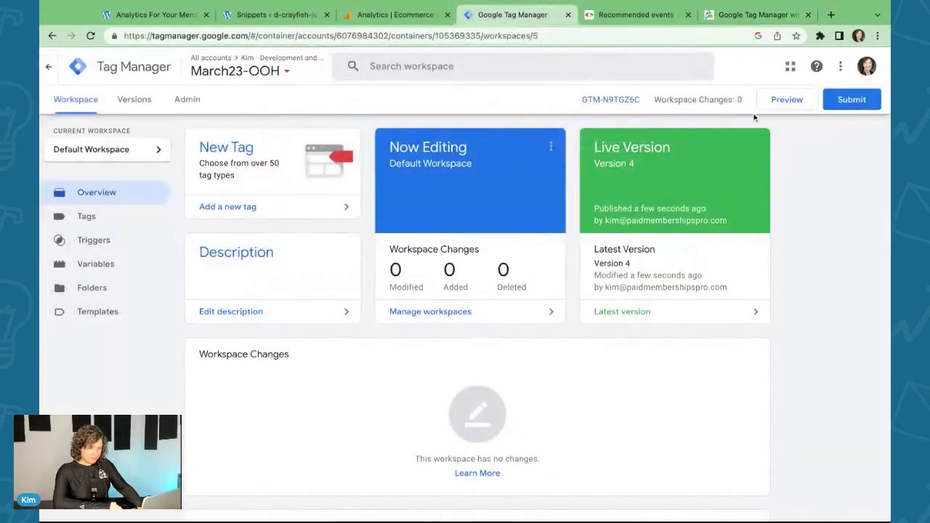
left_click(785, 98)
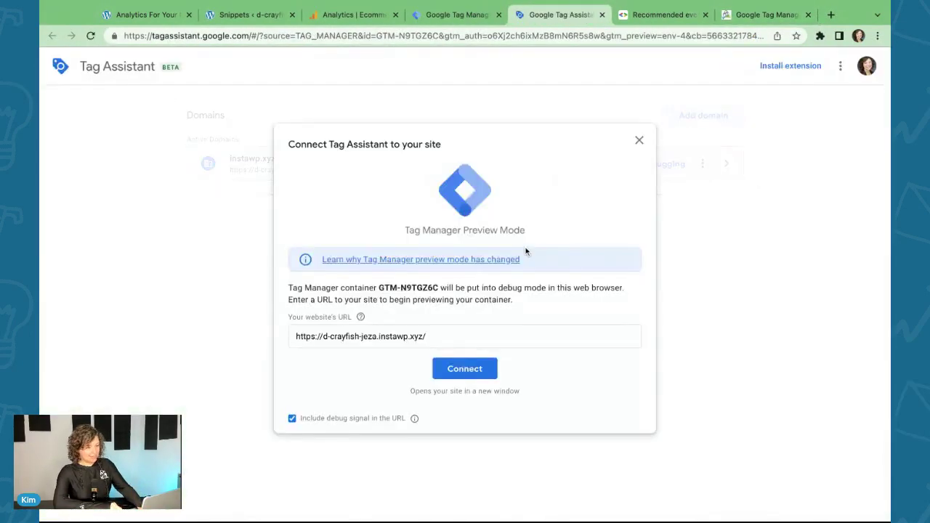
left_click(465, 368)
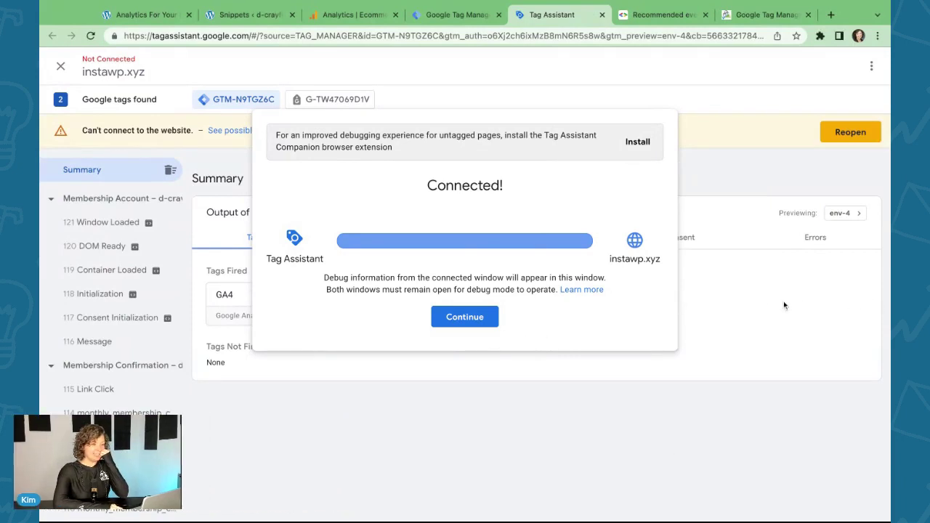
left_click(481, 317)
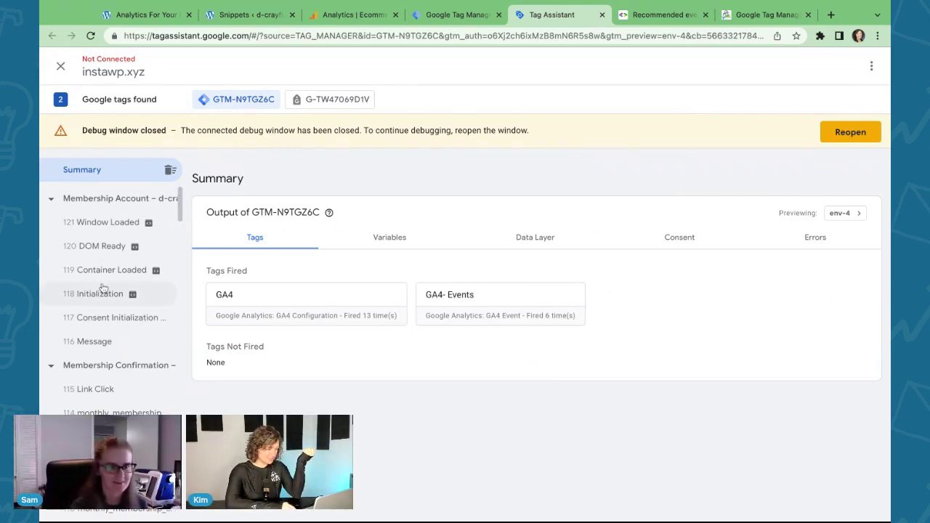
Step: Inspect the GA4- Events tag's details for its properties, firing messages and triggers, and return to the summary
left_click(499, 298)
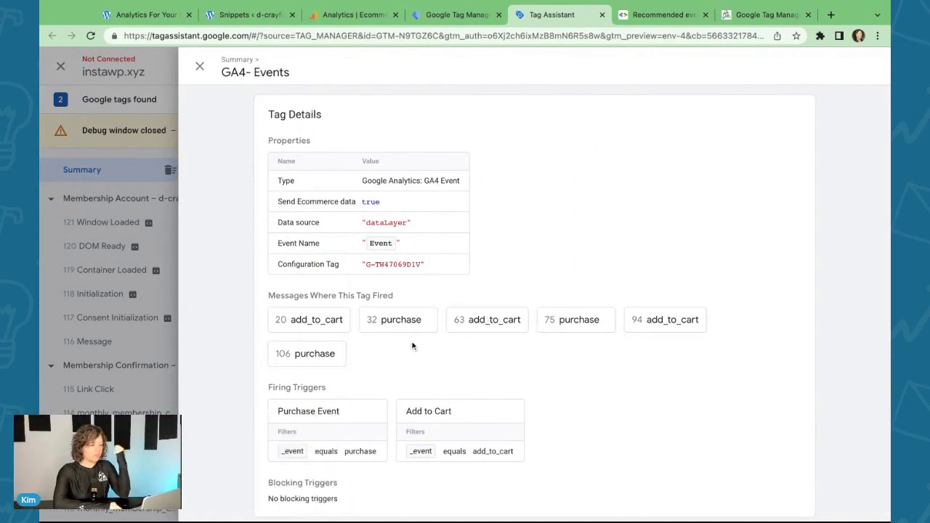
left_click(199, 66)
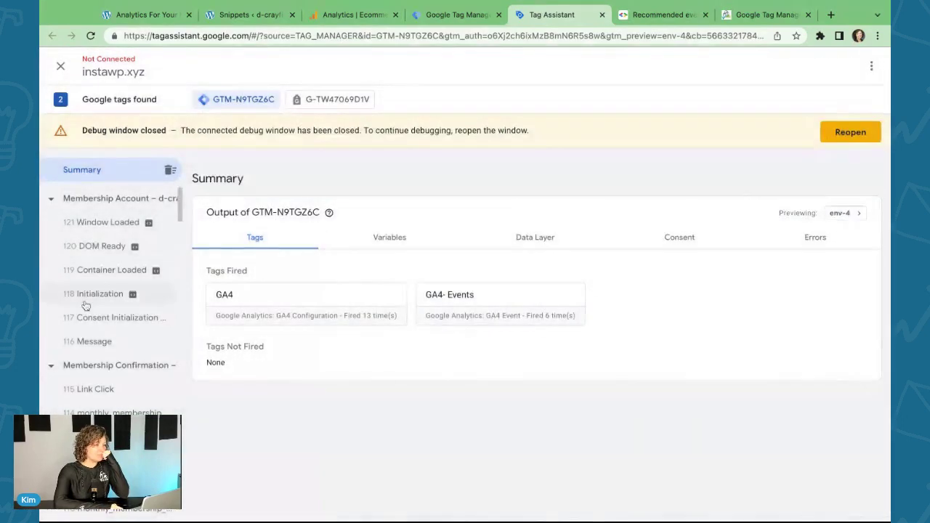
Step: Find the most recent purchase event in the debug timeline and examine its ecommerce values in the Data Layer
scroll(81, 309, "down", 3)
scroll(79, 308, "down", 4)
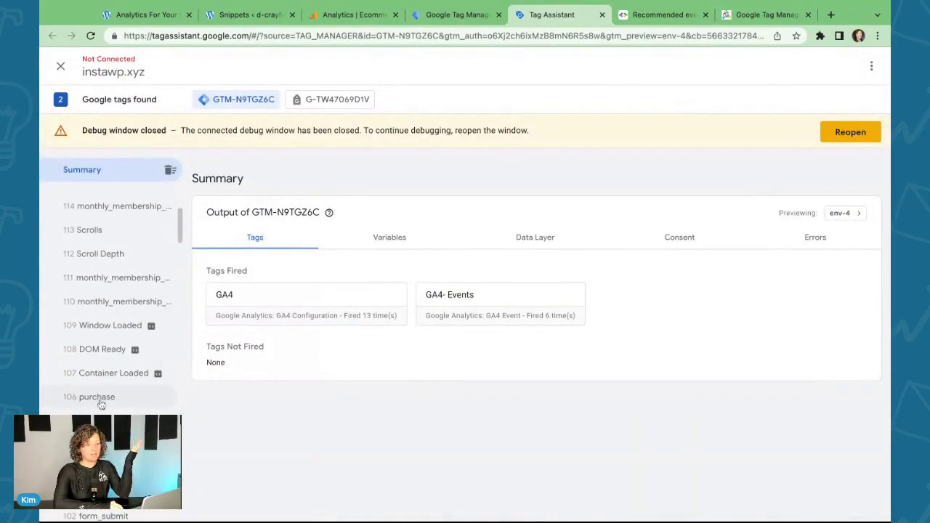
left_click(101, 399)
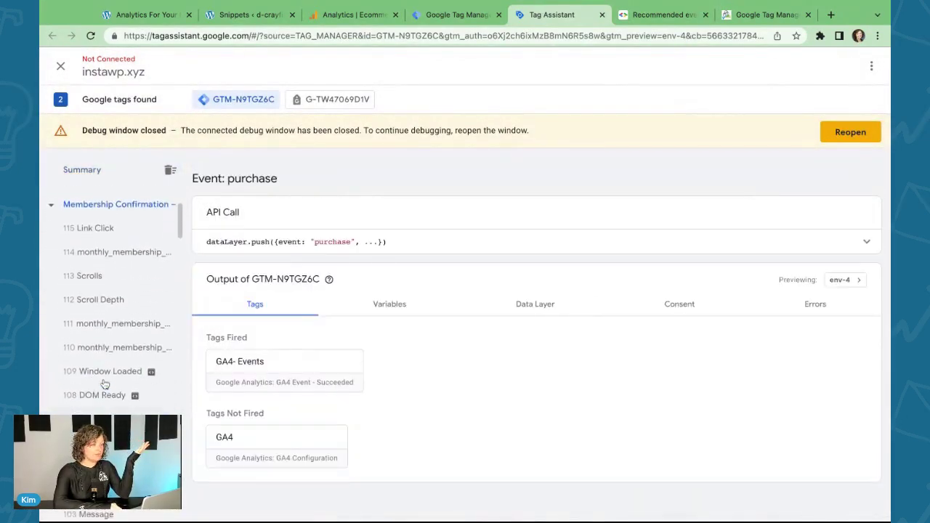
left_click(535, 303)
scroll(484, 359, "down", 2)
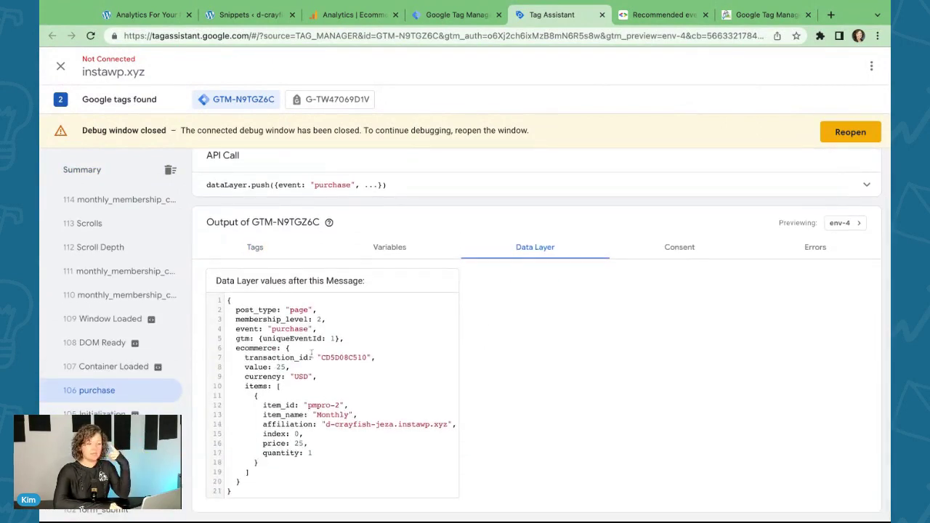
Step: Examine the purchase event's transaction ID, currency, value and item ID in the Data Layer by highlighting them
left_click_drag(319, 358, 368, 357)
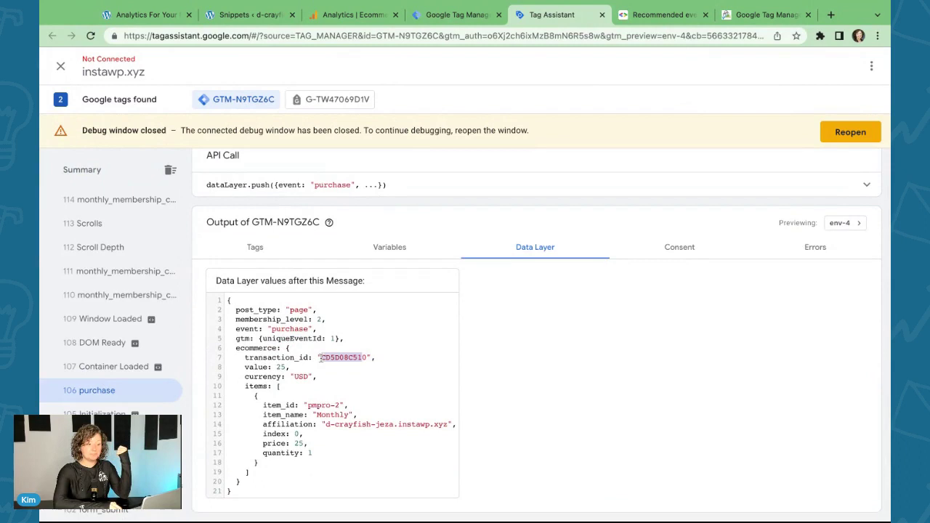
double_click(368, 358)
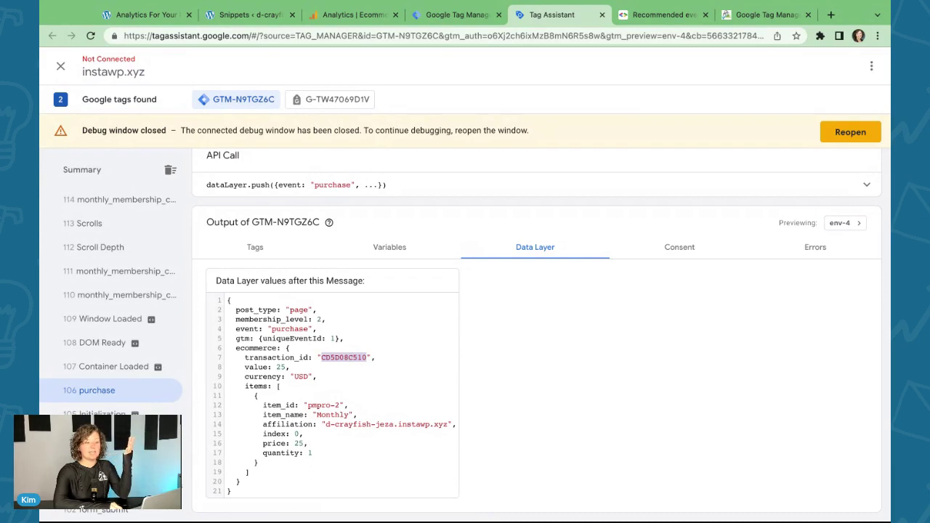
double_click(292, 376)
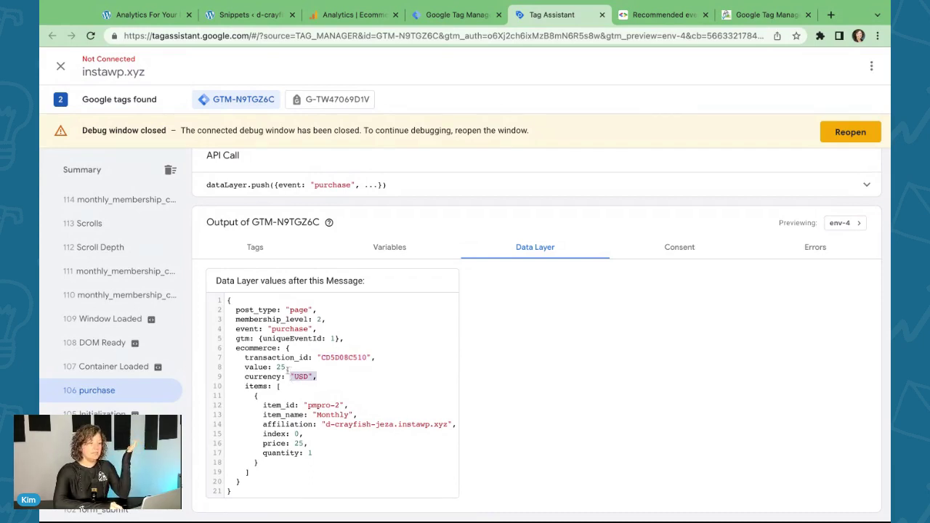
double_click(280, 367)
left_click(281, 367)
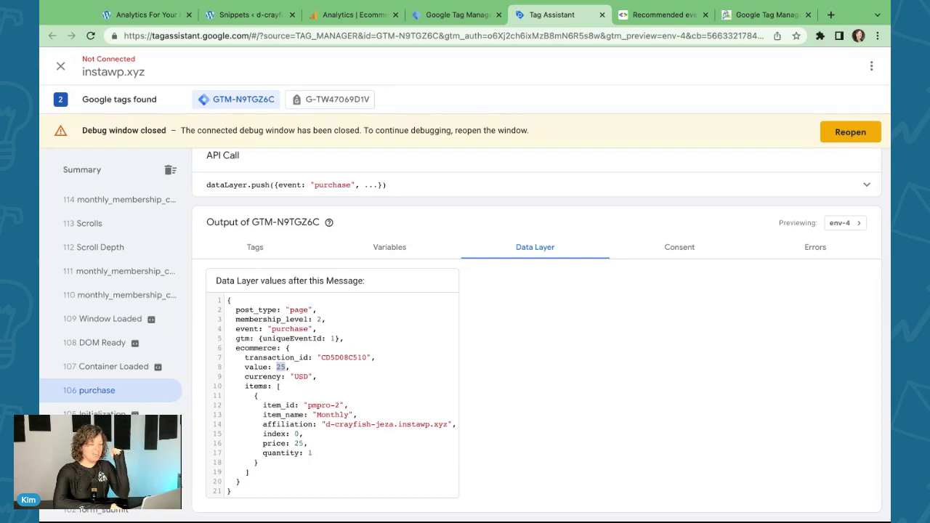
left_click_drag(308, 405, 335, 405)
left_click(334, 404)
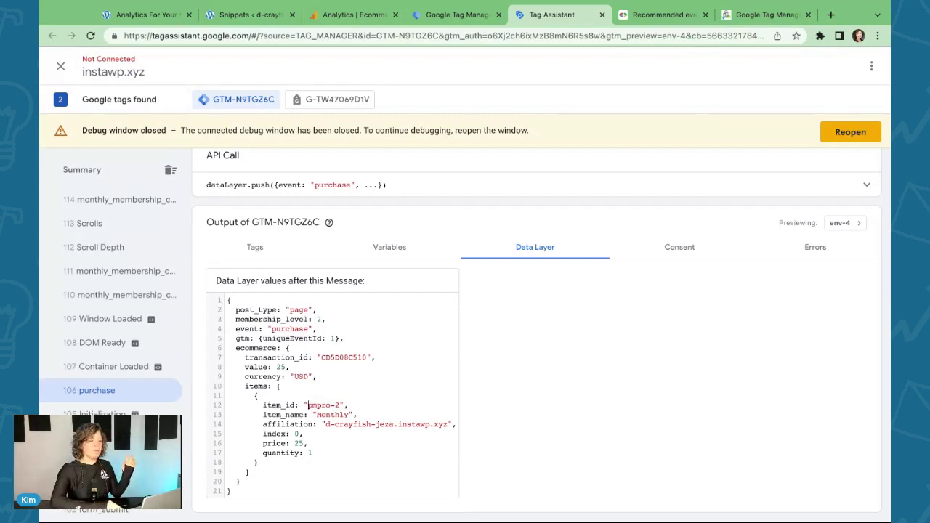
Step: Switch to Google Analytics and open the Realtime report of the March23-OOH property in the PMPro Testing account
left_click(353, 15)
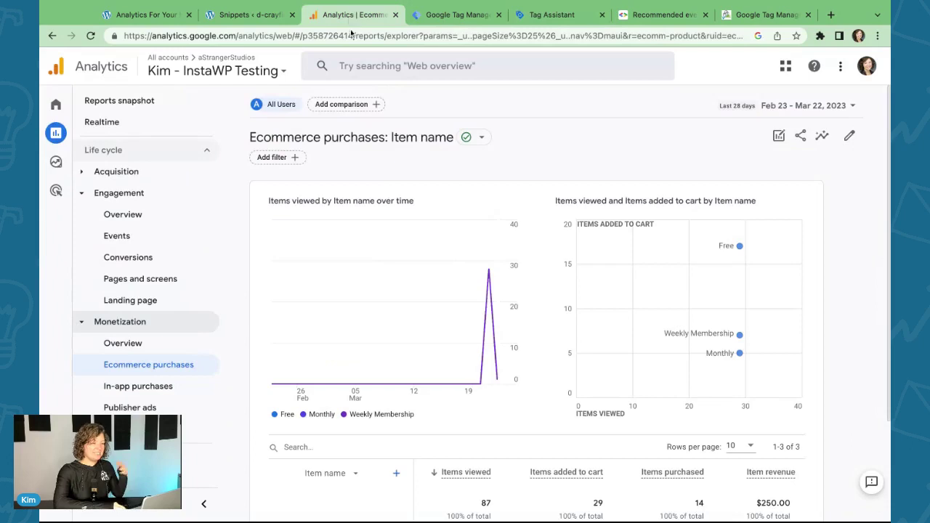
left_click(247, 69)
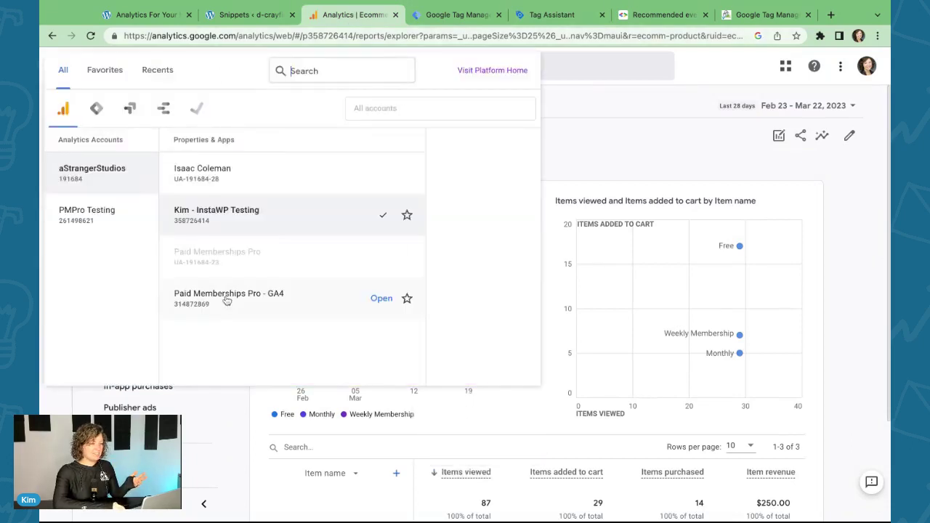
left_click(86, 226)
left_click(339, 173)
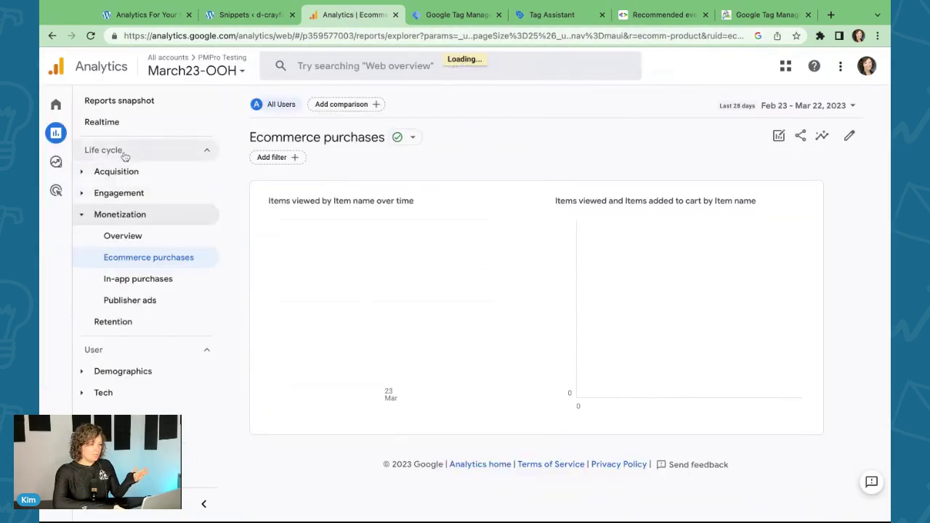
left_click(124, 121)
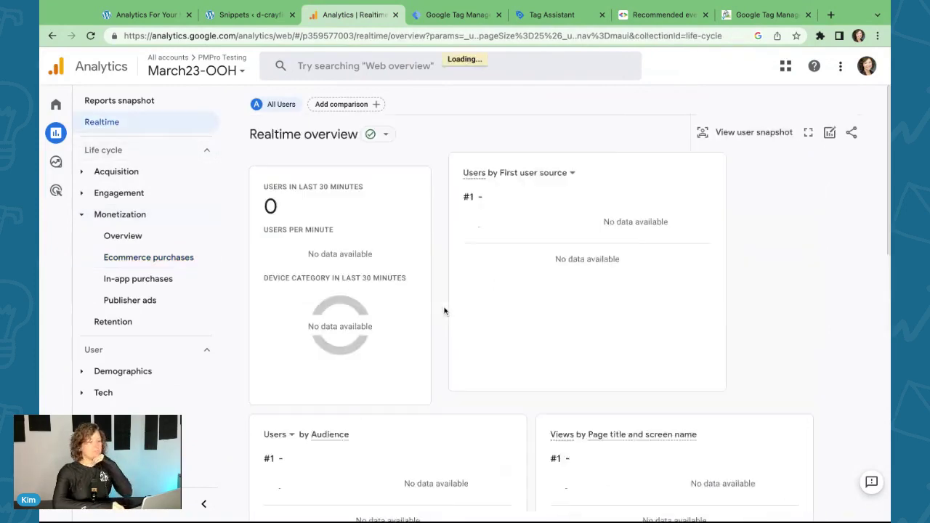
Step: Examine the Realtime overview's event counts and conversions by event name, along with the audience and page view cards
scroll(445, 311, "down", 5)
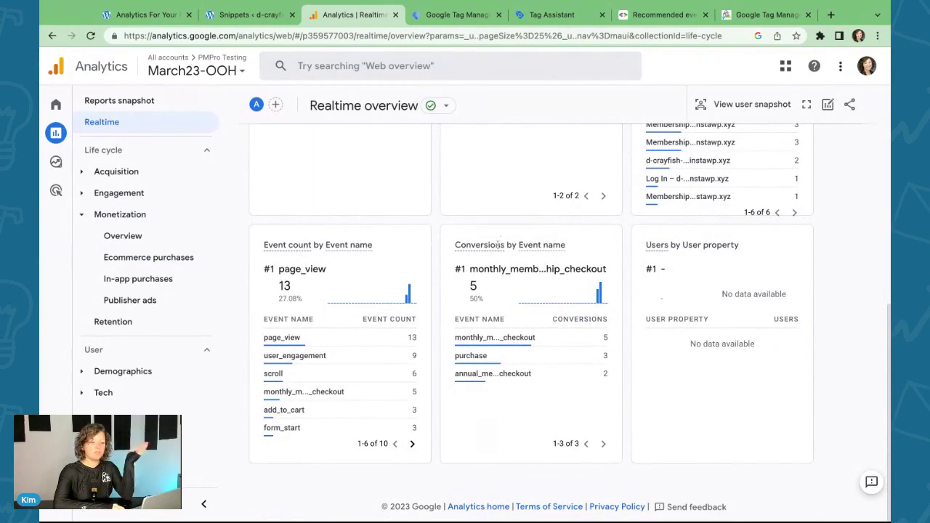
mouse_move(482, 375)
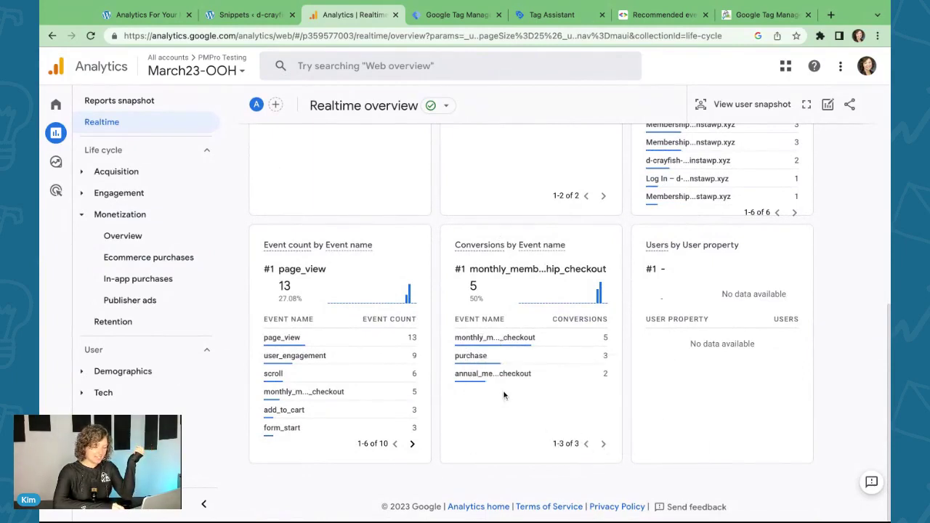
mouse_move(517, 376)
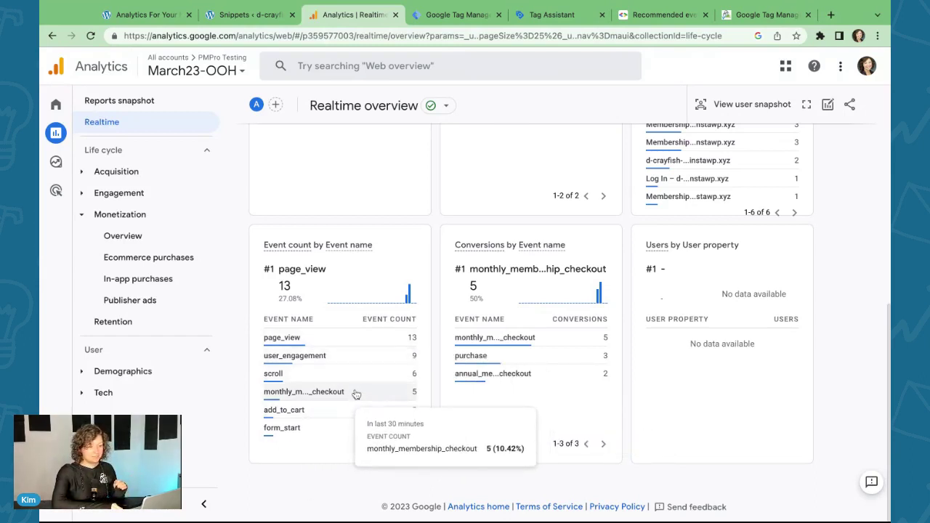
scroll(540, 403, "up", 1)
scroll(538, 412, "up", 4)
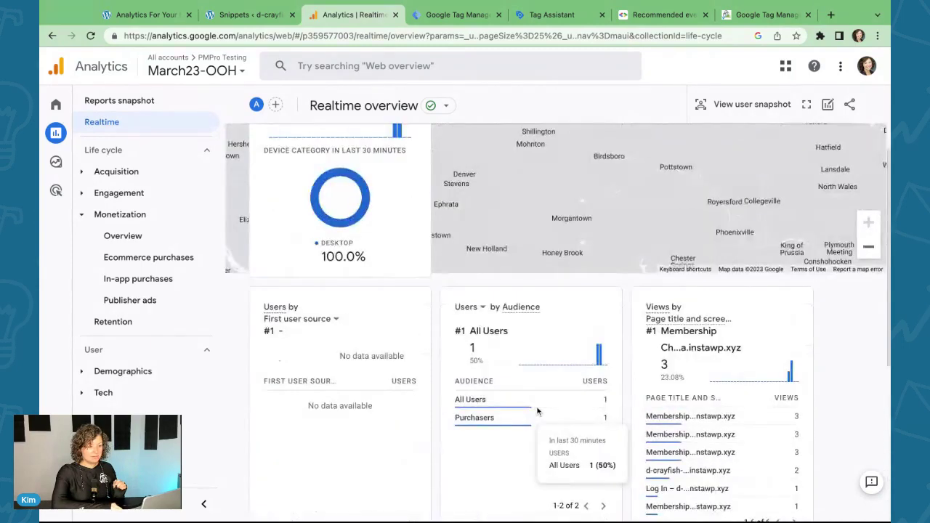
scroll(556, 313, "down", 3)
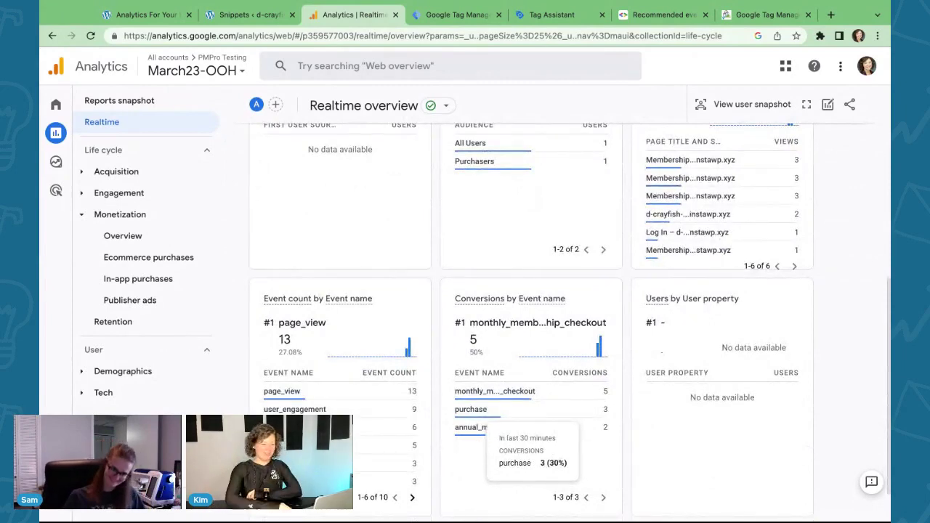
scroll(348, 326, "up", 4)
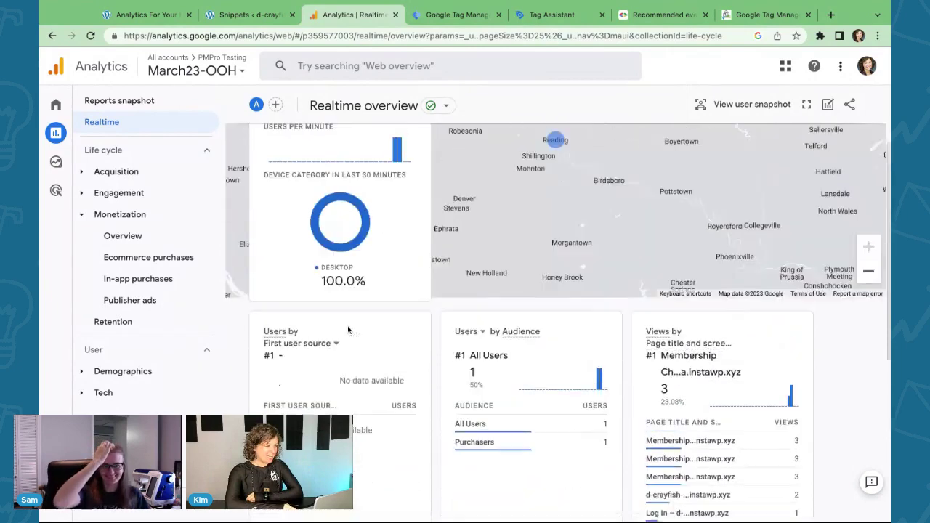